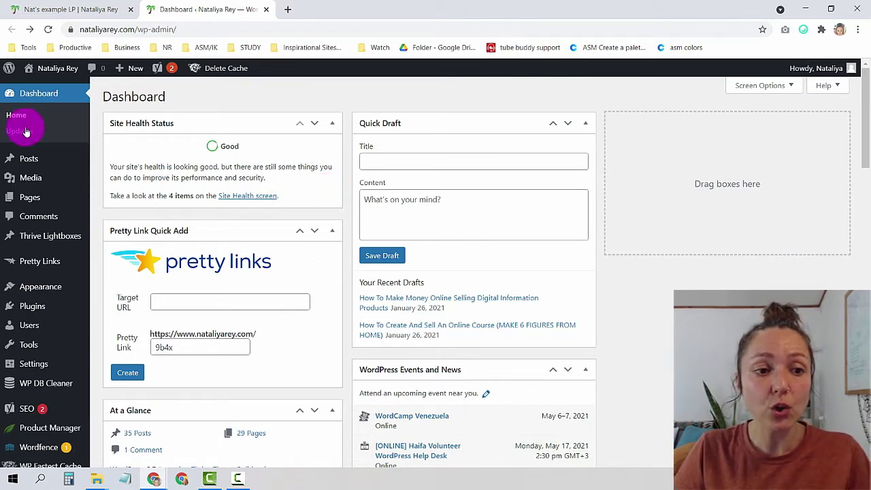
Add a new page titled 'Example landing page' and expand its Permalink settings
{"action": "mouse_move", "coordinate": [30, 202]}
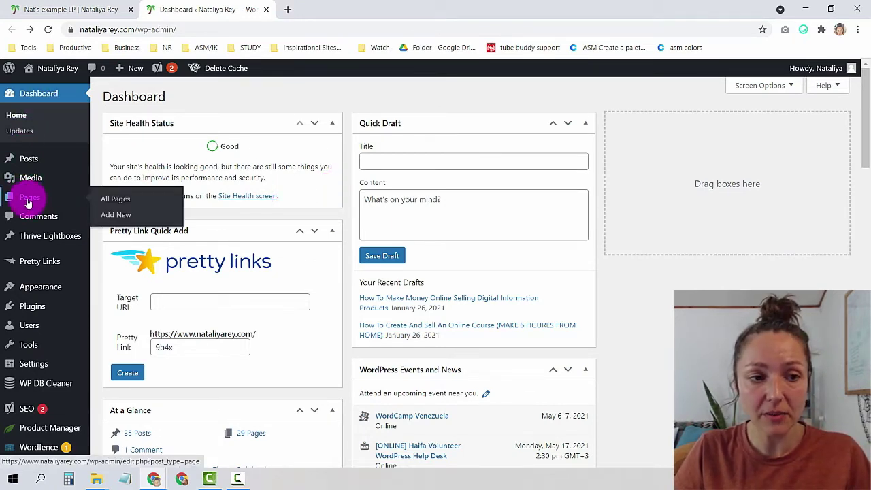
{"action": "left_click", "coordinate": [115, 215]}
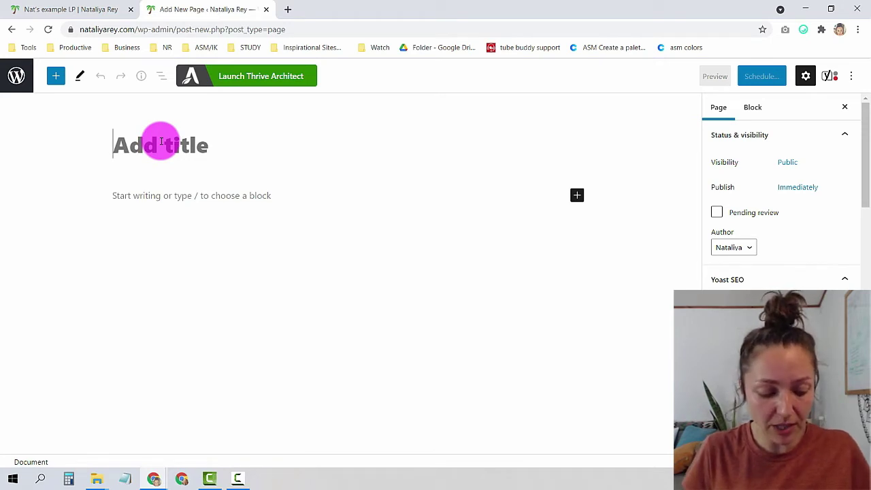
{"action": "type", "text": "Example l"}
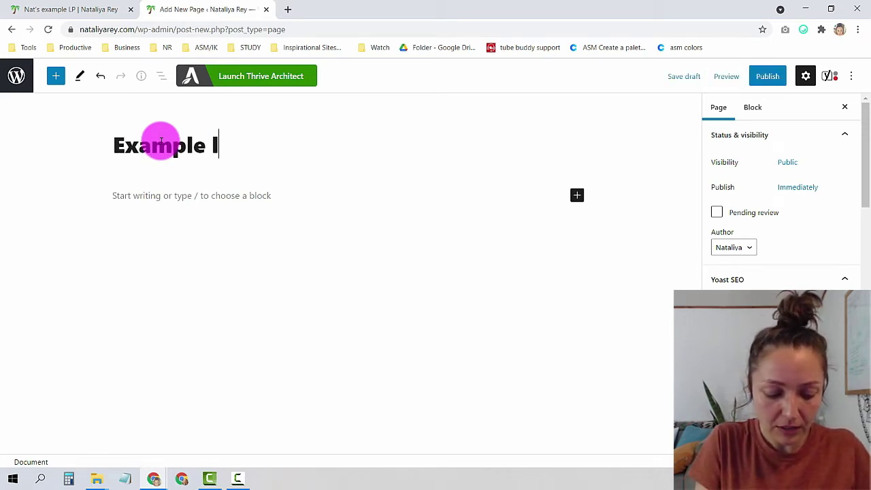
{"action": "type", "text": "anding page"}
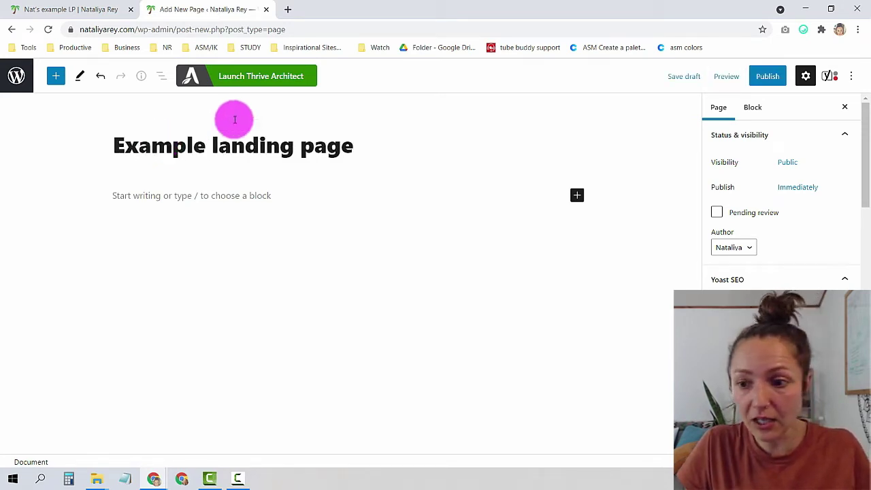
{"action": "left_click", "coordinate": [779, 375]}
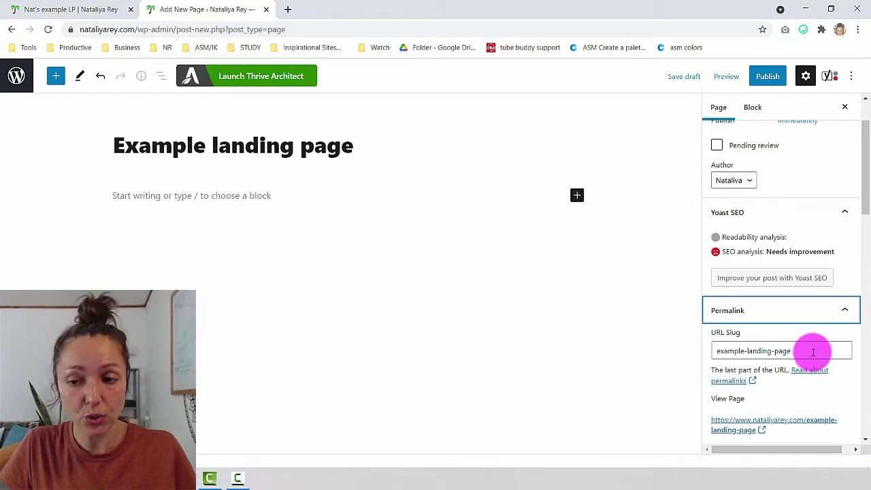
Replace the page's URL slug with 'example'
{"action": "left_click", "coordinate": [802, 351]}
{"action": "left_click_drag", "start_coordinate": [765, 344], "coordinate": [685, 347]}
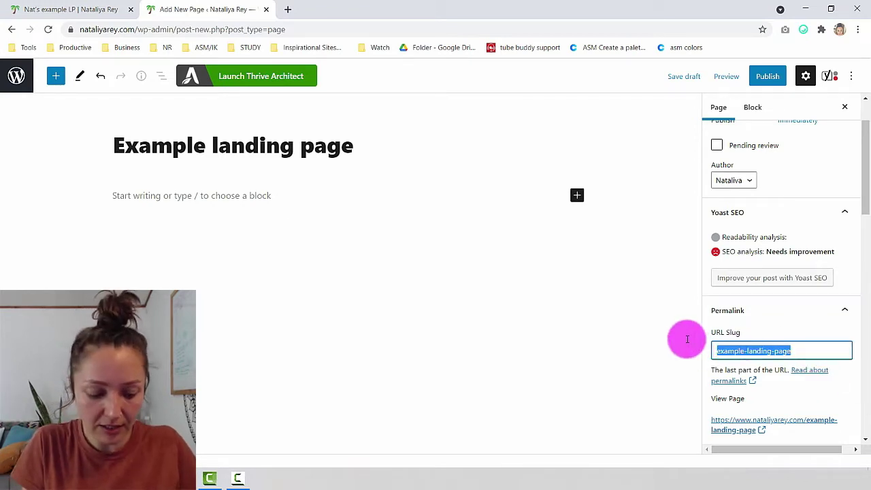
{"action": "type", "text": "example"}
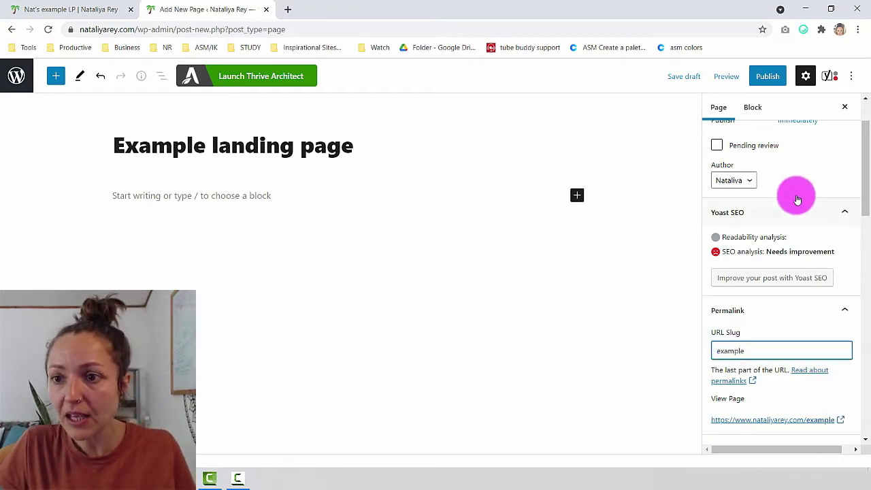
Publish the page and preview it in a new tab
{"action": "left_click", "coordinate": [766, 76]}
{"action": "left_click", "coordinate": [754, 75]}
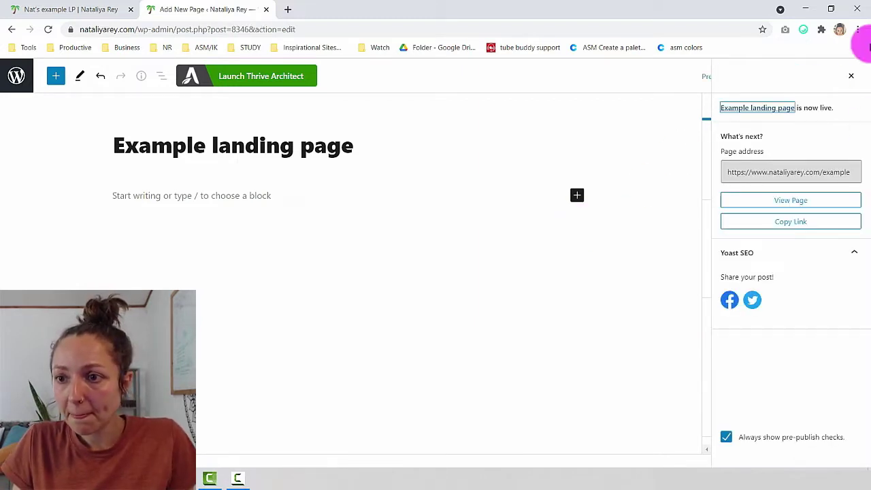
{"action": "left_click", "coordinate": [850, 77]}
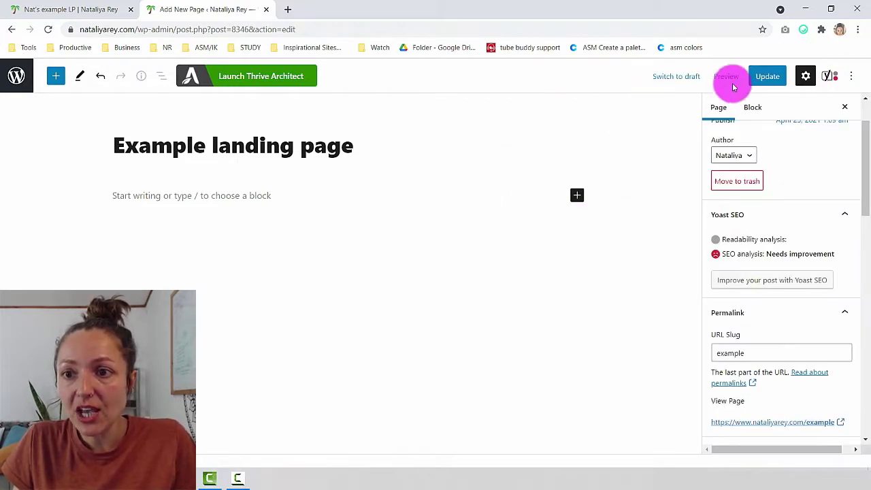
{"action": "left_click", "coordinate": [722, 79]}
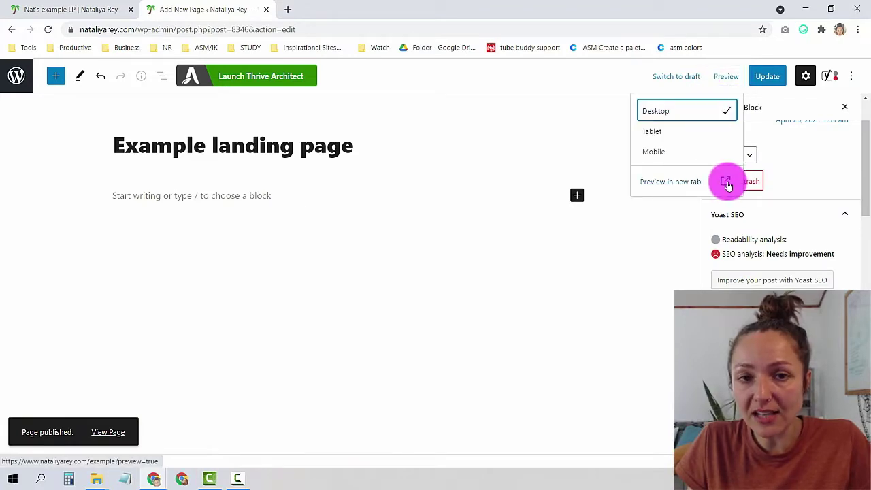
{"action": "left_click", "coordinate": [723, 181]}
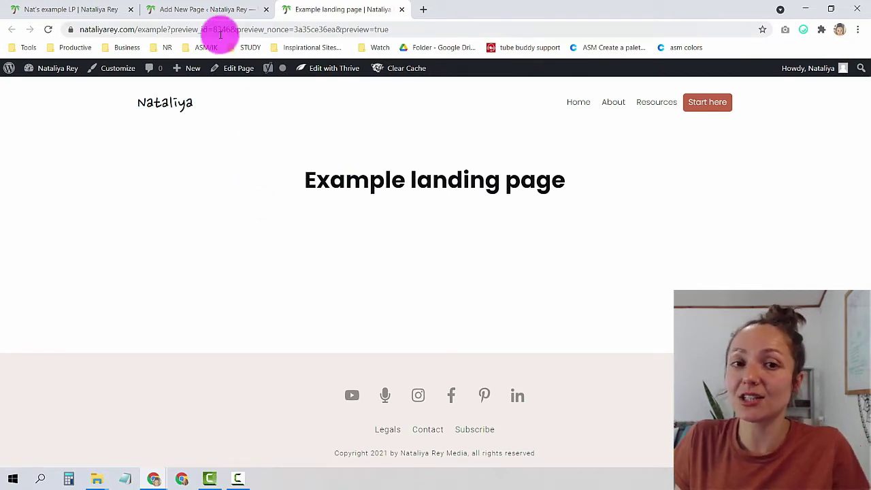
Go back to the Add New Page editor tab and dismiss the Preview dropdown
{"action": "left_click", "coordinate": [211, 8]}
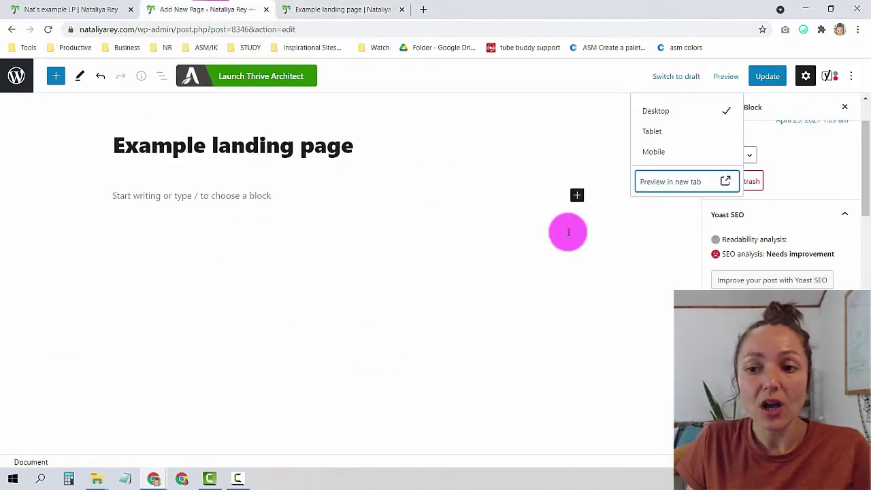
{"action": "left_click", "coordinate": [589, 78]}
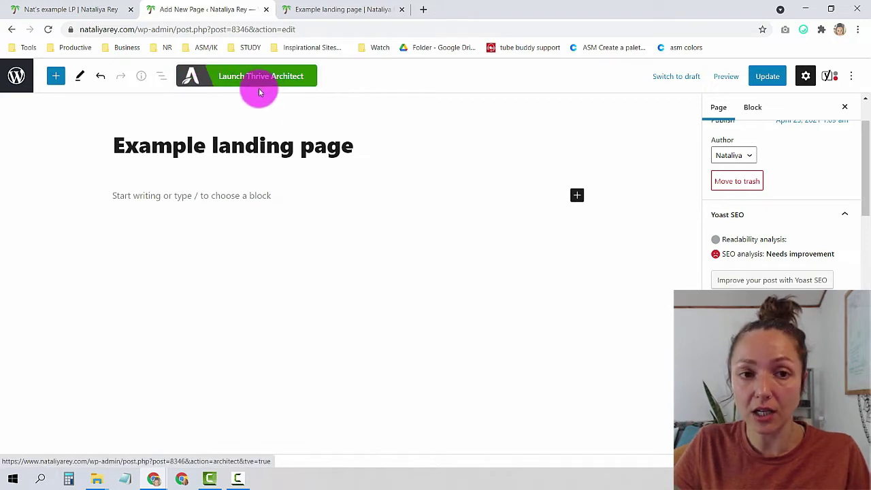
Launch Thrive Architect and choose the Completely Blank Page template
{"action": "left_click", "coordinate": [262, 83]}
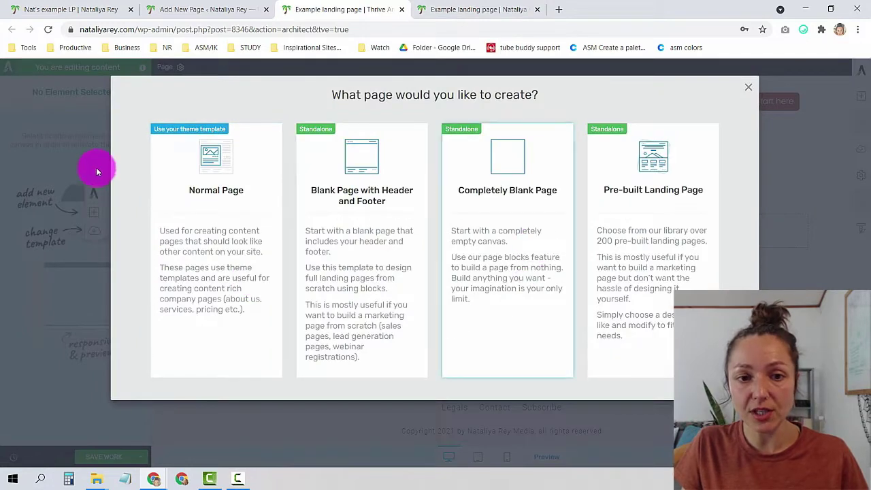
{"action": "left_click", "coordinate": [495, 232]}
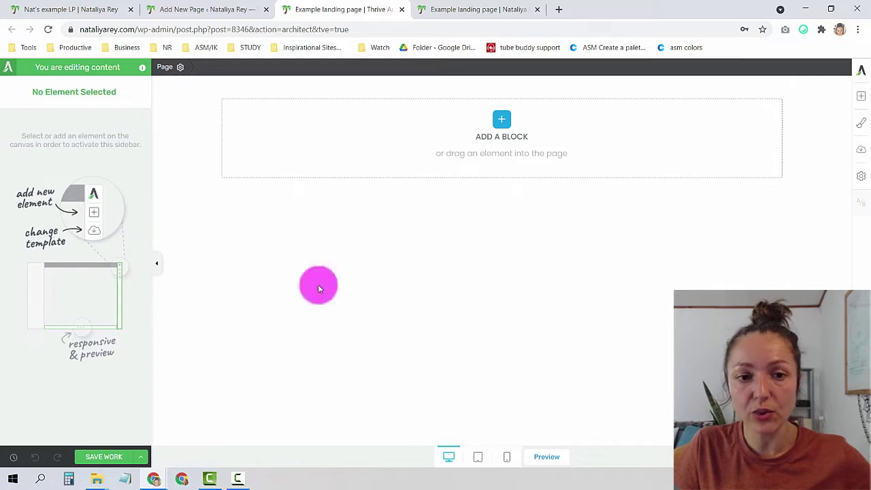
Look over the Nat's example LP tab, then drag it out into a separate window
{"action": "left_click", "coordinate": [41, 9]}
{"action": "scroll", "coordinate": [236, 225], "scroll_direction": "down", "scroll_amount": 3}
{"action": "scroll", "coordinate": [231, 285], "scroll_direction": "up", "scroll_amount": 3}
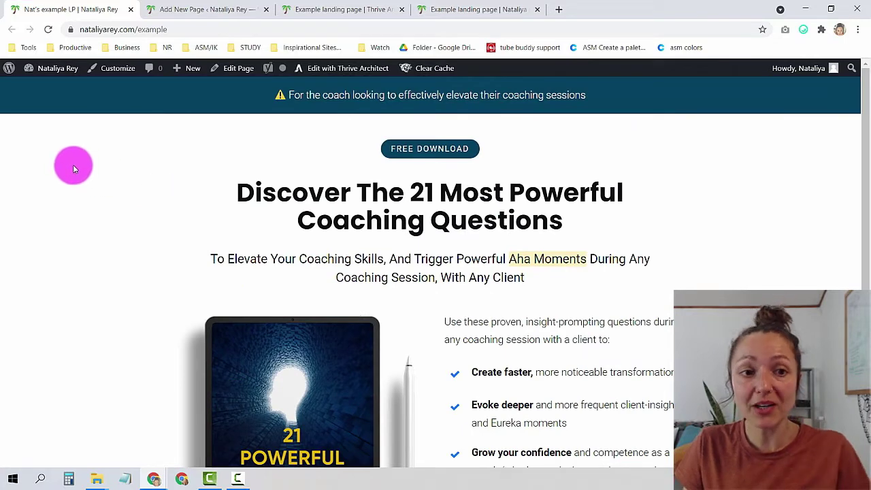
{"action": "left_click_drag", "start_coordinate": [108, 8], "coordinate": [100, 120]}
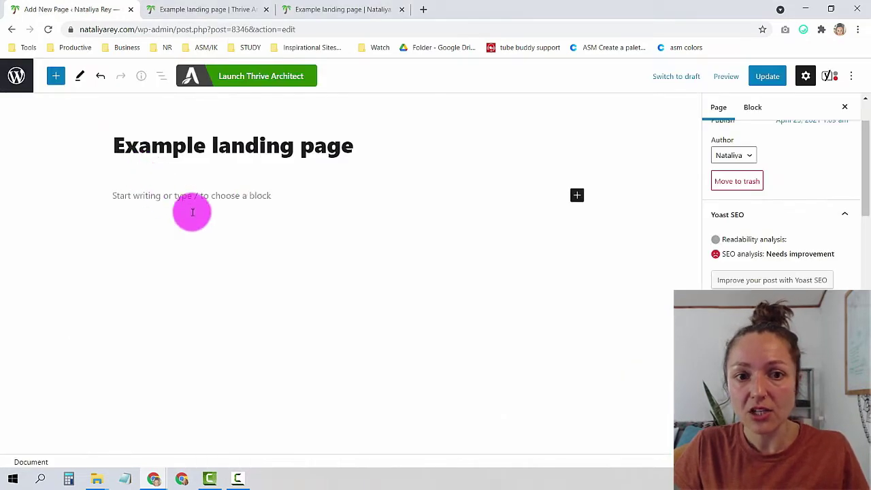
Drop a Background Section at the top of the blank canvas and expand its Background Style options
{"action": "left_click", "coordinate": [250, 5]}
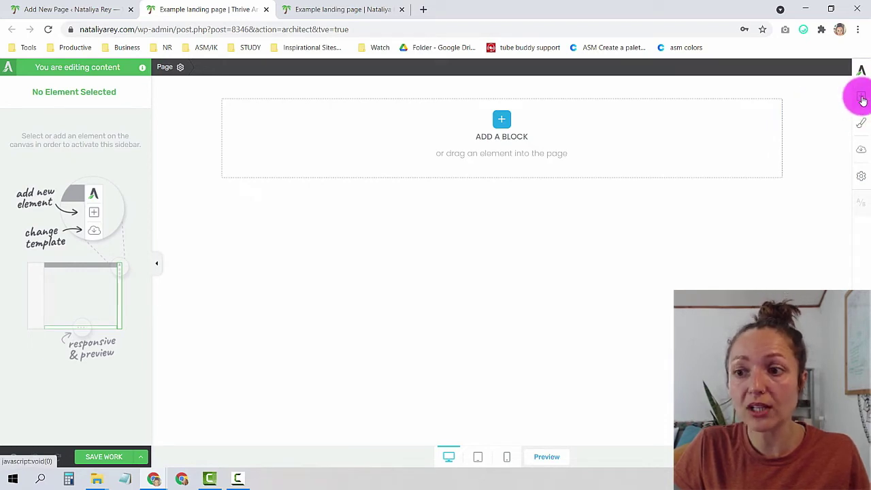
{"action": "left_click", "coordinate": [861, 98]}
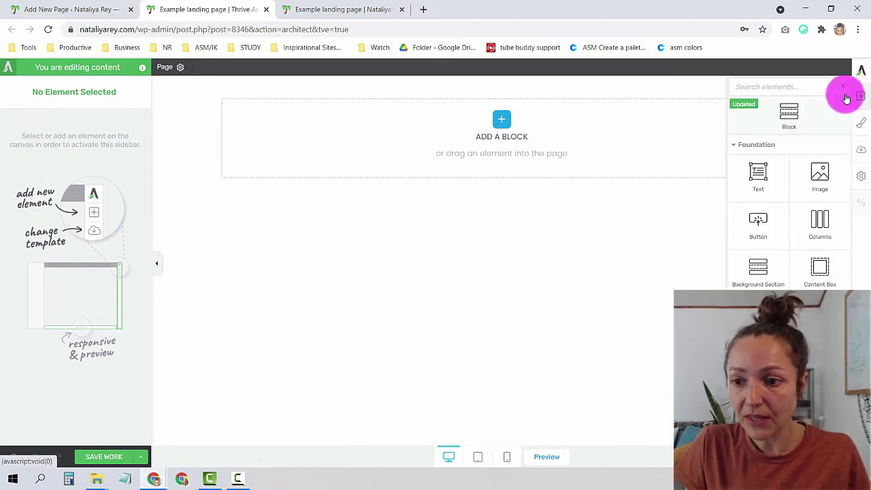
{"action": "left_click_drag", "start_coordinate": [756, 272], "coordinate": [445, 104]}
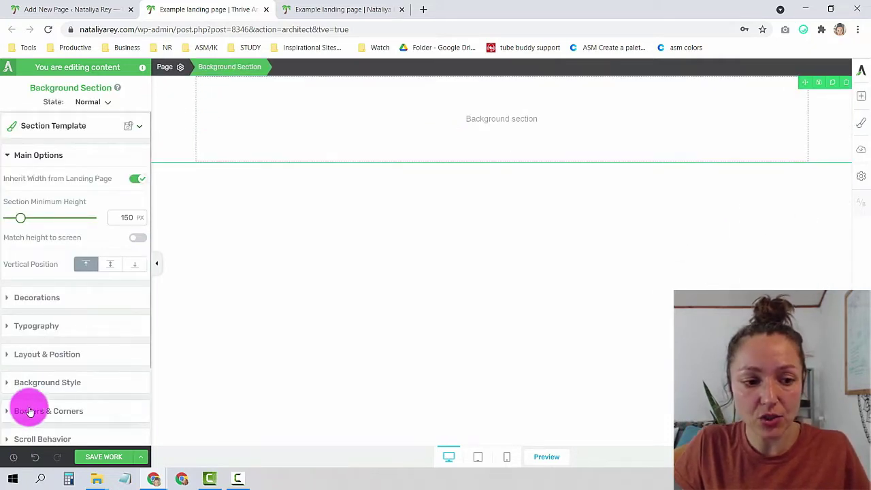
{"action": "scroll", "coordinate": [81, 325], "scroll_direction": "down", "scroll_amount": 2}
{"action": "scroll", "coordinate": [88, 155], "scroll_direction": "down", "scroll_amount": 1}
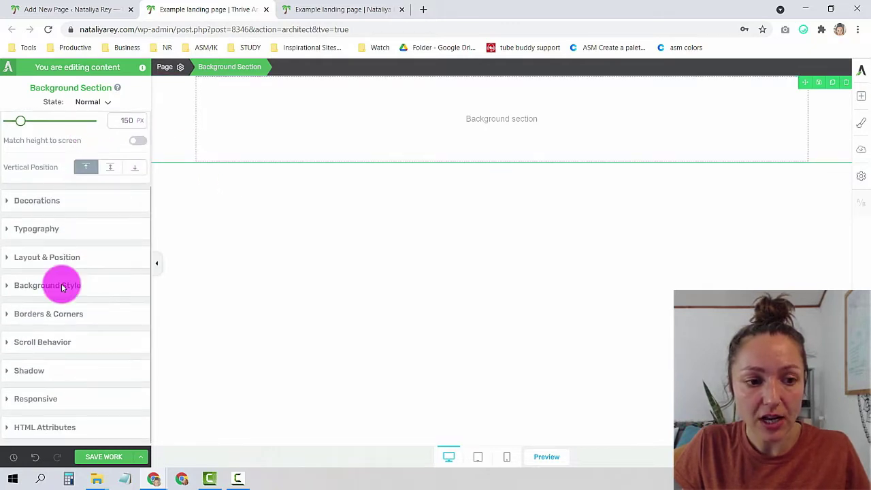
{"action": "left_click", "coordinate": [48, 285]}
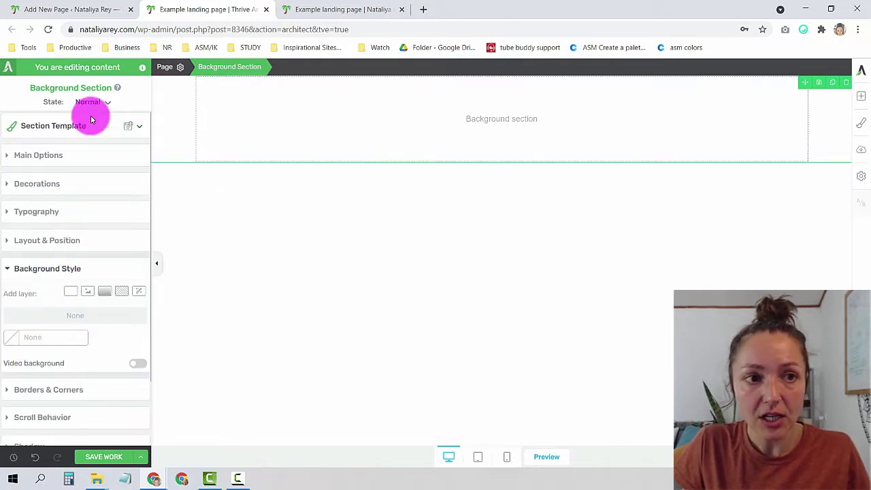
{"action": "left_click", "coordinate": [88, 9]}
{"action": "left_click", "coordinate": [216, 9]}
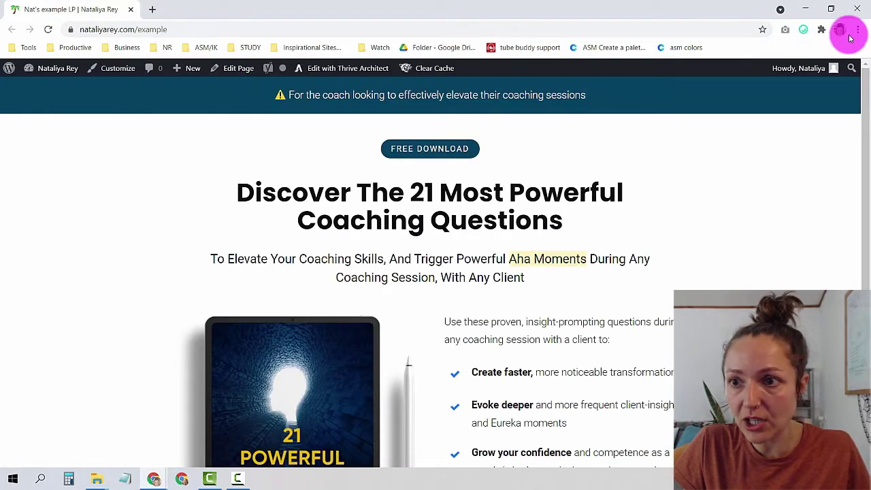
Sample the example banner's dark teal with the ColorPick Eyedropper extension
{"action": "left_click", "coordinate": [822, 30]}
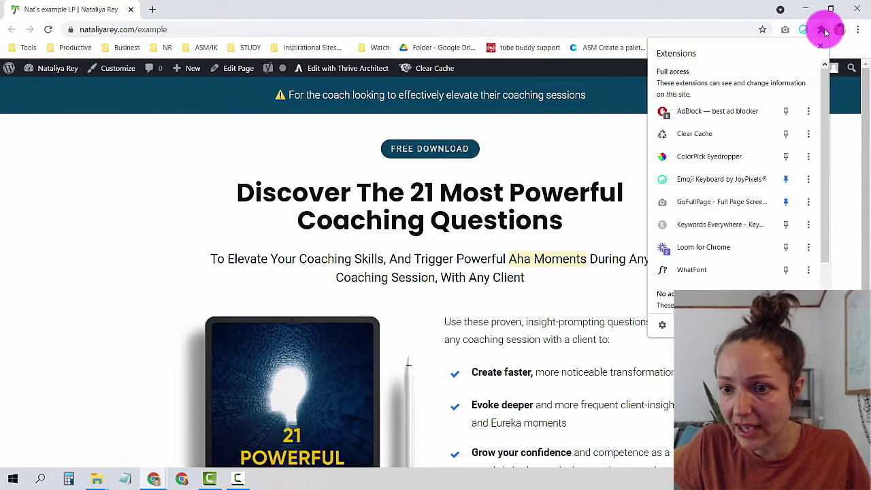
{"action": "left_click", "coordinate": [728, 160]}
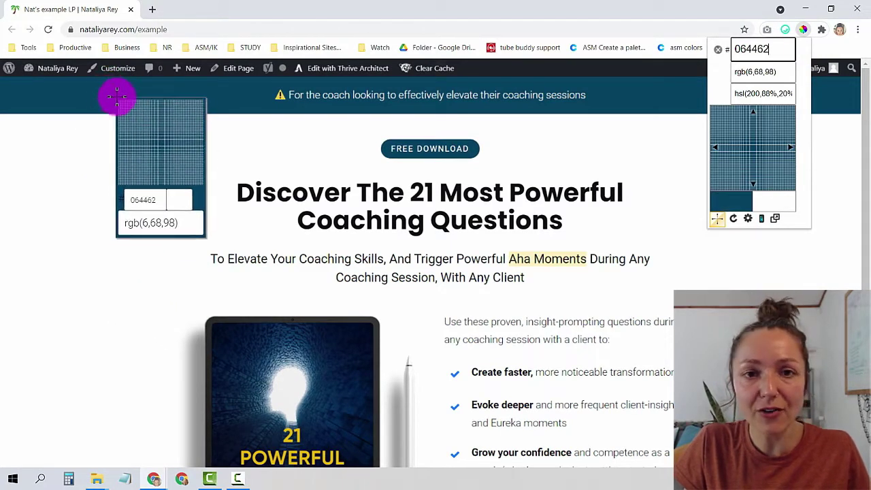
{"action": "left_click", "coordinate": [115, 93]}
{"action": "key", "text": "ctrl+c"}
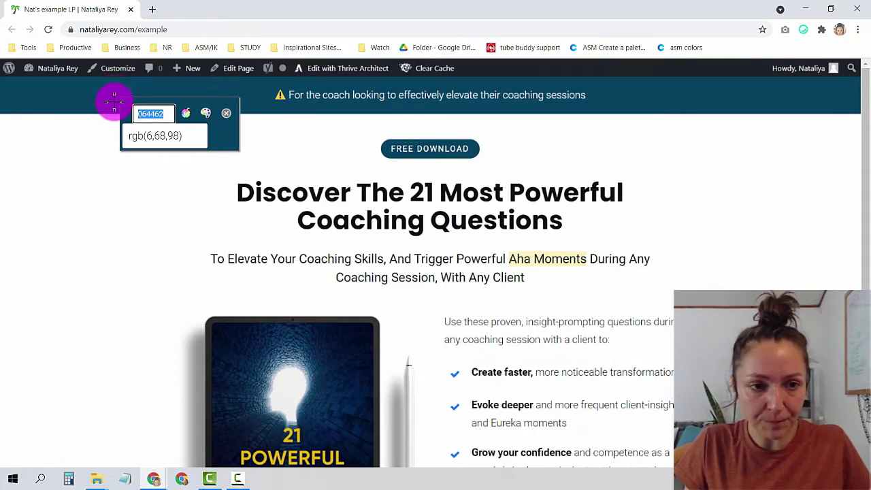
{"action": "key", "text": "alt+Tab"}
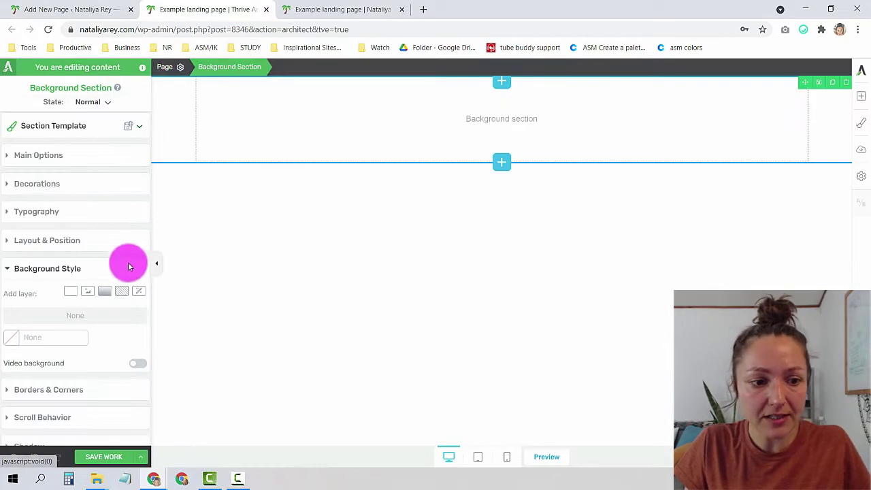
Give the Background Section a solid #064462 colour fill
{"action": "left_click", "coordinate": [12, 339]}
{"action": "scroll", "coordinate": [36, 347], "scroll_direction": "down", "scroll_amount": 2}
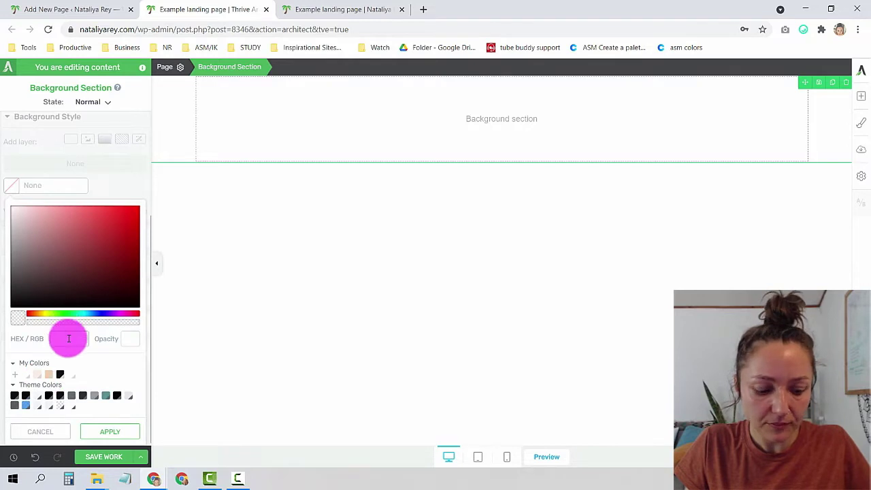
{"action": "left_click", "coordinate": [69, 338]}
{"action": "key", "text": "ctrl+v"}
{"action": "left_click", "coordinate": [110, 431]}
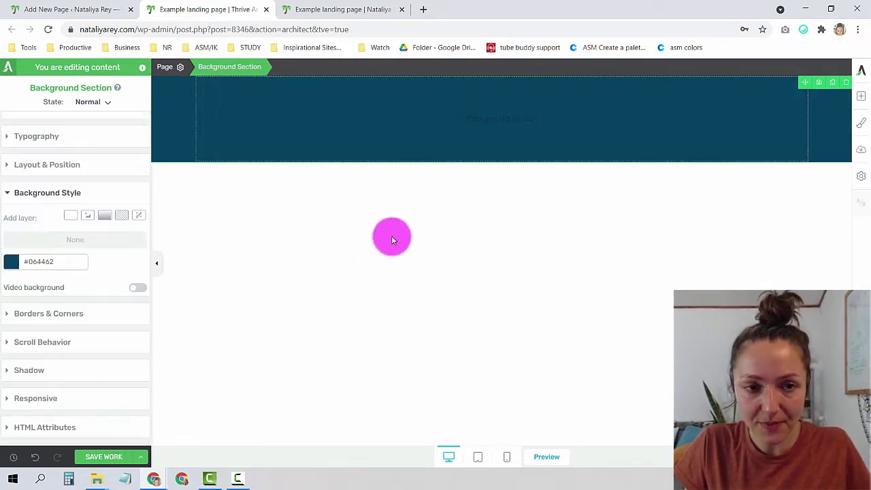
{"action": "left_click", "coordinate": [72, 5]}
{"action": "left_click", "coordinate": [194, 9]}
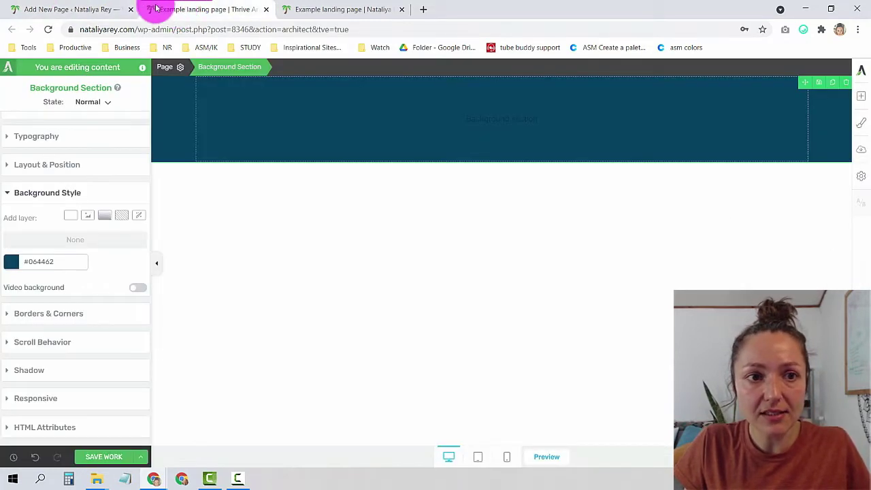
Close the spare tabs and select the banner's announcement line on the example page
{"action": "left_click", "coordinate": [133, 11]}
{"action": "left_click", "coordinate": [175, 9]}
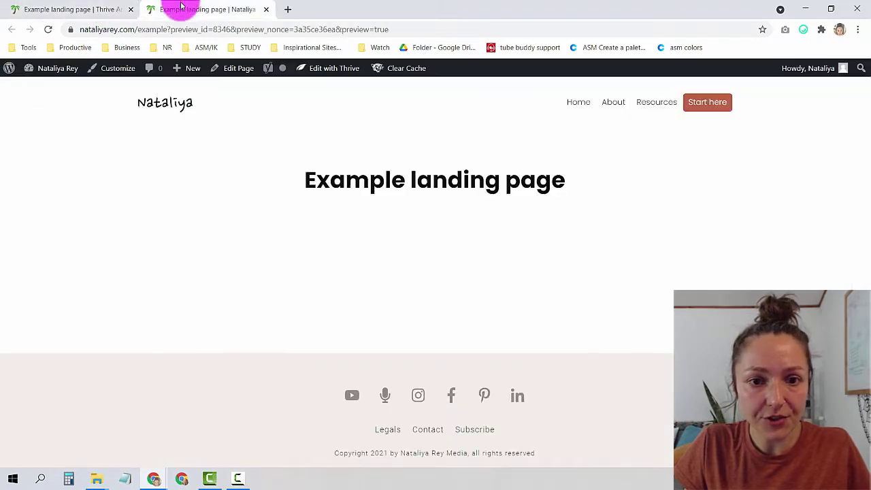
{"action": "left_click", "coordinate": [266, 10]}
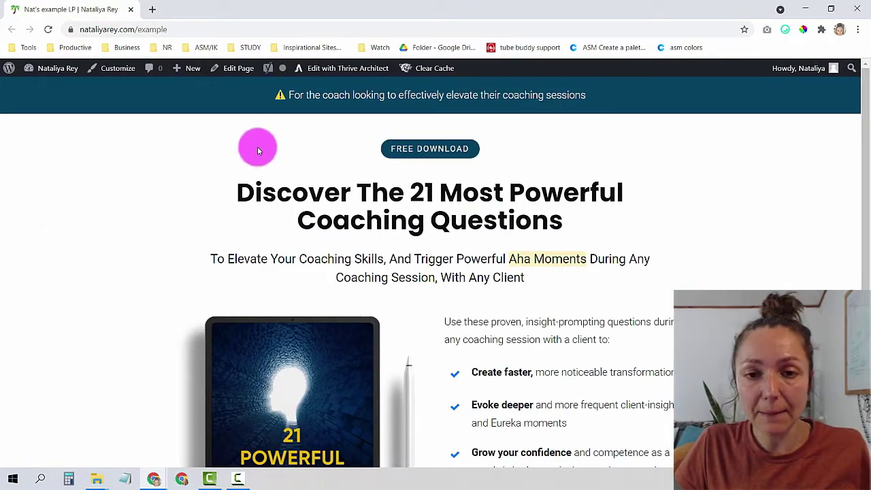
{"action": "left_click_drag", "start_coordinate": [587, 94], "coordinate": [275, 102]}
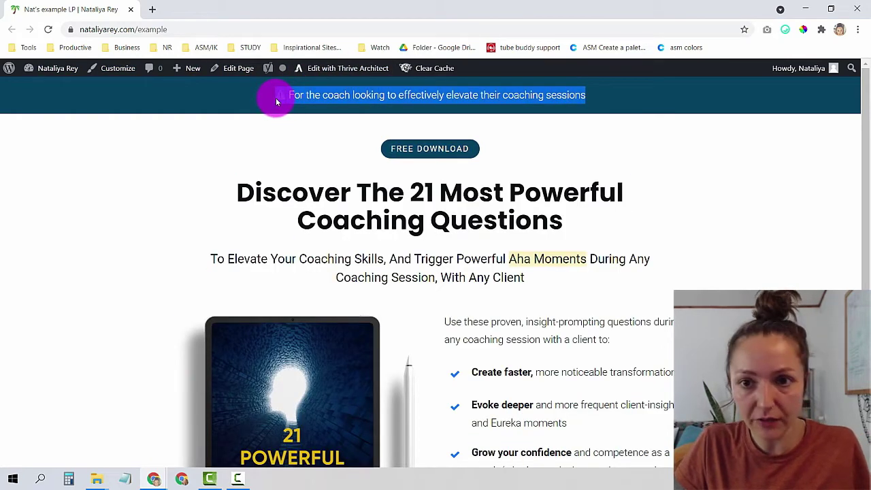
{"action": "key", "text": "alt+Tab"}
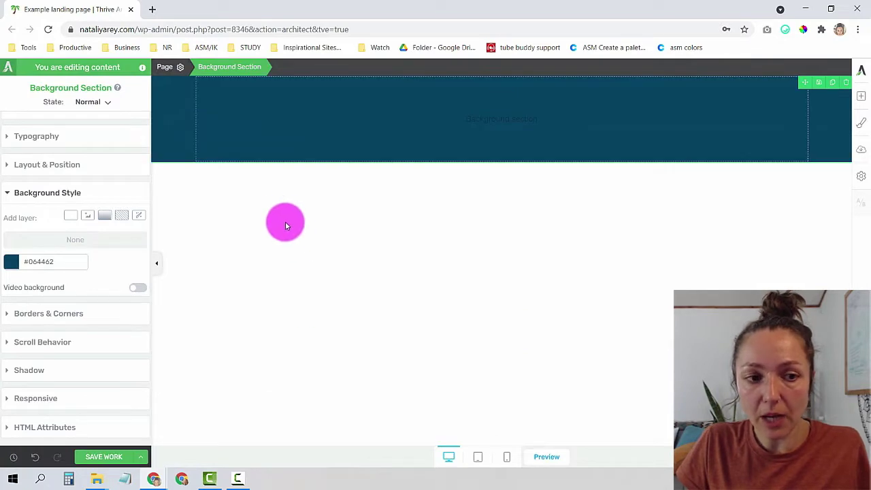
Add a Text element to the teal section holding 'For the coach looking to effectively elevate their coaching sessions' as plain text
{"action": "left_click", "coordinate": [860, 96]}
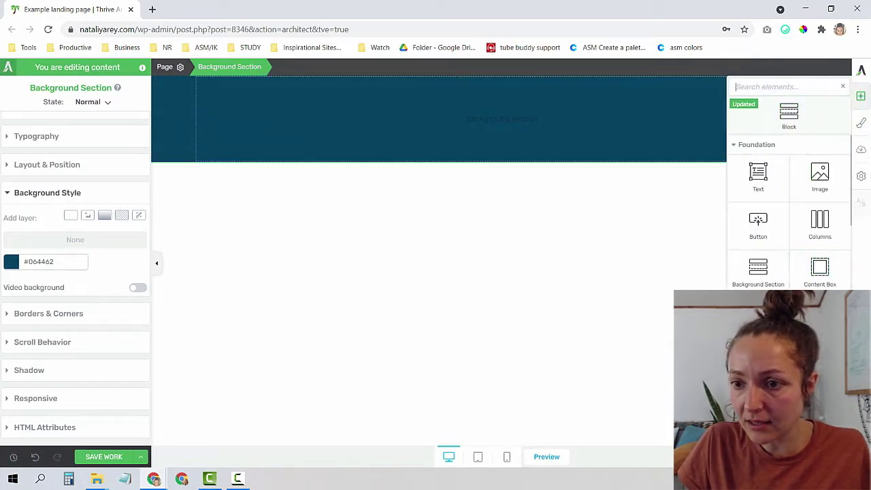
{"action": "left_click_drag", "start_coordinate": [757, 172], "coordinate": [495, 113]}
{"action": "right_click", "coordinate": [225, 98]}
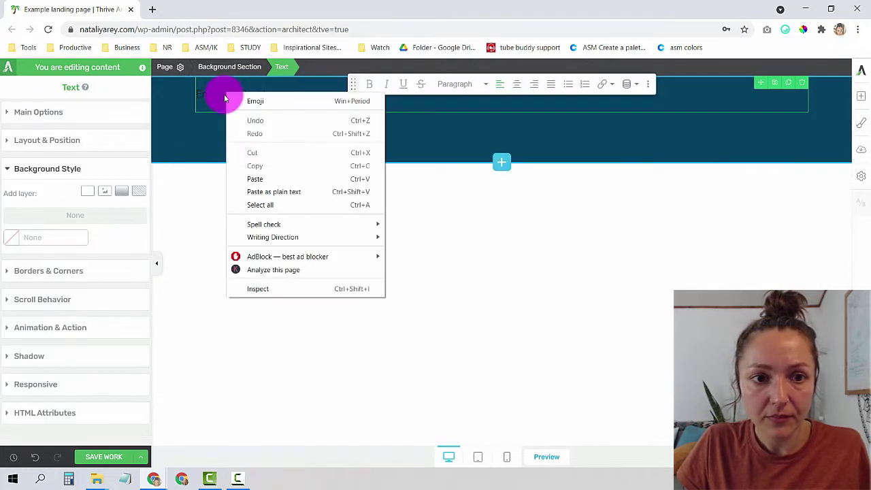
{"action": "left_click", "coordinate": [215, 102]}
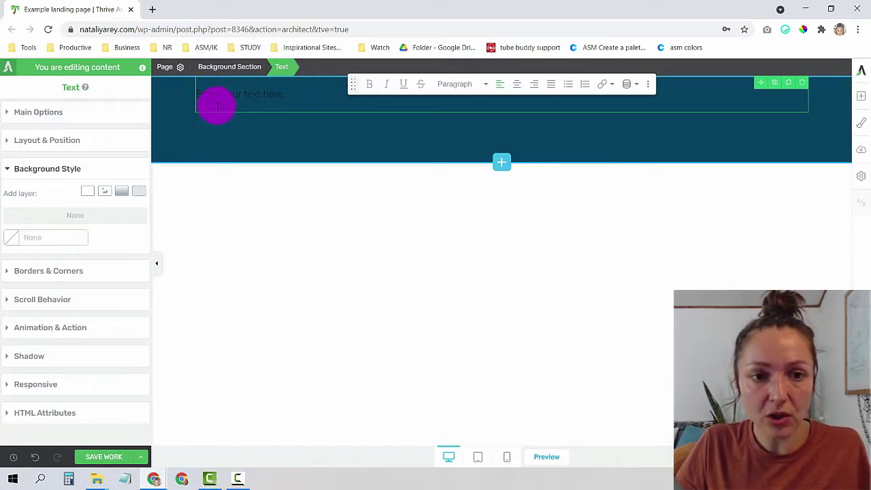
{"action": "triple_click", "coordinate": [217, 105]}
{"action": "right_click", "coordinate": [249, 95]}
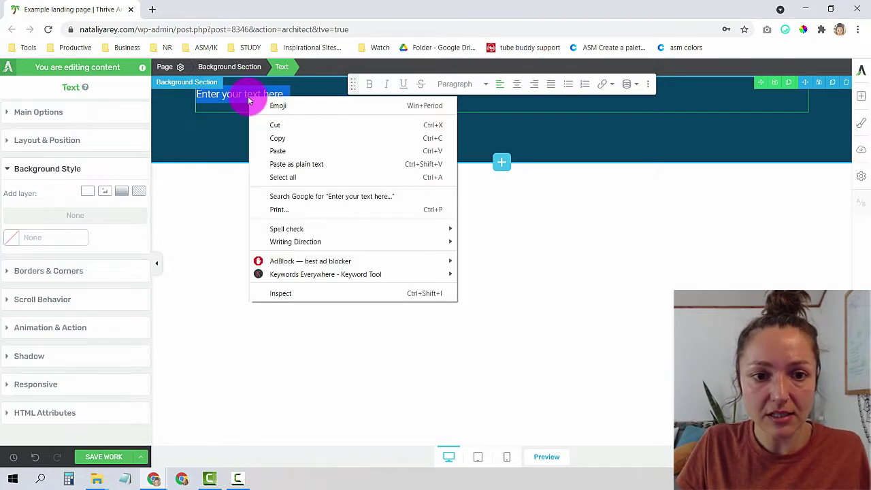
{"action": "left_click", "coordinate": [311, 164]}
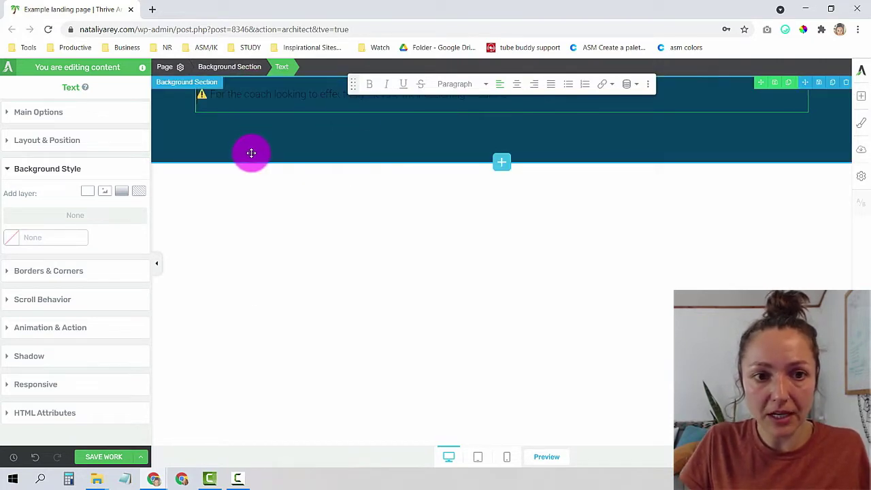
{"action": "triple_click", "coordinate": [245, 100]}
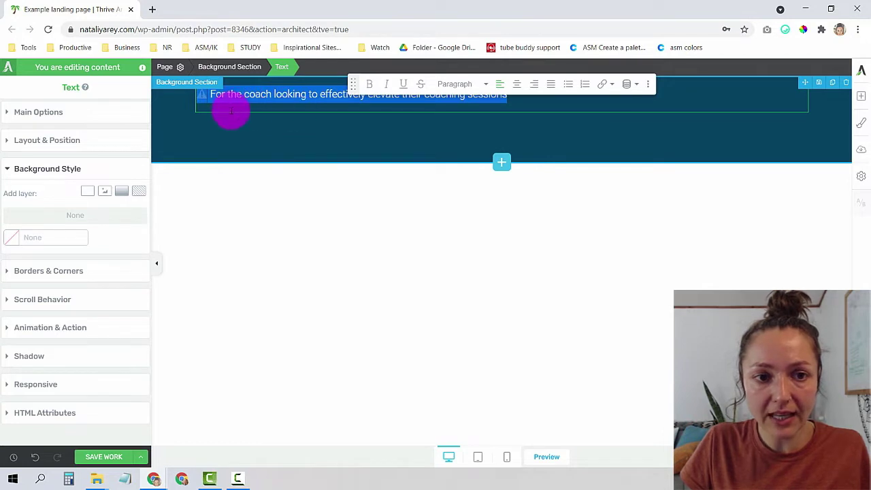
Centre-align the announcement line and colour it White (#ffffff) from My Colors
{"action": "left_click", "coordinate": [514, 87]}
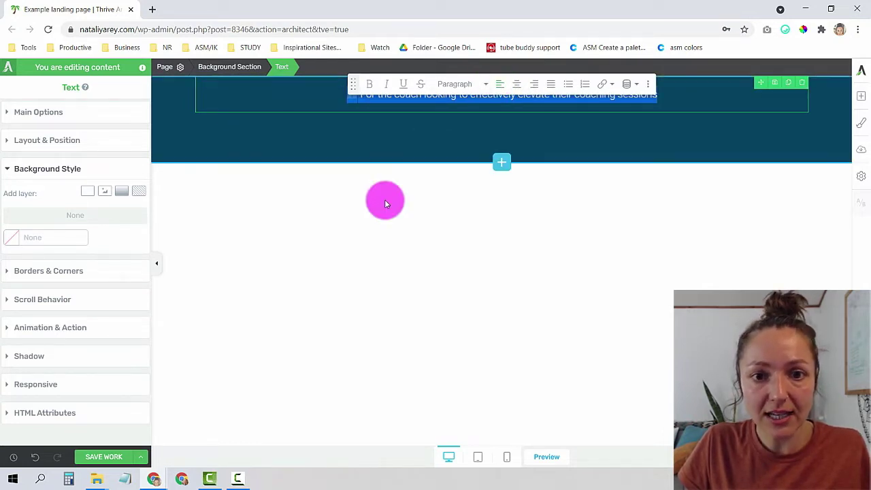
{"action": "left_click", "coordinate": [385, 200]}
{"action": "left_click", "coordinate": [437, 96]}
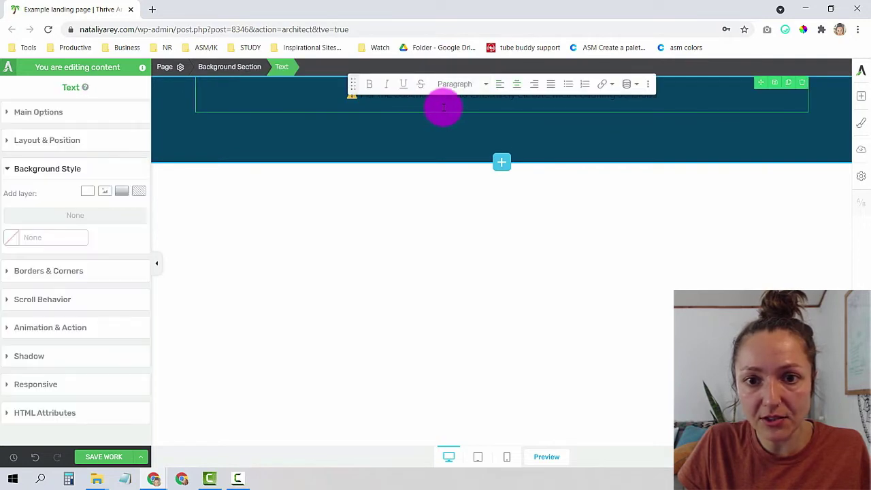
{"action": "triple_click", "coordinate": [443, 107]}
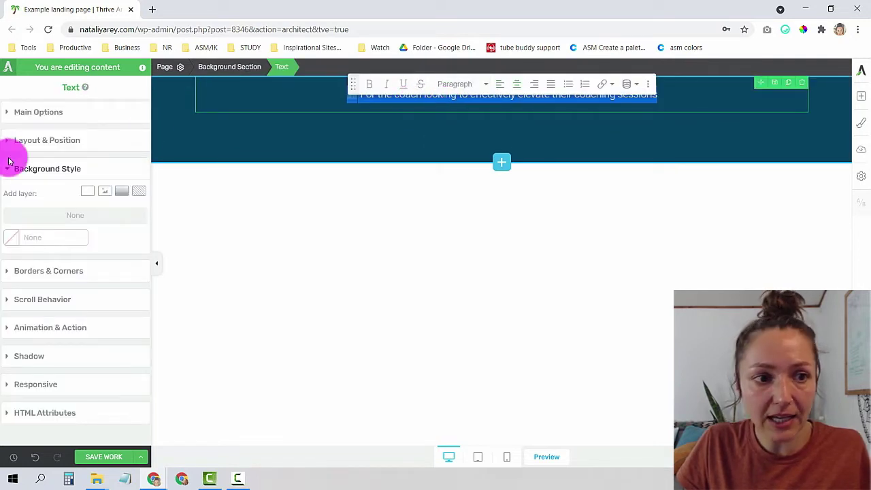
{"action": "left_click", "coordinate": [35, 112]}
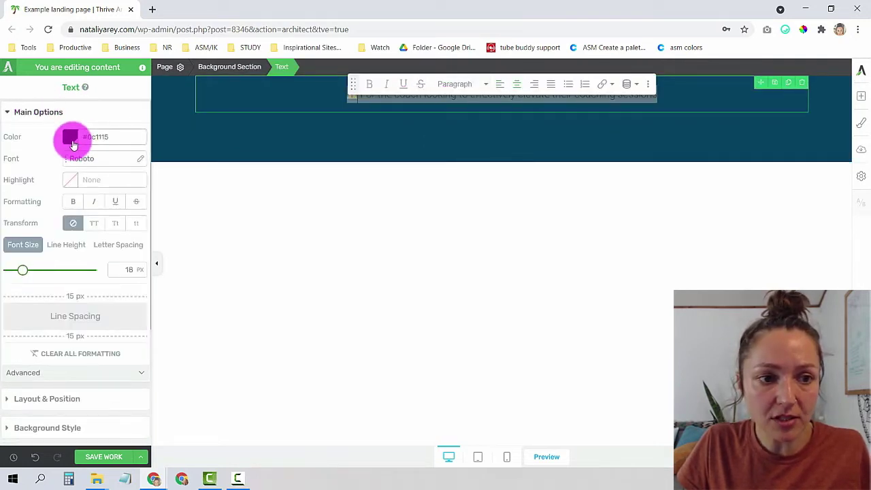
{"action": "left_click", "coordinate": [70, 140]}
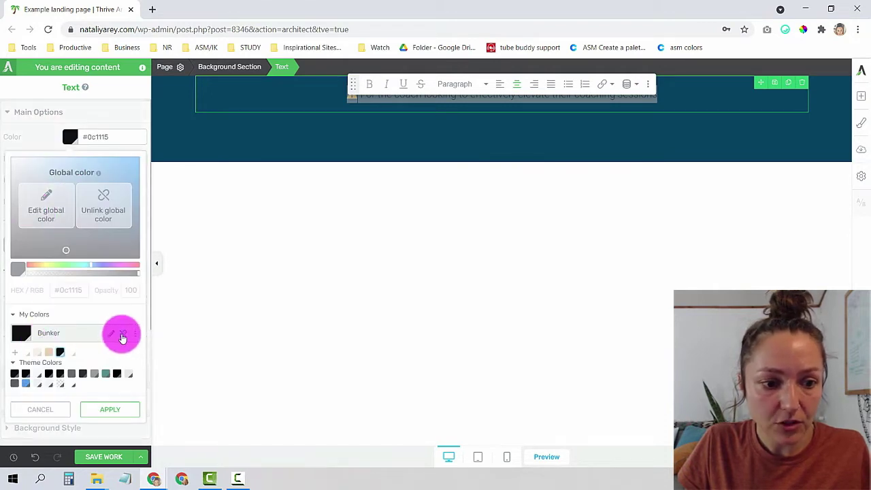
{"action": "left_click", "coordinate": [25, 352]}
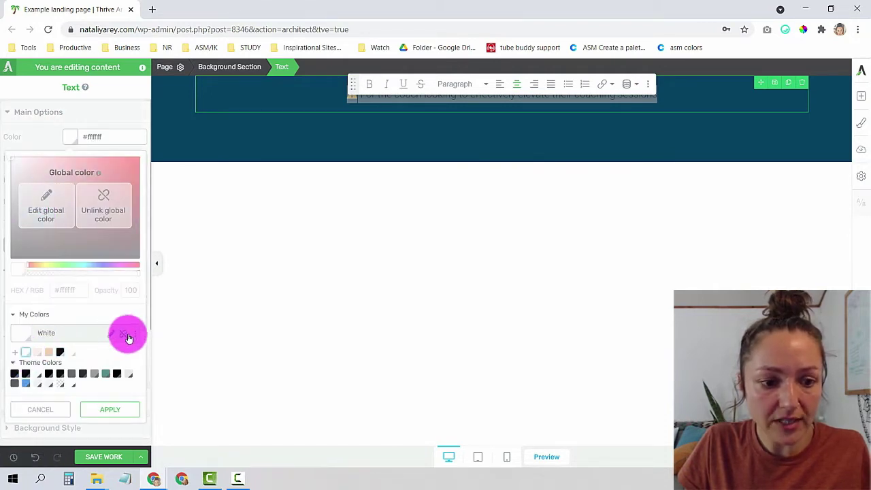
{"action": "left_click", "coordinate": [108, 408]}
{"action": "left_click", "coordinate": [501, 288]}
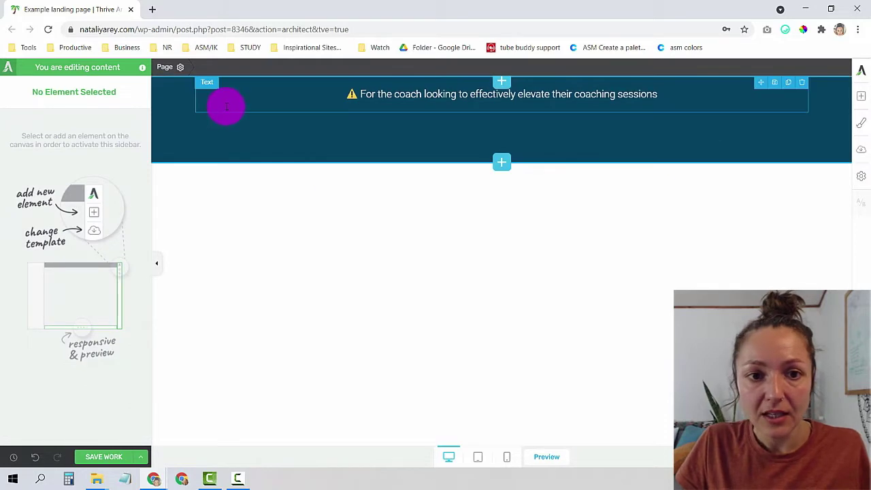
Set the teal section's minimum height to 1 px, save the work and open the preview
{"action": "left_click", "coordinate": [167, 129]}
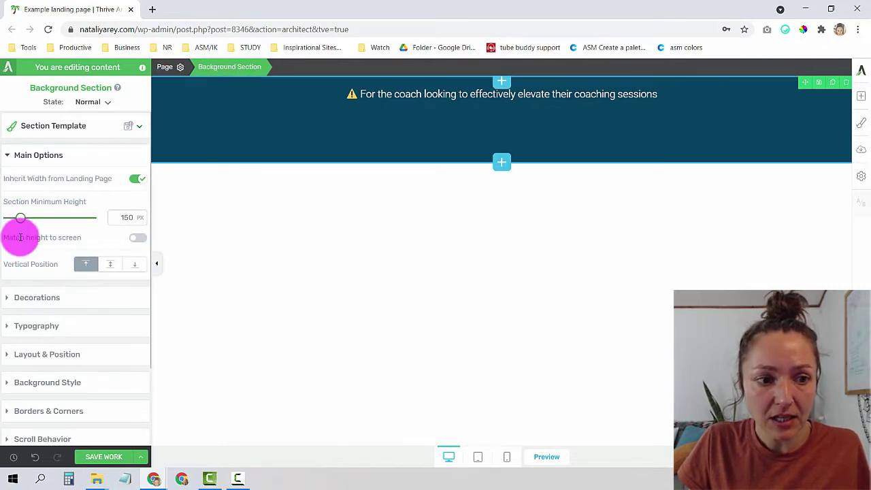
{"action": "left_click_drag", "start_coordinate": [20, 218], "coordinate": [2, 245]}
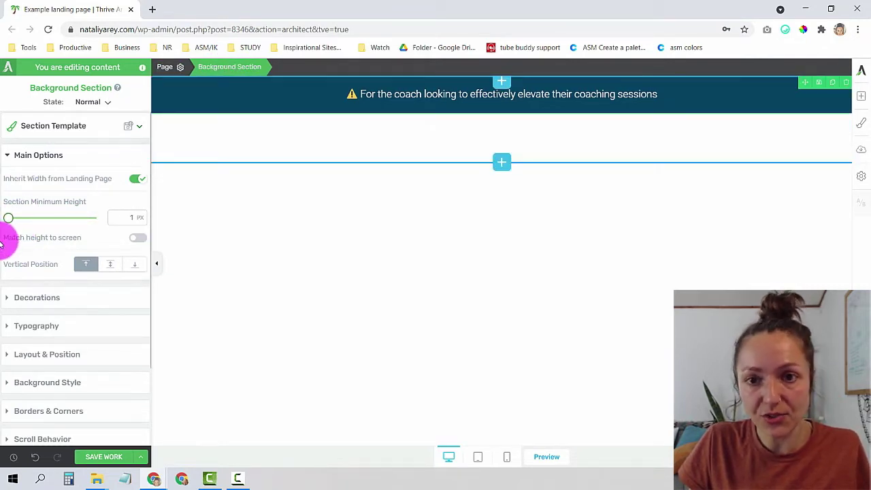
{"action": "left_click", "coordinate": [264, 189]}
{"action": "left_click", "coordinate": [98, 460]}
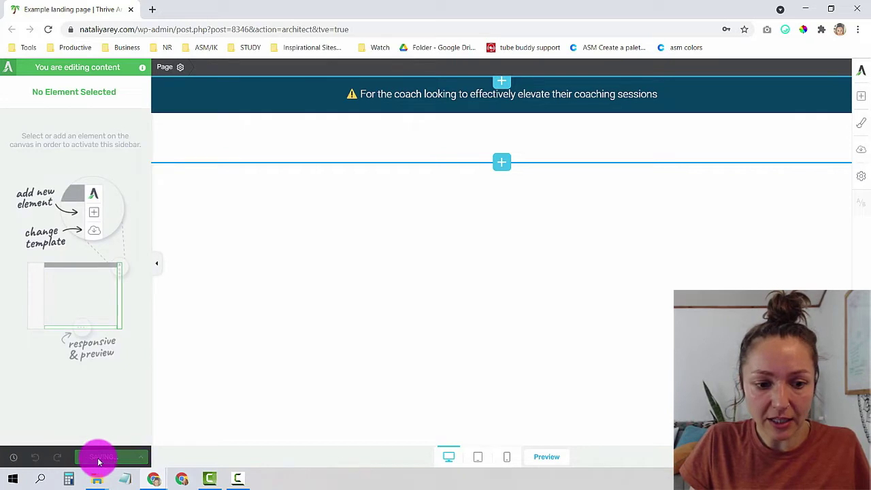
{"action": "left_click", "coordinate": [532, 456]}
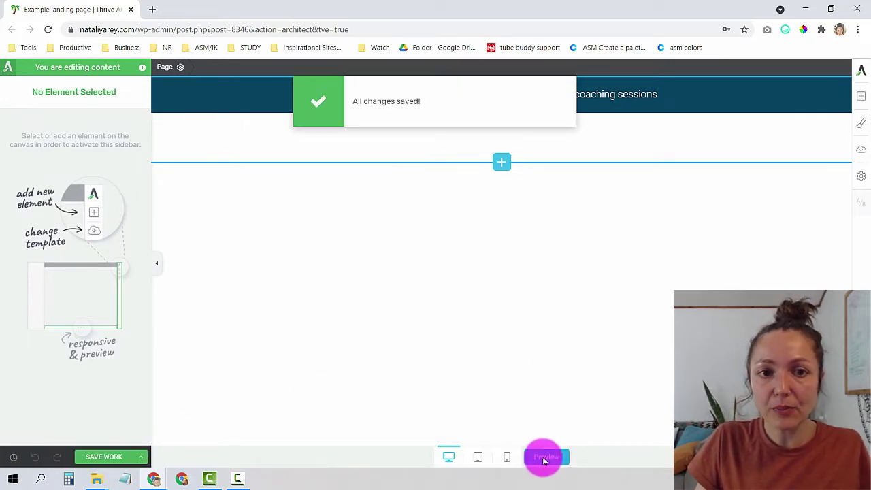
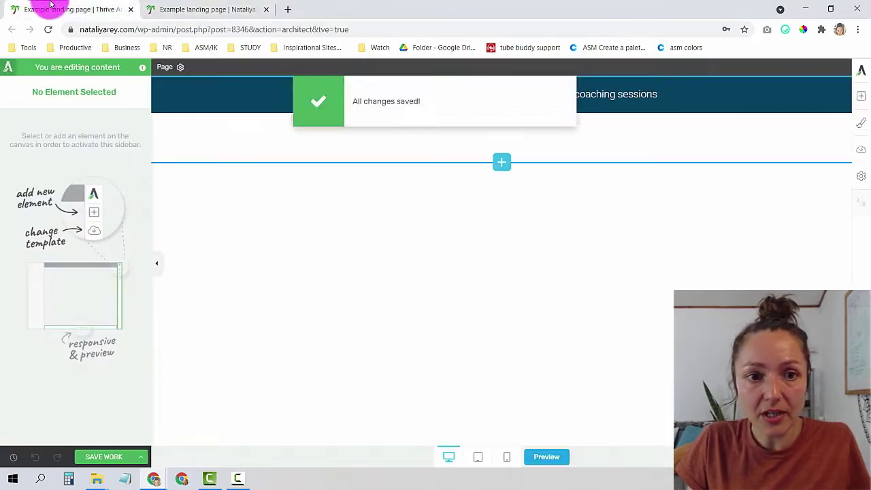
Add a Background Section below the notice bar and drop a Click Here Now button into it
{"action": "left_click", "coordinate": [861, 97]}
{"action": "left_click_drag", "start_coordinate": [755, 272], "coordinate": [428, 119]}
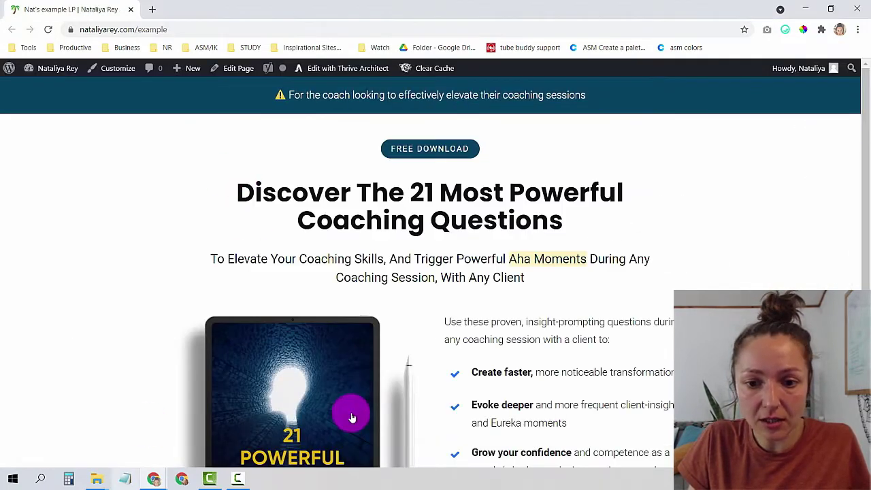
{"action": "scroll", "coordinate": [248, 384], "scroll_direction": "down", "scroll_amount": 2}
{"action": "scroll", "coordinate": [248, 384], "scroll_direction": "up", "scroll_amount": 3}
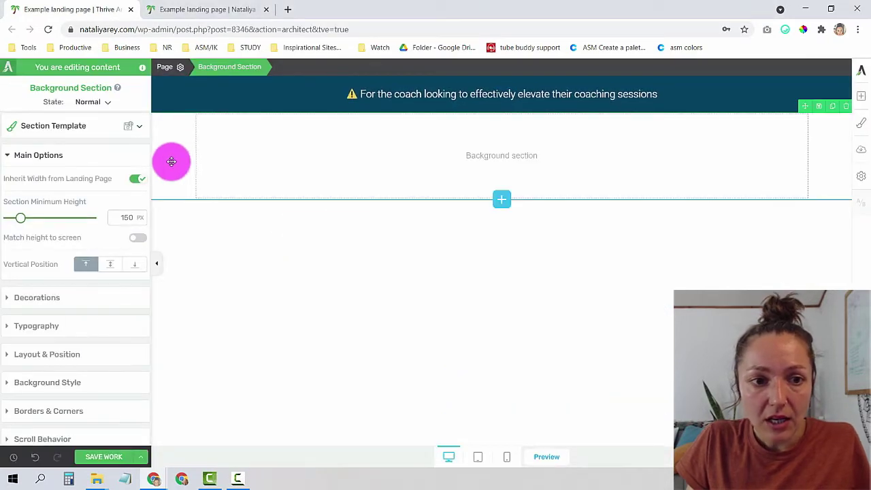
{"action": "left_click", "coordinate": [863, 100]}
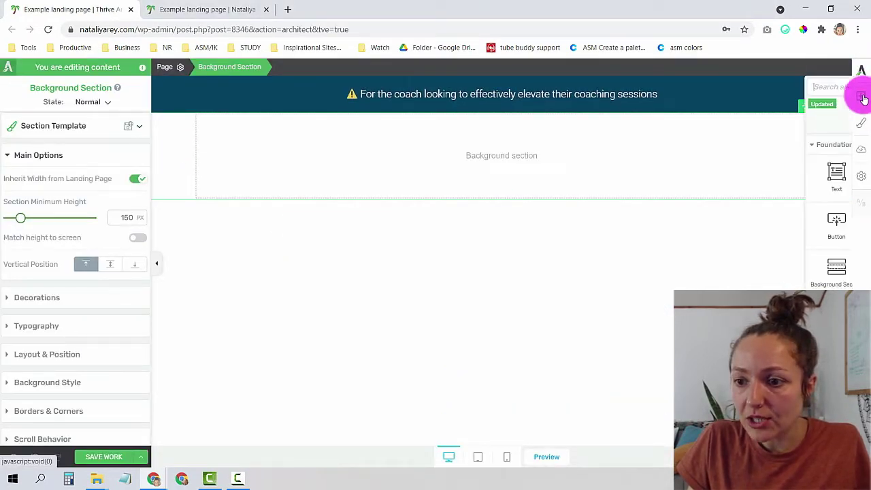
{"action": "left_click_drag", "start_coordinate": [758, 220], "coordinate": [494, 149]}
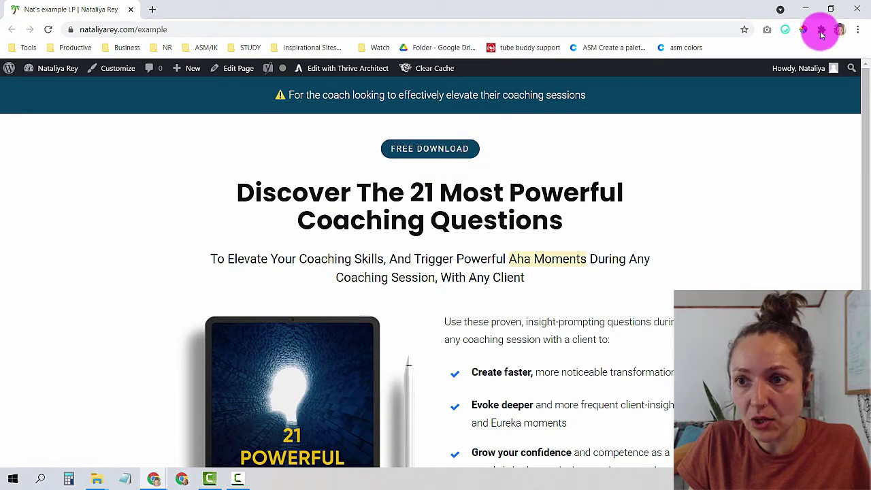
Sample the example FREE DOWNLOAD button's colour, 064462, with the eyedropper extension
{"action": "left_click", "coordinate": [803, 34]}
{"action": "left_click", "coordinate": [471, 148]}
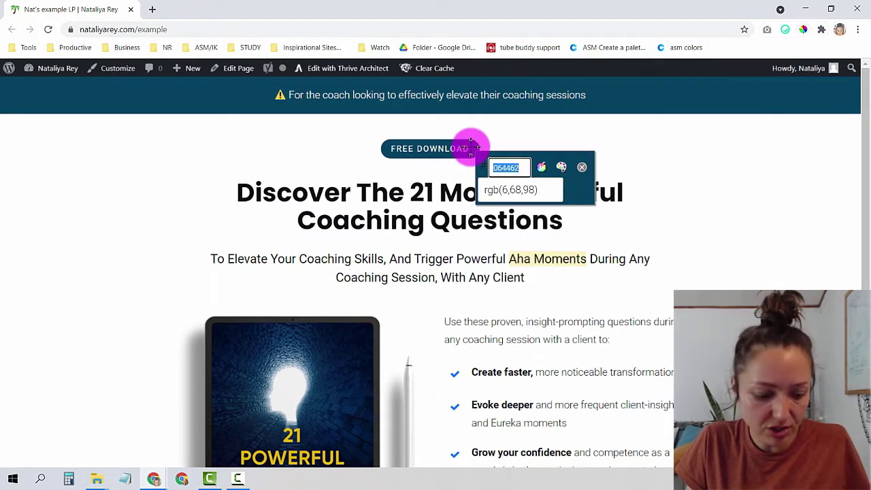
{"action": "left_click", "coordinate": [581, 166]}
{"action": "key", "text": "alt+Tab"}
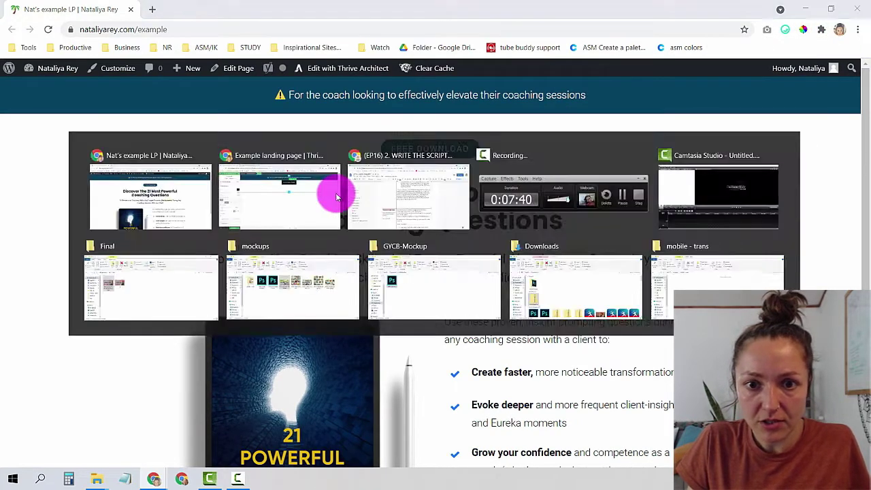
{"action": "left_click", "coordinate": [335, 193]}
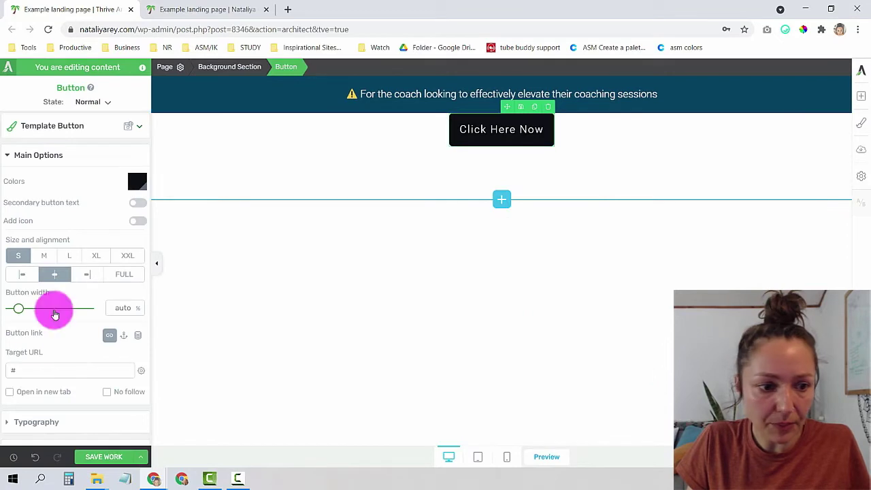
Replace the button's solid background with #064462 and change its text to 'free download'
{"action": "left_click", "coordinate": [42, 157]}
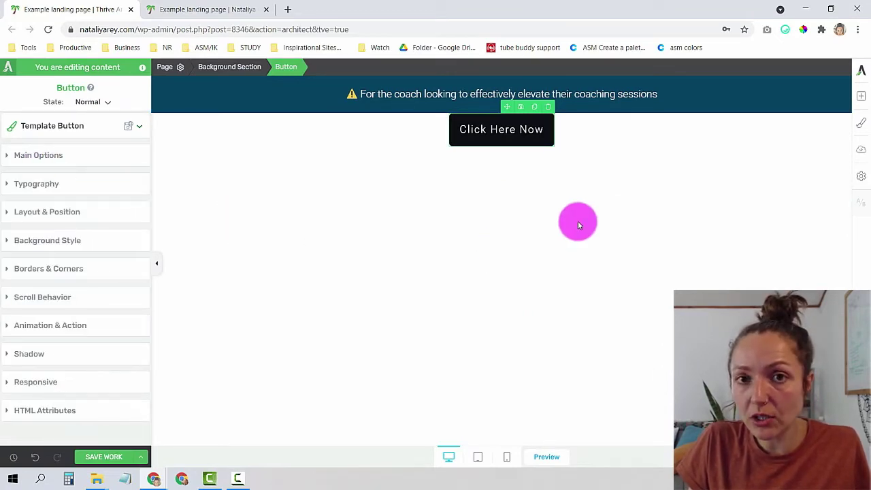
{"action": "left_click", "coordinate": [861, 97]}
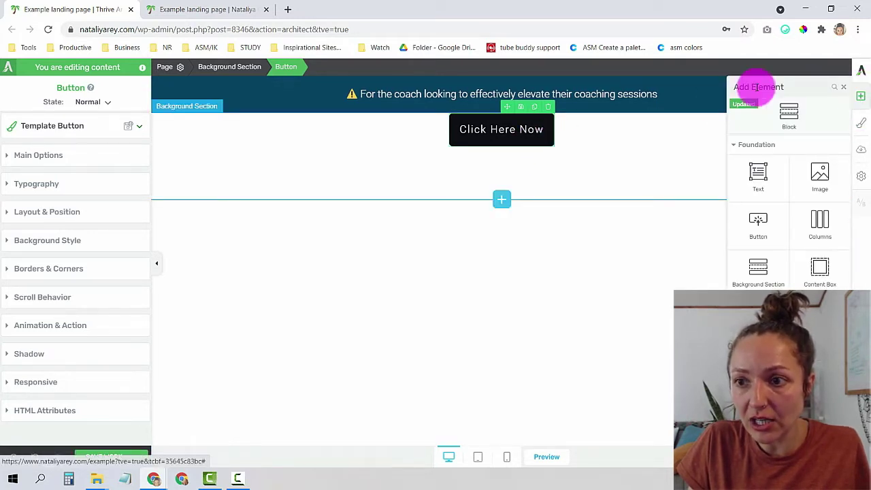
{"action": "left_click", "coordinate": [843, 86]}
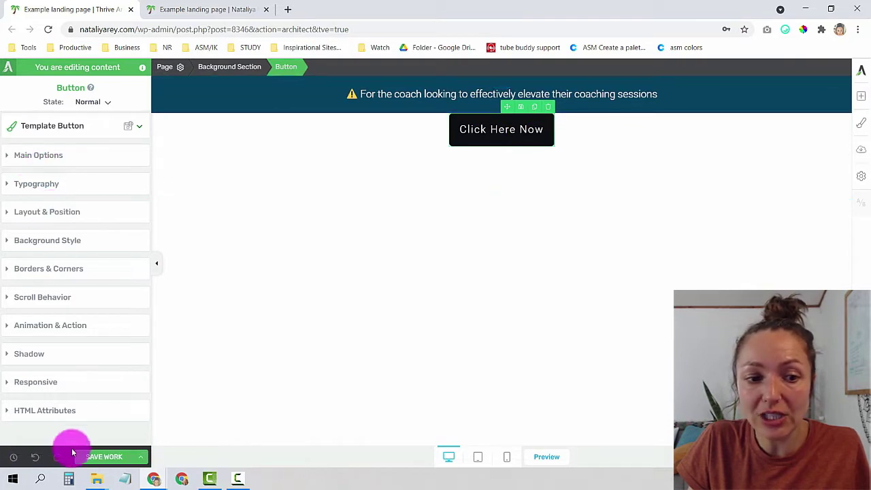
{"action": "left_click", "coordinate": [34, 243]}
{"action": "left_click", "coordinate": [137, 289]}
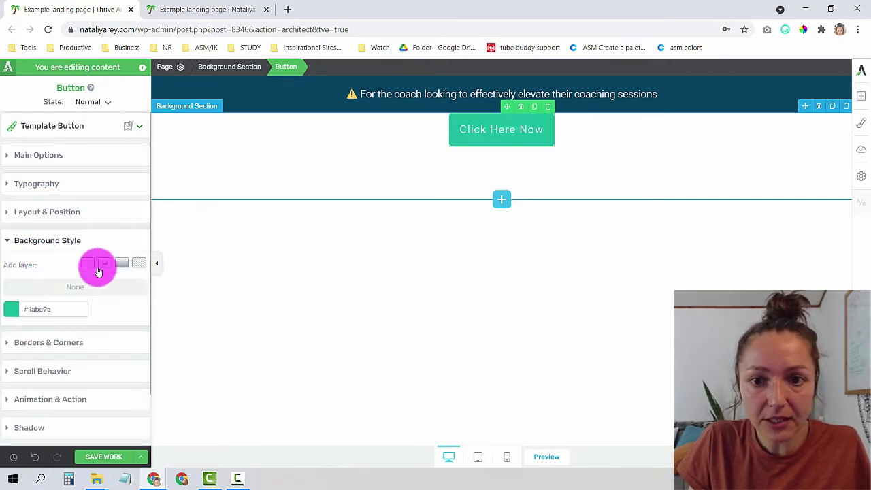
{"action": "left_click", "coordinate": [11, 313]}
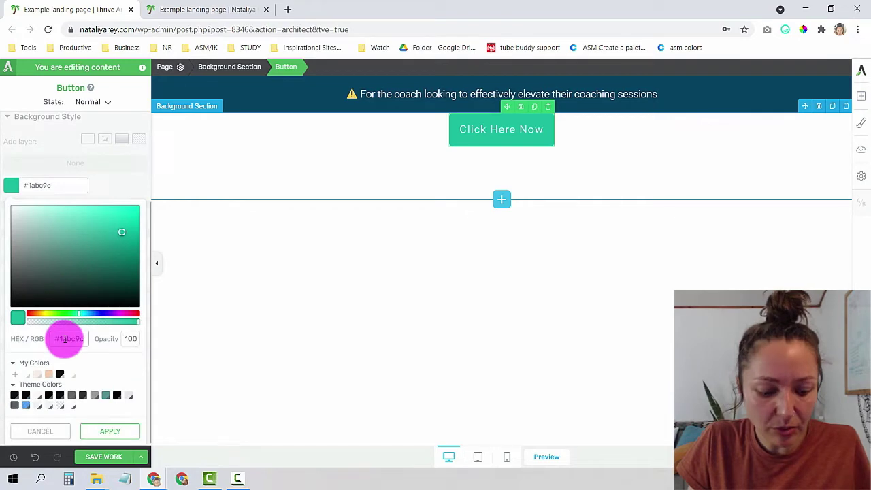
{"action": "left_click", "coordinate": [120, 431]}
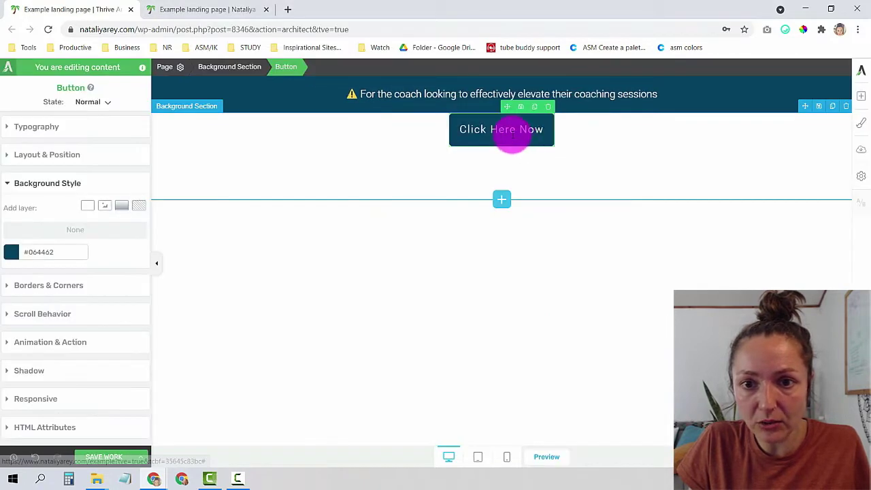
{"action": "double_click", "coordinate": [524, 136]}
{"action": "type", "text": "free download"}
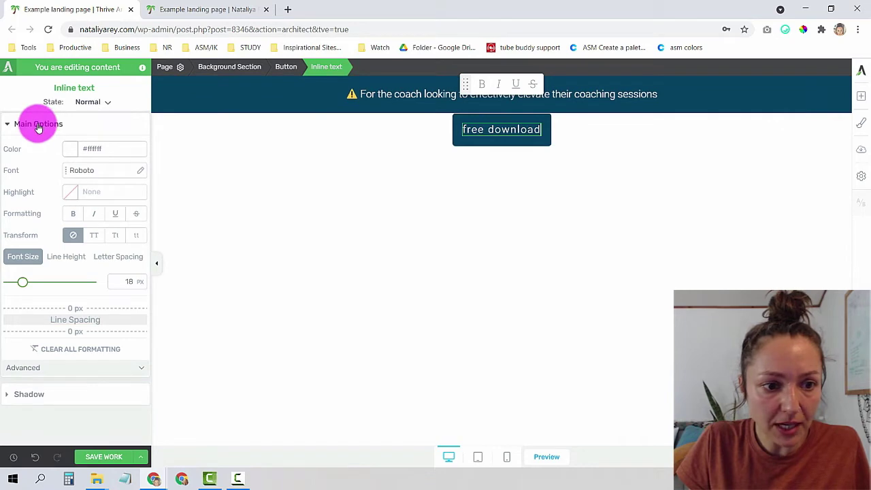
Make the button text uppercase and inspect the example button's font with WhatFont
{"action": "left_click", "coordinate": [95, 238]}
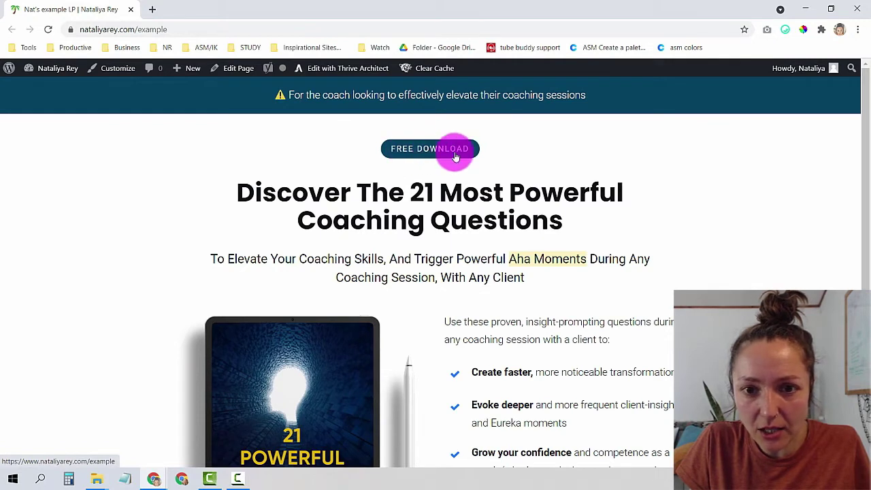
{"action": "left_click", "coordinate": [820, 30]}
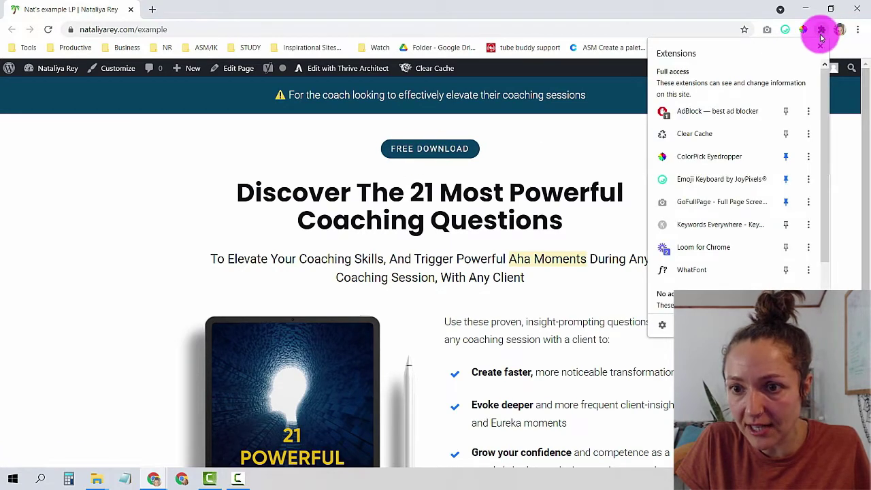
{"action": "left_click", "coordinate": [786, 270]}
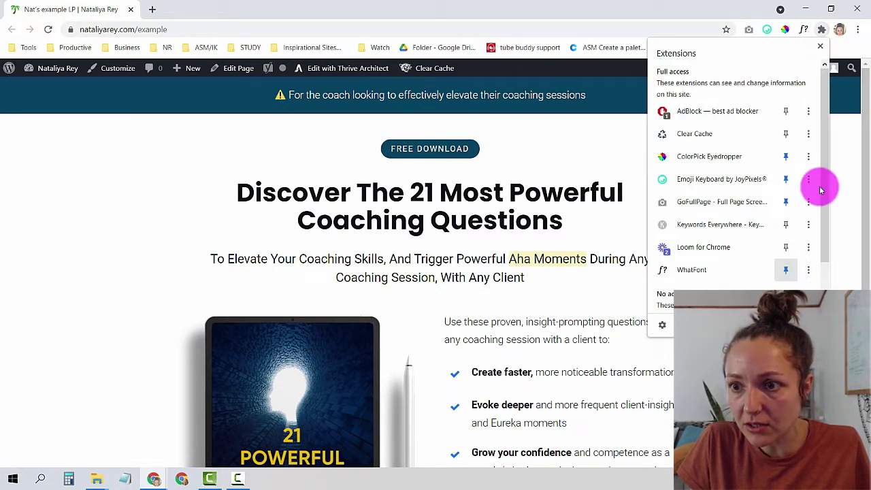
{"action": "left_click", "coordinate": [847, 129]}
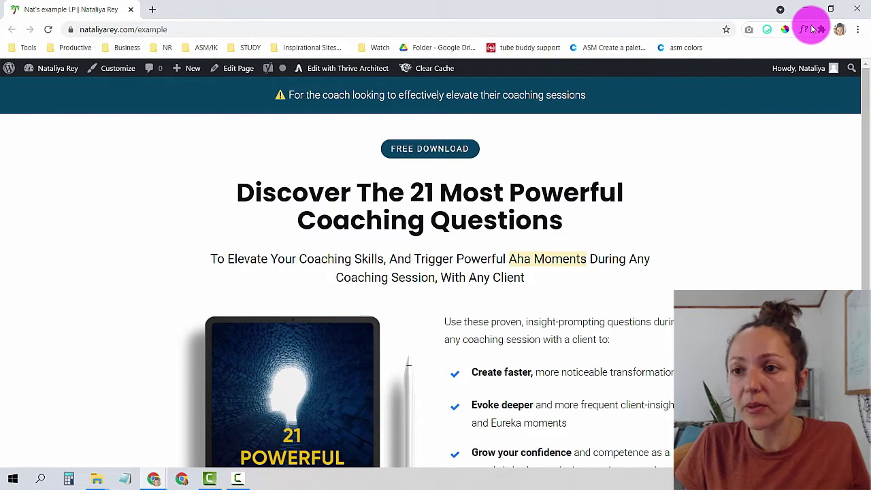
{"action": "left_click", "coordinate": [803, 29]}
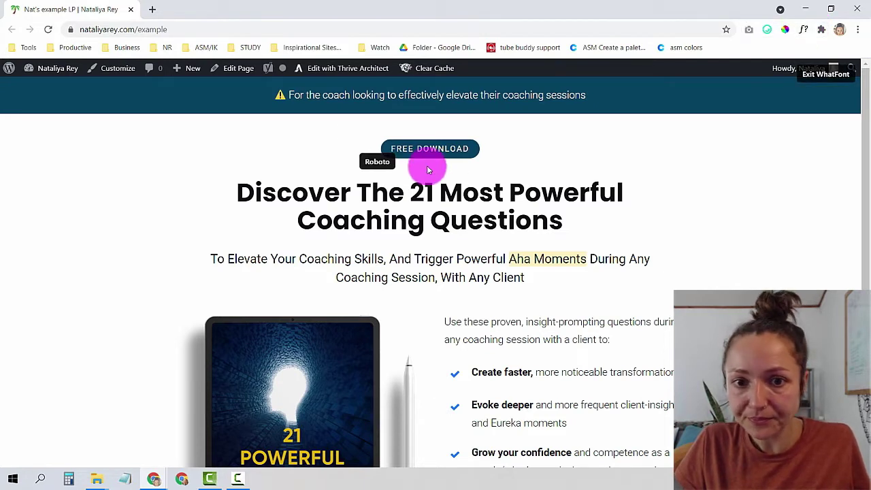
{"action": "left_click", "coordinate": [406, 153]}
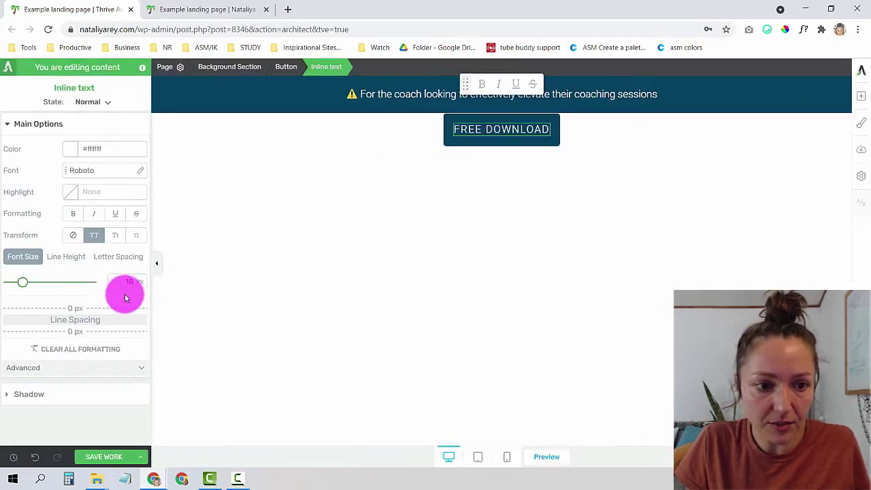
Set the button's font size to 14 and line height to 22 px, then recheck the example
{"action": "double_click", "coordinate": [126, 281]}
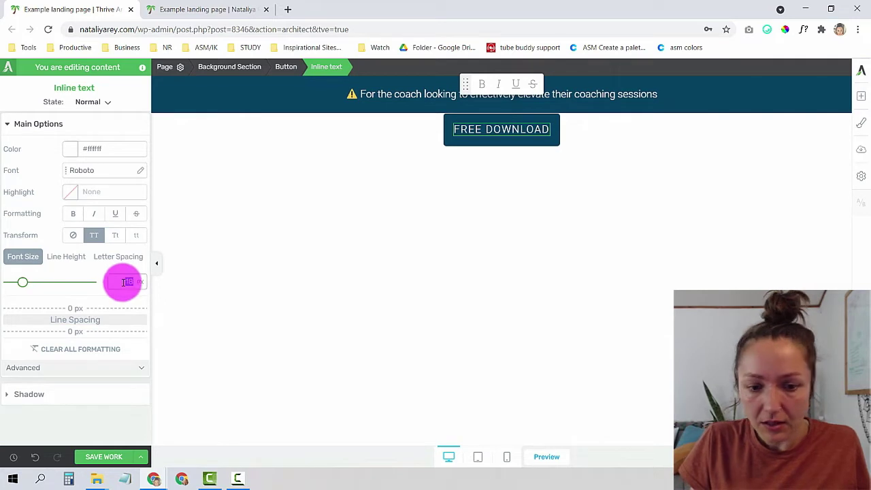
{"action": "type", "text": "14"}
{"action": "left_click", "coordinate": [81, 257]}
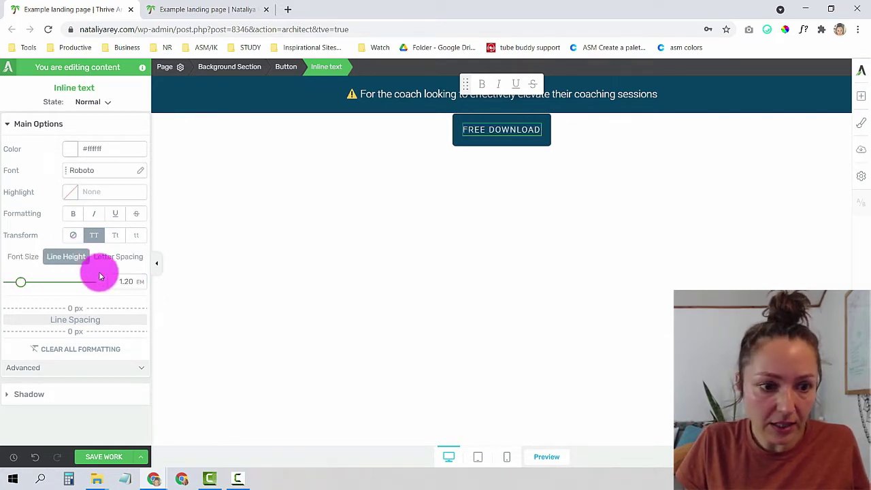
{"action": "mouse_move", "coordinate": [138, 281]}
{"action": "left_click", "coordinate": [140, 308]}
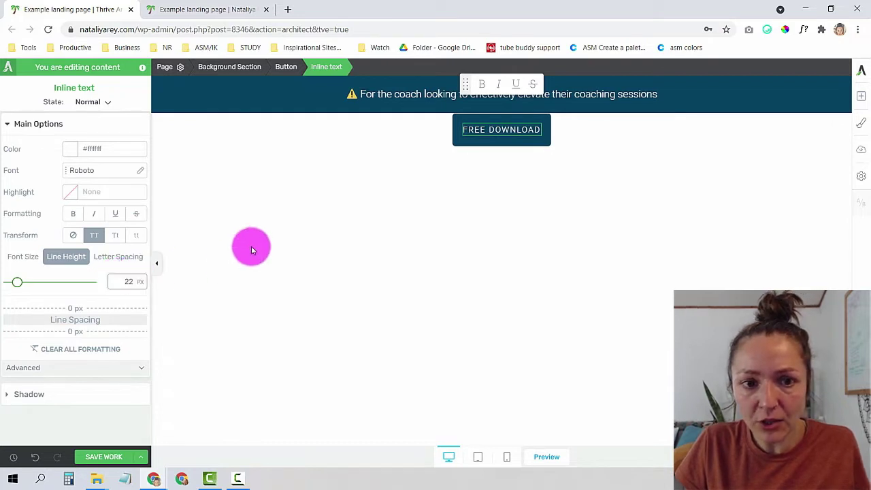
{"action": "left_click", "coordinate": [253, 247]}
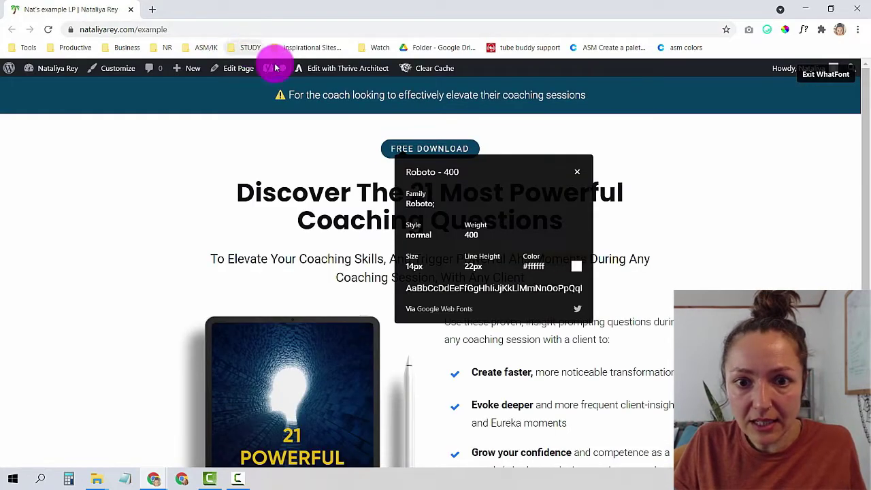
{"action": "left_click", "coordinate": [312, 143]}
{"action": "key", "text": "Escape"}
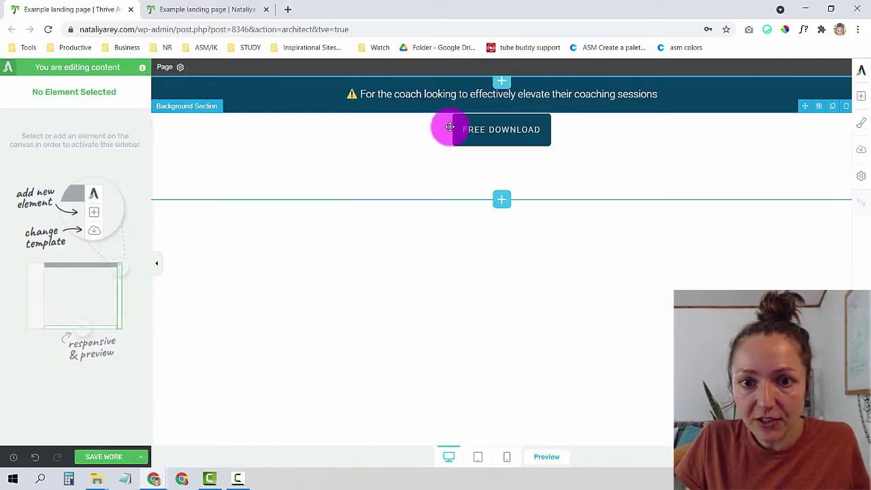
Reduce the FREE DOWNLOAD button's top and bottom padding to 6 px
{"action": "left_click", "coordinate": [455, 126]}
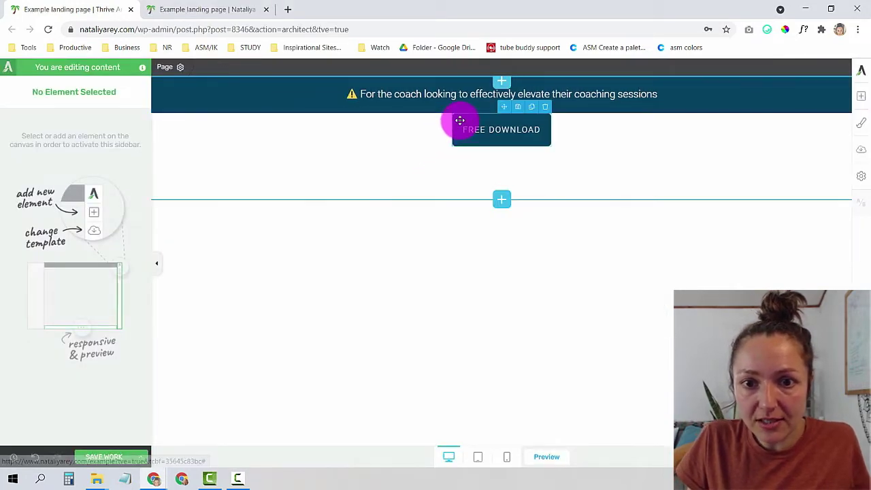
{"action": "scroll", "coordinate": [37, 190], "scroll_direction": "down", "scroll_amount": 1}
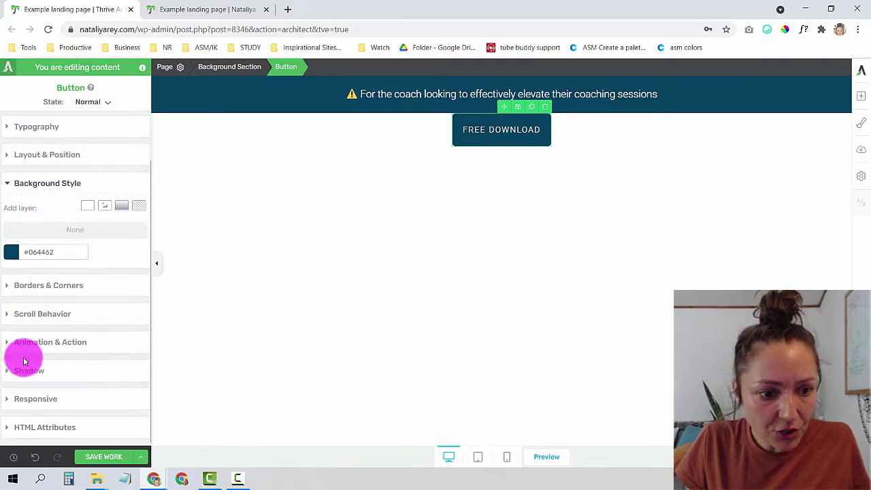
{"action": "left_click", "coordinate": [45, 286]}
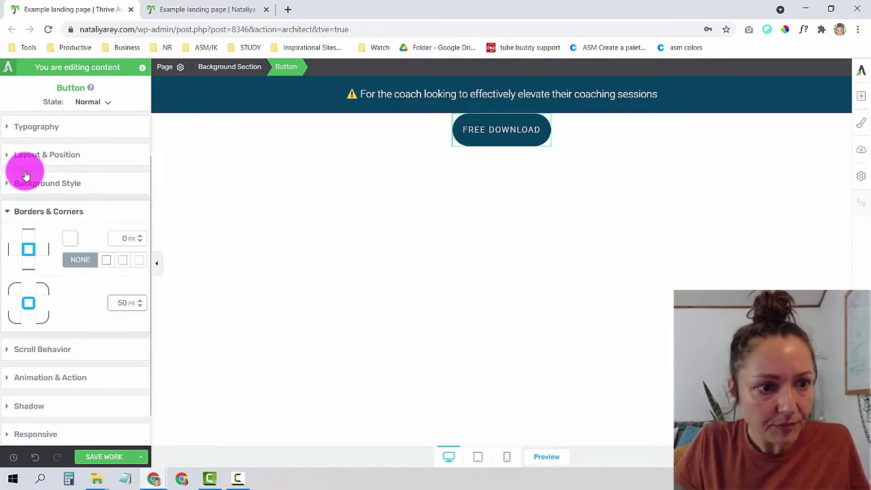
{"action": "left_click", "coordinate": [51, 156]}
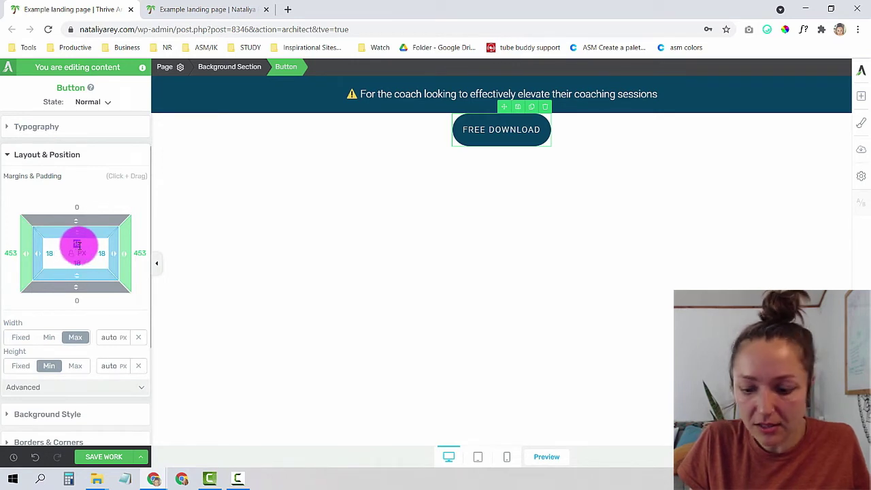
{"action": "left_click_drag", "start_coordinate": [77, 244], "coordinate": [93, 251]}
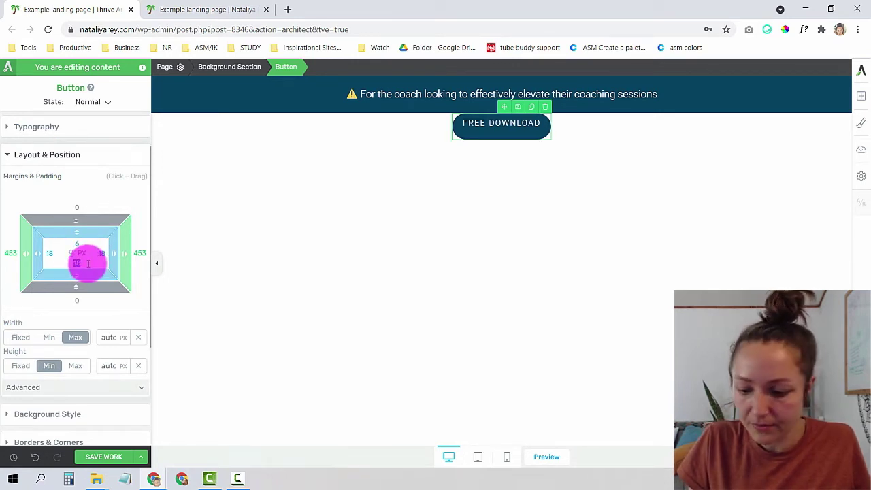
Save the work and compare the button against the reference landing page
{"action": "left_click", "coordinate": [117, 458]}
{"action": "left_click", "coordinate": [311, 285]}
{"action": "key", "text": "alt+Tab"}
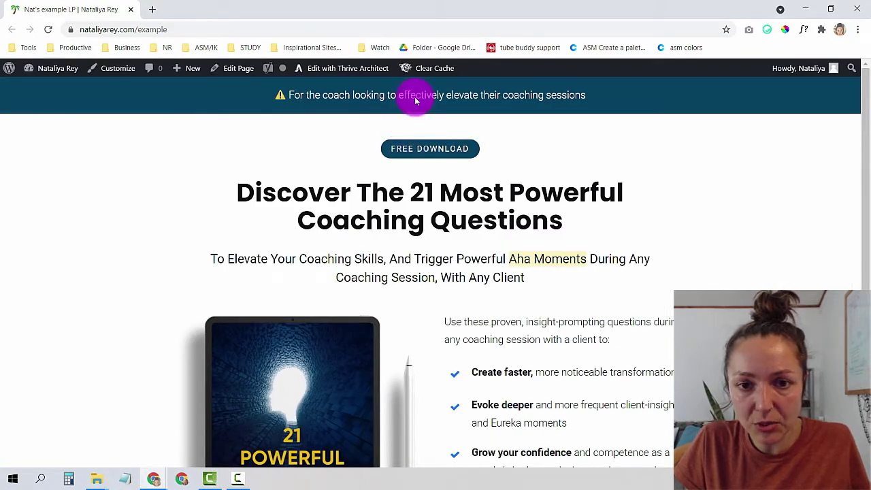
{"action": "key", "text": "alt+Tab"}
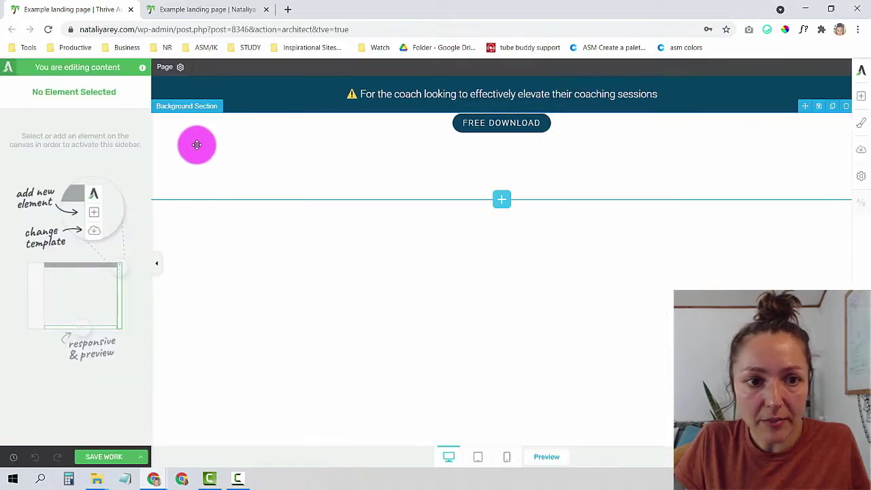
Give the button's background section about 45 px top padding and save
{"action": "left_click", "coordinate": [197, 144]}
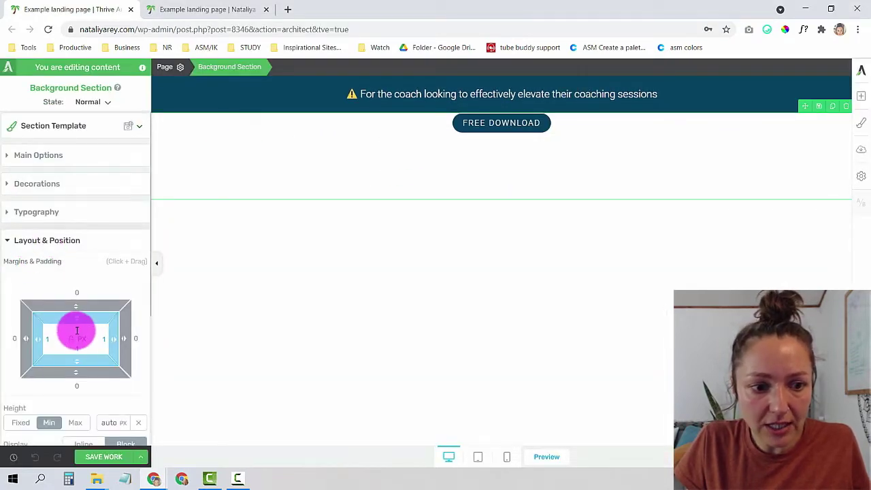
{"action": "left_click_drag", "start_coordinate": [77, 329], "coordinate": [79, 329]}
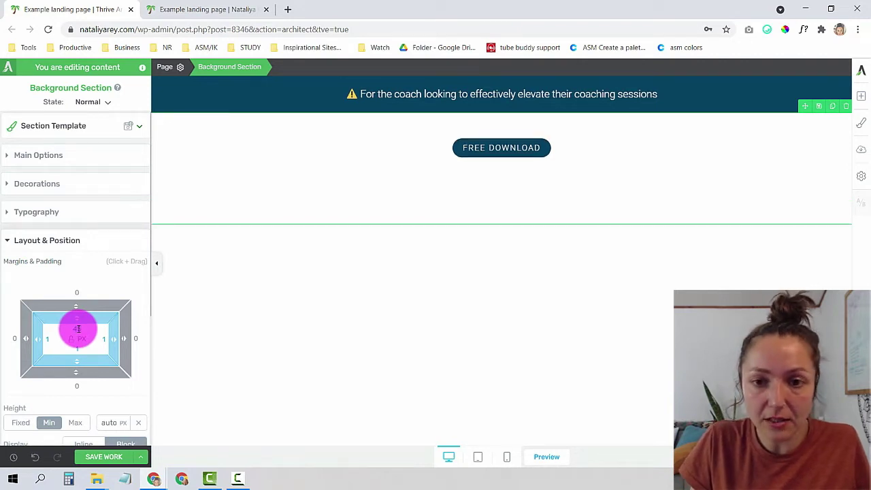
{"action": "left_click", "coordinate": [107, 454]}
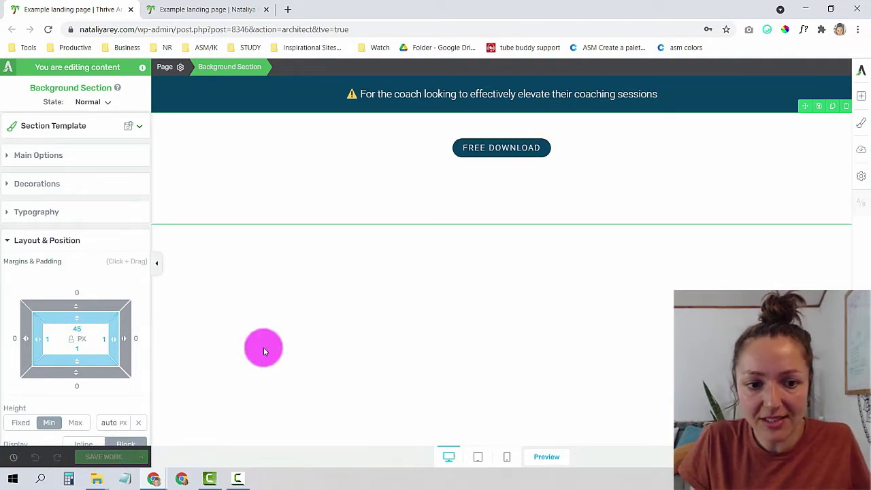
Preview the page, then copy the headline text from the reference page
{"action": "left_click", "coordinate": [537, 455]}
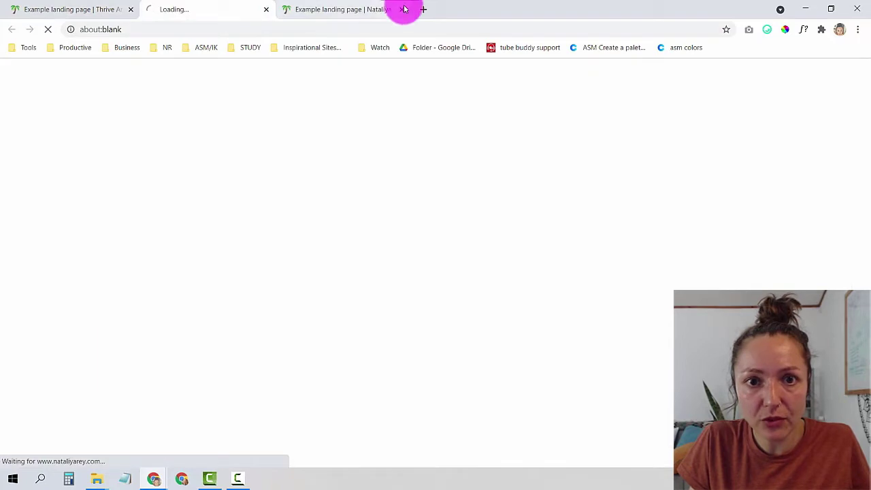
{"action": "left_click", "coordinate": [402, 10]}
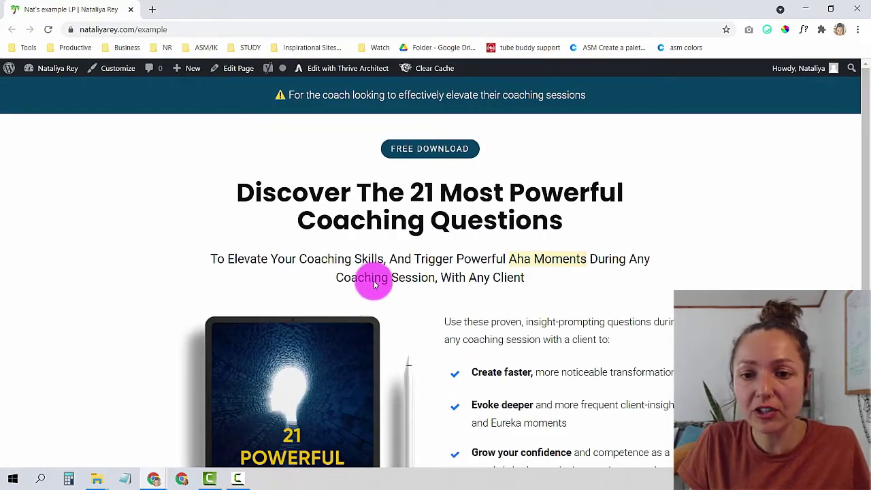
{"action": "left_click_drag", "start_coordinate": [569, 225], "coordinate": [239, 199]}
{"action": "key", "text": "ctrl+c"}
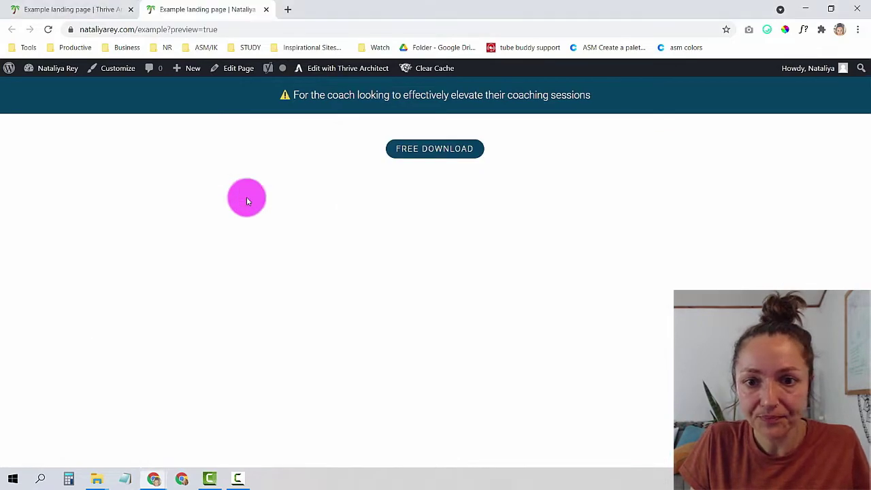
{"action": "left_click", "coordinate": [95, 9]}
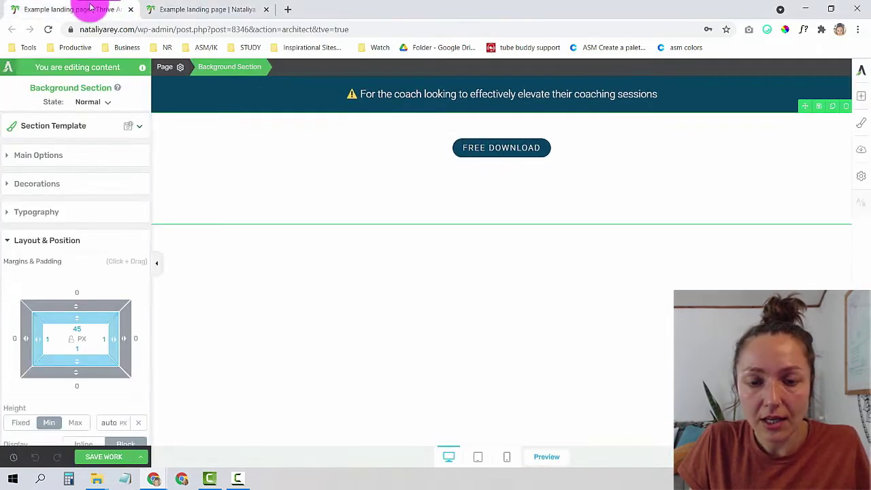
{"action": "left_click", "coordinate": [266, 9]}
Add a text block under the button and paste 'Discover The 21 Most Powerful Coaching Questions' as plain text
{"action": "left_click", "coordinate": [859, 99]}
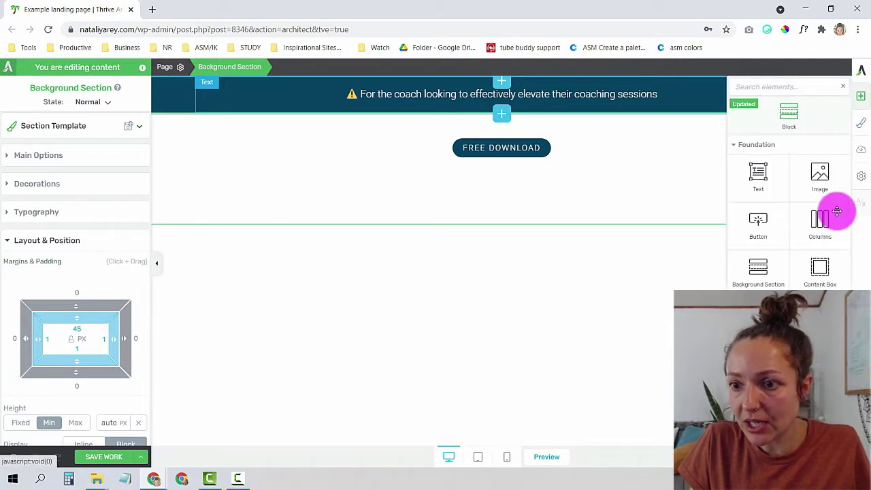
{"action": "left_click_drag", "start_coordinate": [763, 185], "coordinate": [501, 152]}
{"action": "left_click", "coordinate": [227, 181]}
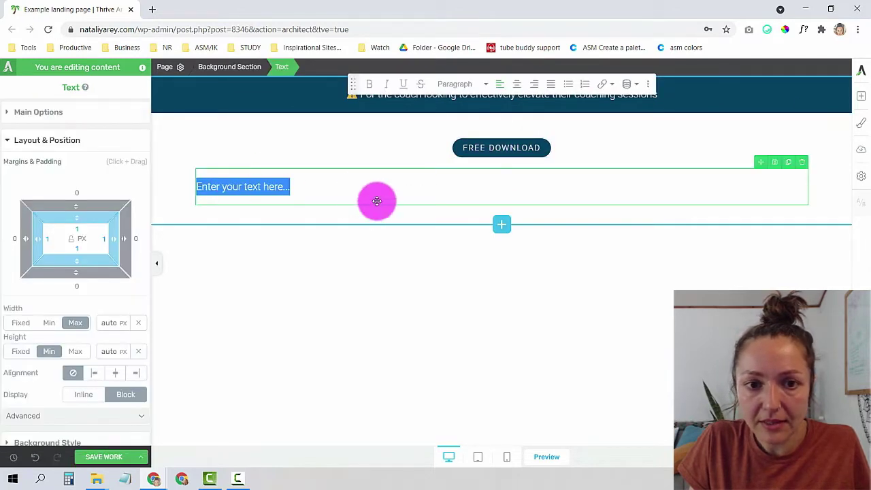
{"action": "right_click", "coordinate": [277, 186]}
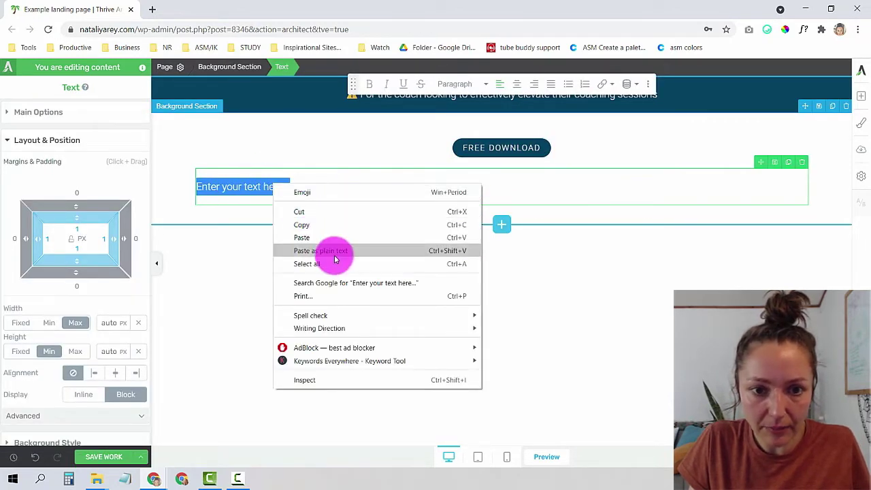
{"action": "left_click", "coordinate": [332, 252]}
{"action": "left_click", "coordinate": [308, 187]}
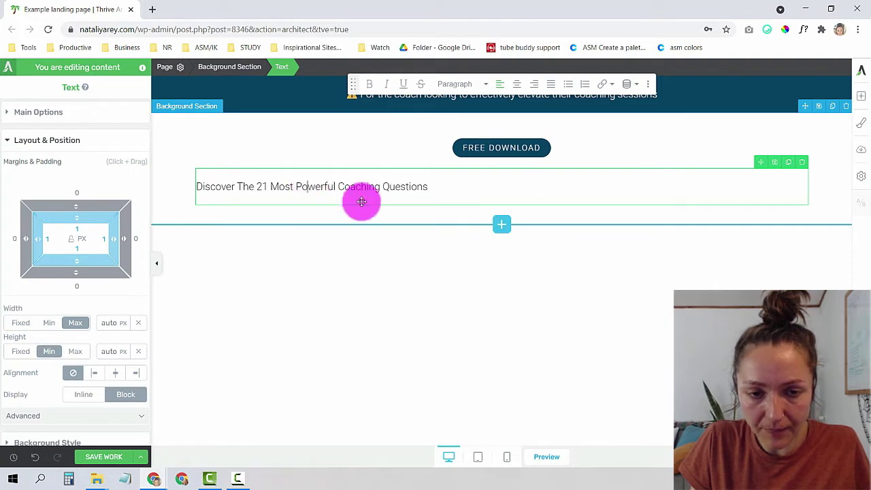
Centre the headline, make it Heading 1, and save the page
{"action": "triple_click", "coordinate": [354, 202]}
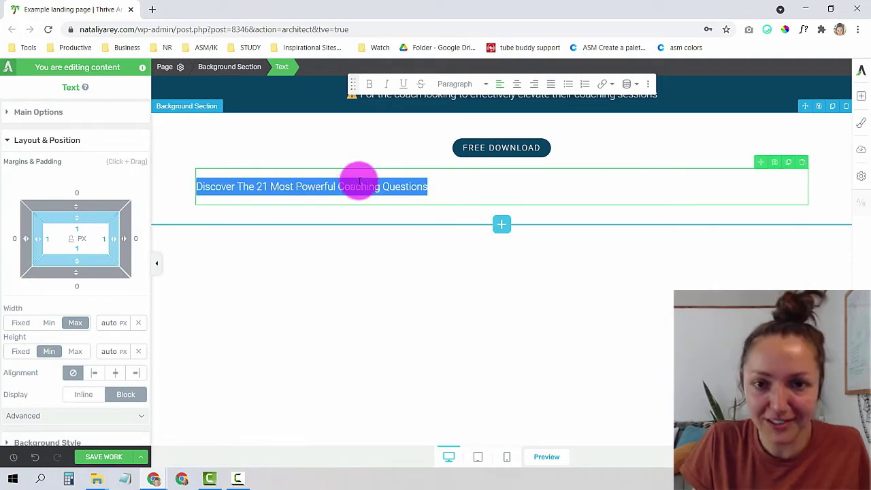
{"action": "left_click", "coordinate": [516, 84]}
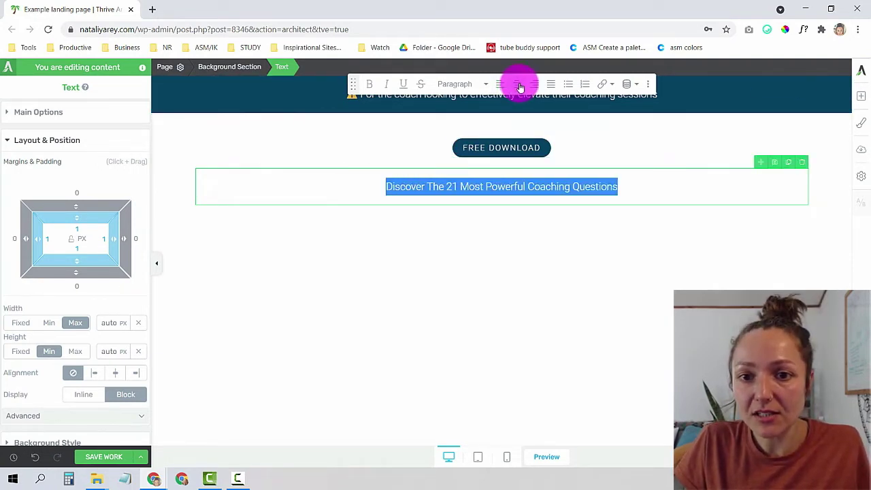
{"action": "left_click", "coordinate": [461, 85]}
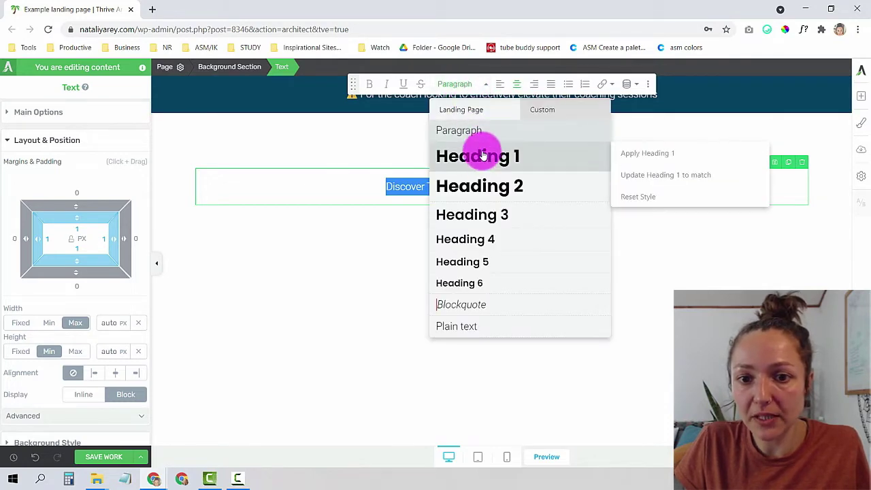
{"action": "left_click", "coordinate": [482, 151]}
{"action": "left_click", "coordinate": [423, 283]}
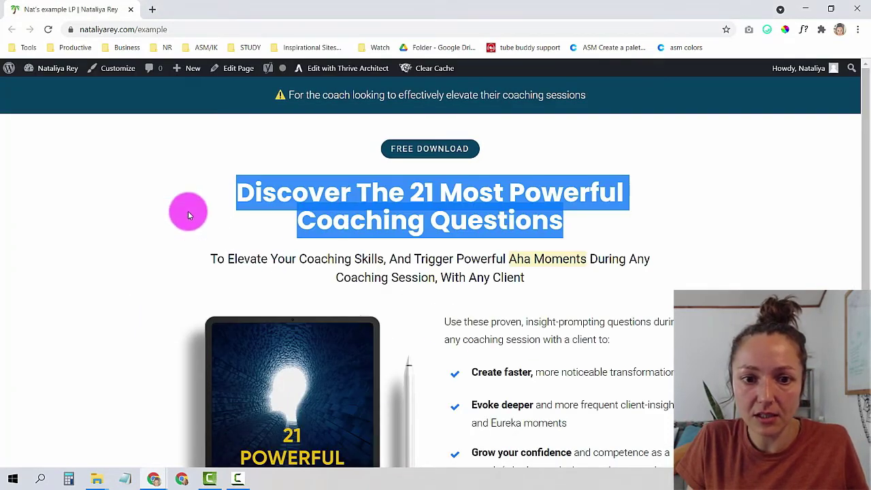
{"action": "left_click", "coordinate": [188, 215]}
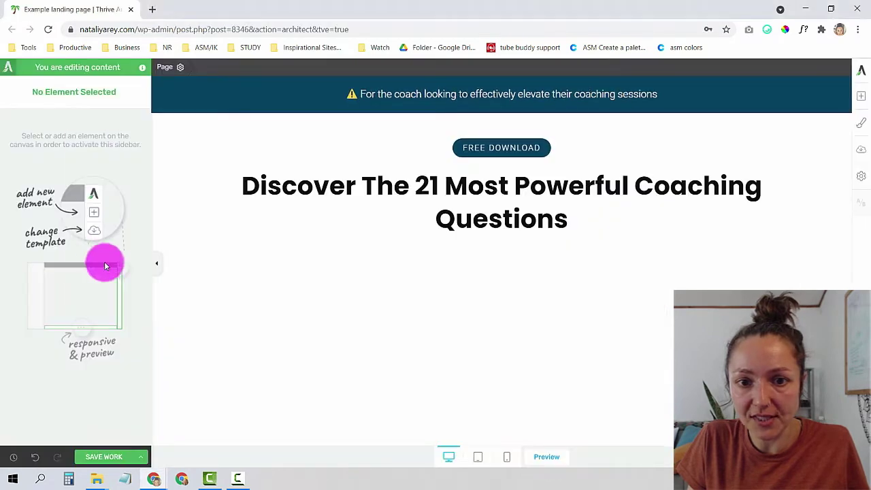
{"action": "left_click", "coordinate": [108, 455]}
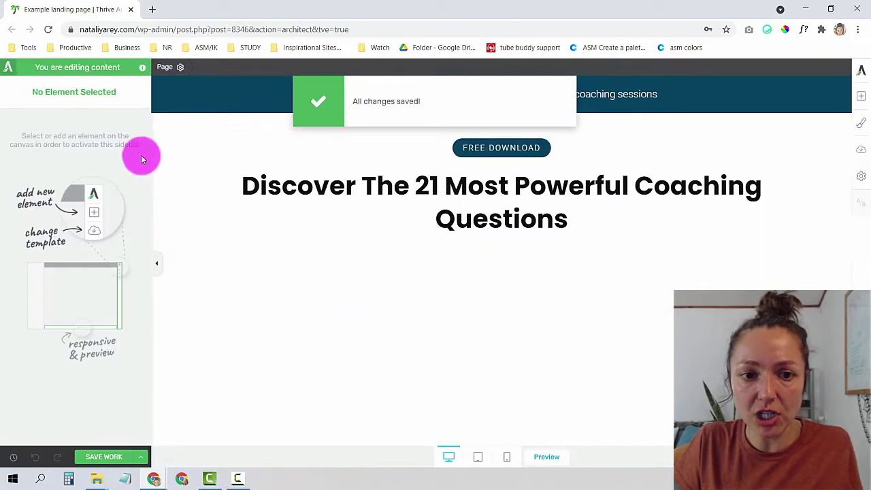
Turn off Inherit Width from Landing Page and set the section's content maximum width to 800
{"action": "left_click", "coordinate": [310, 135]}
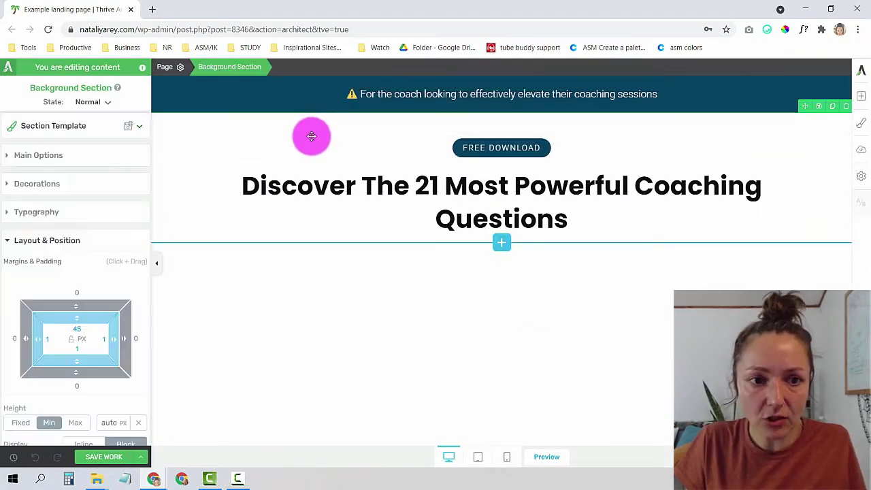
{"action": "left_click", "coordinate": [55, 161]}
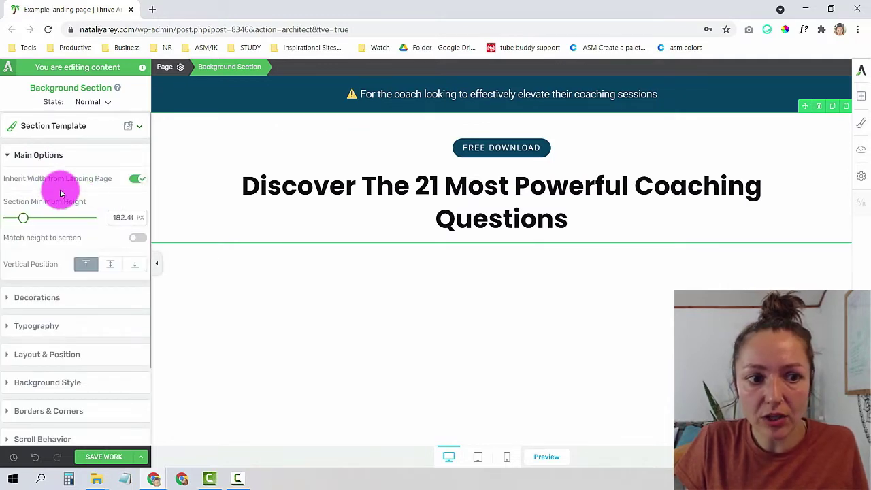
{"action": "left_click", "coordinate": [136, 180]}
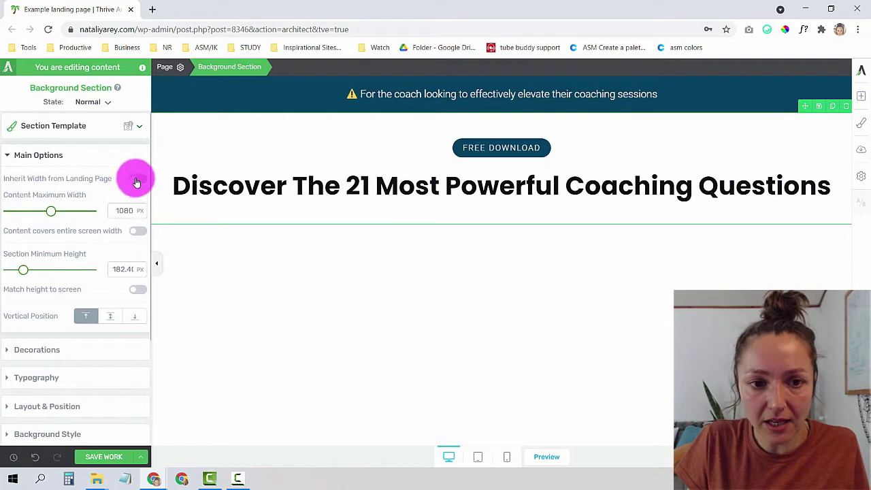
{"action": "type", "text": "800"}
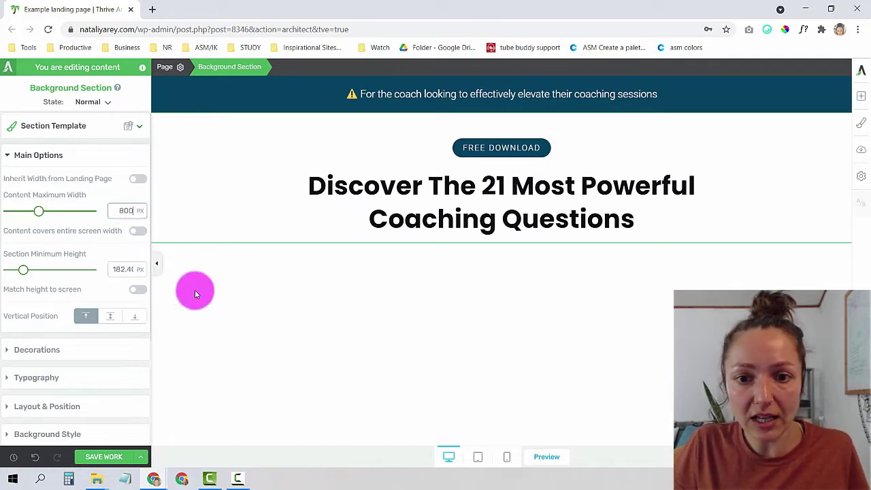
{"action": "left_click", "coordinate": [231, 298]}
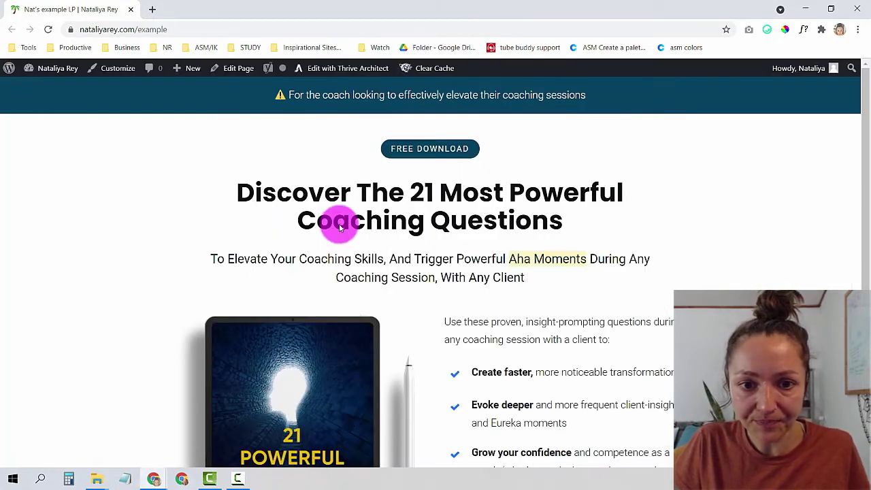
Copy the reference subheadline, paste it into a new text block under the headline, and centre it
{"action": "scroll", "coordinate": [248, 205], "scroll_direction": "down", "scroll_amount": 2}
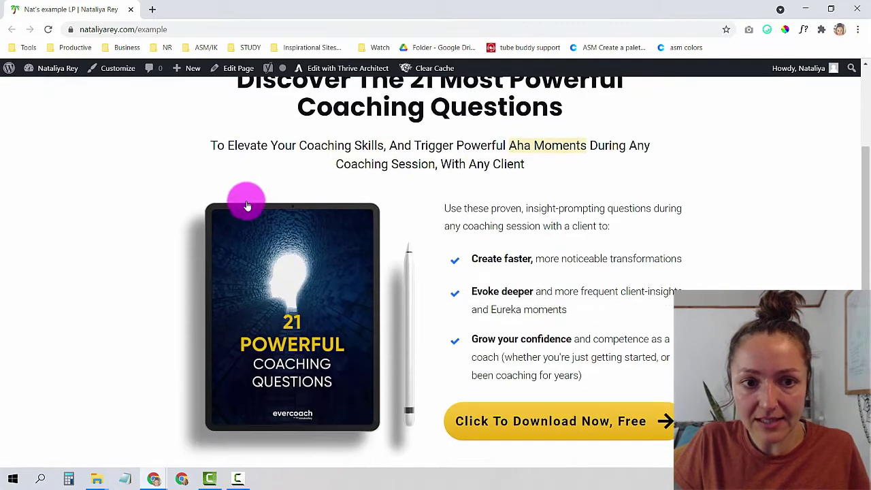
{"action": "scroll", "coordinate": [217, 162], "scroll_direction": "up", "scroll_amount": 2}
{"action": "left_click_drag", "start_coordinate": [208, 258], "coordinate": [534, 286]}
{"action": "key", "text": "ctrl+c"}
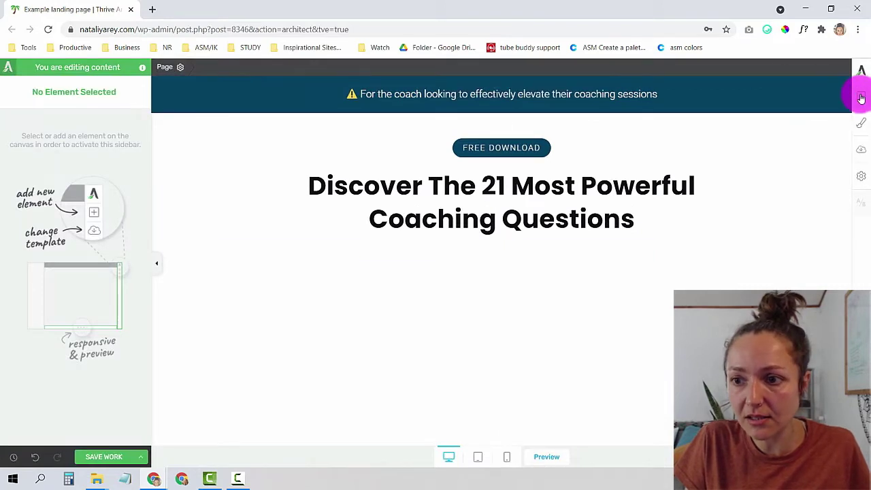
{"action": "left_click", "coordinate": [860, 98]}
{"action": "left_click_drag", "start_coordinate": [759, 174], "coordinate": [518, 225]}
{"action": "right_click", "coordinate": [340, 261]}
{"action": "left_click", "coordinate": [362, 144]}
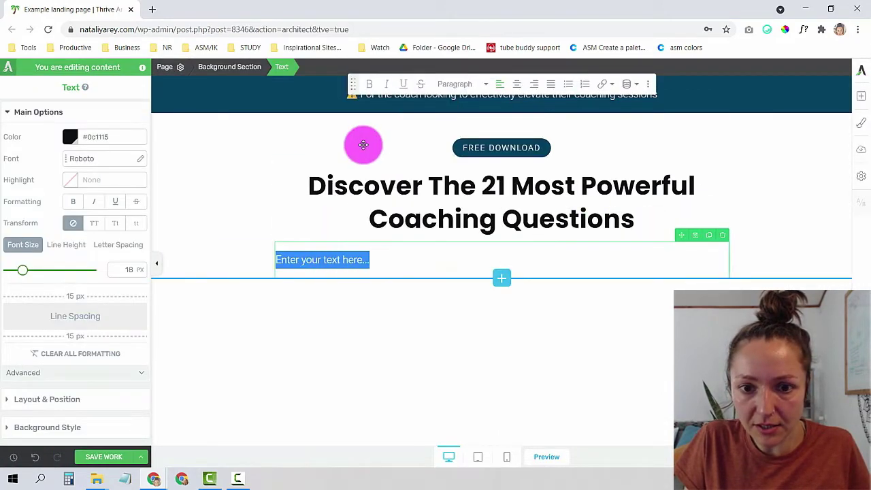
{"action": "key", "text": "ctrl+v"}
{"action": "left_click", "coordinate": [516, 84]}
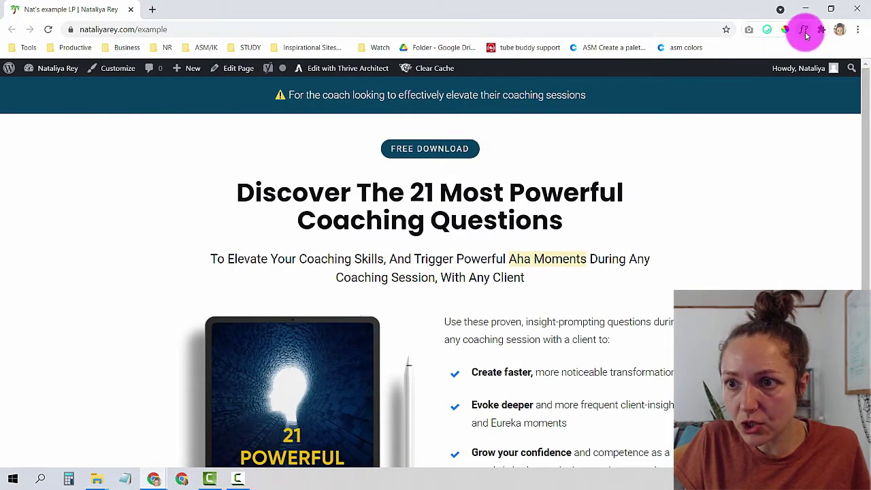
Check the example subheadline's font with WhatFont and set the subheadline to 22 px
{"action": "left_click", "coordinate": [335, 257]}
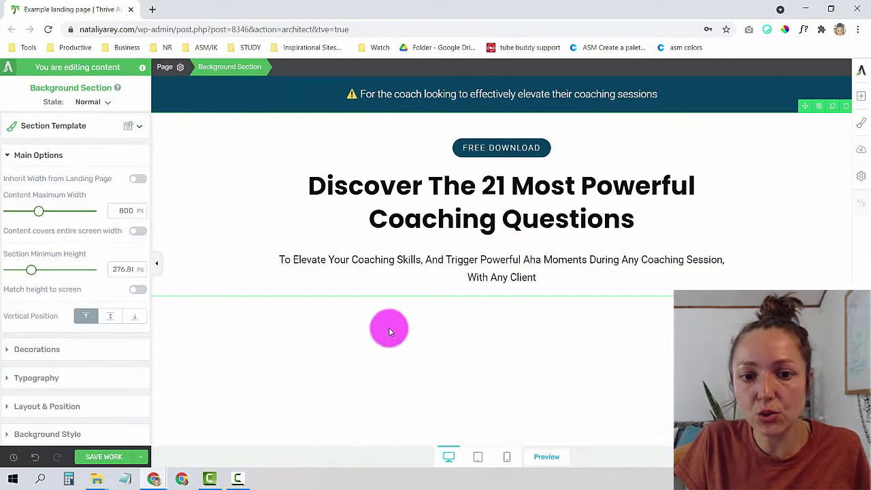
{"action": "left_click", "coordinate": [378, 265]}
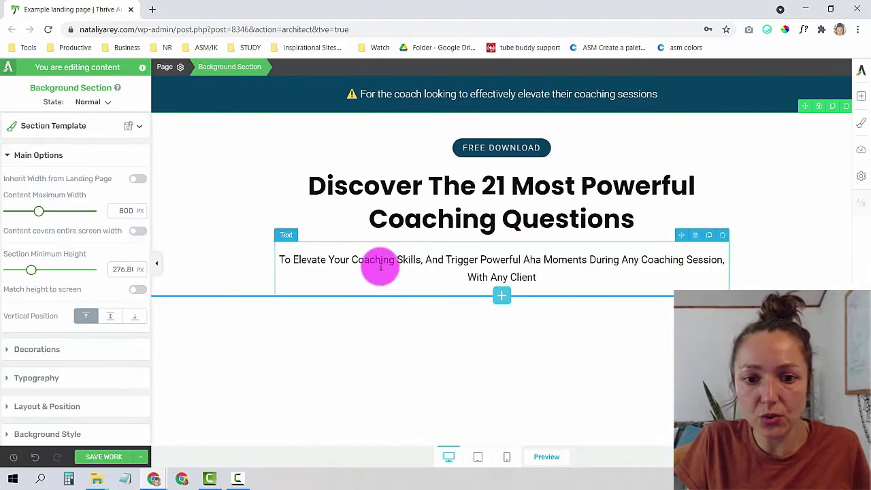
{"action": "triple_click", "coordinate": [380, 267]}
{"action": "left_click", "coordinate": [128, 270]}
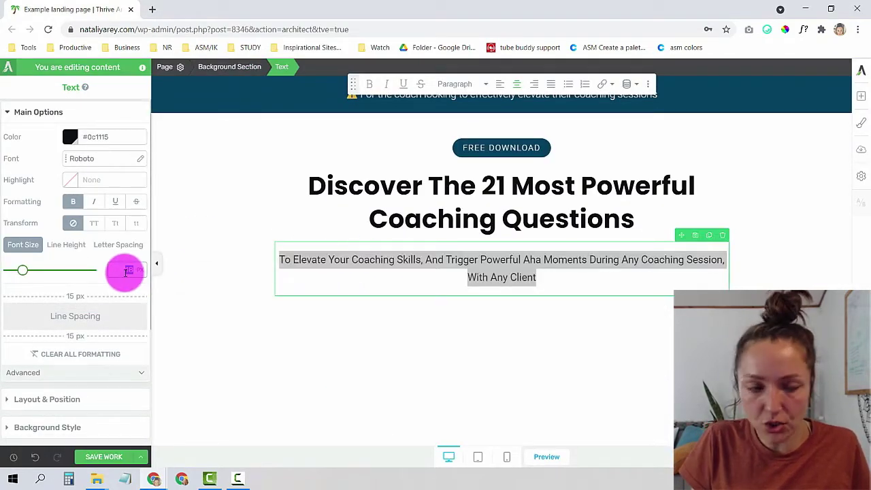
{"action": "type", "text": "22"}
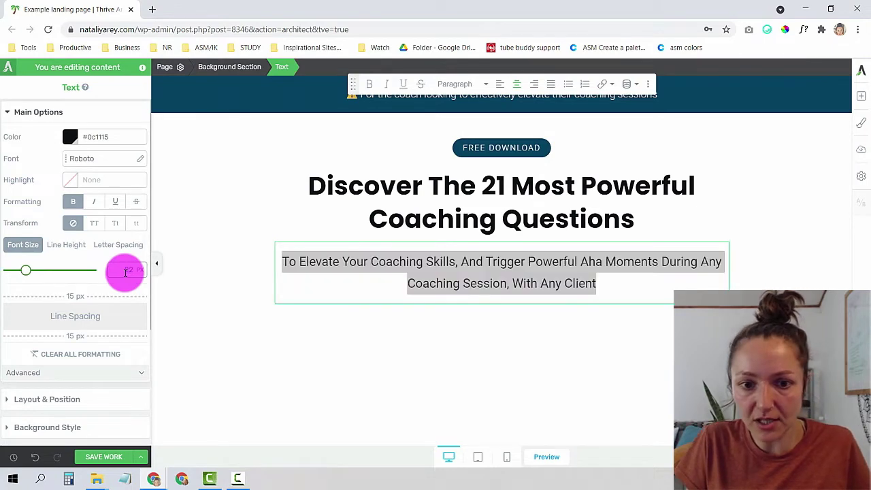
{"action": "left_click", "coordinate": [763, 223]}
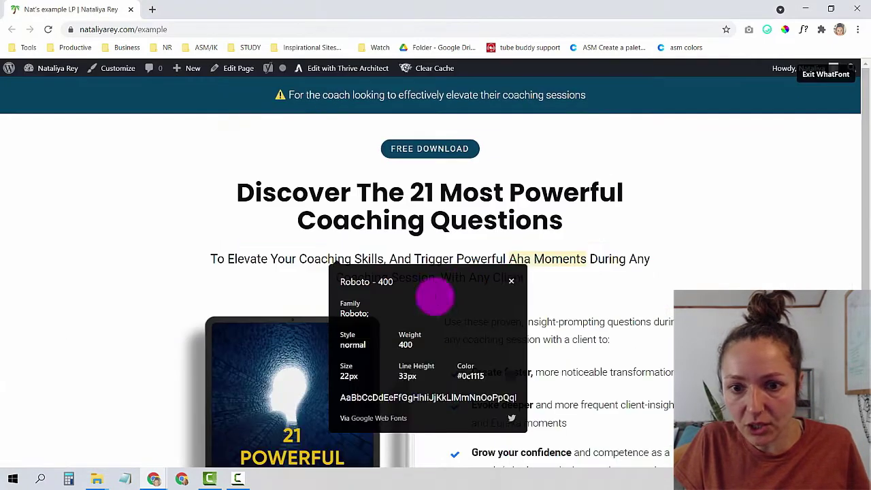
{"action": "key", "text": "Escape"}
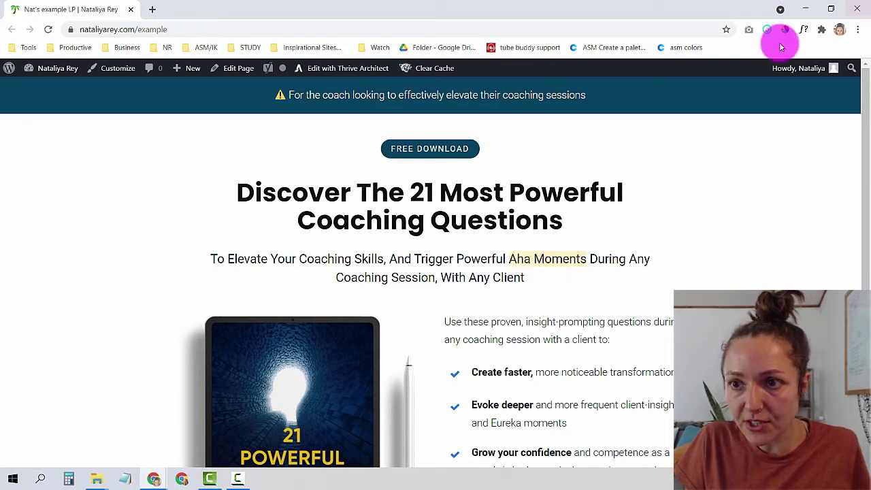
Sample the example's FFF1BE highlight colour and select 'Aha Moments' in the subheadline
{"action": "left_click", "coordinate": [785, 29]}
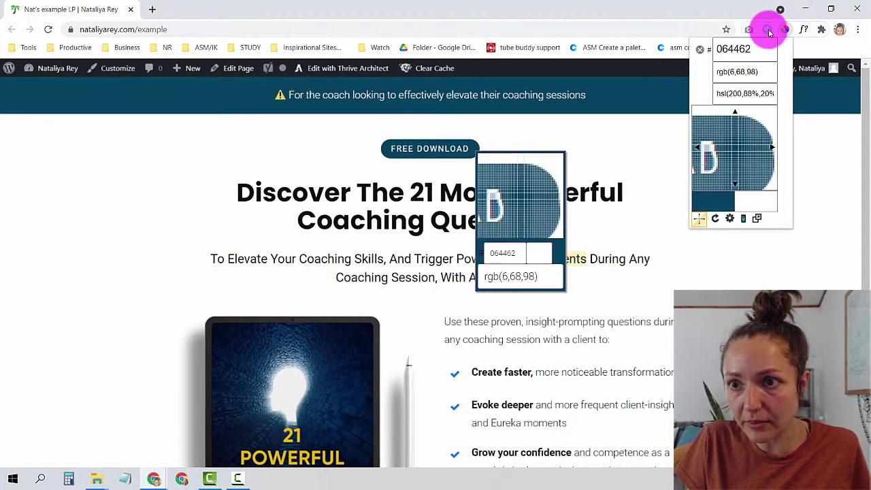
{"action": "left_click", "coordinate": [567, 253]}
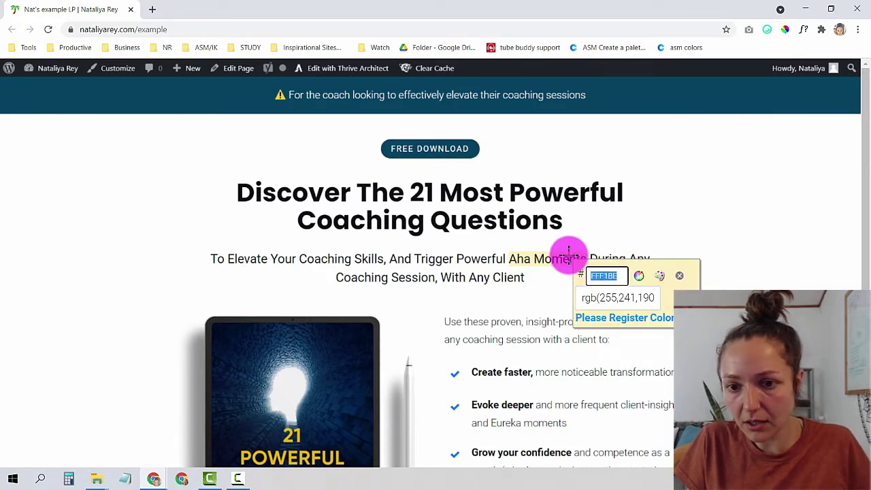
{"action": "left_click", "coordinate": [678, 275]}
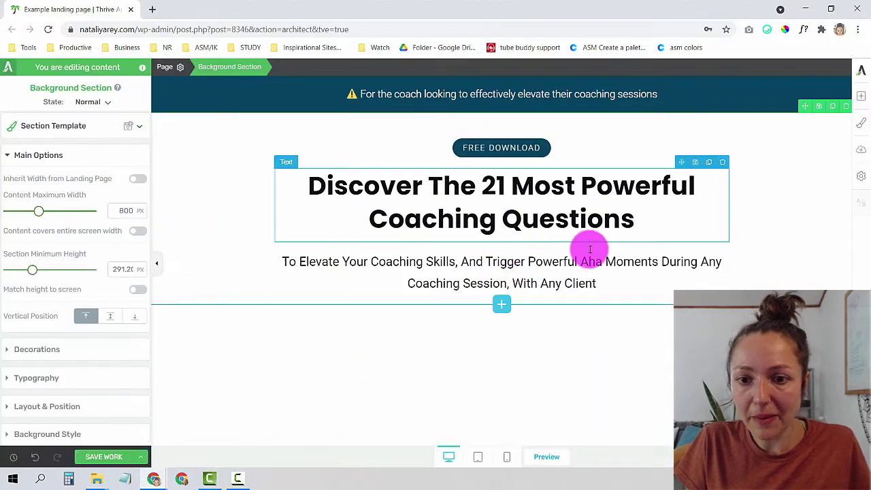
{"action": "left_click_drag", "start_coordinate": [581, 261], "coordinate": [652, 261]}
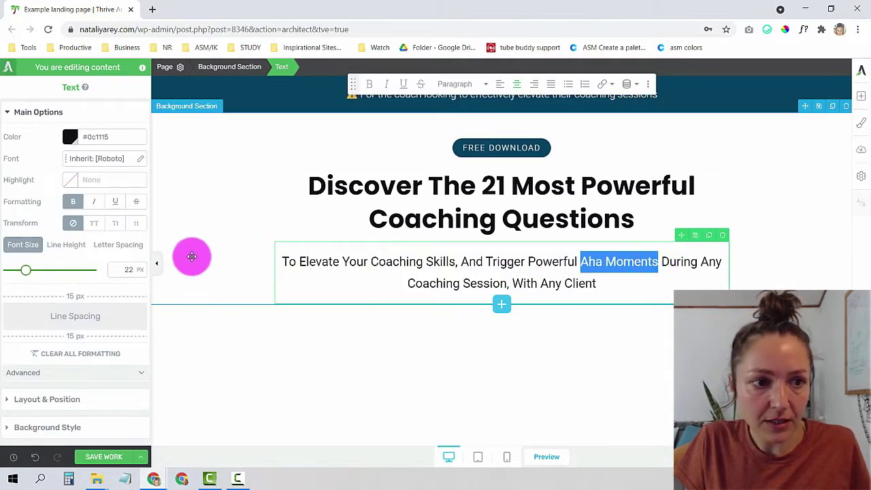
Highlight 'Aha Moments' with #fff1be and save the page
{"action": "left_click", "coordinate": [71, 181]}
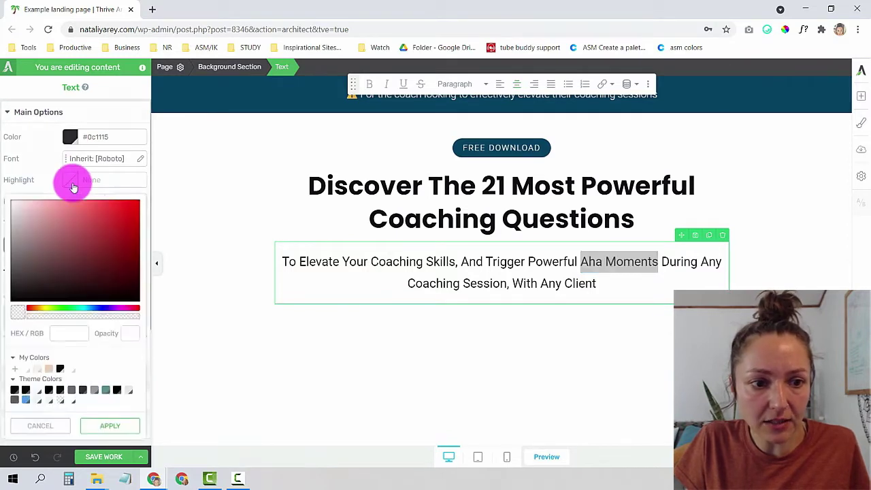
{"action": "type", "text": "#fff1be"}
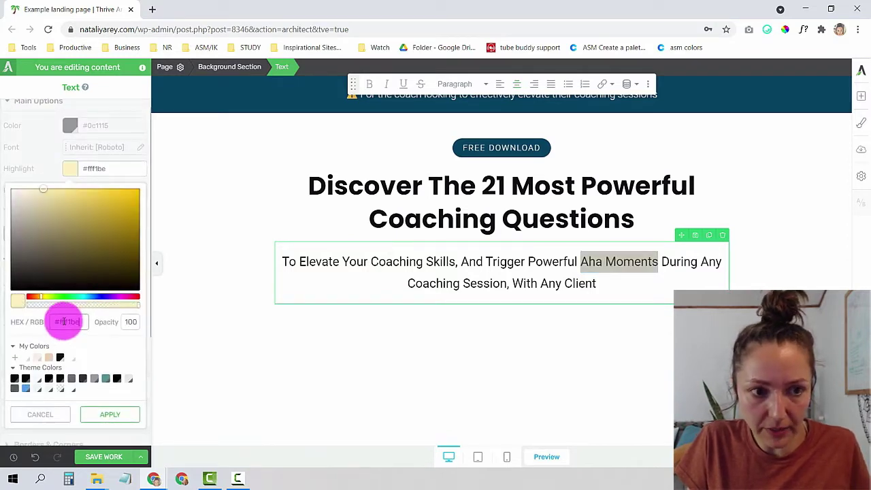
{"action": "left_click", "coordinate": [112, 416]}
{"action": "left_click", "coordinate": [248, 350]}
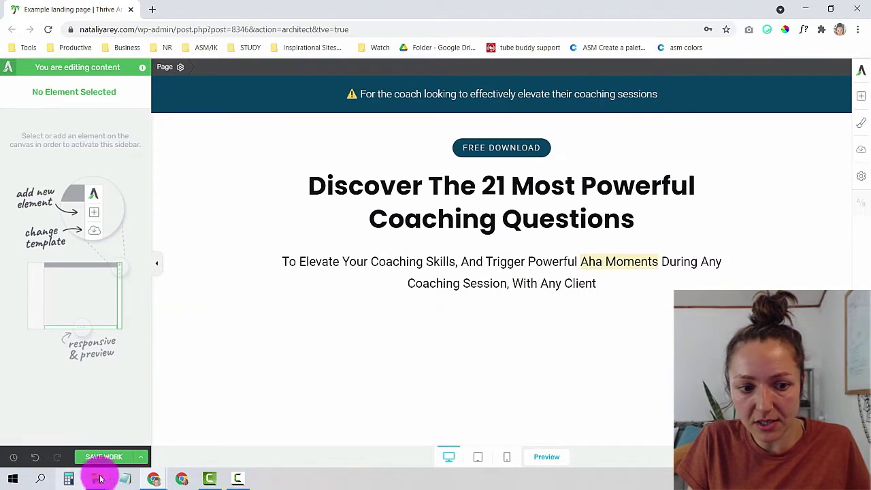
{"action": "left_click", "coordinate": [117, 461]}
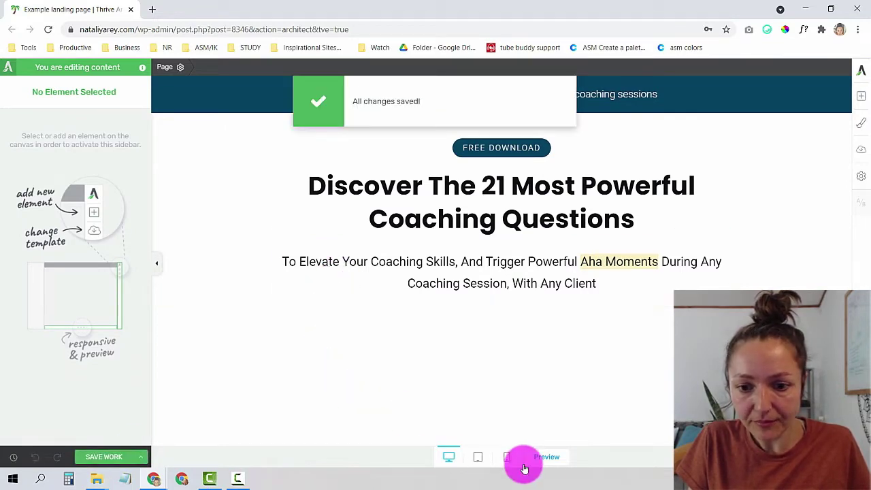
Preview the page and compare it with the example landing page
{"action": "left_click", "coordinate": [548, 456]}
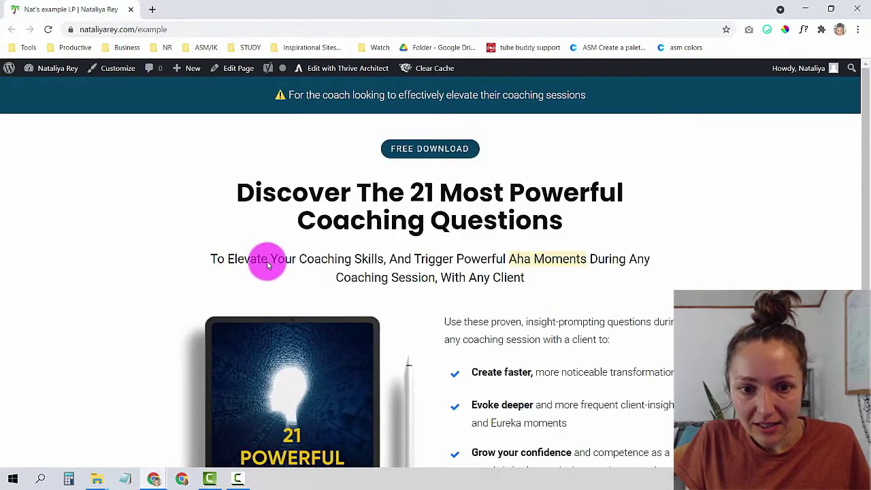
{"action": "key", "text": "alt+Tab"}
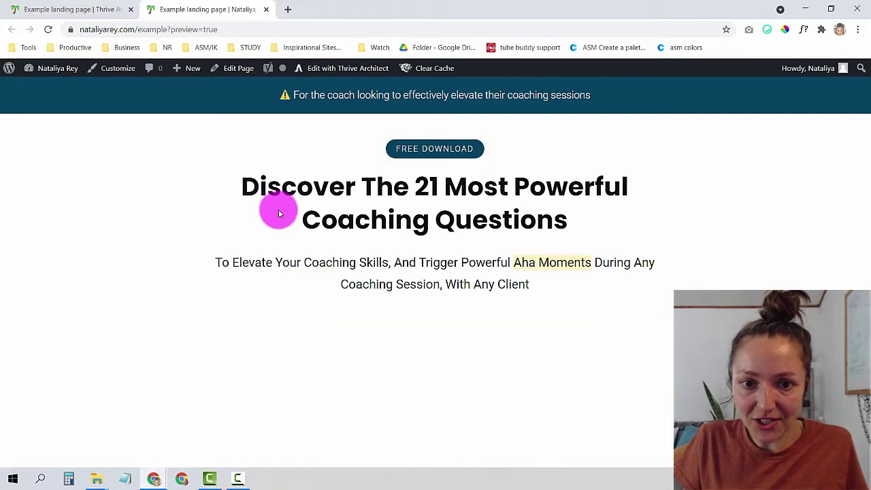
{"action": "key", "text": "alt+Tab"}
{"action": "scroll", "coordinate": [759, 233], "scroll_direction": "down", "scroll_amount": 3}
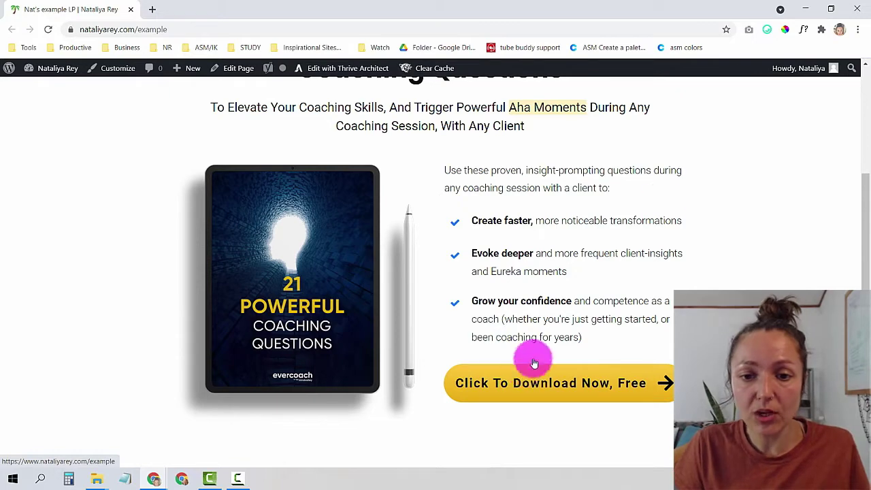
{"action": "key", "text": "alt+Tab"}
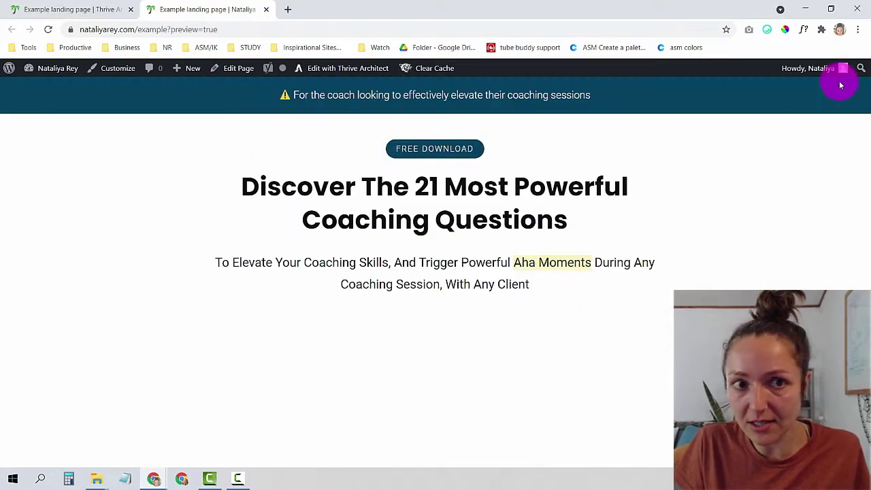
Close the preview, add a 1/2 Columns row under the subheadline, and drop an Image into the left column
{"action": "left_click", "coordinate": [29, 8]}
{"action": "left_click", "coordinate": [266, 10]}
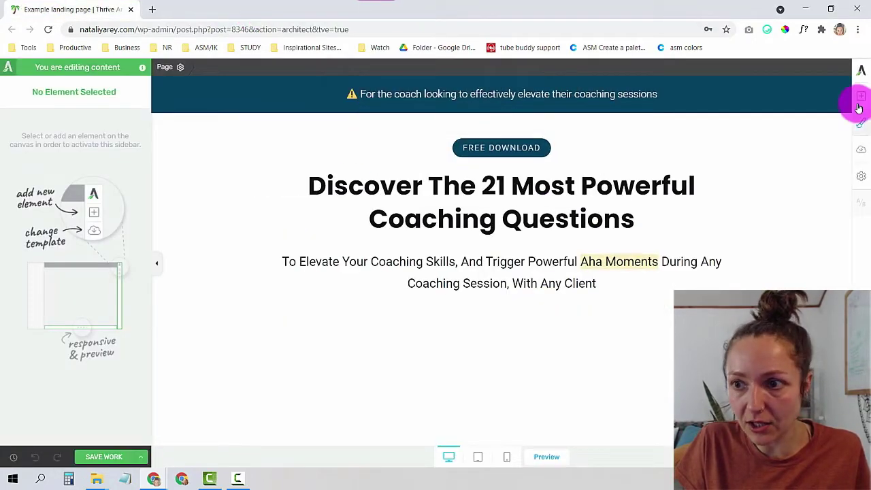
{"action": "left_click", "coordinate": [860, 100]}
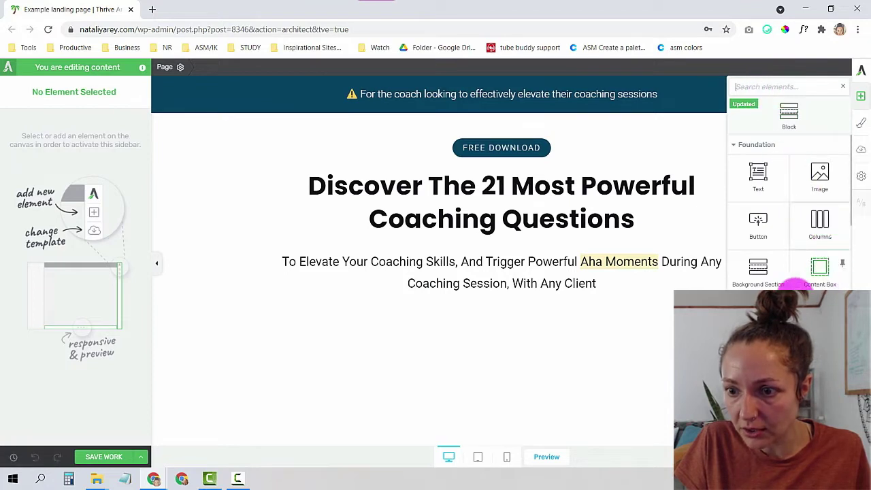
{"action": "left_click_drag", "start_coordinate": [813, 230], "coordinate": [515, 298]}
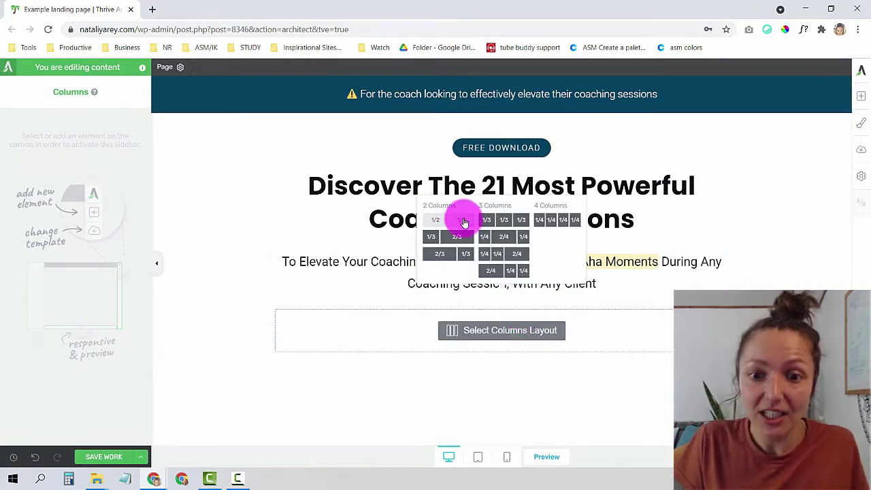
{"action": "left_click", "coordinate": [459, 221]}
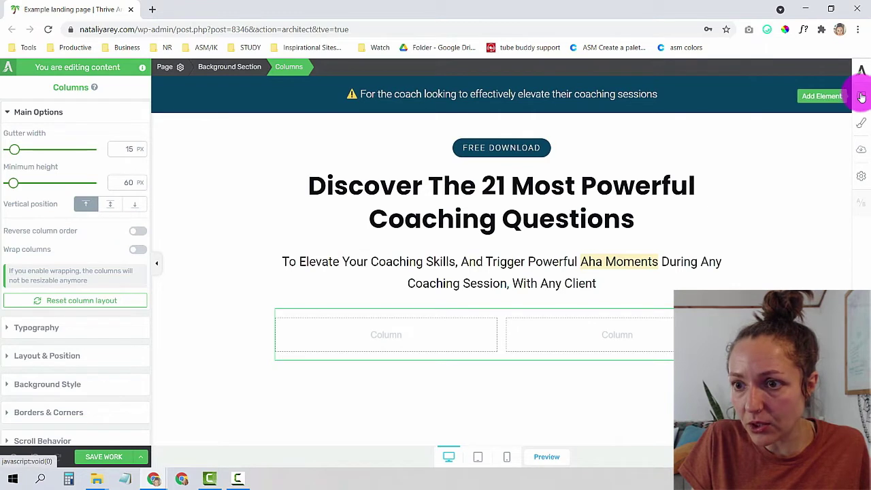
{"action": "left_click", "coordinate": [862, 100]}
{"action": "left_click_drag", "start_coordinate": [824, 167], "coordinate": [369, 337]}
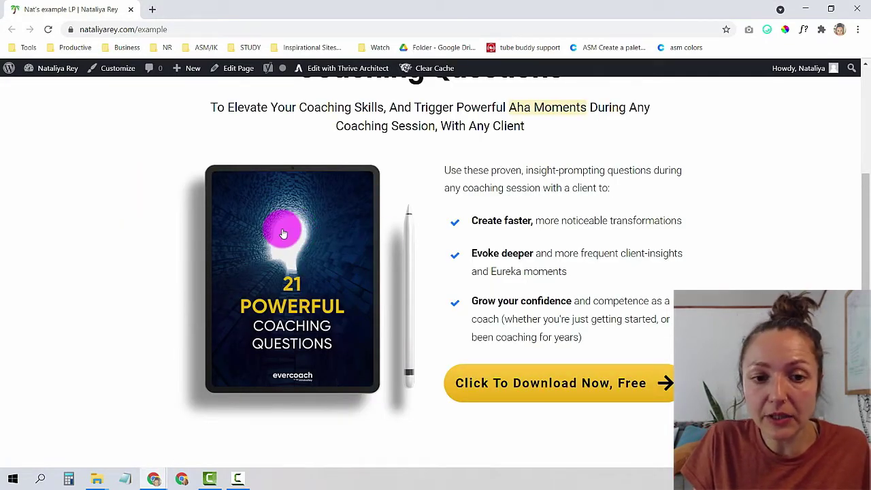
Copy the example ebook mockup's image address and insert it by URL into the left column
{"action": "right_click", "coordinate": [287, 236]}
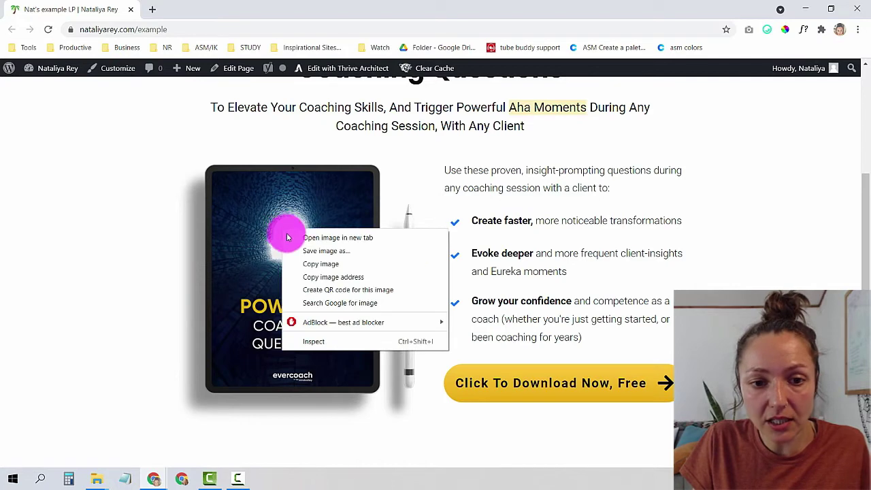
{"action": "left_click", "coordinate": [332, 277]}
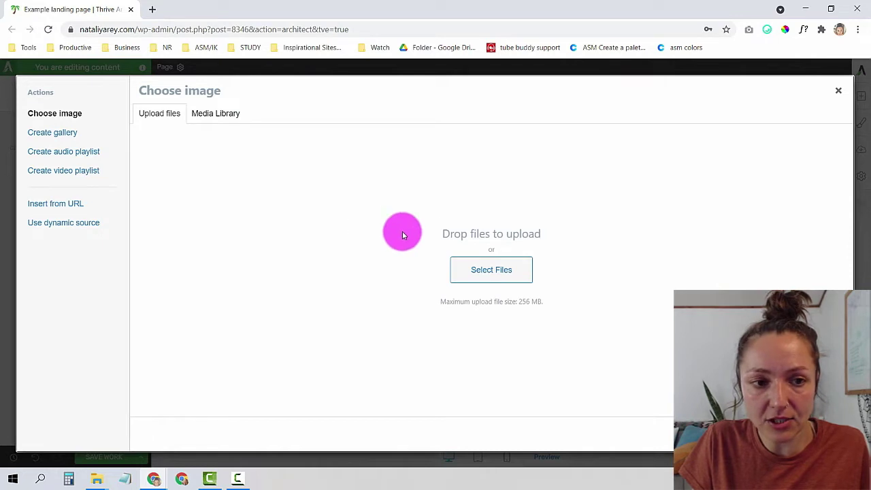
{"action": "left_click", "coordinate": [840, 91]}
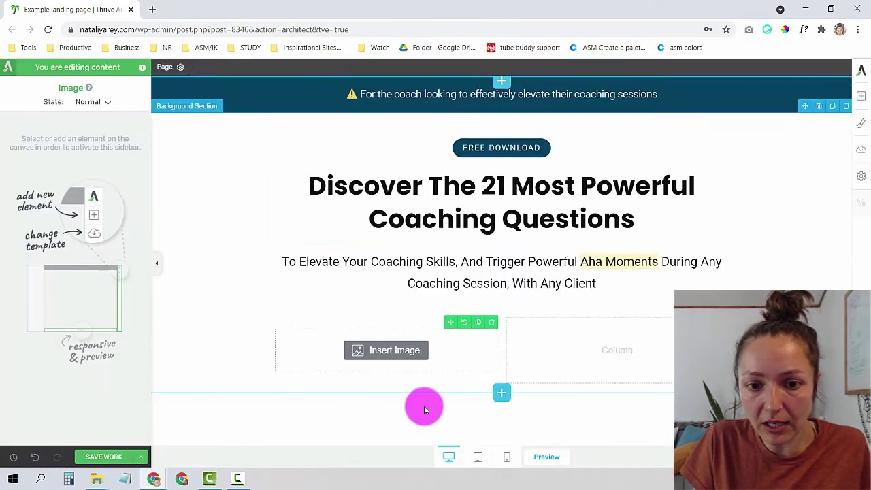
{"action": "left_click", "coordinate": [378, 357]}
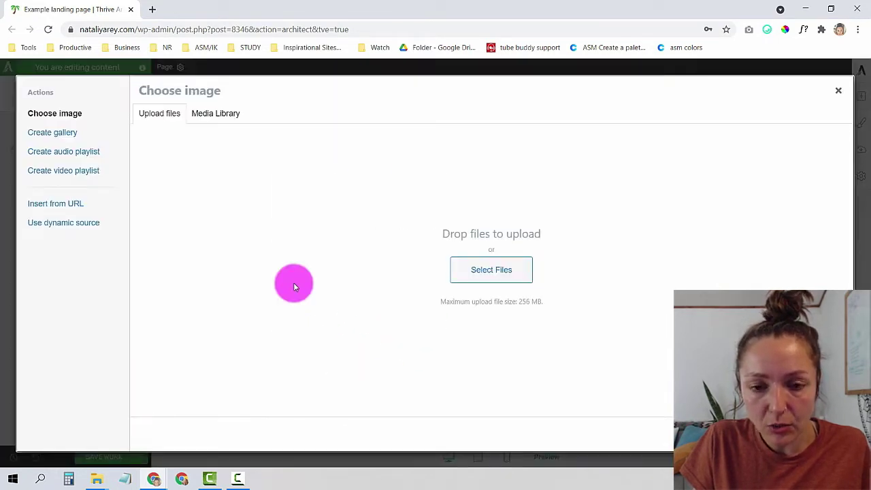
{"action": "left_click", "coordinate": [40, 205]}
{"action": "double_click", "coordinate": [214, 122]}
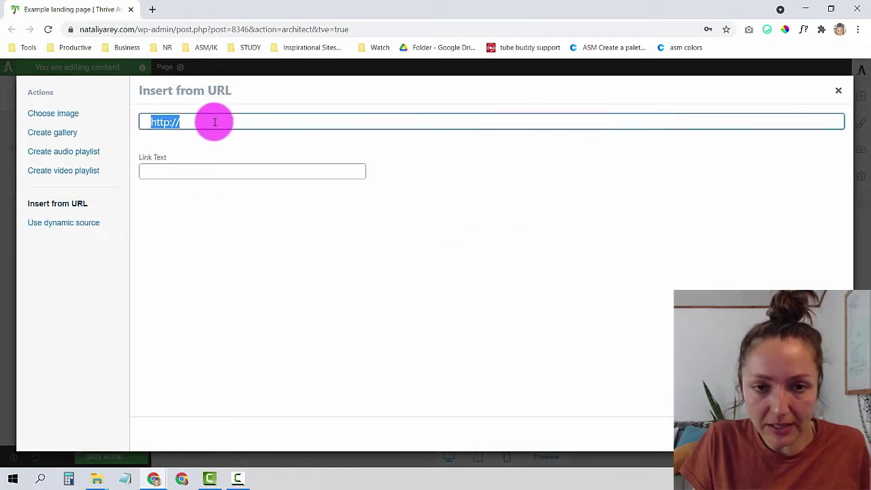
{"action": "key", "text": "ctrl+v"}
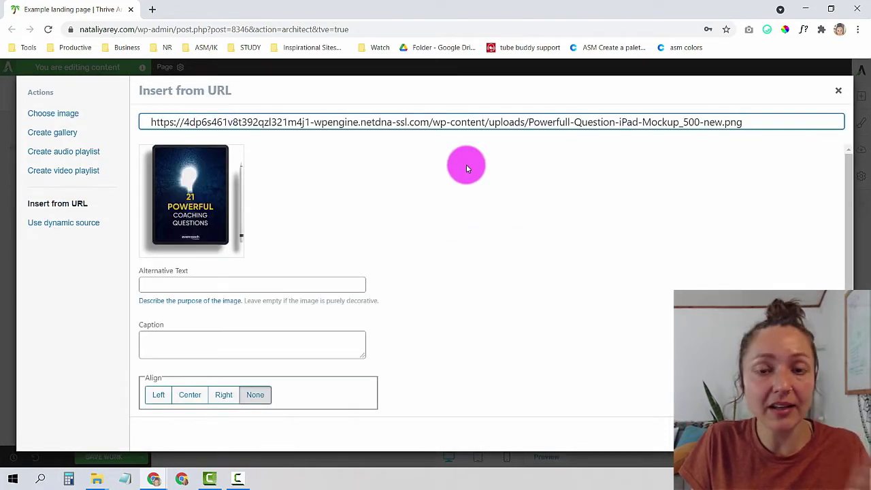
{"action": "key", "text": "Return"}
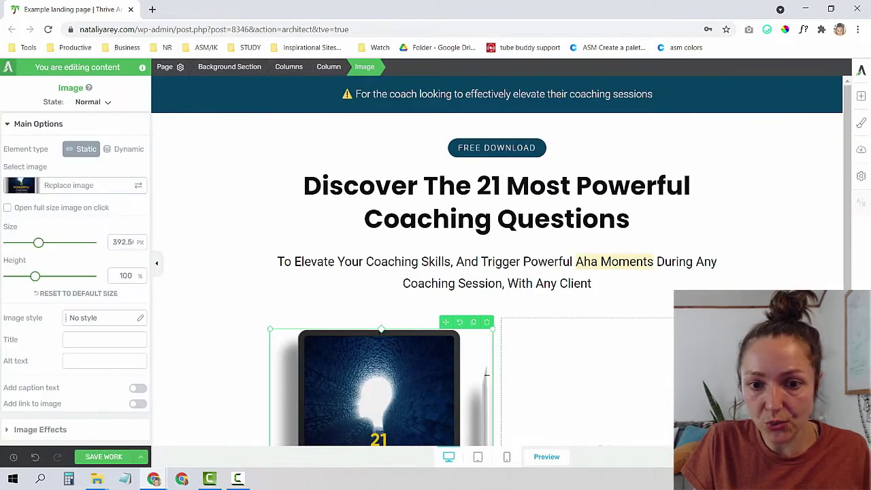
Save the page and preview the '21 Powerful Coaching Questions' mockup in the left column
{"action": "scroll", "coordinate": [501, 238], "scroll_direction": "down", "scroll_amount": 2}
{"action": "left_click", "coordinate": [103, 455]}
{"action": "left_click", "coordinate": [546, 457]}
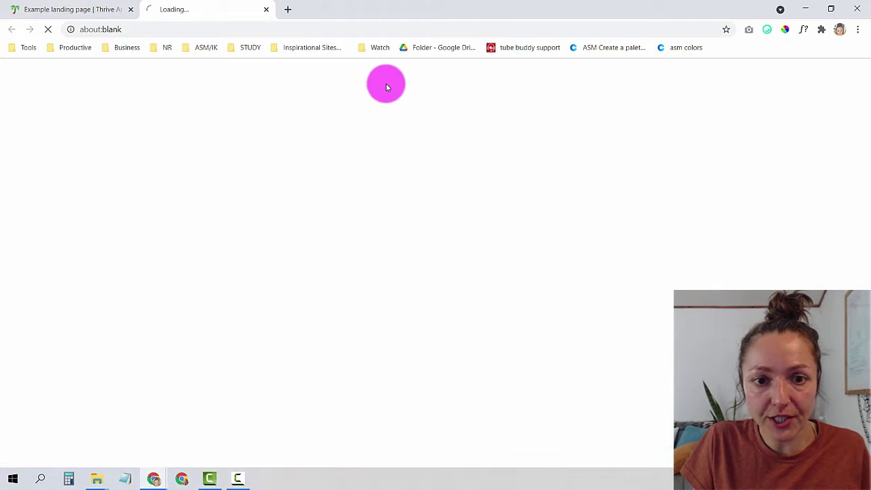
{"action": "scroll", "coordinate": [476, 178], "scroll_direction": "down", "scroll_amount": 1}
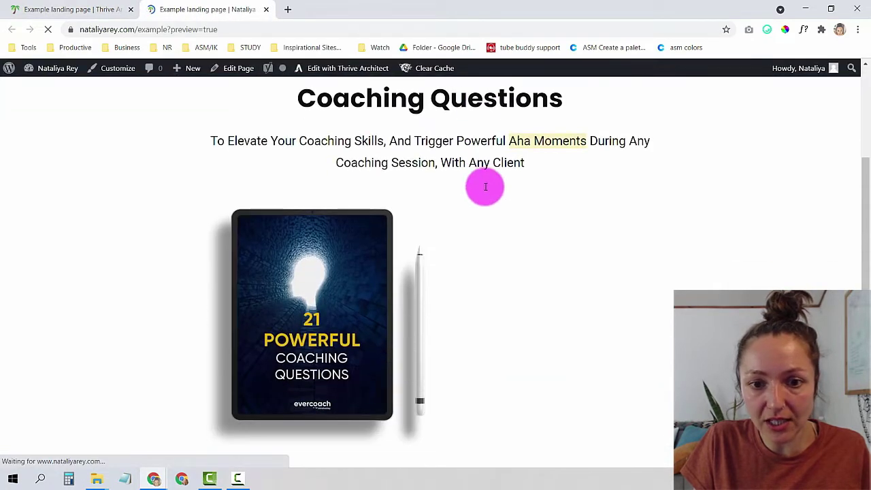
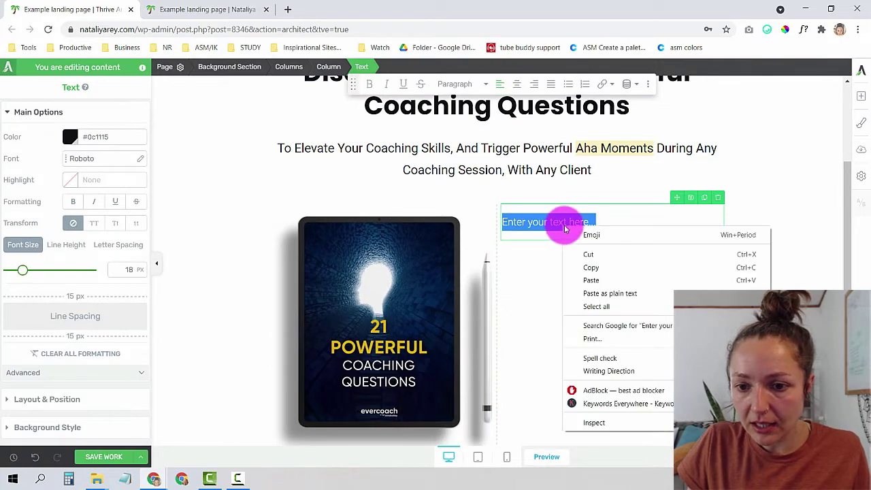
Paste the intro sentence as plain text over the paragraph placeholder
{"action": "left_click", "coordinate": [621, 294]}
{"action": "left_click", "coordinate": [229, 66]}
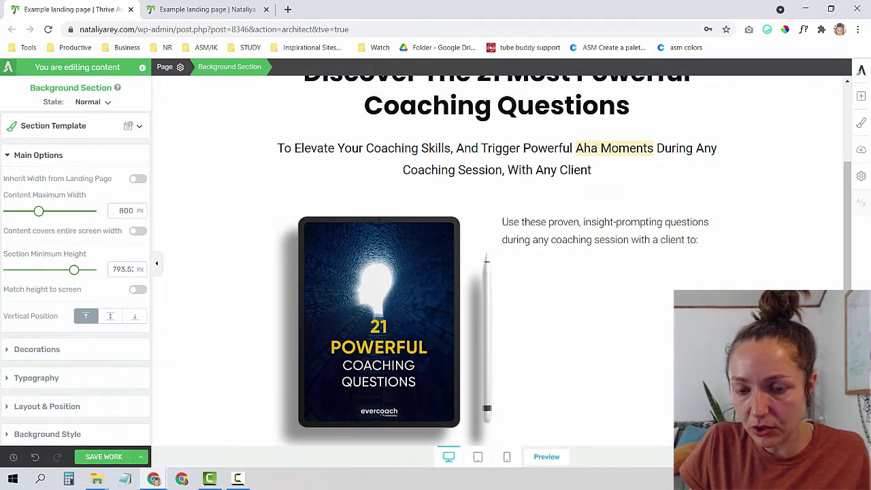
{"action": "key", "text": "alt+Tab"}
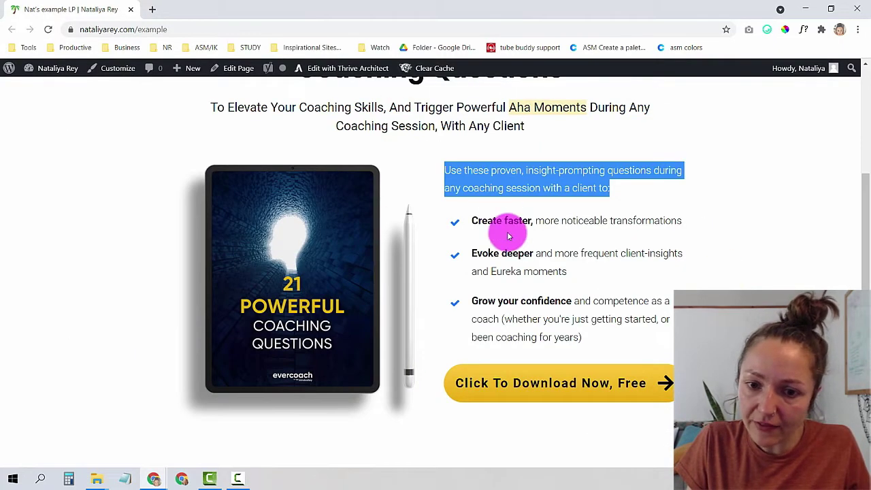
{"action": "key", "text": "alt+Tab"}
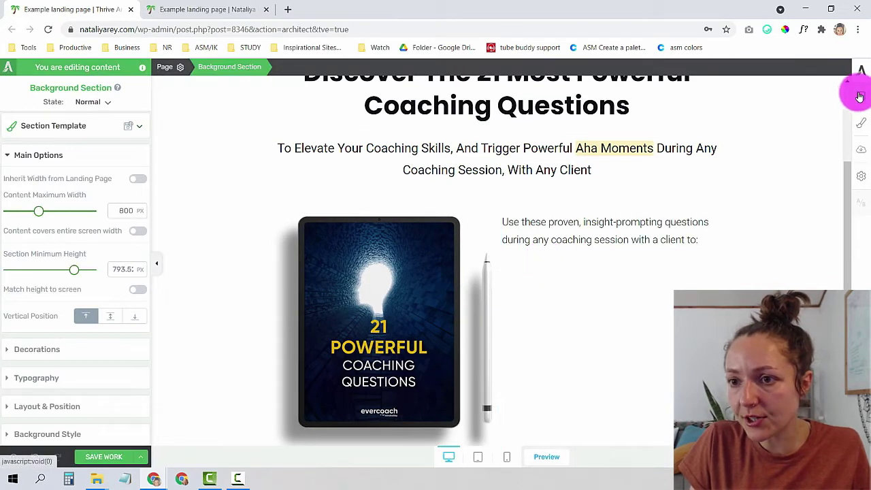
Add a Styled List element with three check items below the intro sentence
{"action": "left_click", "coordinate": [859, 97]}
{"action": "type", "text": "li"}
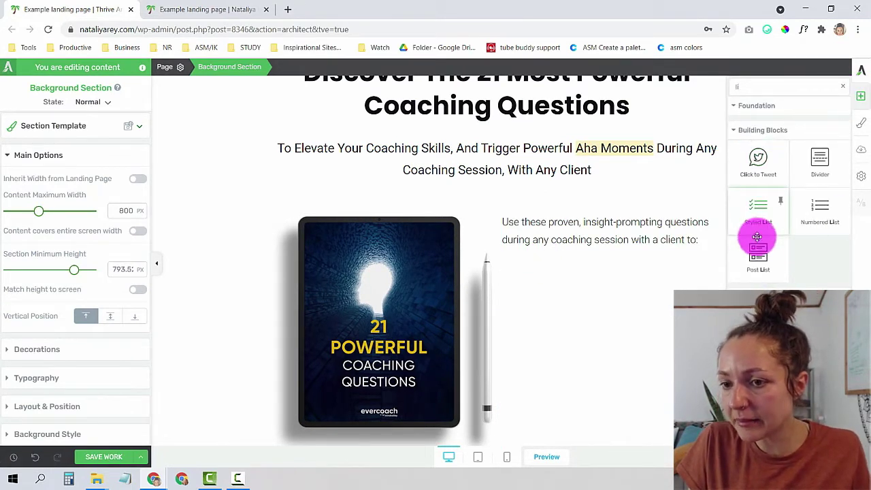
{"action": "left_click_drag", "start_coordinate": [773, 233], "coordinate": [835, 216]}
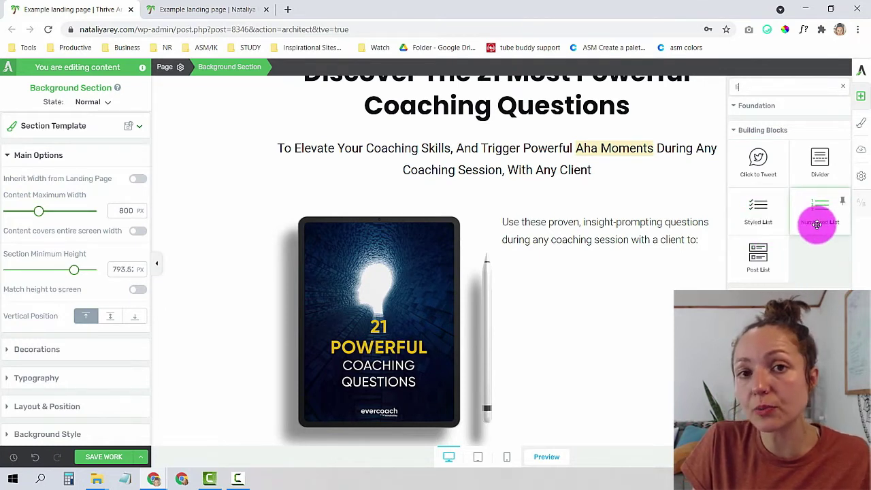
{"action": "left_click_drag", "start_coordinate": [814, 223], "coordinate": [573, 253]}
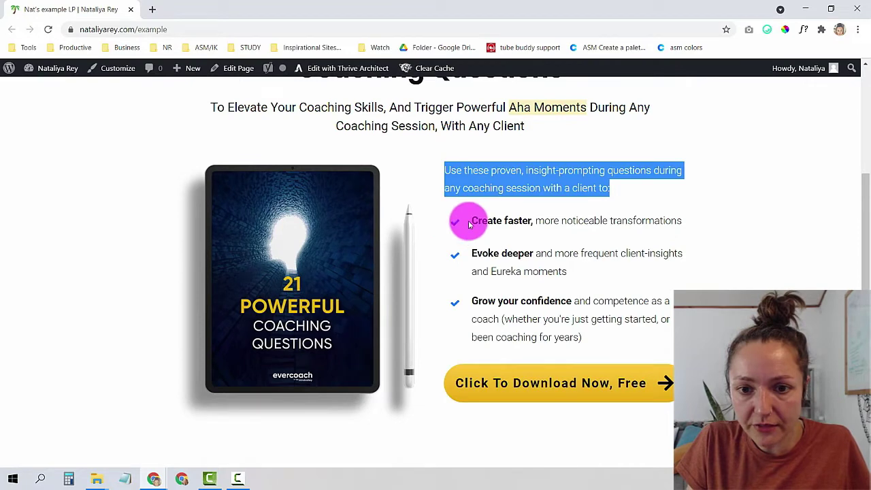
Paste the 'Create faster' benefit bullet from the live page into the first list item
{"action": "left_click_drag", "start_coordinate": [469, 223], "coordinate": [689, 236]}
{"action": "key", "text": "ctrl+c"}
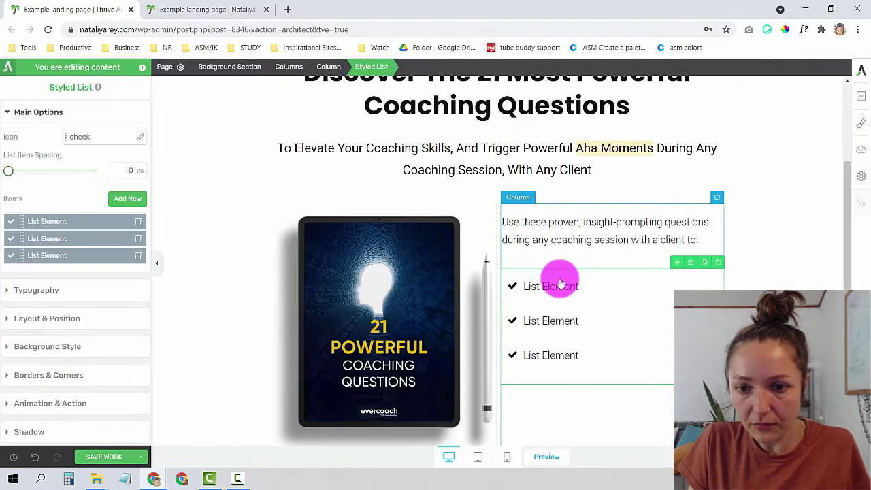
{"action": "left_click", "coordinate": [560, 285]}
{"action": "triple_click", "coordinate": [565, 286]}
{"action": "right_click", "coordinate": [570, 287]}
{"action": "left_click", "coordinate": [591, 136]}
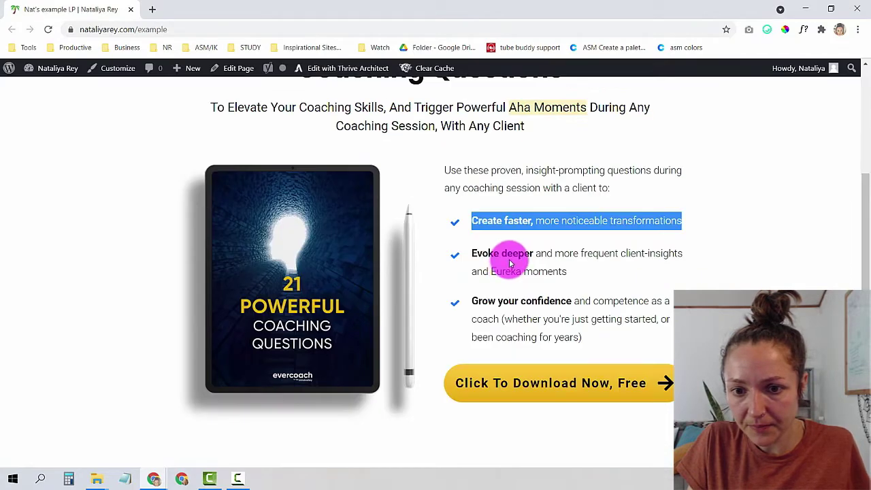
Paste the 'Evoke deeper' and 'Grow your confidence' bullets into the second and third items
{"action": "left_click_drag", "start_coordinate": [573, 268], "coordinate": [483, 255]}
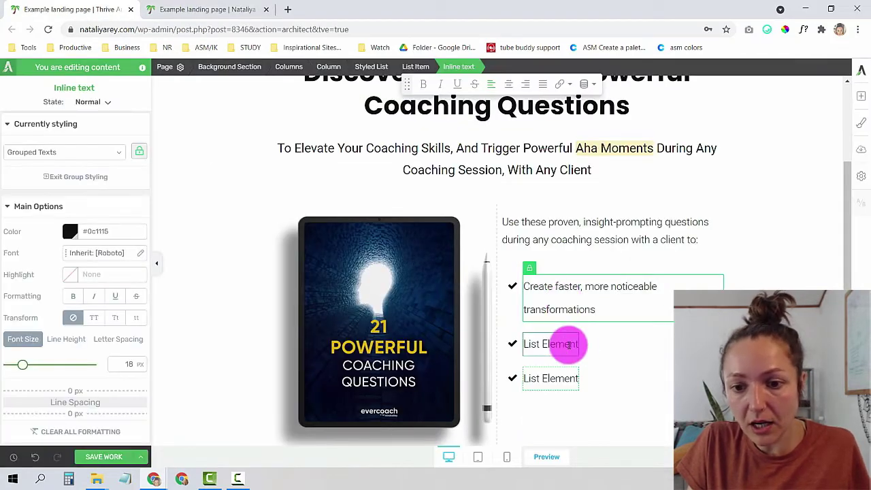
{"action": "right_click", "coordinate": [568, 347]}
{"action": "left_click", "coordinate": [597, 218]}
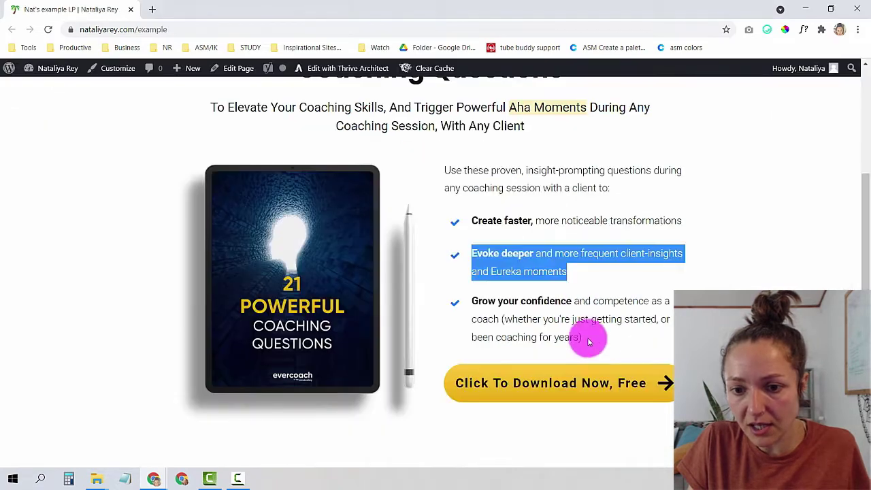
{"action": "triple_click", "coordinate": [497, 306]}
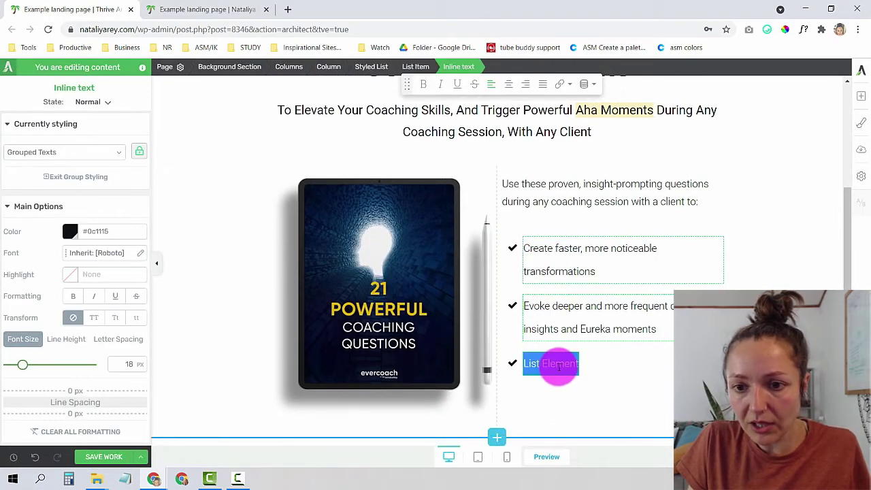
{"action": "right_click", "coordinate": [557, 366]}
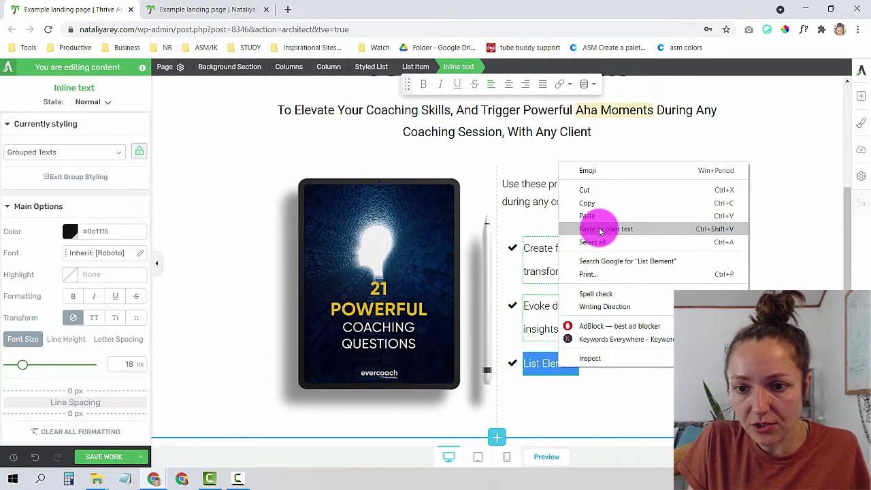
{"action": "left_click", "coordinate": [592, 229]}
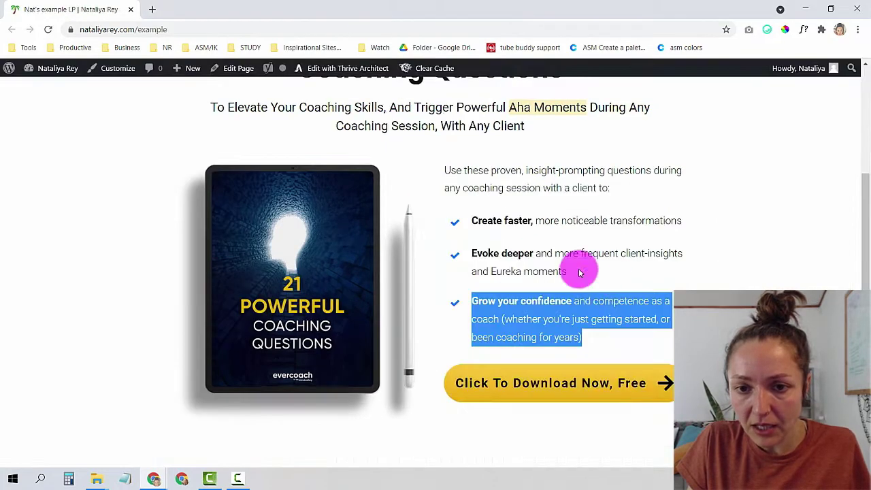
{"action": "left_click", "coordinate": [503, 229]}
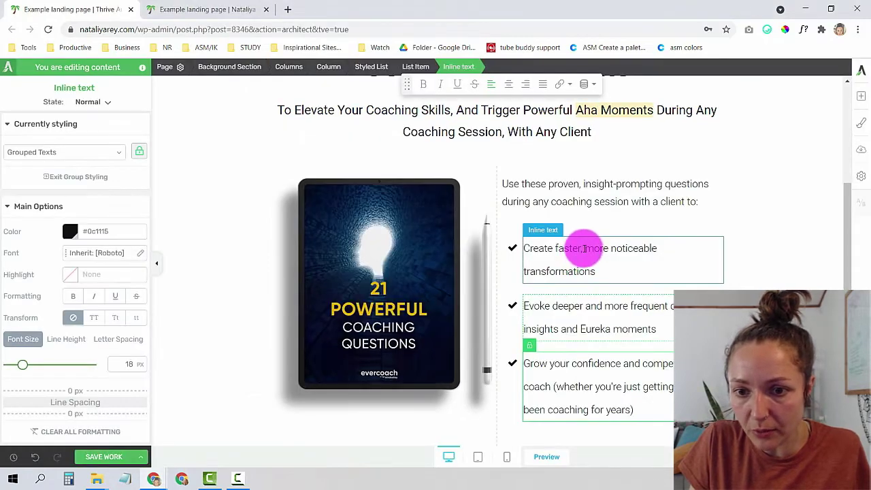
{"action": "left_click_drag", "start_coordinate": [583, 248], "coordinate": [536, 246]}
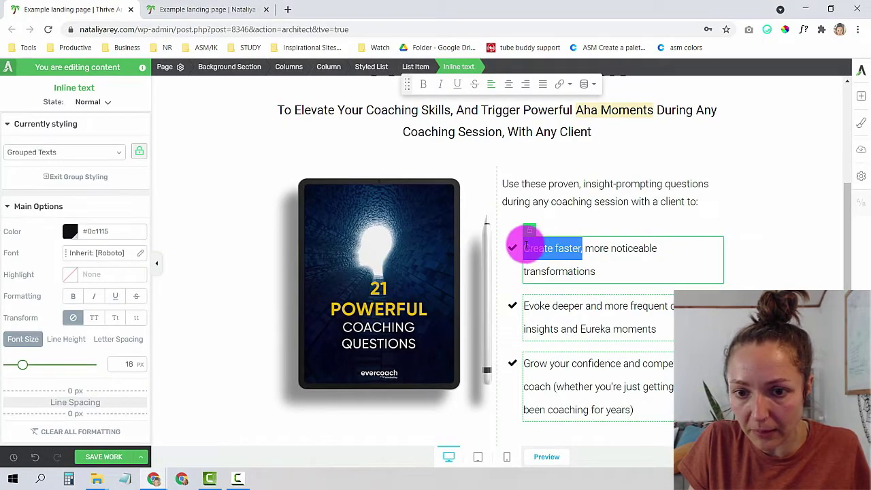
Bold the lead phrases 'Create faster,', 'Evoke deeper' and 'Grow your confidence' in the list
{"action": "key", "text": "ctrl+b"}
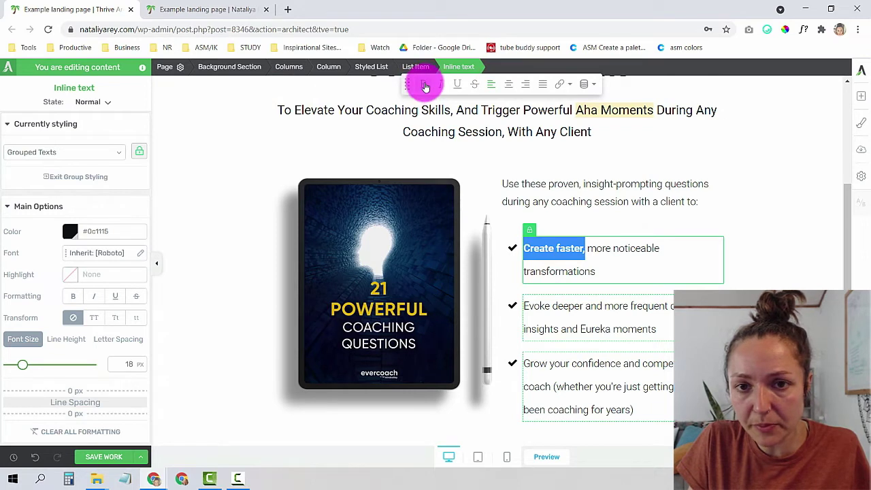
{"action": "left_click_drag", "start_coordinate": [409, 83], "coordinate": [446, 167]}
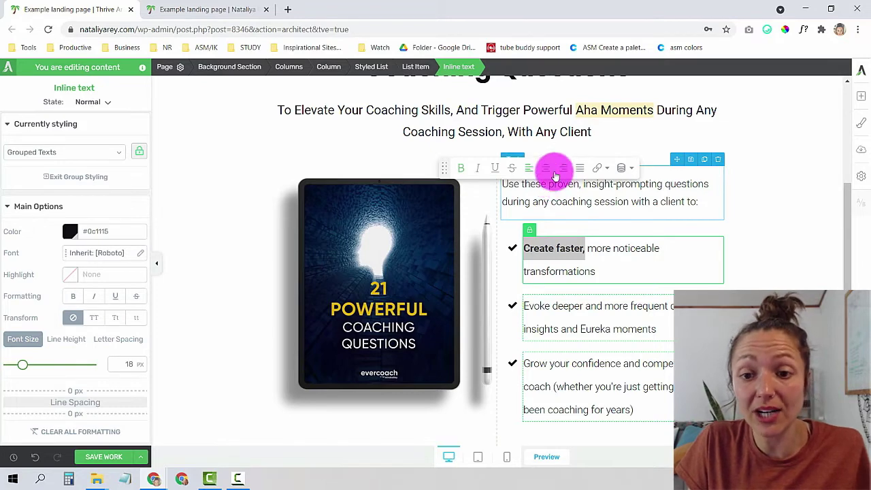
{"action": "left_click", "coordinate": [580, 328]}
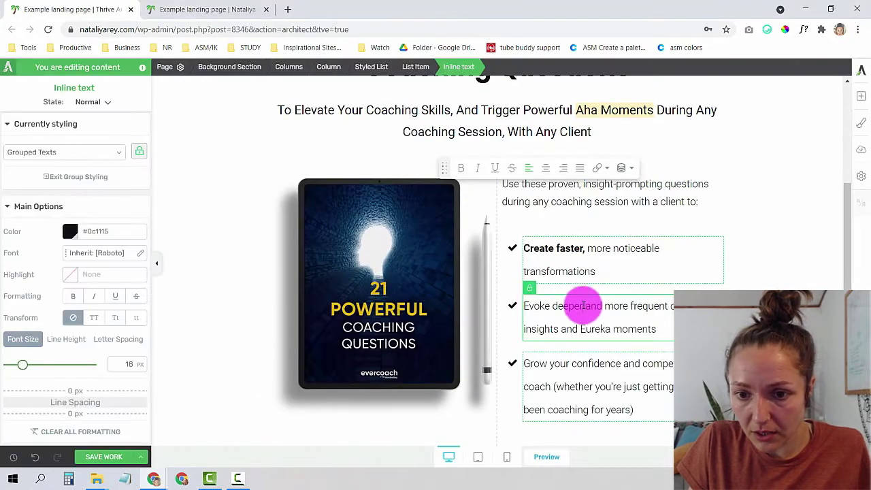
{"action": "left_click_drag", "start_coordinate": [583, 306], "coordinate": [523, 307]}
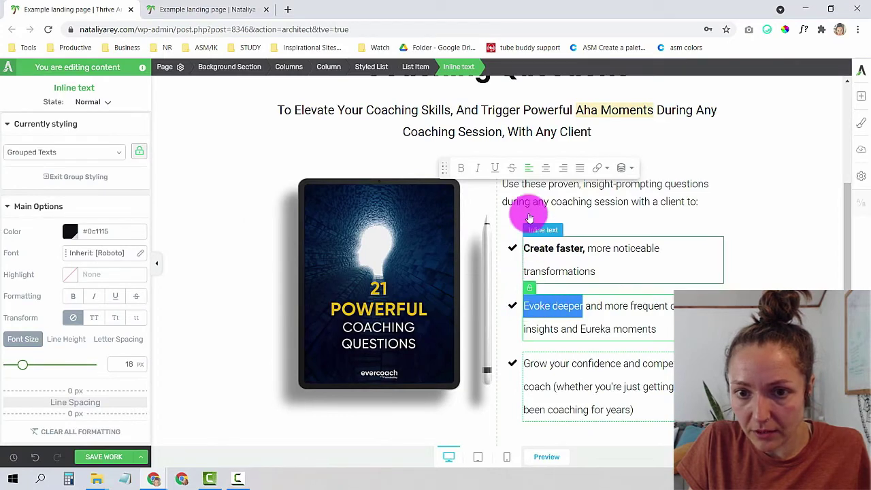
{"action": "left_click", "coordinate": [460, 167]}
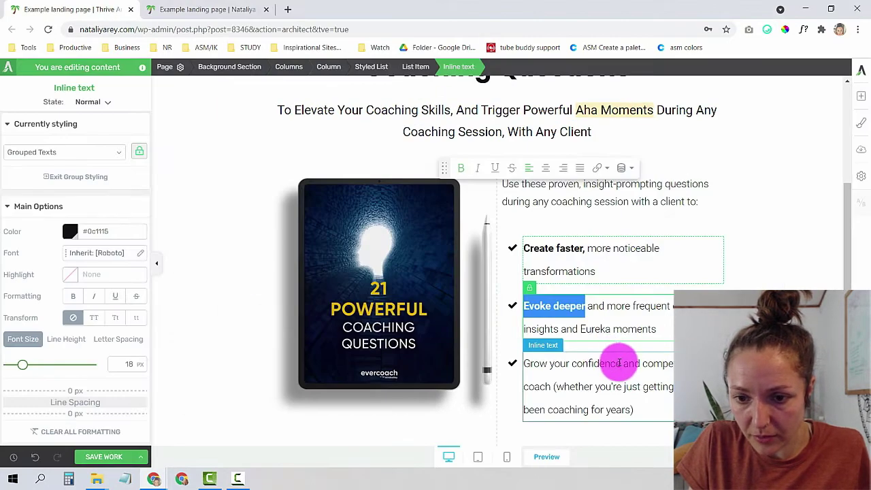
{"action": "left_click_drag", "start_coordinate": [619, 362], "coordinate": [528, 363]}
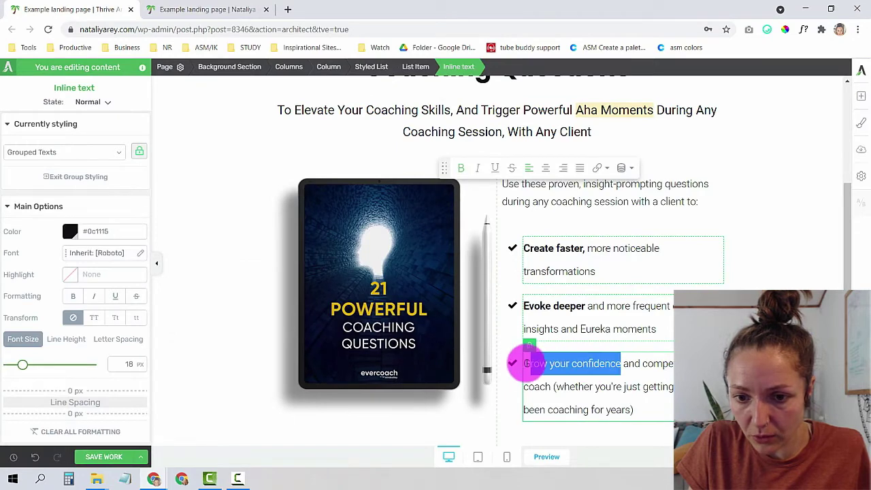
{"action": "left_click", "coordinate": [461, 167]}
{"action": "left_click", "coordinate": [476, 156]}
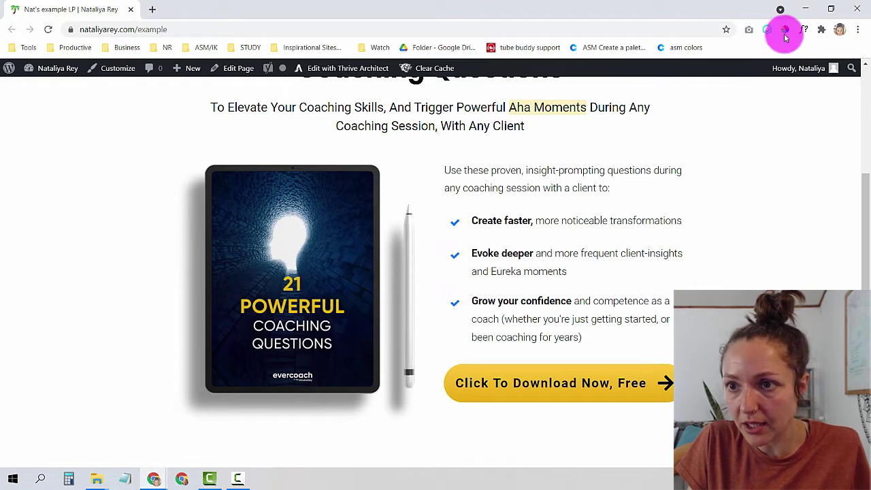
Sample the blue colour of the live page's checkmarks with the colour picker
{"action": "left_click", "coordinate": [786, 30]}
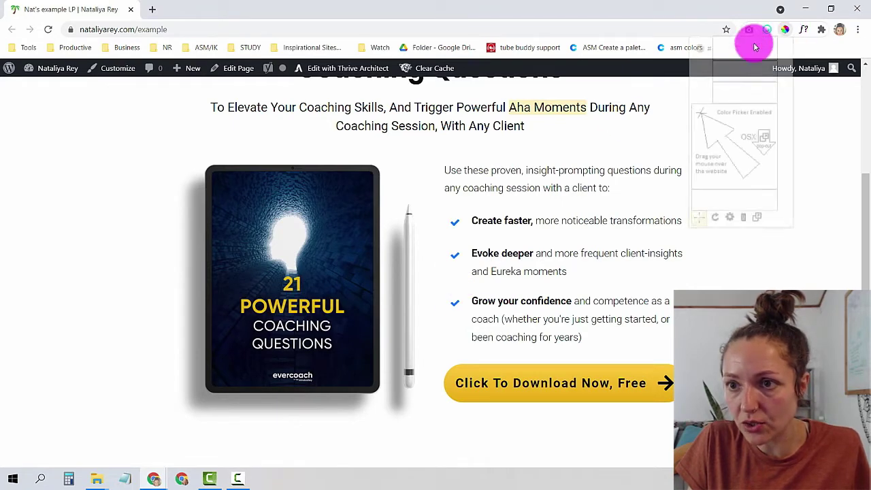
{"action": "left_click", "coordinate": [455, 221]}
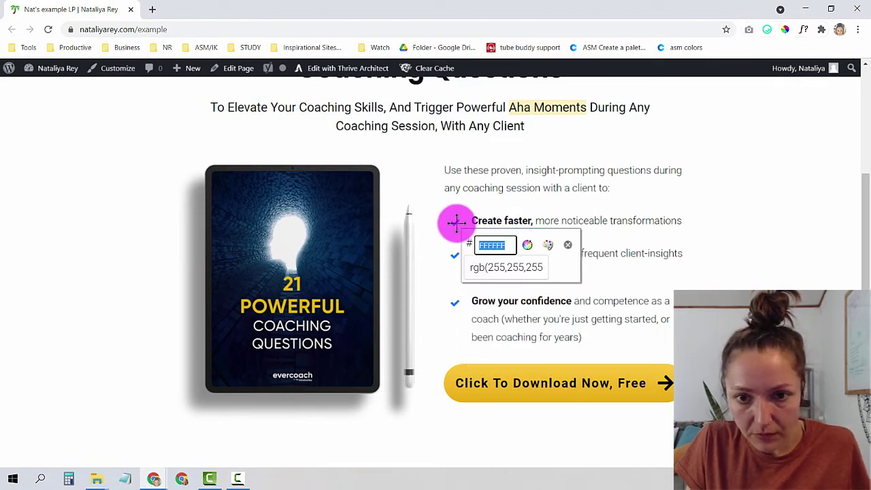
{"action": "left_click", "coordinate": [455, 222]}
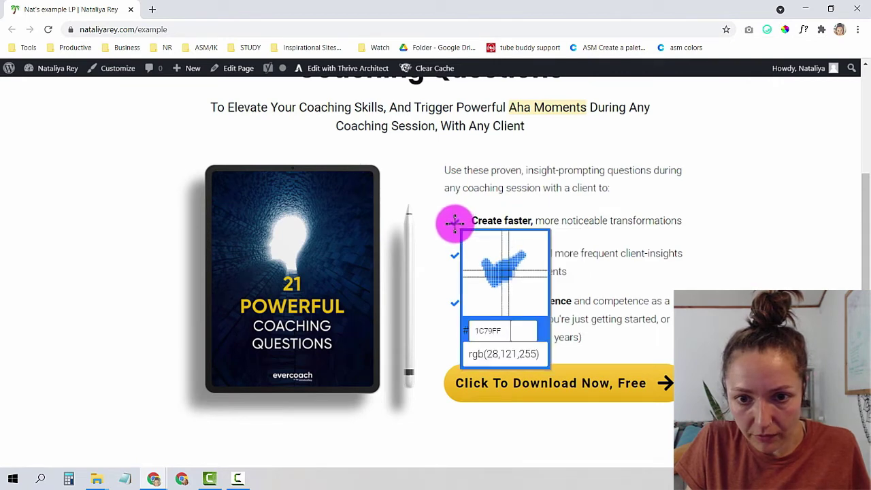
{"action": "left_click", "coordinate": [455, 221]}
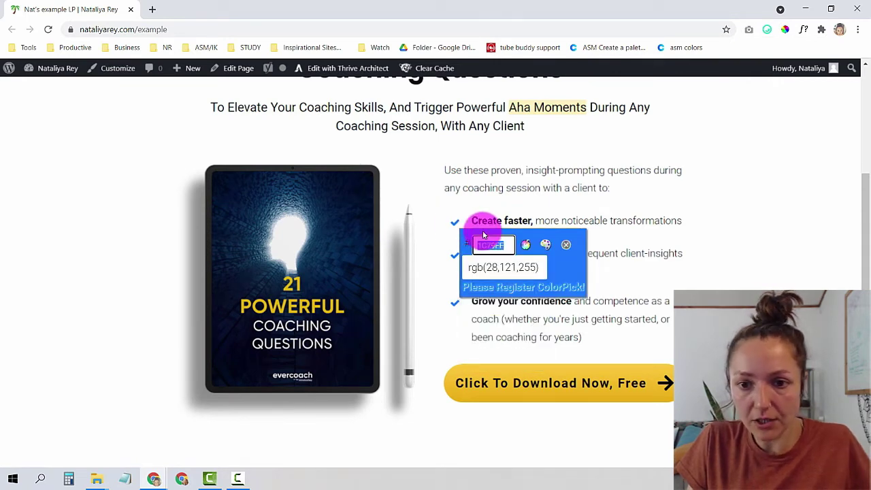
{"action": "left_click", "coordinate": [565, 244]}
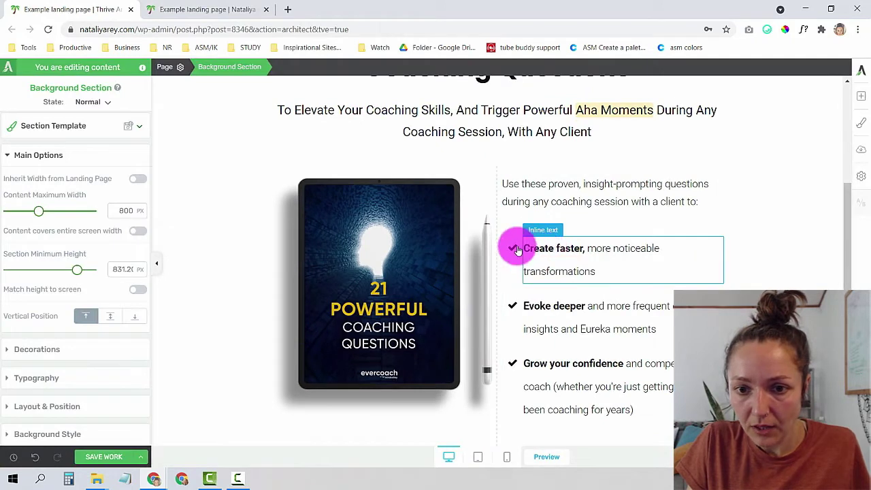
Color the list's check icons blue (#1c79ff) and save the page
{"action": "left_click", "coordinate": [516, 248]}
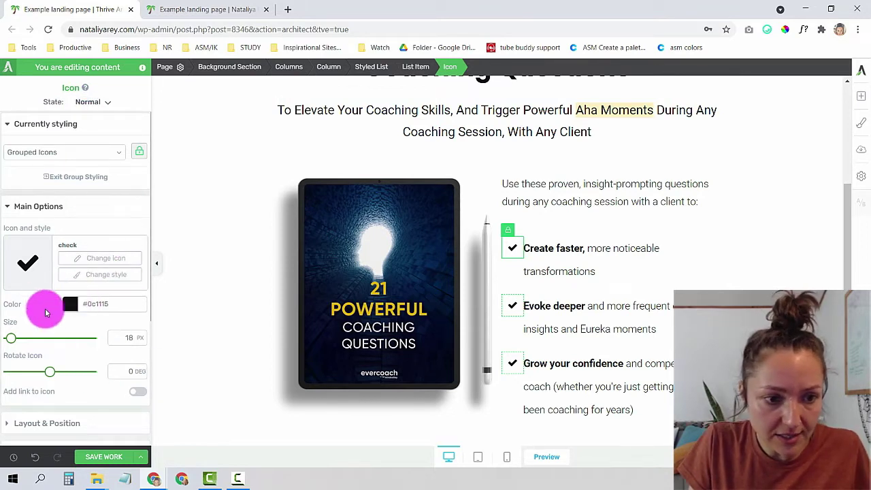
{"action": "left_click", "coordinate": [68, 307]}
{"action": "left_click", "coordinate": [65, 323]}
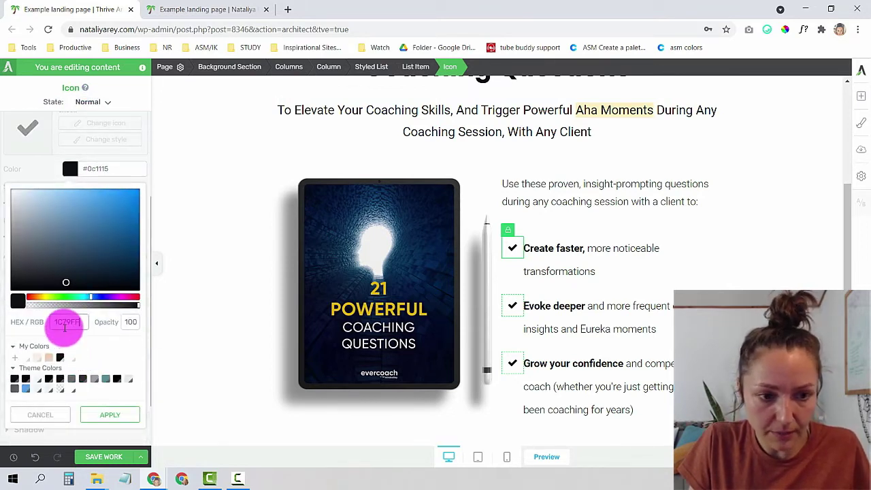
{"action": "left_click", "coordinate": [112, 415]}
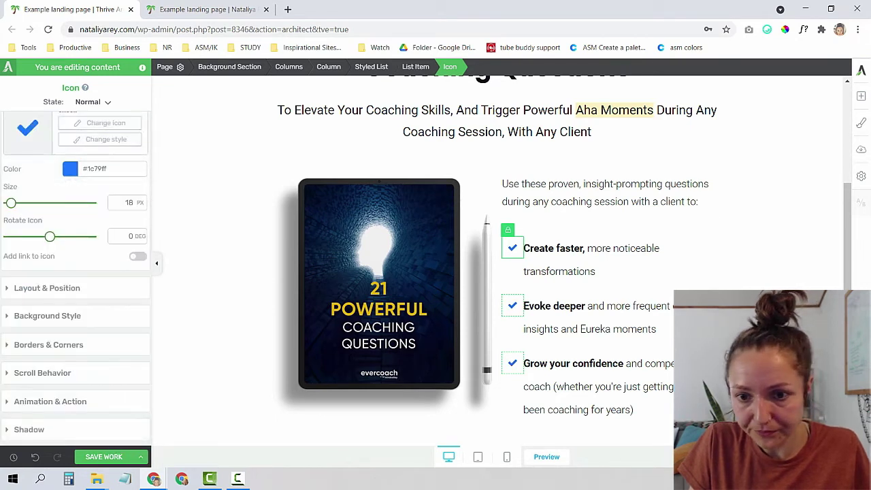
{"action": "key", "text": "ctrl+s"}
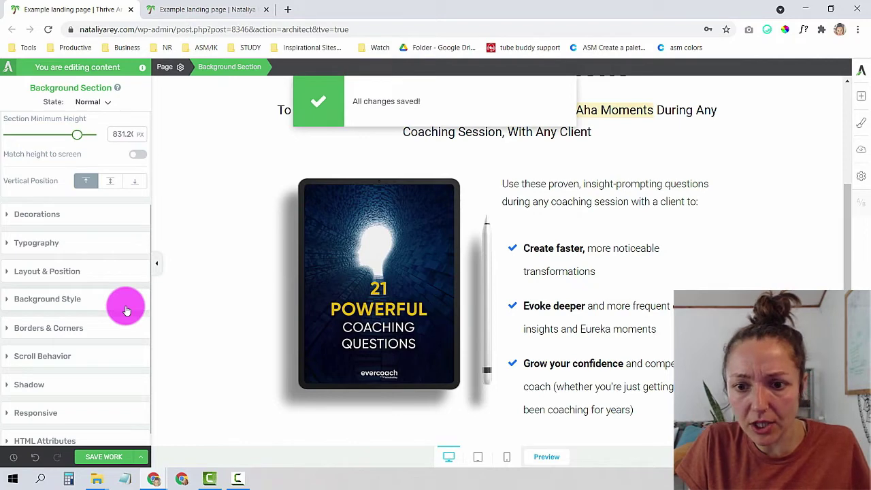
Inspect the live page's list text font with WhatFont to compare spacing
{"action": "key", "text": "alt+Tab"}
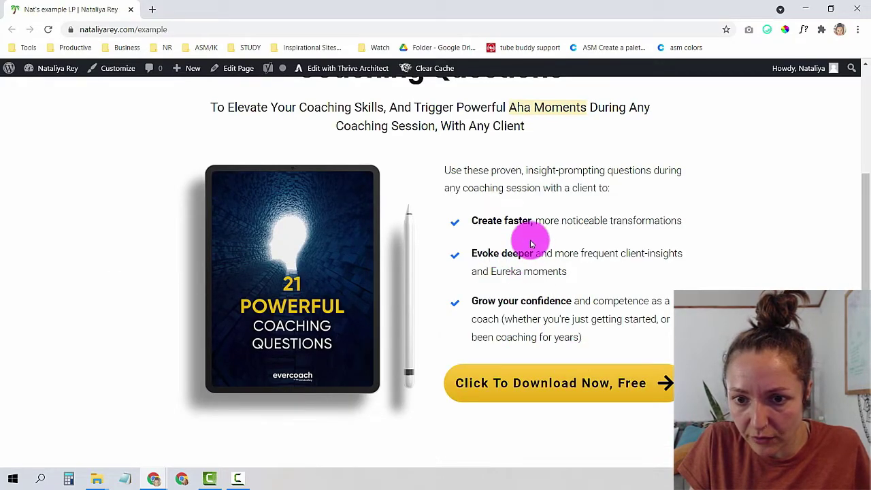
{"action": "key", "text": "alt+Tab"}
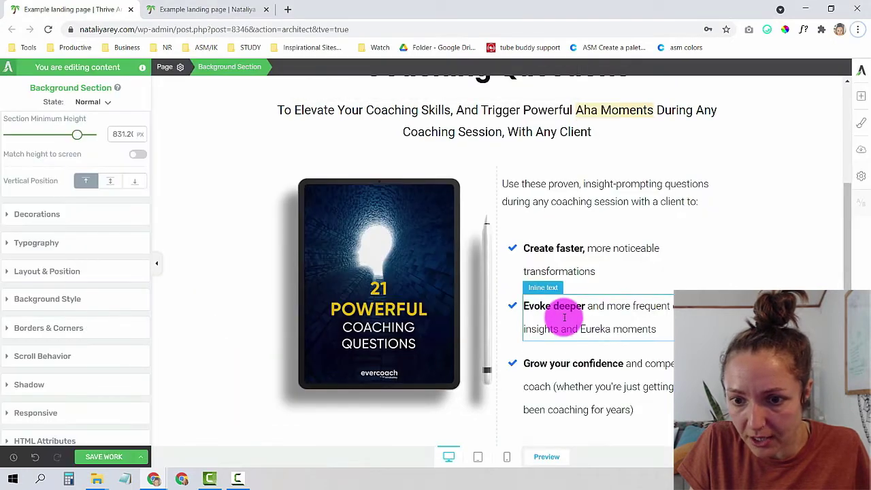
{"action": "key", "text": "alt+Tab"}
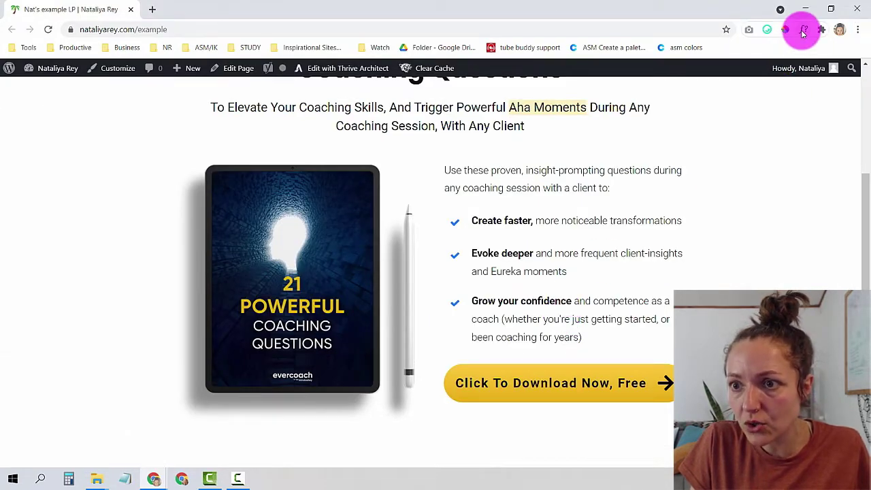
{"action": "left_click", "coordinate": [802, 31]}
{"action": "left_click", "coordinate": [548, 250]}
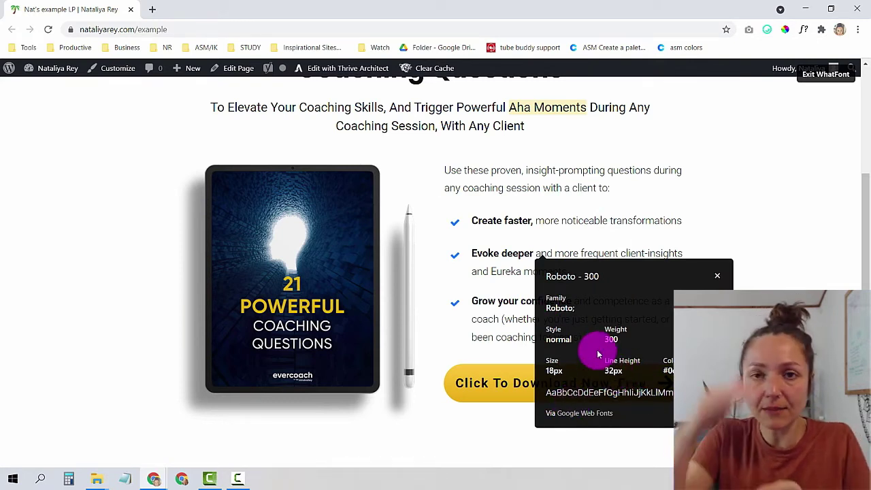
{"action": "key", "text": "alt+Tab"}
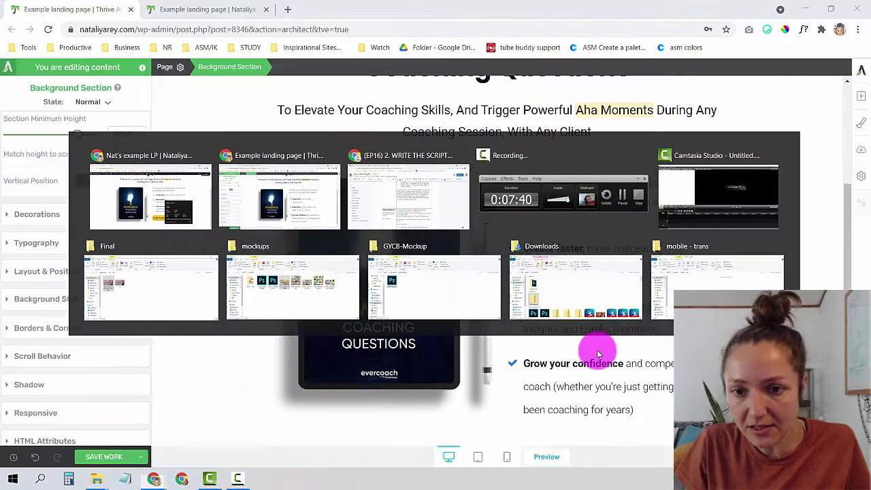
Set the list text line height to 32 px and save the work
{"action": "left_click", "coordinate": [565, 311]}
{"action": "triple_click", "coordinate": [565, 311]}
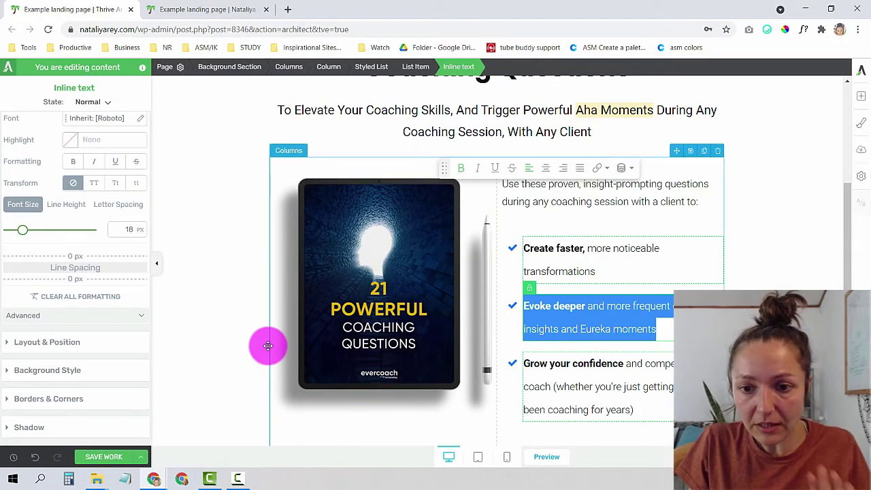
{"action": "left_click", "coordinate": [61, 207]}
{"action": "left_click", "coordinate": [128, 230]}
{"action": "left_click", "coordinate": [141, 232]}
{"action": "left_click", "coordinate": [141, 246]}
{"action": "type", "text": "32"}
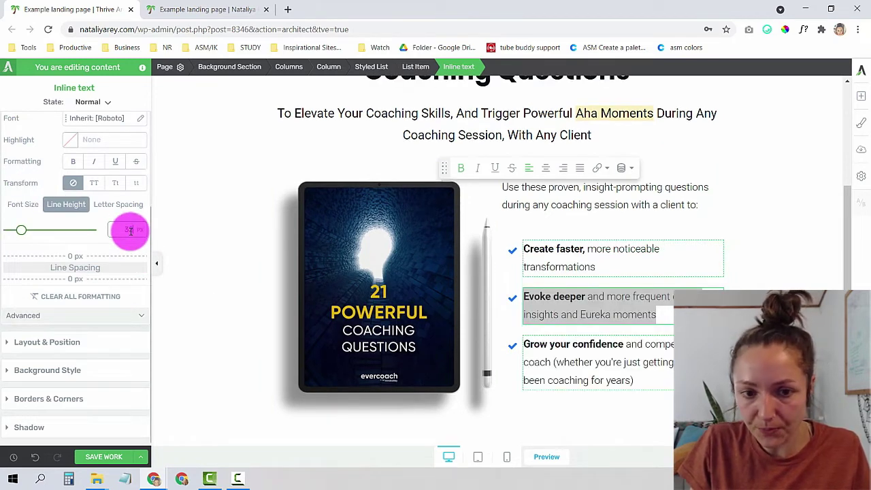
{"action": "left_click", "coordinate": [105, 459]}
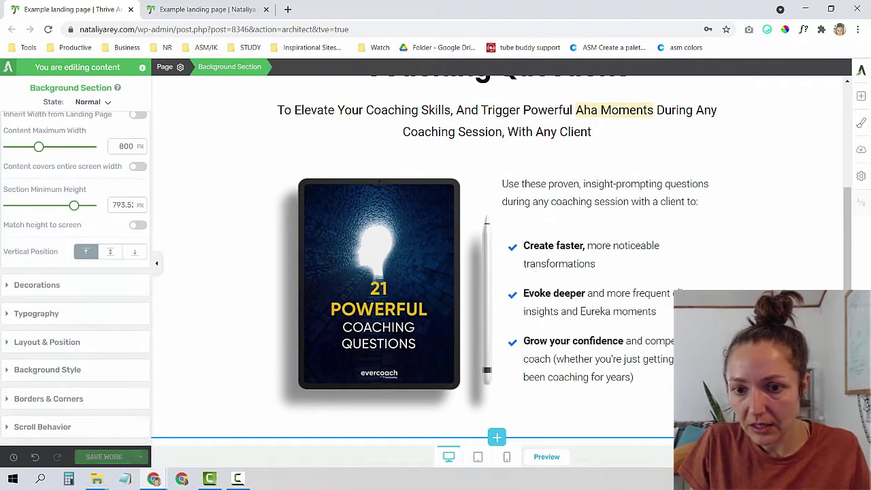
{"action": "left_click", "coordinate": [653, 294]}
Preview the page against the live version, close the preview, and open the Add Element panel
{"action": "left_click", "coordinate": [548, 457]}
{"action": "left_click", "coordinate": [401, 9]}
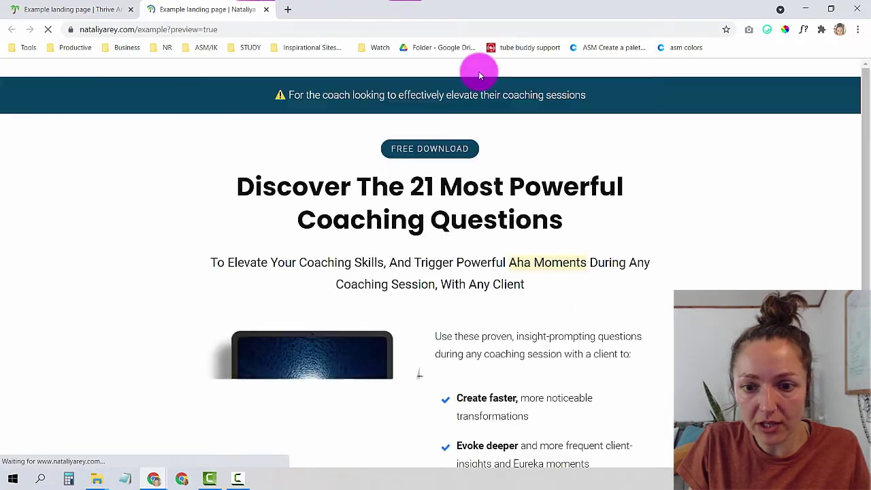
{"action": "scroll", "coordinate": [700, 292], "scroll_direction": "down", "scroll_amount": 2}
{"action": "scroll", "coordinate": [701, 292], "scroll_direction": "up", "scroll_amount": 2}
{"action": "scroll", "coordinate": [701, 292], "scroll_direction": "down", "scroll_amount": 2}
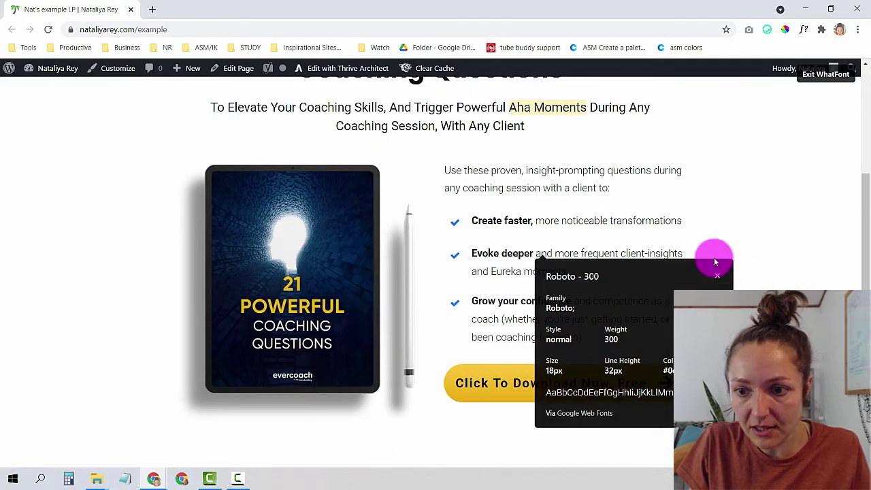
{"action": "left_click", "coordinate": [718, 278]}
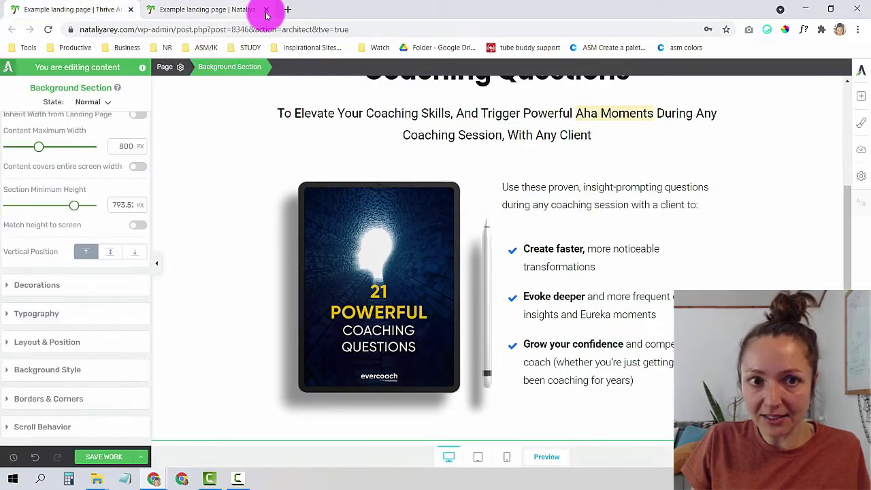
{"action": "left_click", "coordinate": [266, 8]}
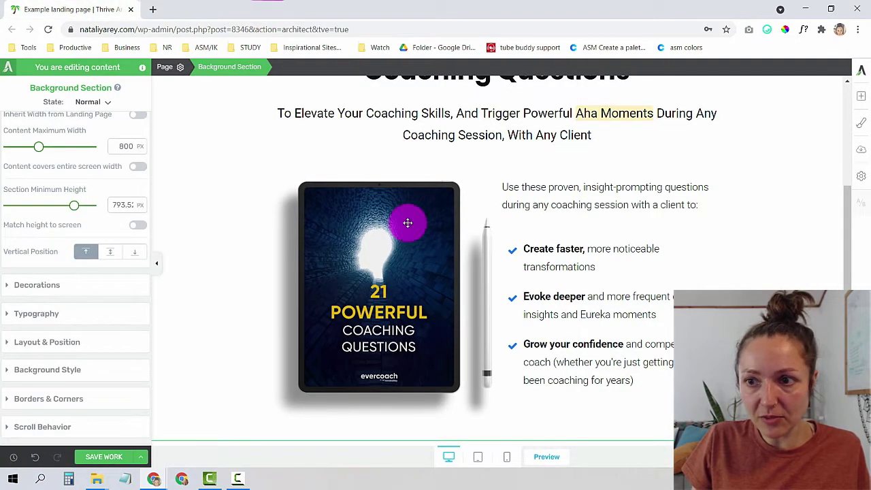
{"action": "left_click", "coordinate": [861, 101]}
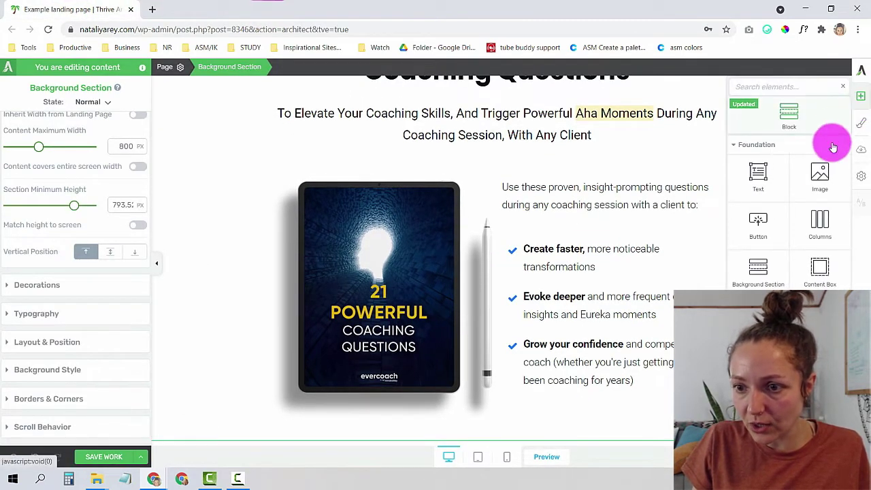
Drag a Button element from the element search to below the benefits list
{"action": "scroll", "coordinate": [787, 259], "scroll_direction": "down", "scroll_amount": 2}
{"action": "scroll", "coordinate": [787, 258], "scroll_direction": "down", "scroll_amount": 1}
{"action": "left_click", "coordinate": [772, 87]}
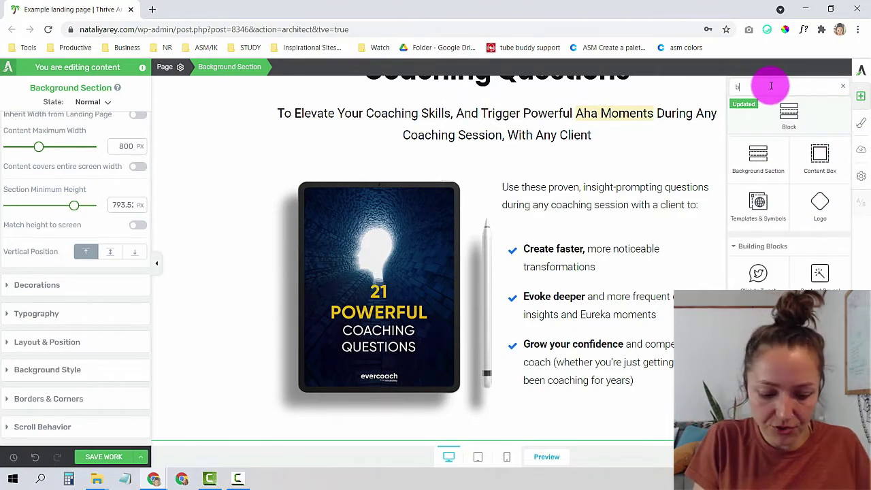
{"action": "left_click_drag", "start_coordinate": [767, 146], "coordinate": [614, 397]}
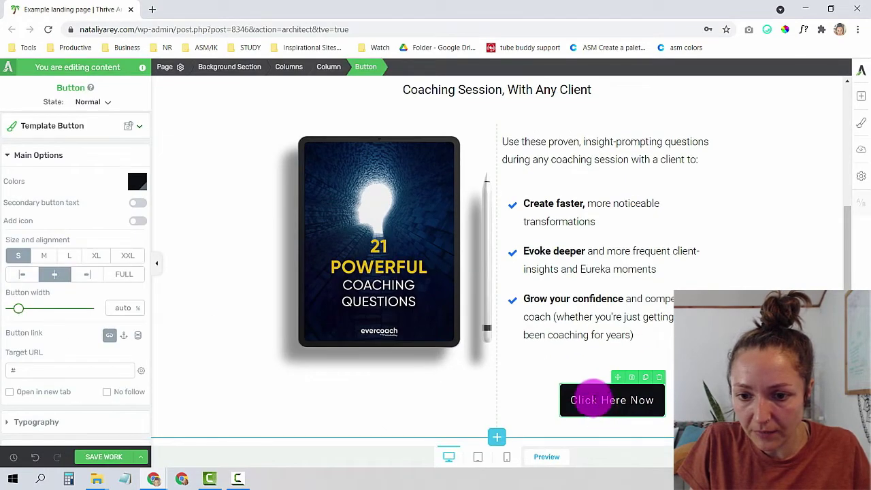
Retype the button label as 'Click To Download Now, Free' in capitalized words
{"action": "left_click", "coordinate": [593, 400]}
{"action": "key", "text": "ctrl+a"}
{"action": "type", "text": "Click t"}
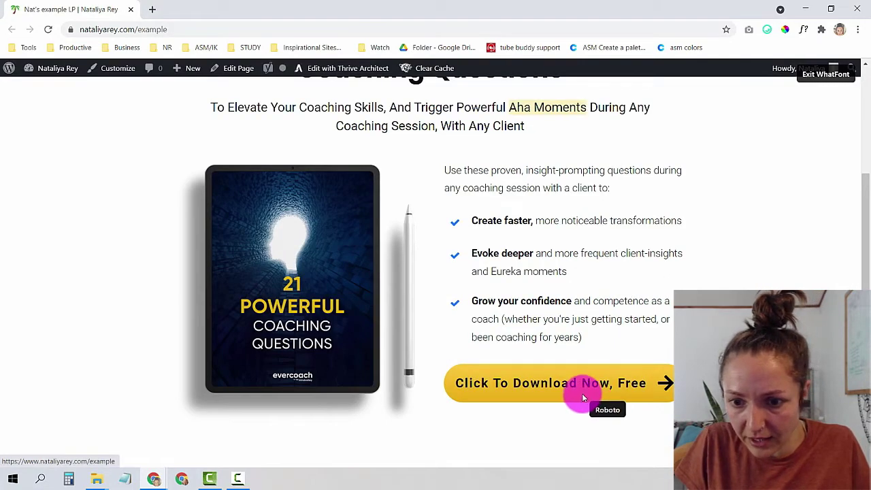
{"action": "key", "text": "Escape"}
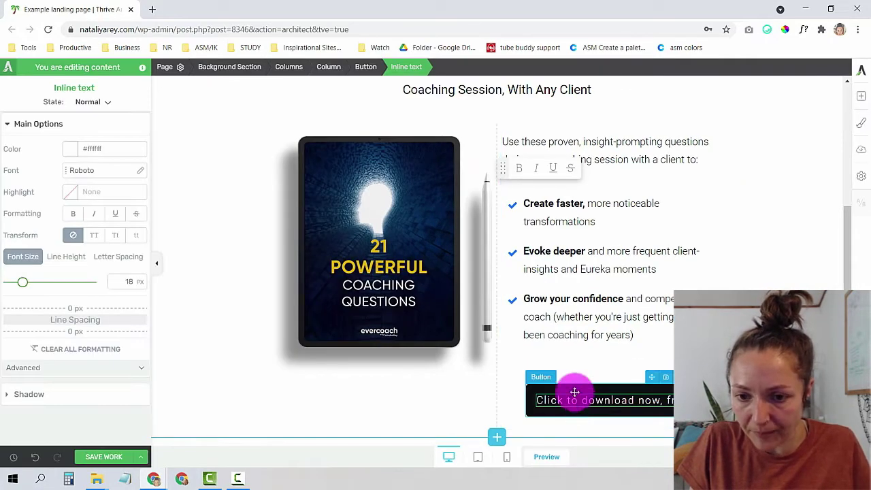
{"action": "triple_click", "coordinate": [570, 400]}
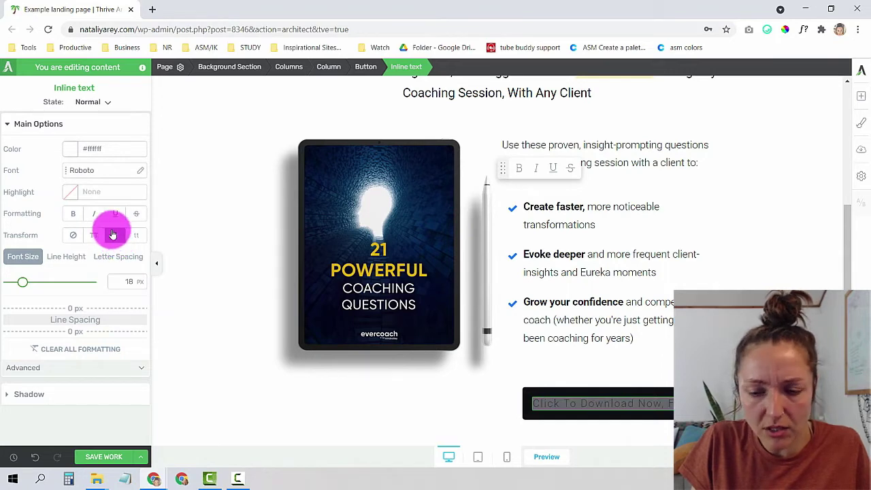
{"action": "left_click", "coordinate": [658, 369]}
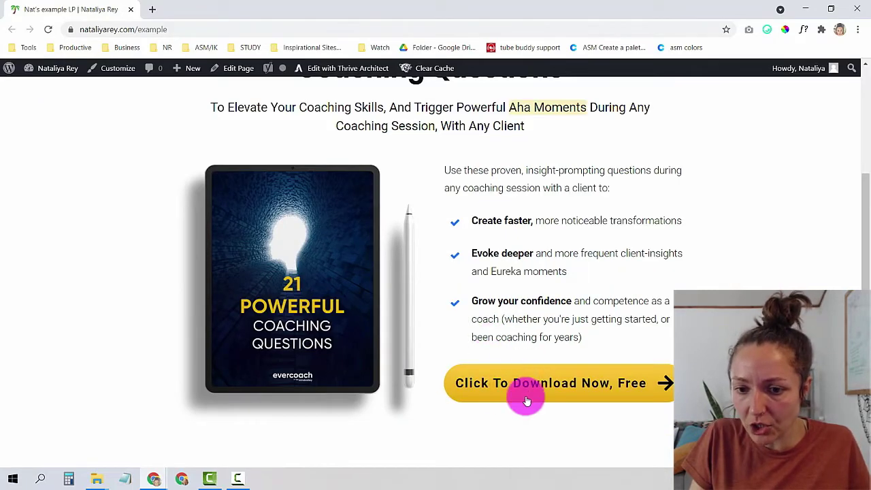
{"action": "key", "text": "alt+Tab"}
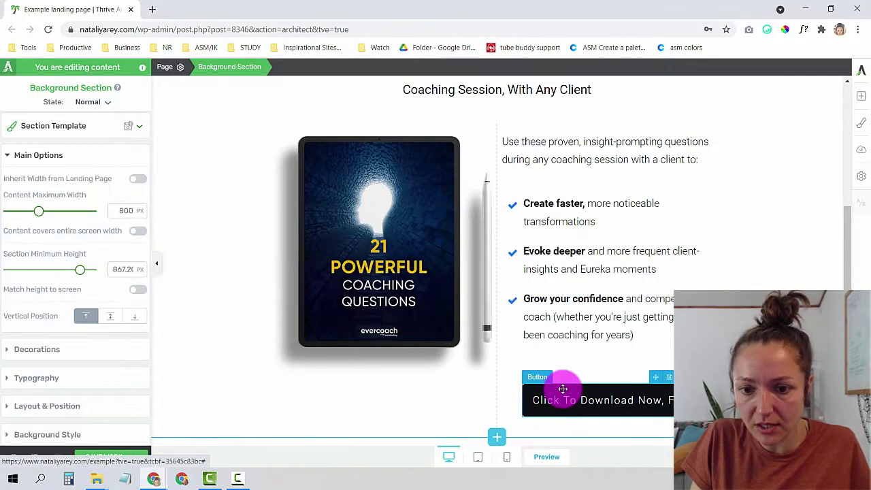
Sample the yellow colour of the live page's download button
{"action": "key", "text": "alt+Tab"}
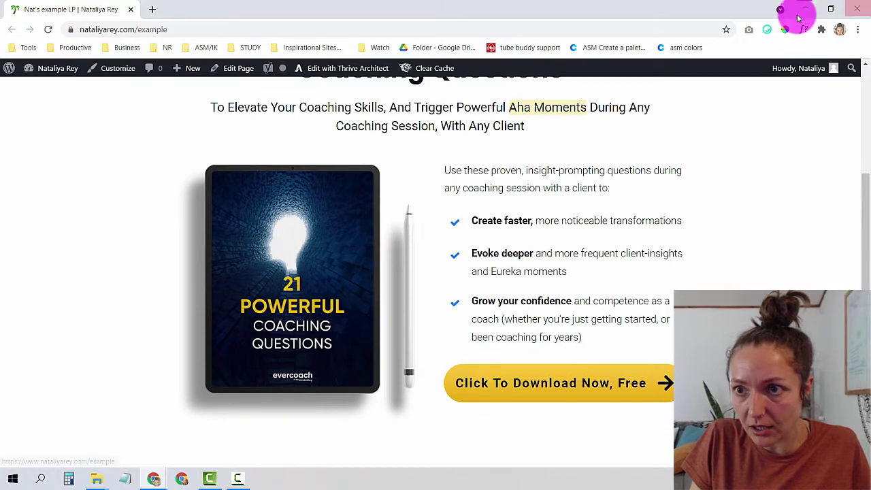
{"action": "left_click", "coordinate": [785, 30]}
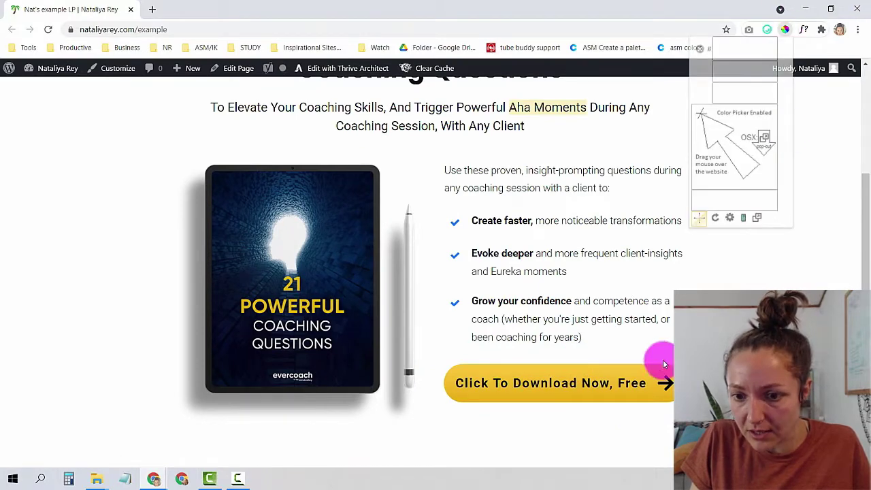
{"action": "left_click", "coordinate": [607, 398]}
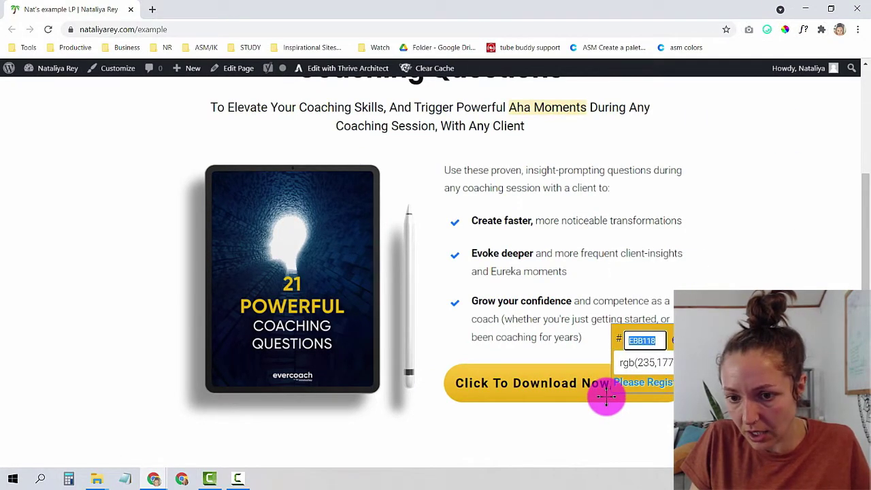
{"action": "key", "text": "alt+Tab"}
Give the button a #ebb118 yellow background and remove its extra solid colour layer
{"action": "left_click", "coordinate": [598, 392]}
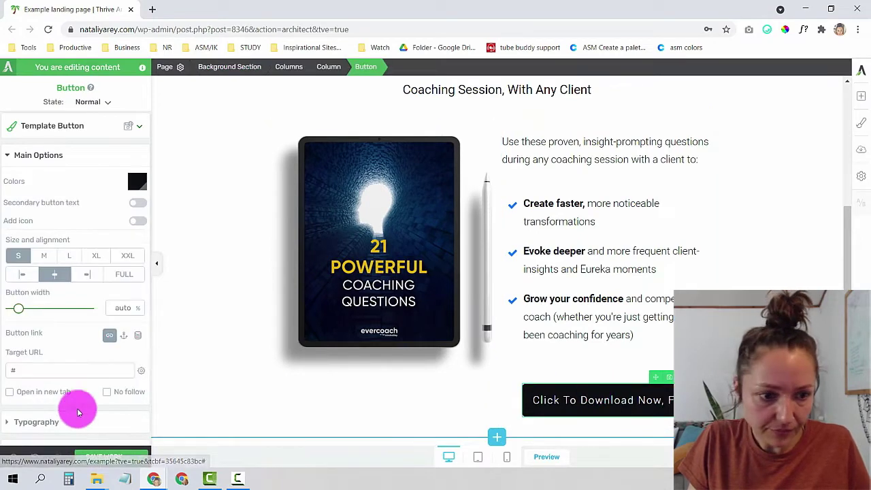
{"action": "scroll", "coordinate": [79, 401], "scroll_direction": "down", "scroll_amount": 3}
{"action": "left_click", "coordinate": [41, 258]}
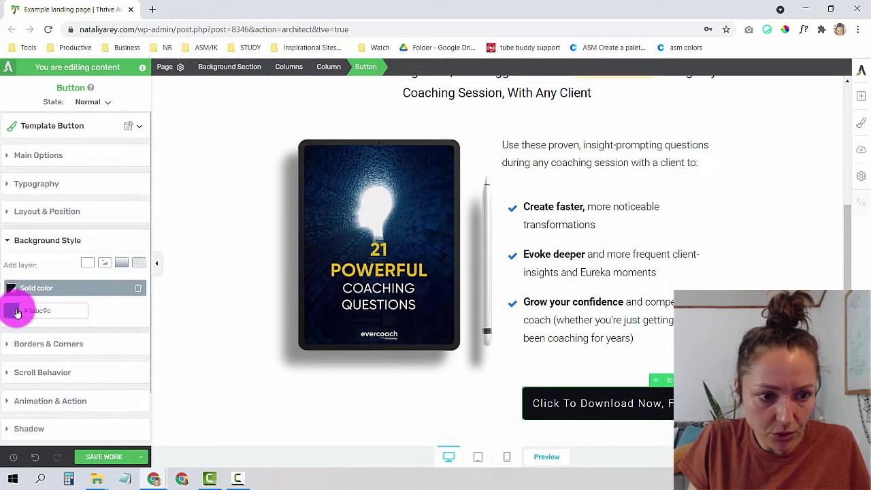
{"action": "left_click", "coordinate": [13, 311]}
{"action": "type", "text": "#ebb118"}
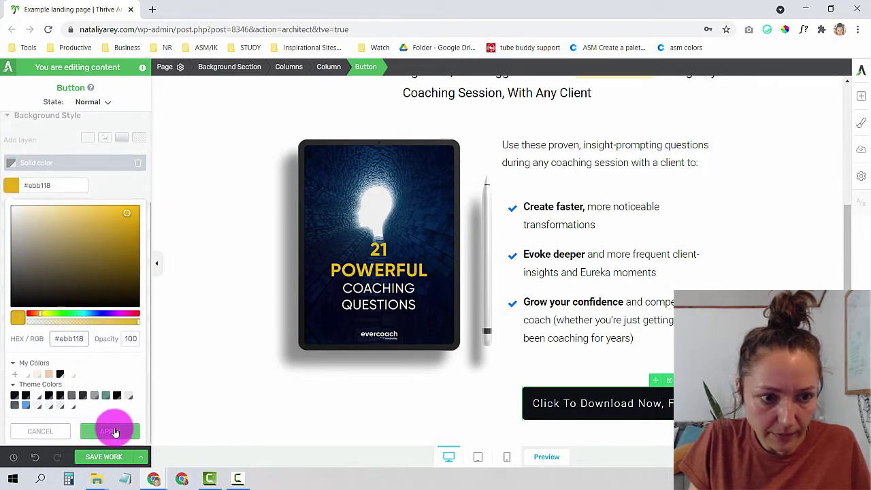
{"action": "left_click", "coordinate": [109, 431]}
{"action": "left_click", "coordinate": [138, 231]}
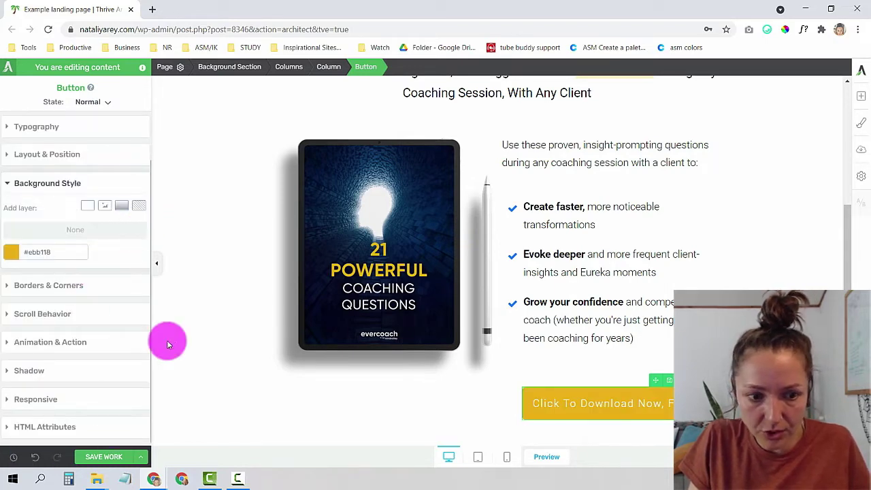
Check the live download button's font with WhatFont: Roboto 700, 22px
{"action": "key", "text": "alt+Tab"}
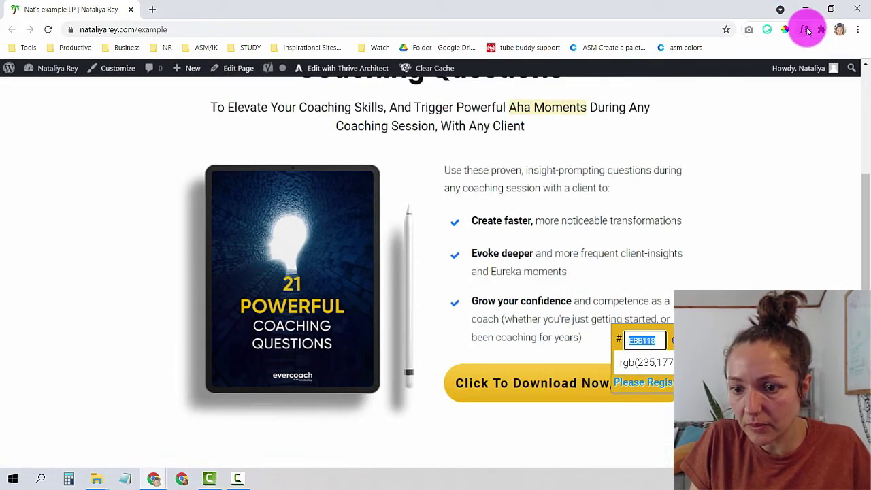
{"action": "left_click", "coordinate": [804, 30]}
{"action": "key", "text": "Escape"}
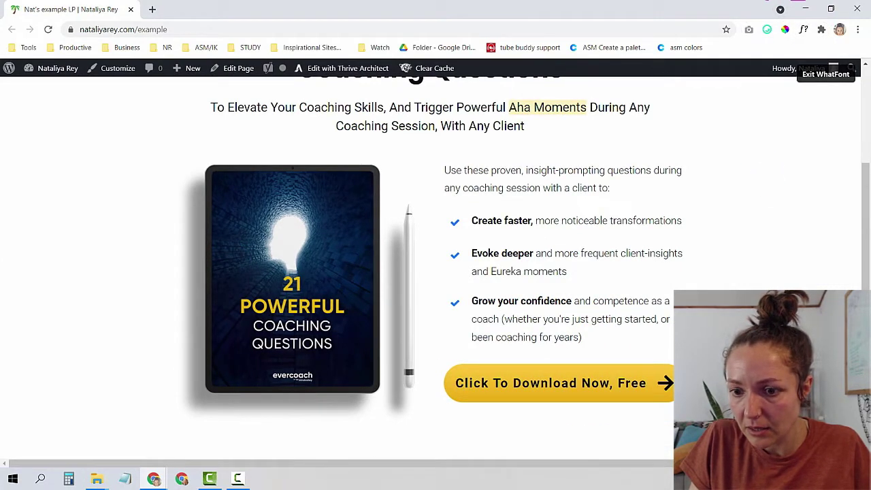
{"action": "key", "text": "Escape"}
{"action": "left_click", "coordinate": [803, 36]}
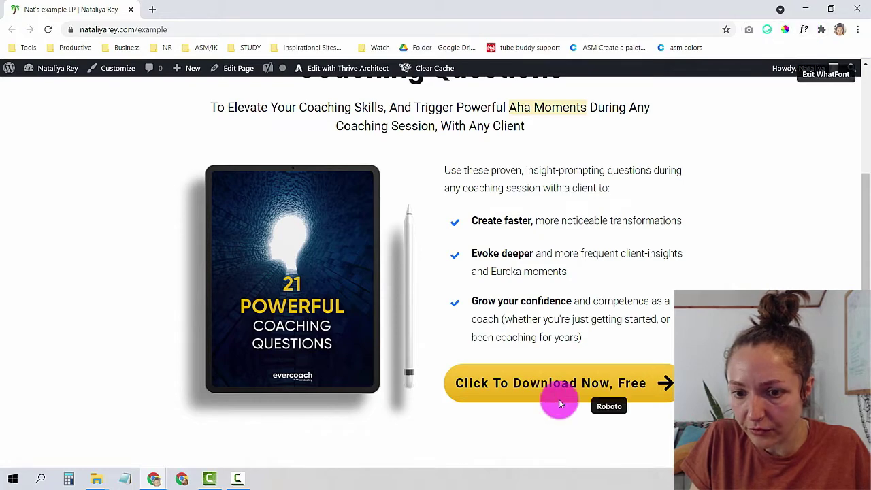
{"action": "left_click", "coordinate": [549, 385]}
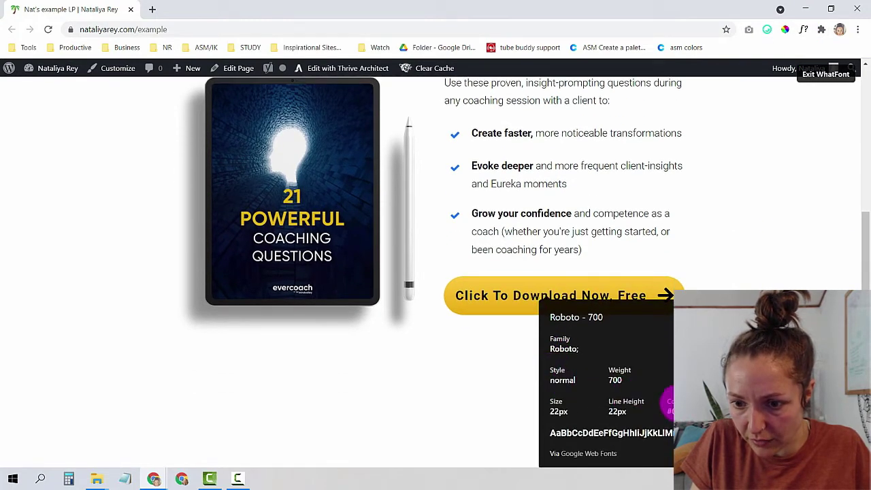
{"action": "scroll", "coordinate": [667, 288], "scroll_direction": "up", "scroll_amount": 2}
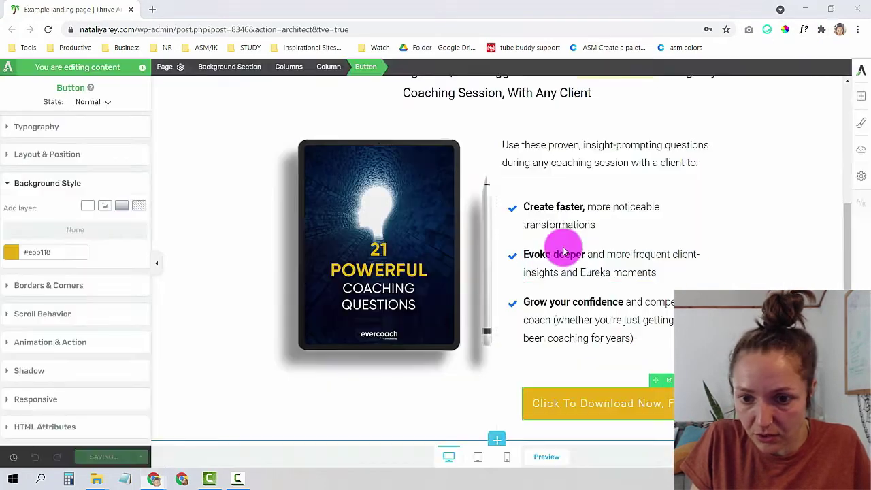
Make the button label text black
{"action": "left_click", "coordinate": [621, 403]}
{"action": "triple_click", "coordinate": [621, 403]}
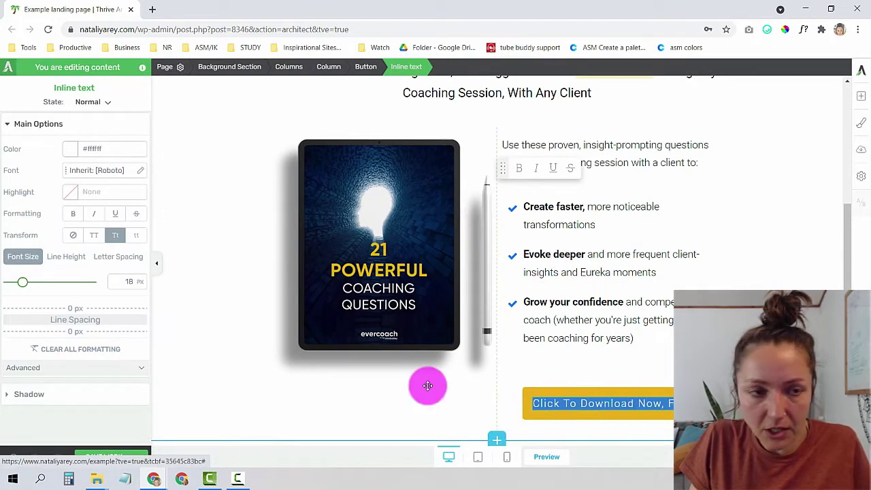
{"action": "left_click", "coordinate": [81, 151]}
{"action": "left_click_drag", "start_coordinate": [68, 282], "coordinate": [7, 293]}
{"action": "left_click", "coordinate": [112, 396]}
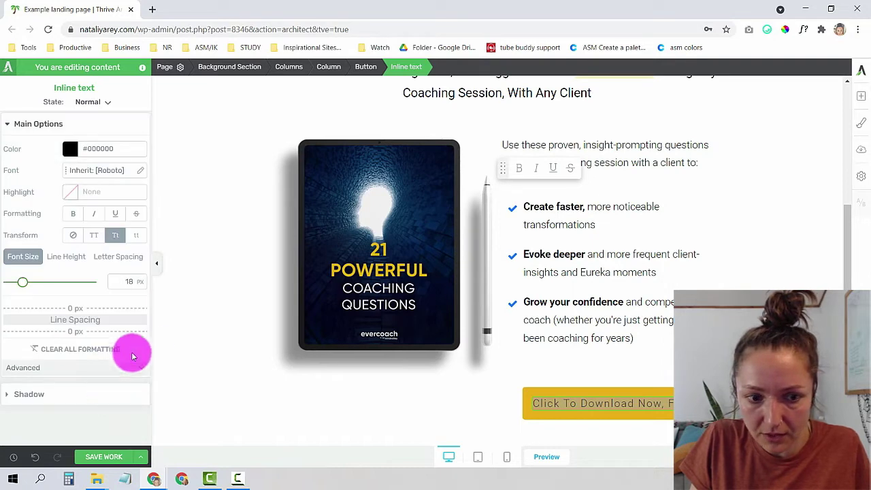
Compare against the live download button's font details
{"action": "key", "text": "alt+Tab"}
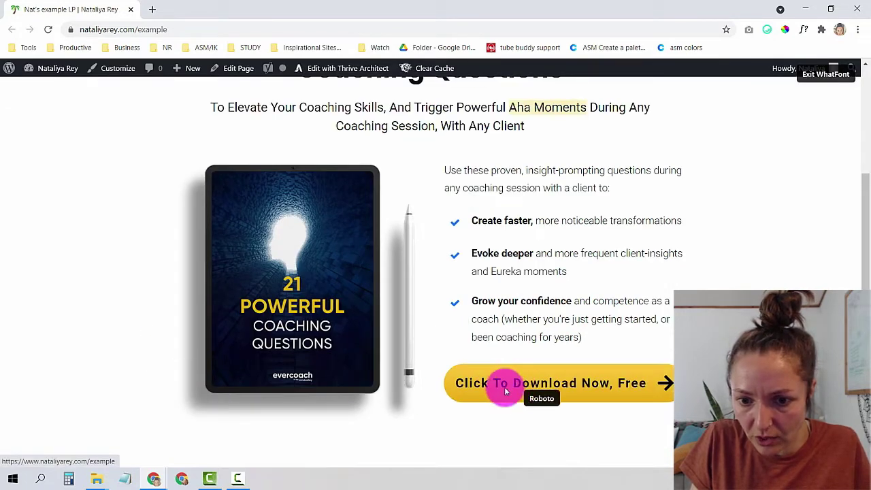
{"action": "key", "text": "alt+Tab"}
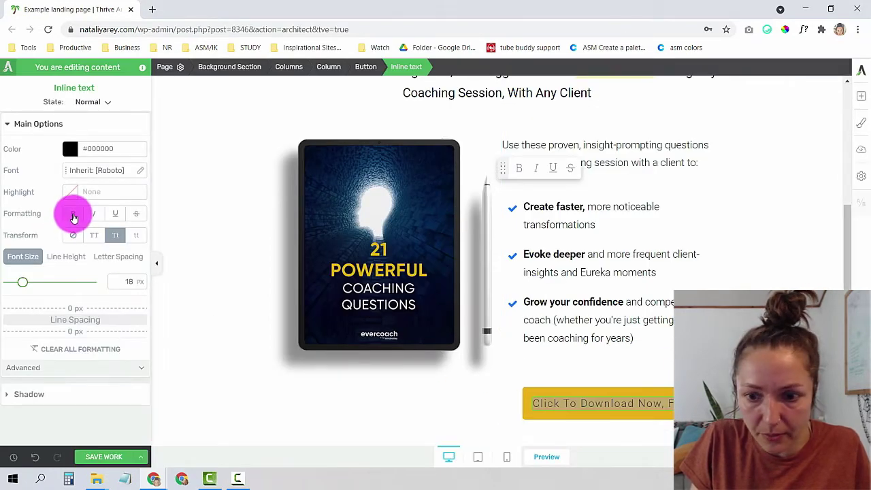
{"action": "key", "text": "alt+Tab"}
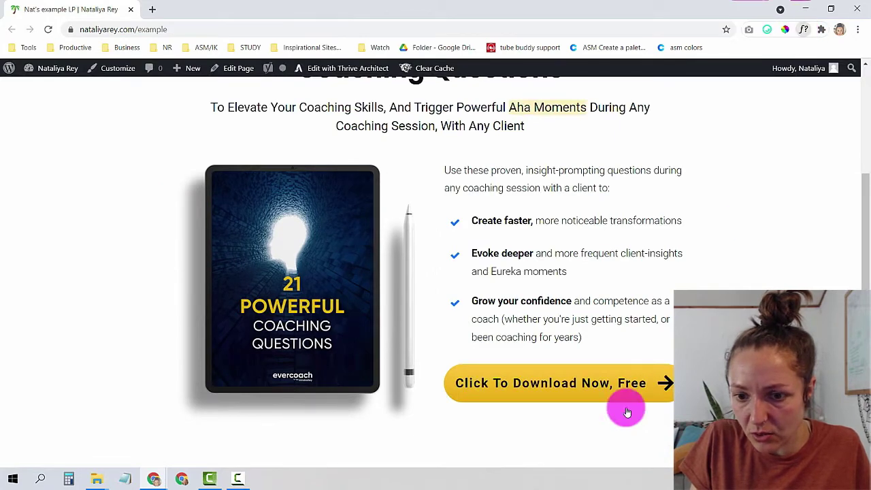
{"action": "left_click", "coordinate": [803, 29]}
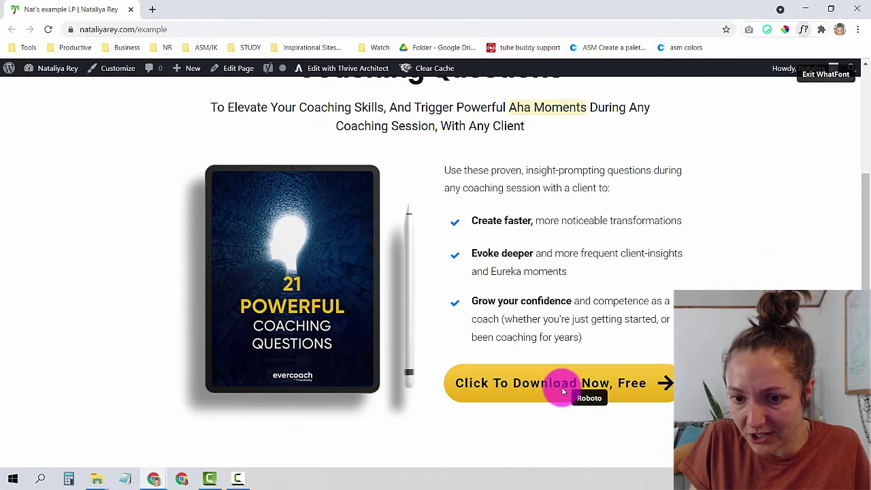
{"action": "left_click", "coordinate": [568, 384]}
{"action": "scroll", "coordinate": [575, 388], "scroll_direction": "down", "scroll_amount": 2}
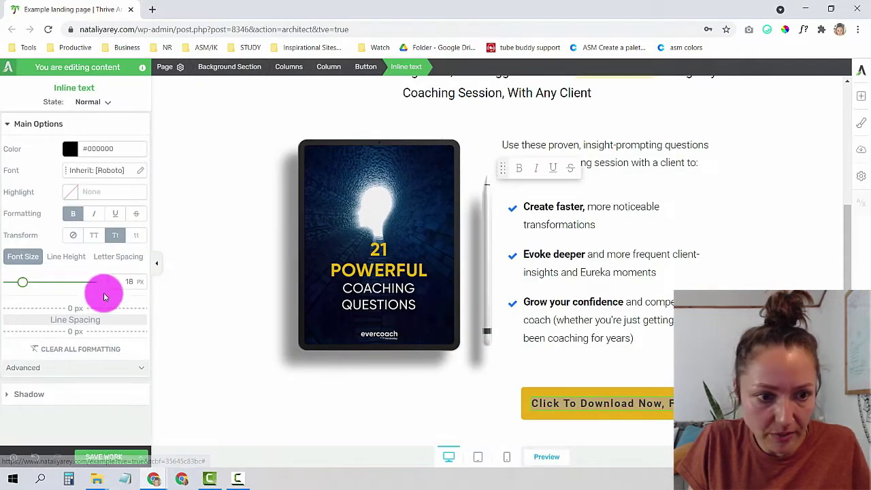
Set the button text font size to 20 and switch its line height unit to px
{"action": "double_click", "coordinate": [119, 279]}
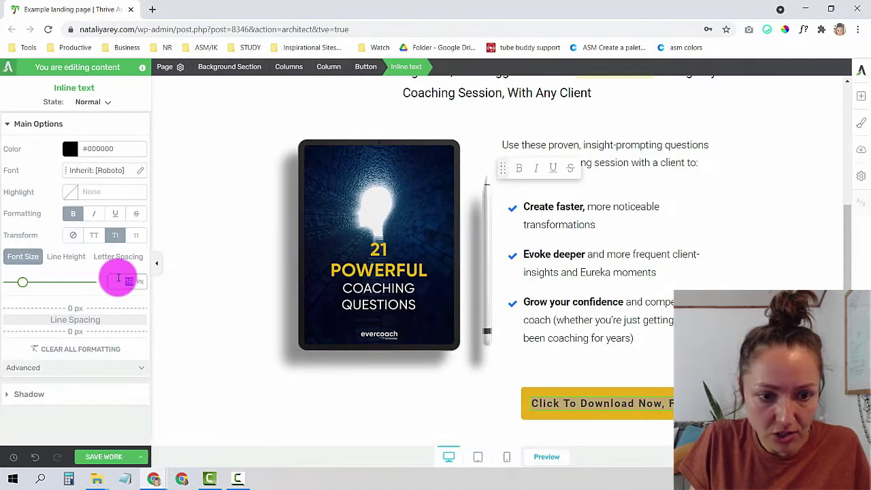
{"action": "type", "text": "20"}
{"action": "left_click", "coordinate": [68, 256]}
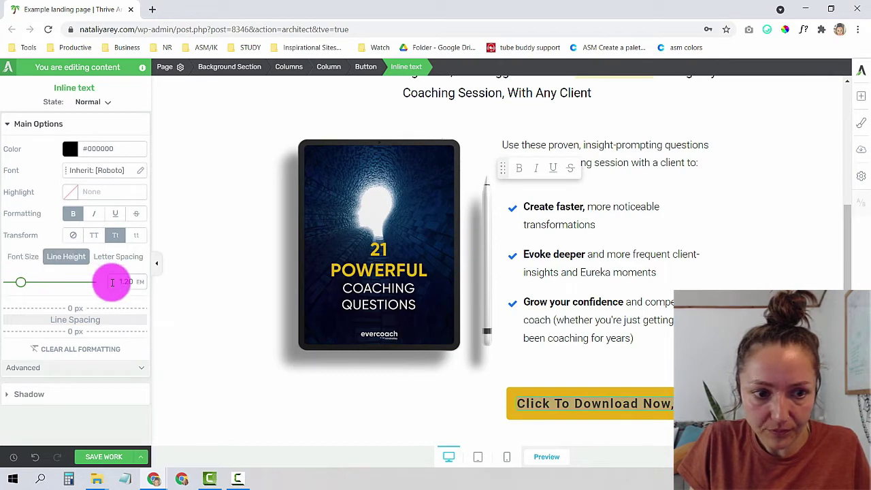
{"action": "mouse_move", "coordinate": [140, 283]}
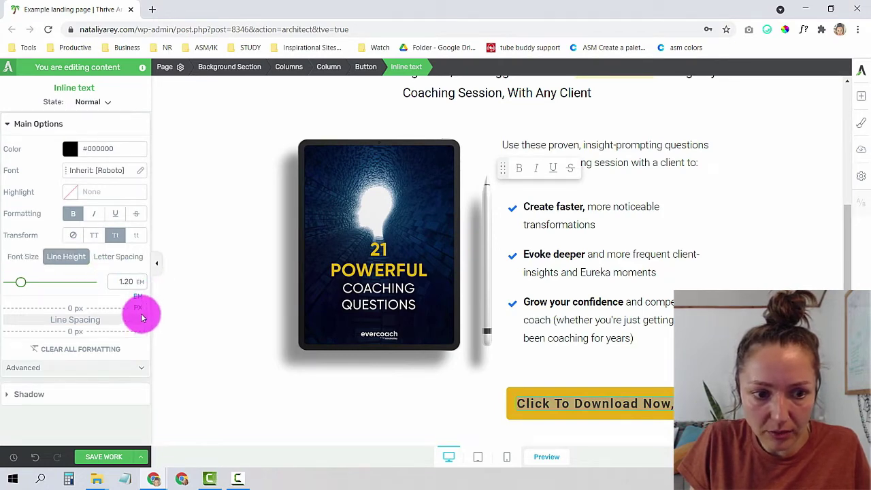
{"action": "left_click", "coordinate": [141, 317]}
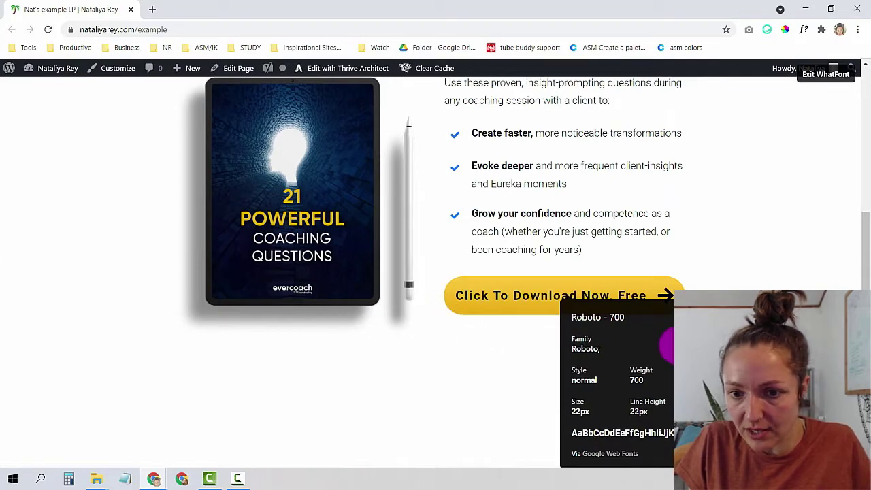
{"action": "key", "text": "Escape"}
{"action": "scroll", "coordinate": [657, 292], "scroll_direction": "up", "scroll_amount": 2}
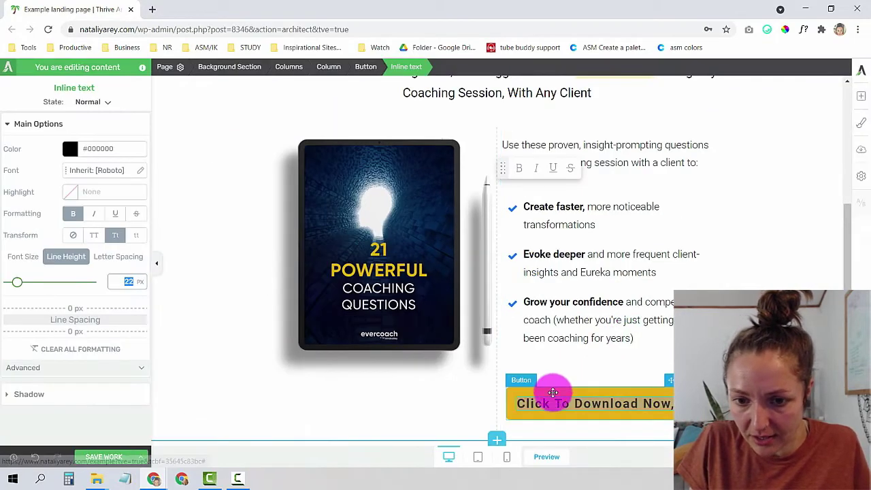
Give the download button a 50 px corner radius for pill-shaped corners
{"action": "left_click", "coordinate": [553, 393]}
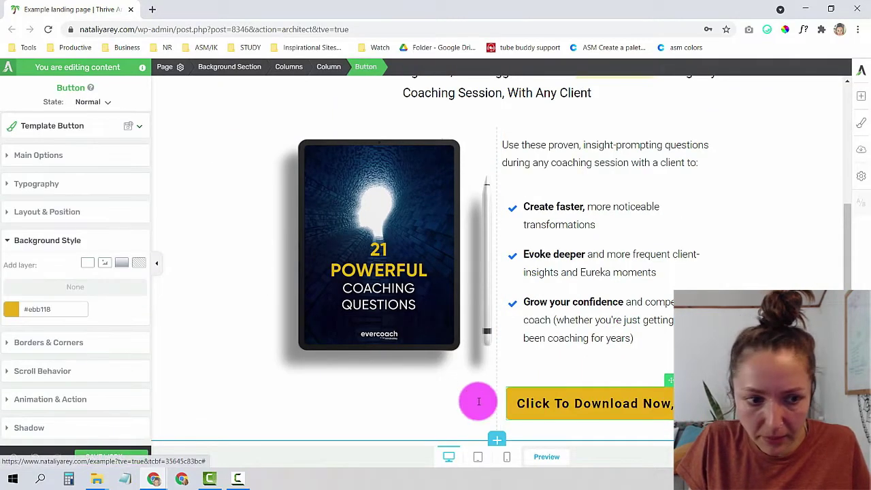
{"action": "scroll", "coordinate": [34, 204], "scroll_direction": "down", "scroll_amount": 1}
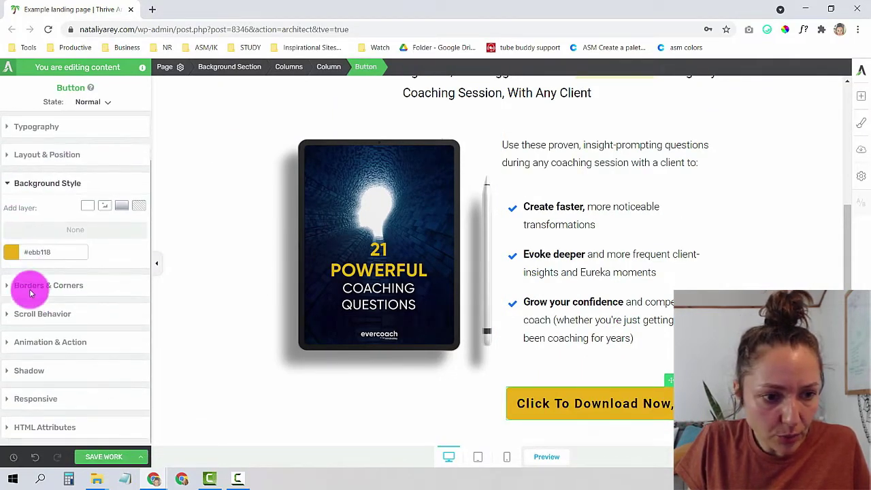
{"action": "left_click", "coordinate": [30, 285]}
{"action": "left_click", "coordinate": [124, 304]}
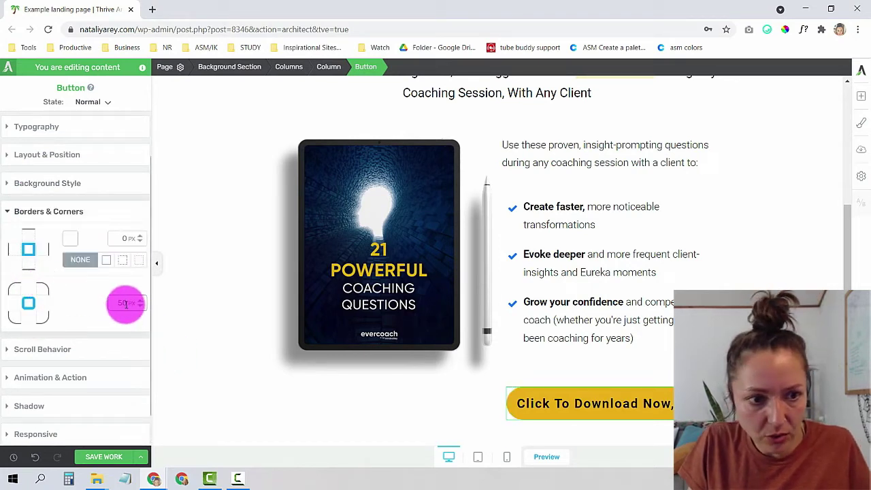
{"action": "left_click", "coordinate": [55, 212]}
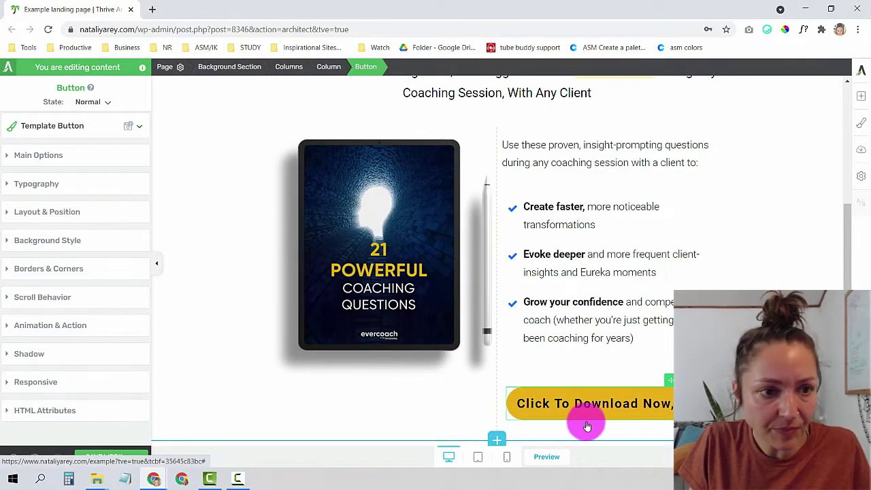
Add a black icon to the right side of the download button
{"action": "left_click", "coordinate": [23, 156]}
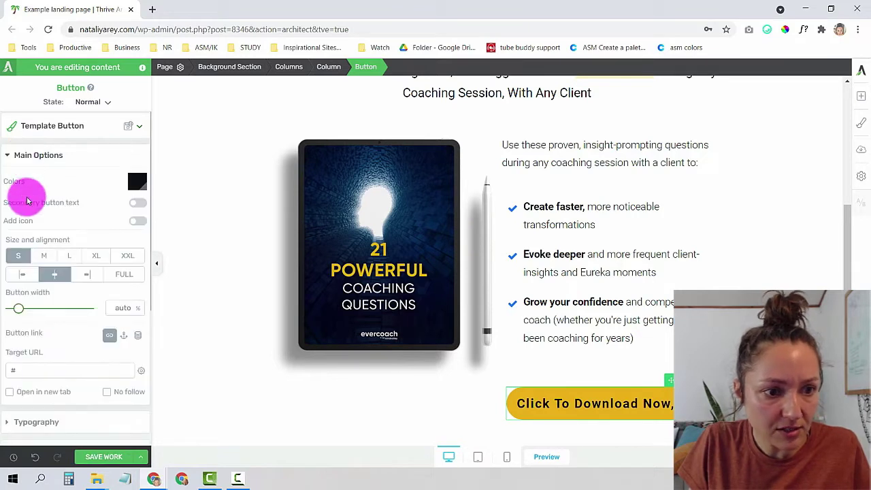
{"action": "left_click", "coordinate": [138, 223]}
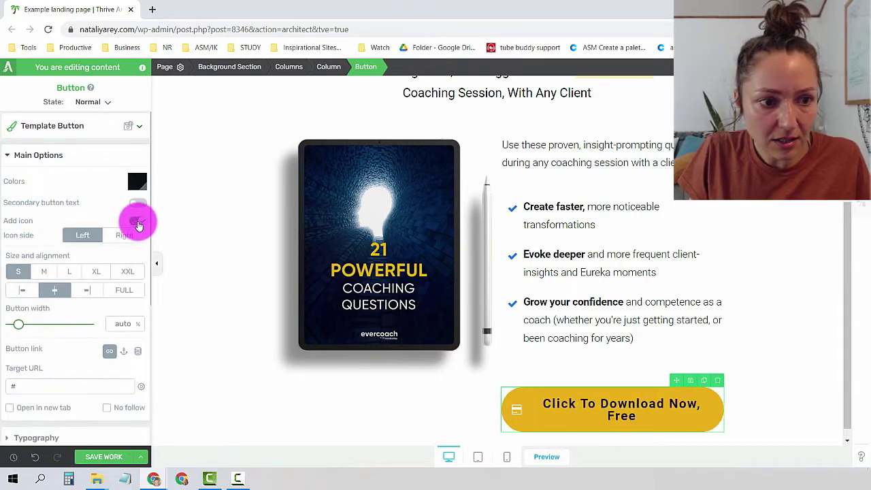
{"action": "left_click", "coordinate": [125, 235]}
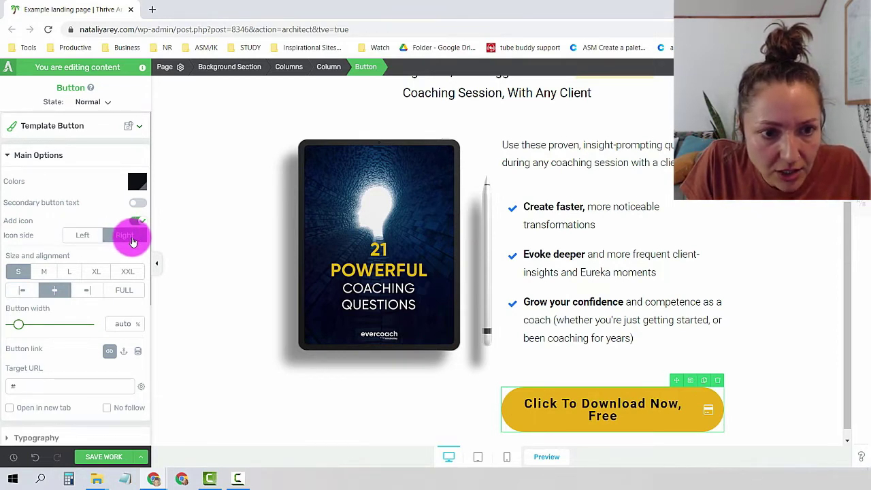
{"action": "left_click", "coordinate": [706, 413]}
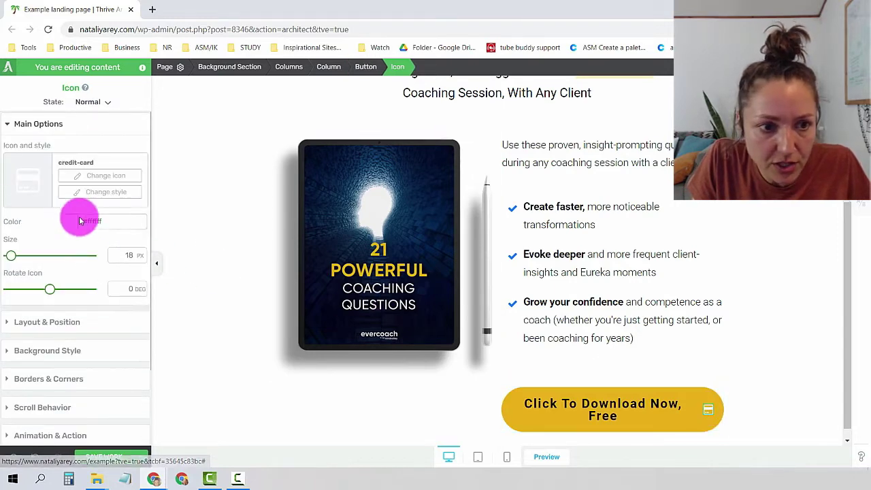
{"action": "left_click", "coordinate": [70, 221]}
{"action": "left_click_drag", "start_coordinate": [9, 259], "coordinate": [10, 289]}
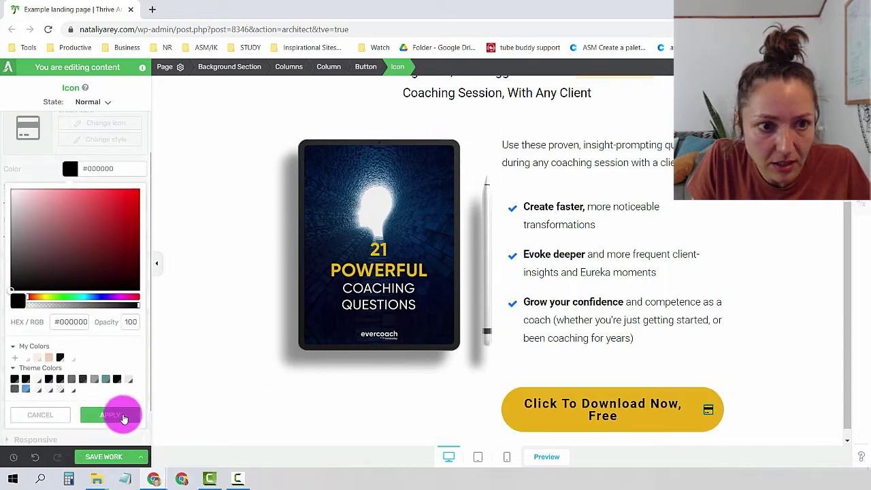
{"action": "left_click", "coordinate": [126, 418]}
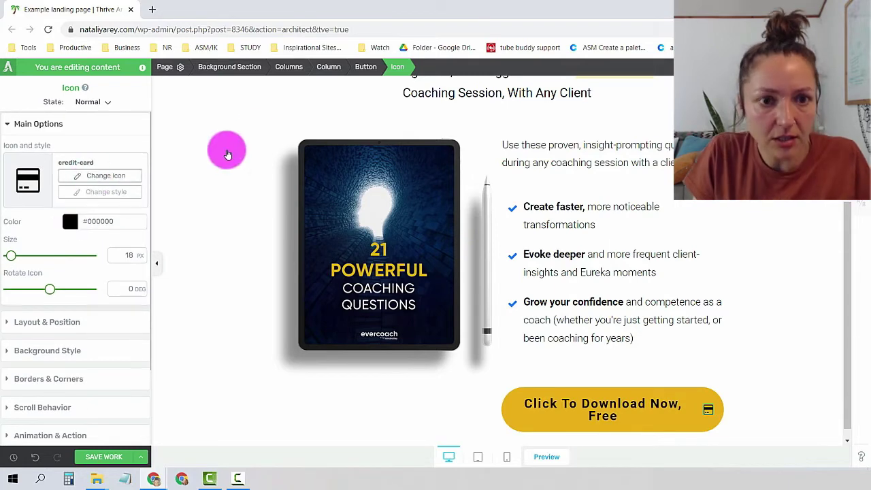
Replace the button icon with the solid right arrow found by searching 'arrow'
{"action": "left_click", "coordinate": [126, 174]}
{"action": "type", "text": "arrow"}
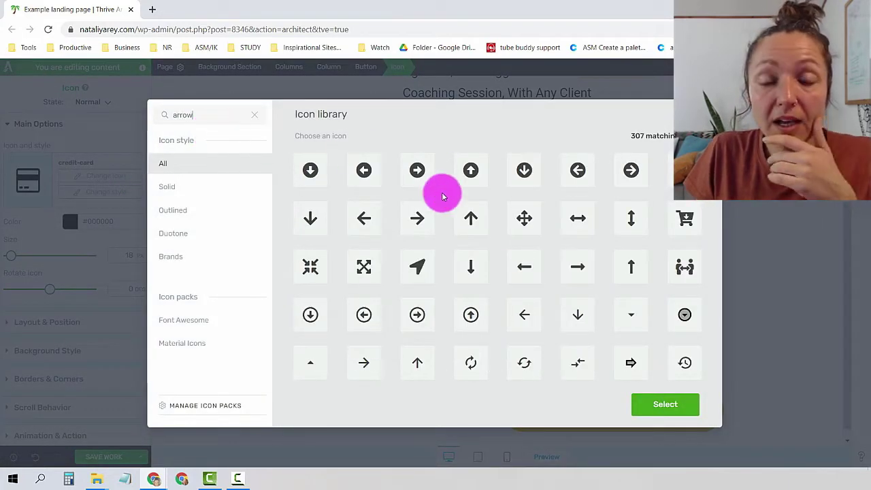
{"action": "left_click", "coordinate": [429, 227]}
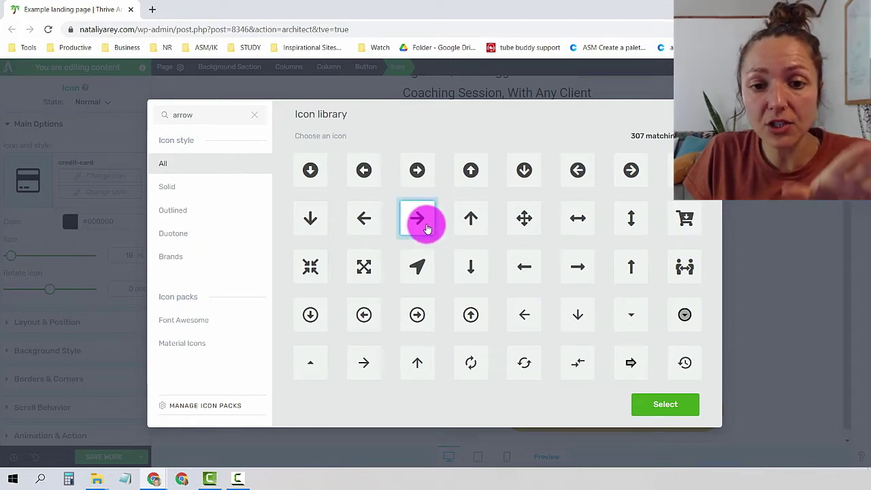
{"action": "left_click", "coordinate": [670, 407]}
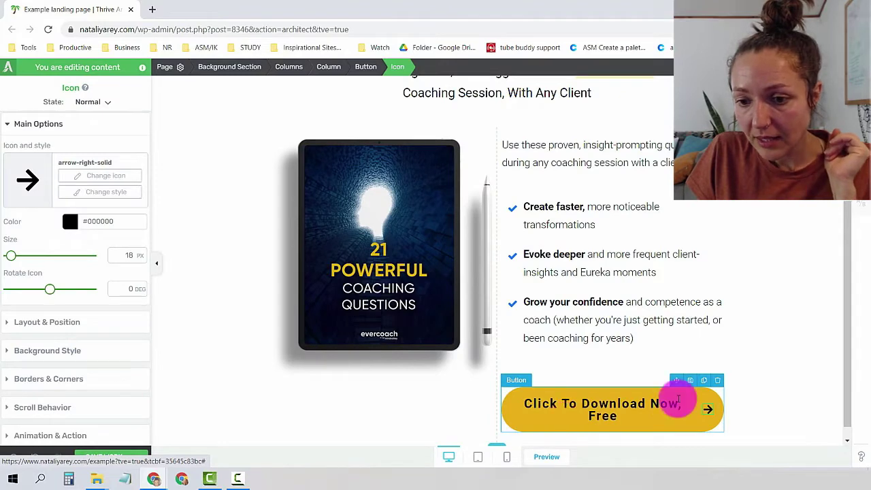
{"action": "left_click", "coordinate": [589, 402]}
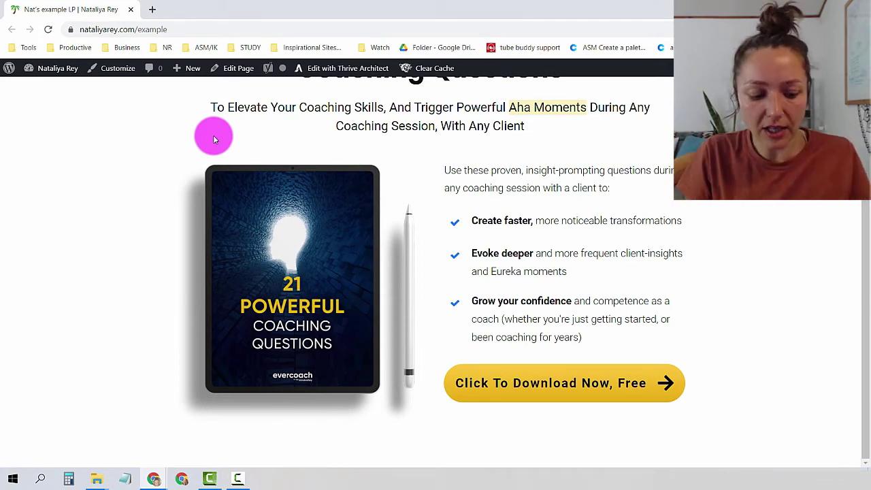
{"action": "key", "text": "alt+Tab"}
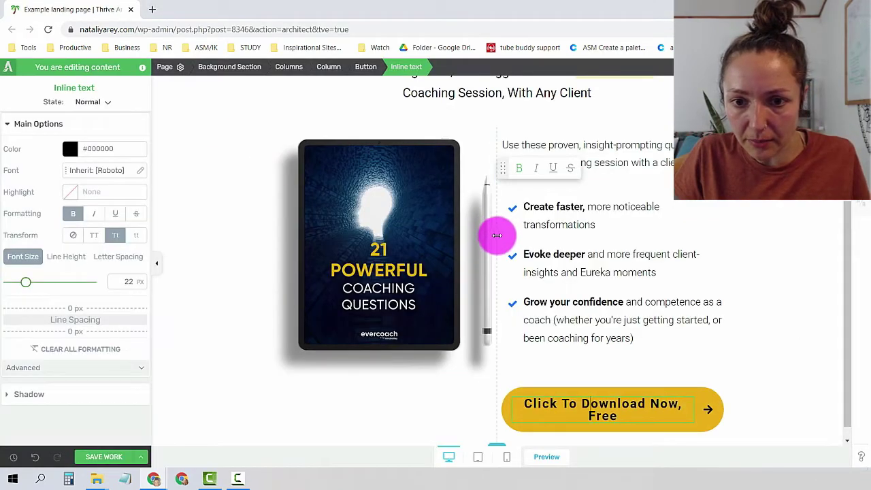
Drag the column divider to about 48/52, then select the whole two-column layout
{"action": "left_click", "coordinate": [521, 145]}
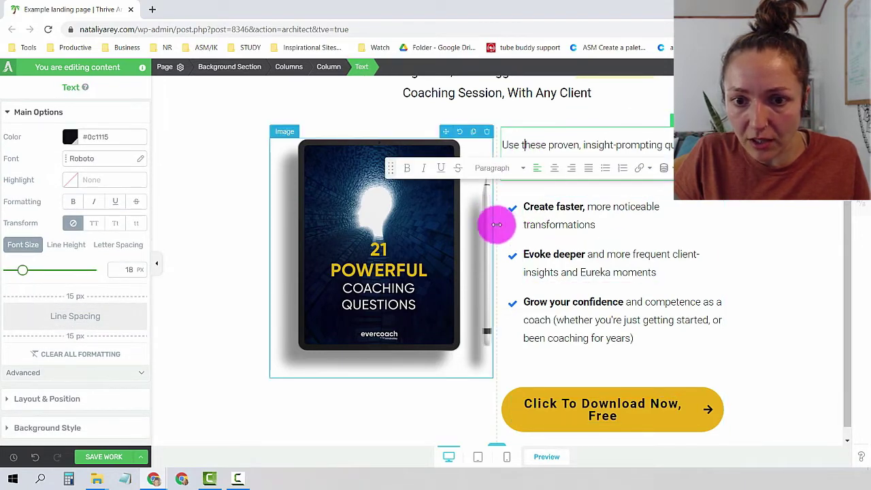
{"action": "mouse_move", "coordinate": [492, 222]}
{"action": "left_mouse_down"}
{"action": "mouse_move", "coordinate": [472, 221]}
{"action": "mouse_move", "coordinate": [486, 224]}
{"action": "left_mouse_up"}
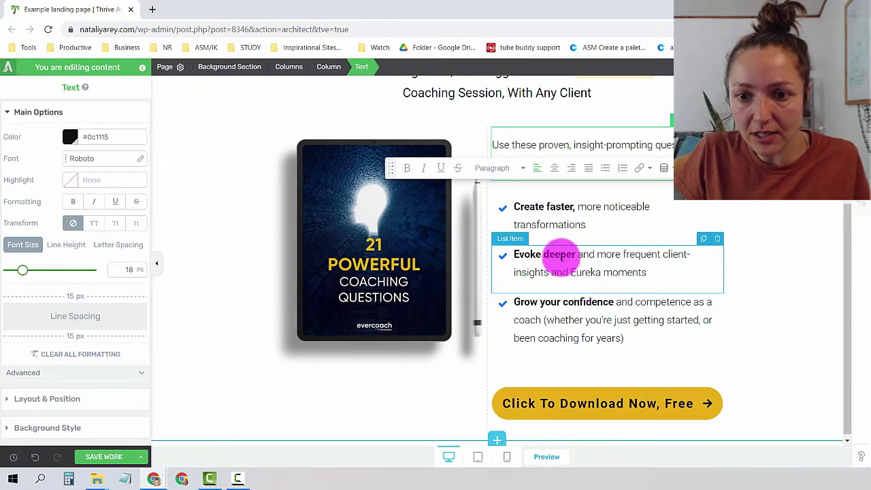
{"action": "left_click", "coordinate": [552, 254]}
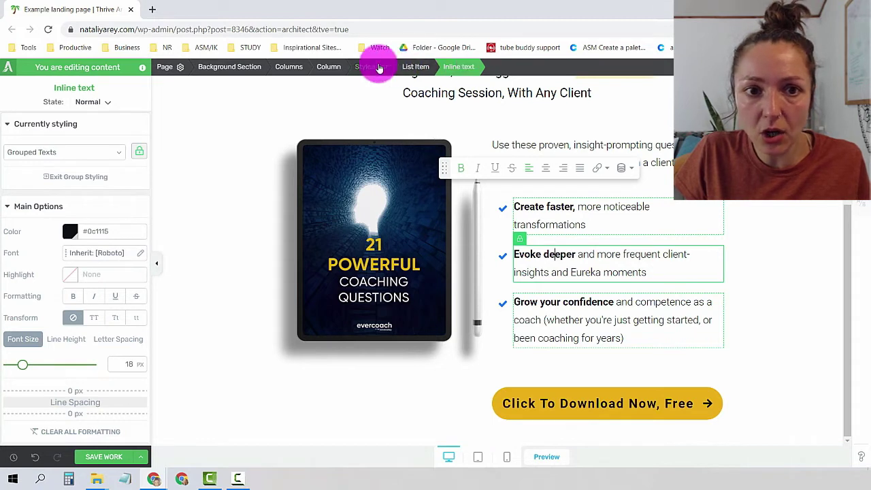
{"action": "left_click", "coordinate": [296, 68]}
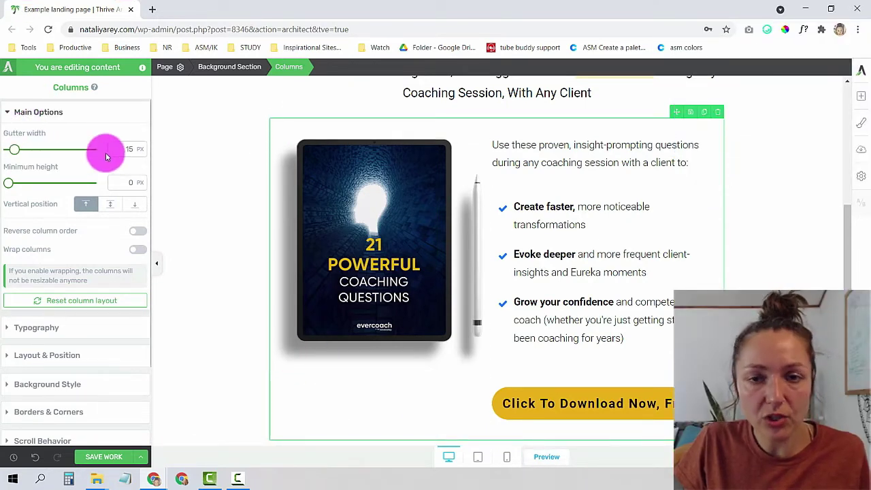
Set the columns' gutter width to 50
{"action": "double_click", "coordinate": [127, 149]}
{"action": "type", "text": "50"}
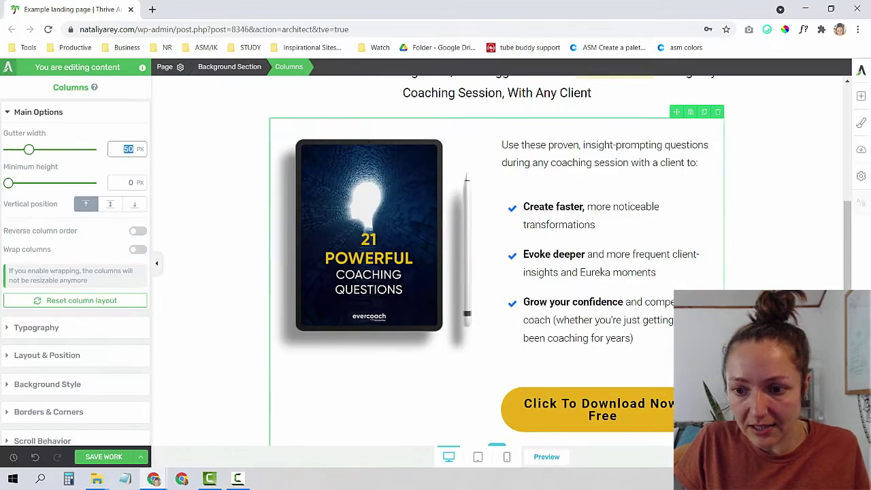
{"action": "key", "text": "Escape"}
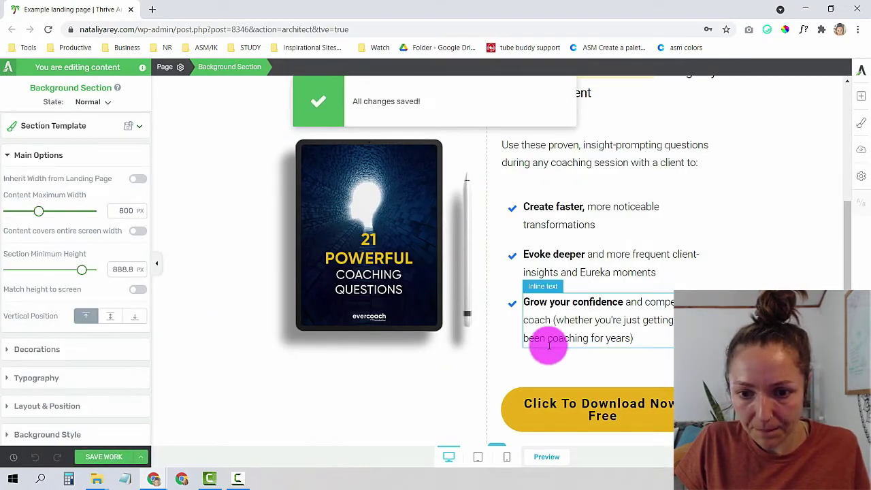
Give the download button a -14 px top margin and save the page
{"action": "left_click", "coordinate": [537, 395]}
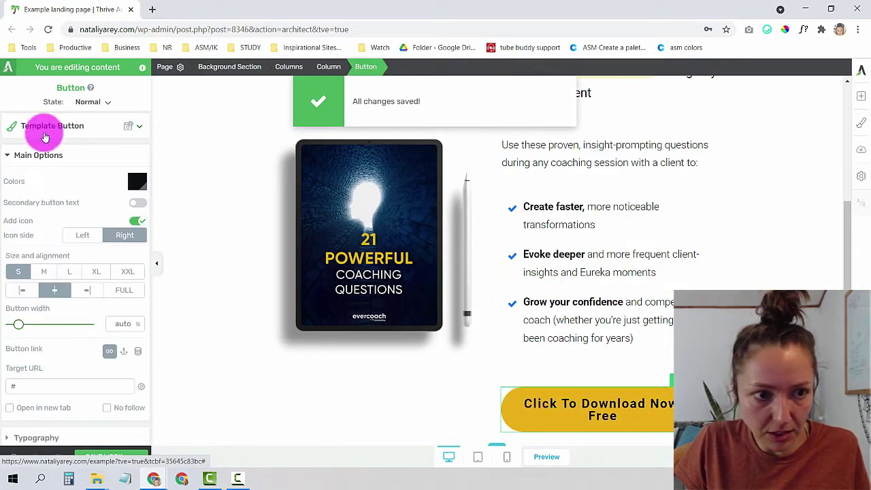
{"action": "left_click", "coordinate": [39, 155]}
{"action": "left_click", "coordinate": [55, 211]}
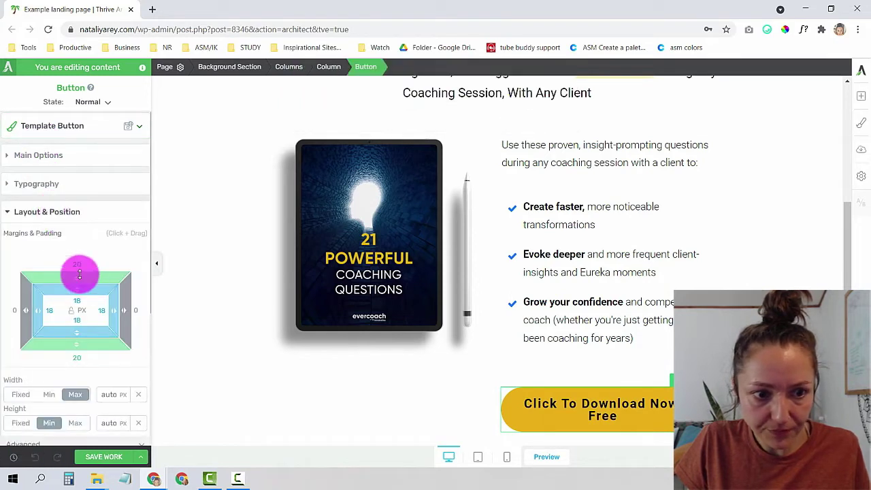
{"action": "left_click_drag", "start_coordinate": [77, 266], "coordinate": [74, 289]}
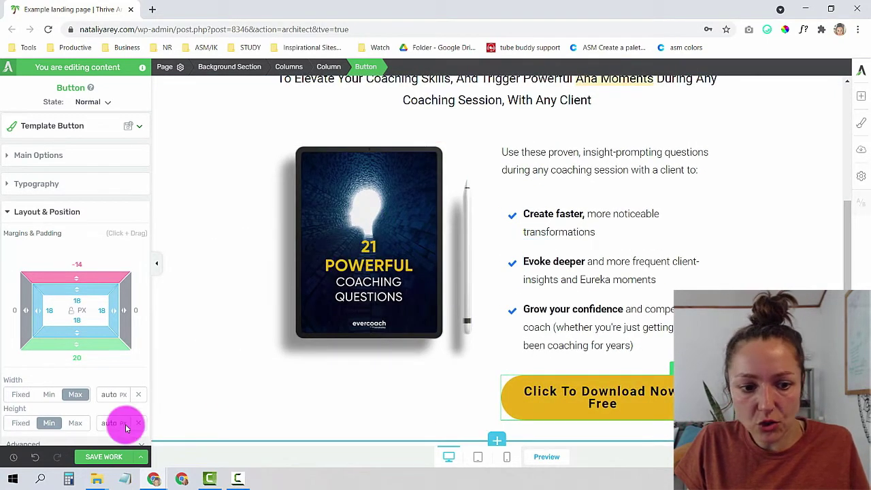
{"action": "left_click", "coordinate": [111, 457]}
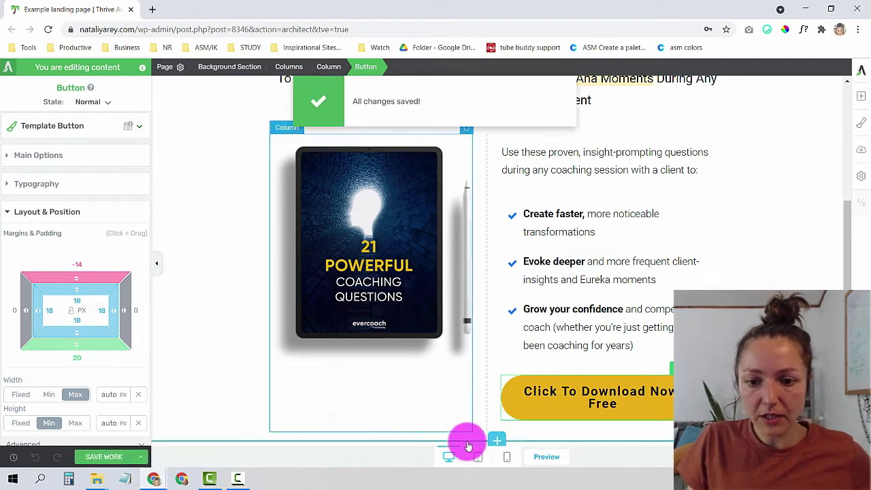
Preview the landing page in a new tab, scroll through it, then return to the editor
{"action": "left_click", "coordinate": [554, 456]}
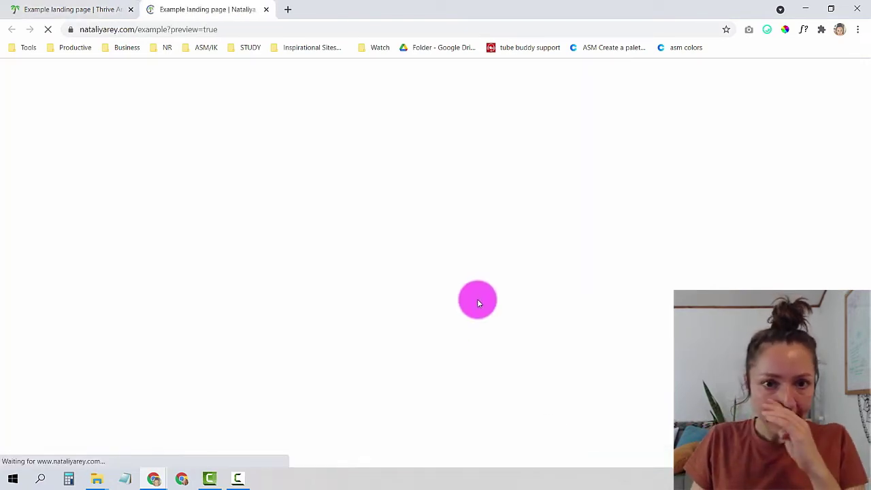
{"action": "scroll", "coordinate": [469, 306], "scroll_direction": "down", "scroll_amount": 2}
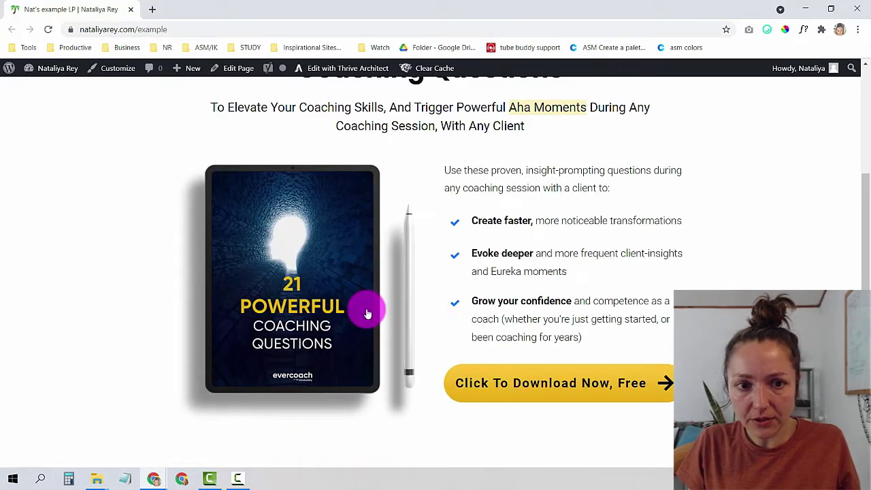
{"action": "scroll", "coordinate": [363, 306], "scroll_direction": "up", "scroll_amount": 2}
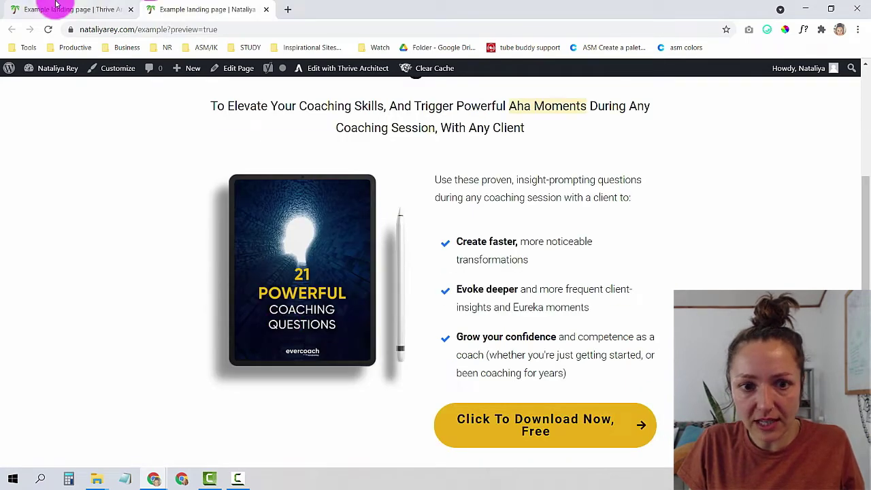
{"action": "left_click", "coordinate": [57, 5]}
{"action": "left_click", "coordinate": [326, 202]}
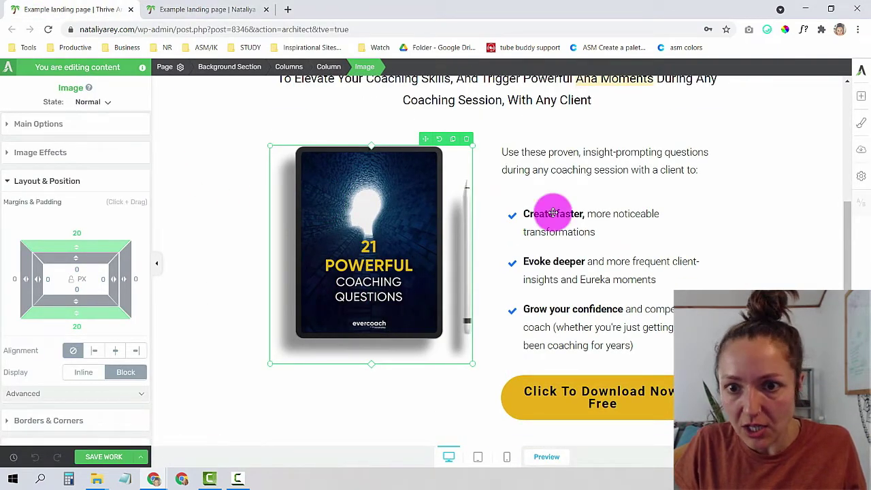
Duplicate the top Background Section
{"action": "scroll", "coordinate": [777, 254], "scroll_direction": "up", "scroll_amount": 3}
{"action": "left_click", "coordinate": [800, 140]}
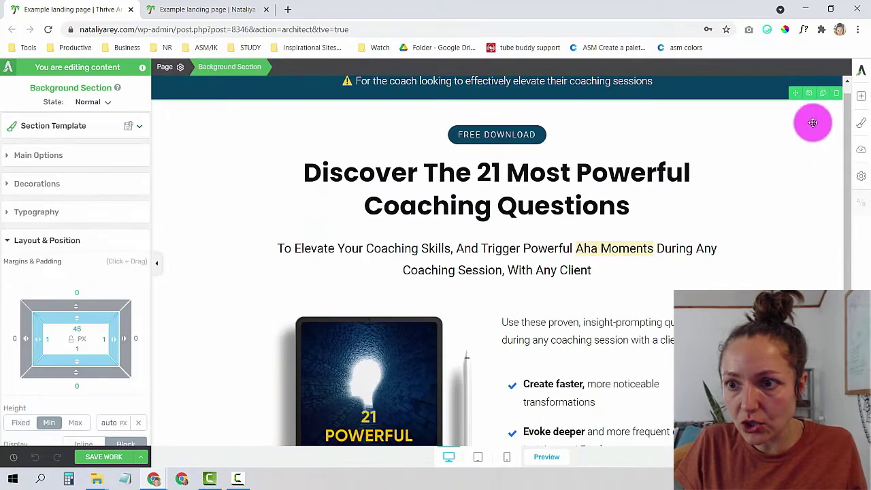
{"action": "left_click", "coordinate": [822, 101]}
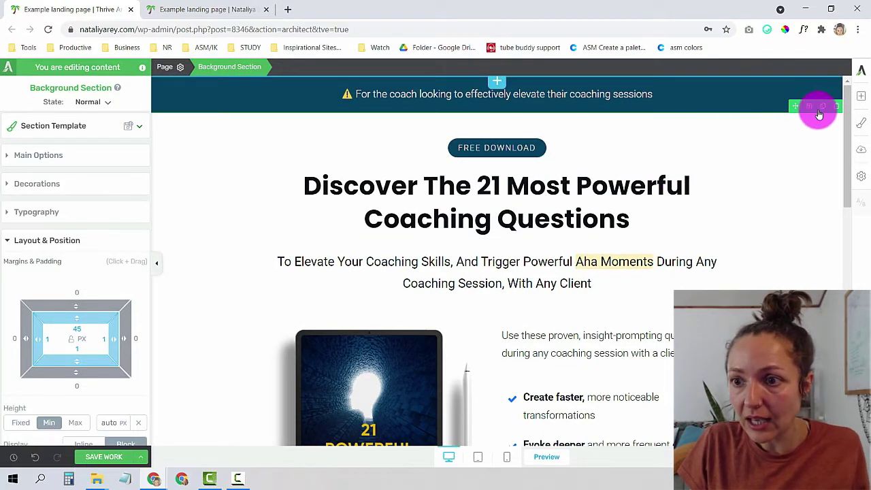
{"action": "scroll", "coordinate": [801, 136], "scroll_direction": "down", "scroll_amount": 10}
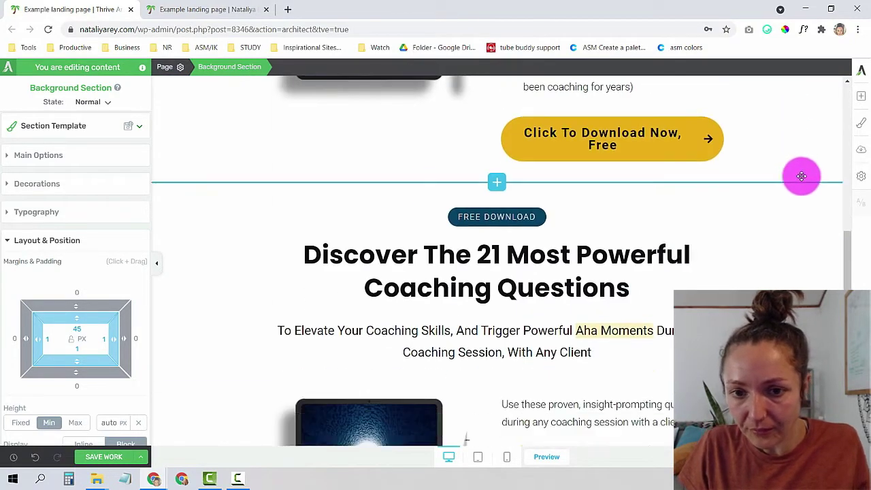
{"action": "scroll", "coordinate": [566, 216], "scroll_direction": "up", "scroll_amount": 1}
{"action": "scroll", "coordinate": [550, 233], "scroll_direction": "down", "scroll_amount": 2}
{"action": "scroll", "coordinate": [559, 166], "scroll_direction": "up", "scroll_amount": 2}
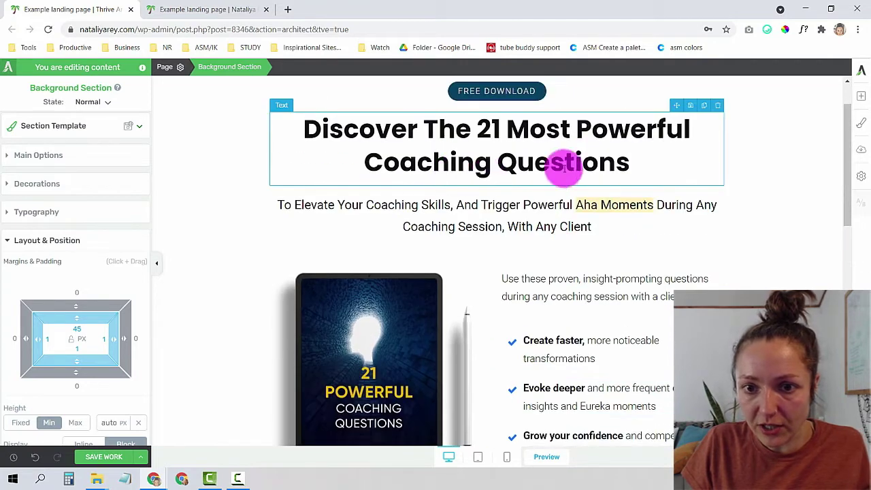
{"action": "scroll", "coordinate": [537, 211], "scroll_direction": "down", "scroll_amount": 1}
{"action": "scroll", "coordinate": [530, 229], "scroll_direction": "down", "scroll_amount": 1}
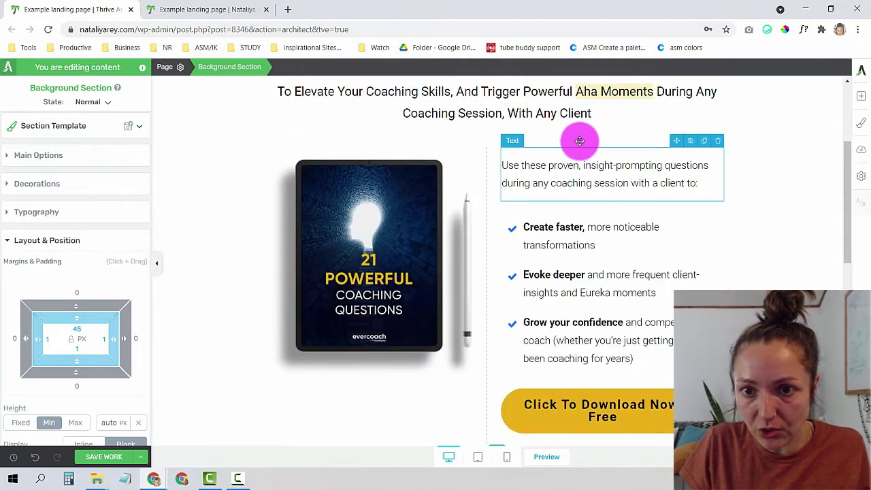
Delete the columns from the first copy and the badge, heading and subtitle from the second
{"action": "left_click", "coordinate": [718, 134]}
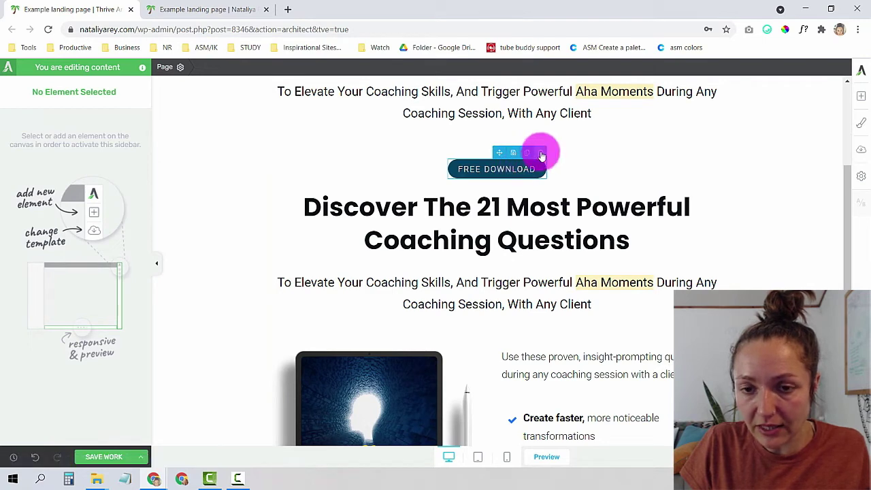
{"action": "left_click", "coordinate": [540, 152]}
{"action": "left_click", "coordinate": [719, 153]}
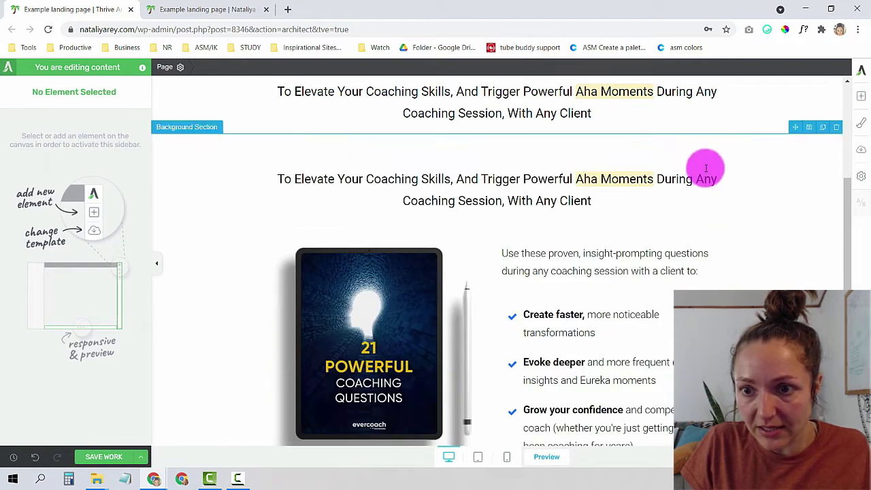
{"action": "left_click", "coordinate": [718, 153]}
{"action": "scroll", "coordinate": [645, 178], "scroll_direction": "up", "scroll_amount": 2}
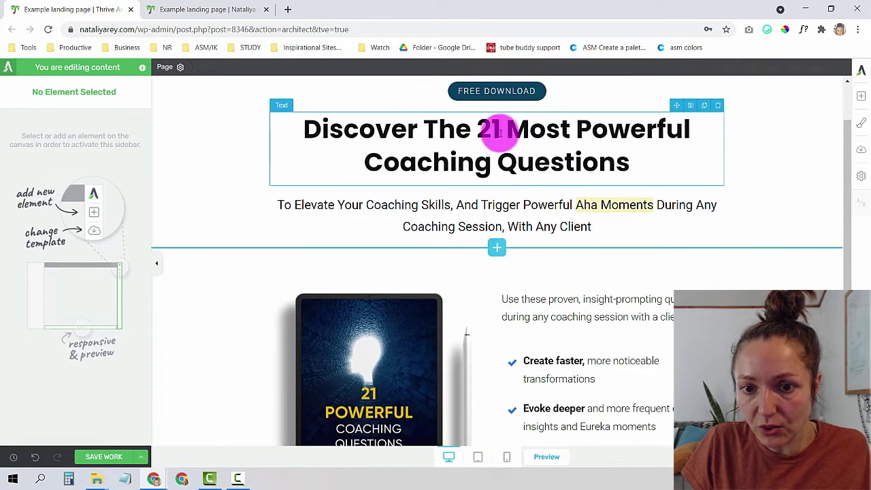
{"action": "left_click", "coordinate": [216, 199]}
{"action": "scroll", "coordinate": [223, 274], "scroll_direction": "down", "scroll_amount": 2}
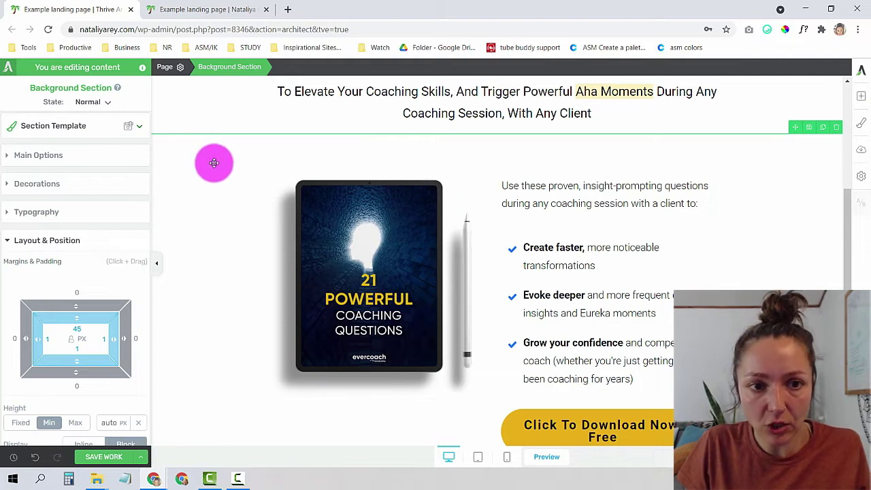
Change the section's Content Maximum Width from 1080 to 900 px and save
{"action": "left_click", "coordinate": [38, 155]}
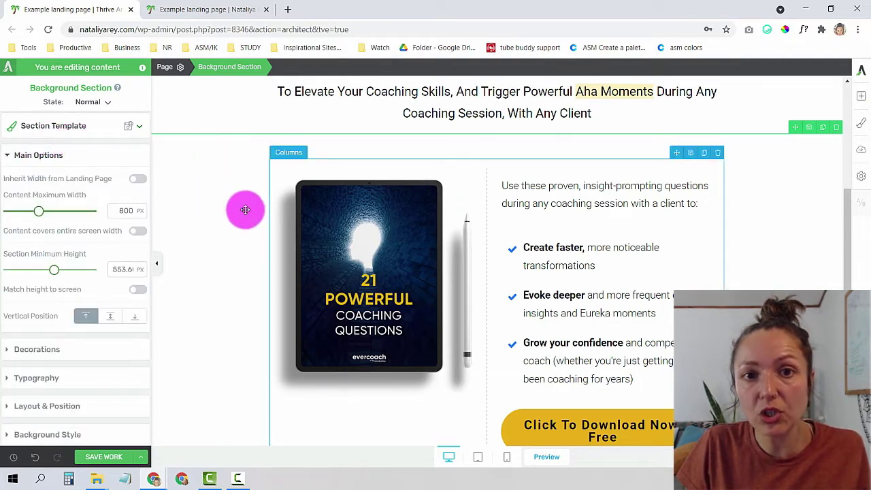
{"action": "scroll", "coordinate": [243, 206], "scroll_direction": "up", "scroll_amount": 1}
{"action": "scroll", "coordinate": [181, 277], "scroll_direction": "down", "scroll_amount": 1}
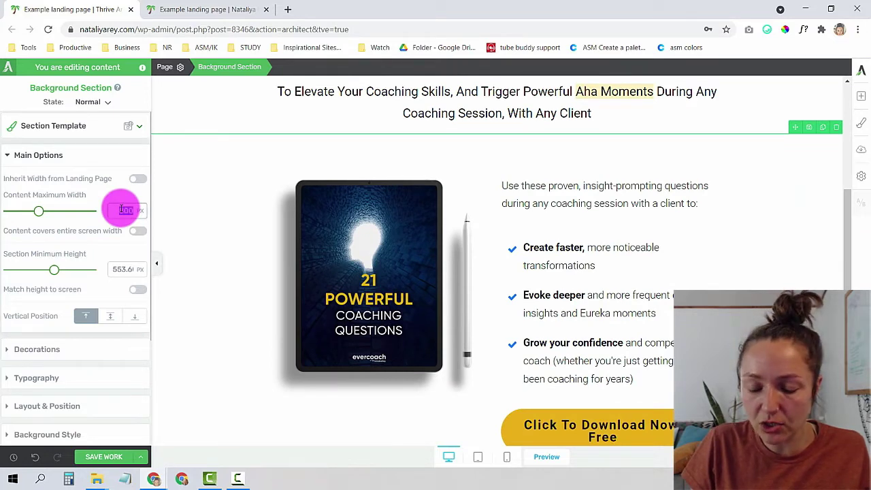
{"action": "type", "text": "1400"}
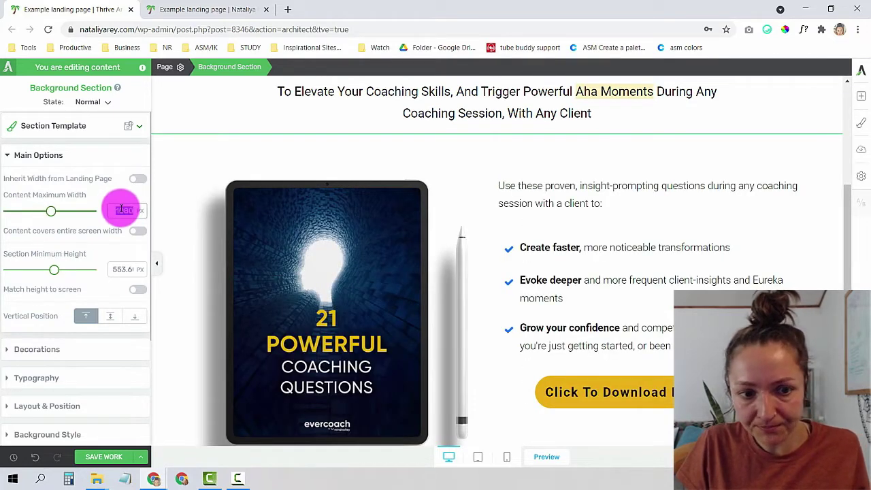
{"action": "type", "text": "1000"}
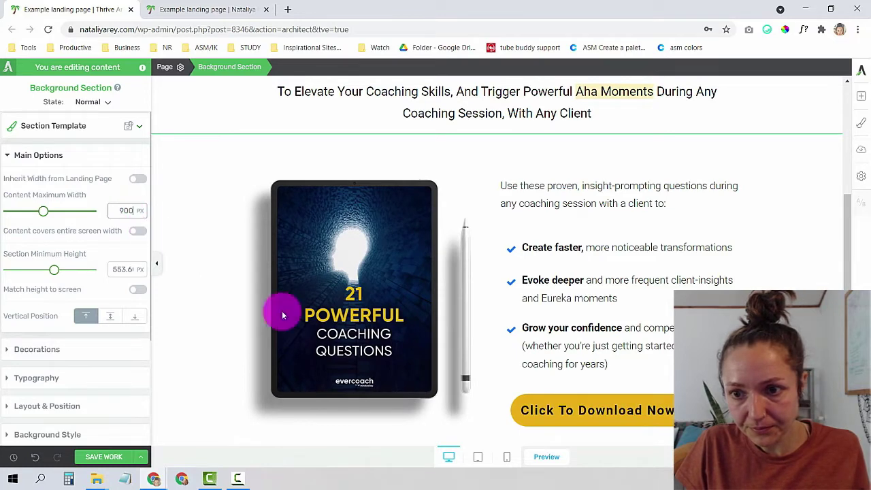
{"action": "scroll", "coordinate": [391, 353], "scroll_direction": "up", "scroll_amount": 3}
{"action": "scroll", "coordinate": [390, 353], "scroll_direction": "down", "scroll_amount": 3}
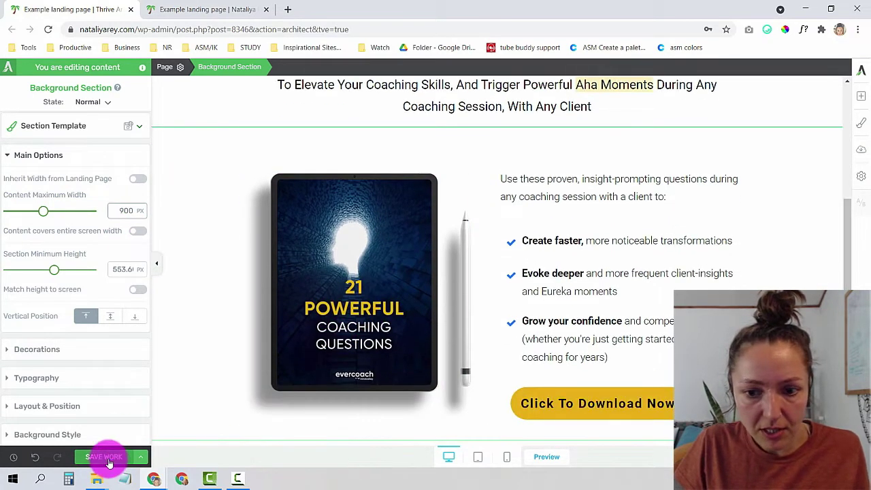
{"action": "left_click", "coordinate": [105, 456]}
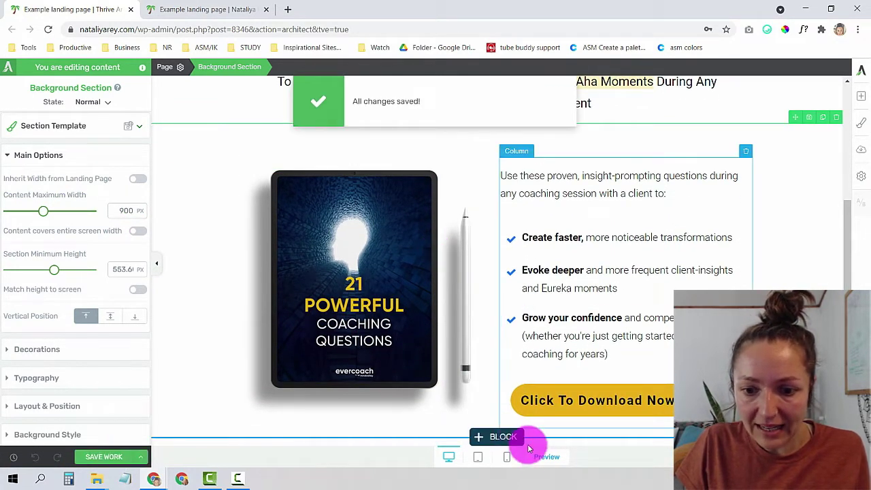
{"action": "left_click", "coordinate": [546, 457]}
{"action": "left_click", "coordinate": [401, 9]}
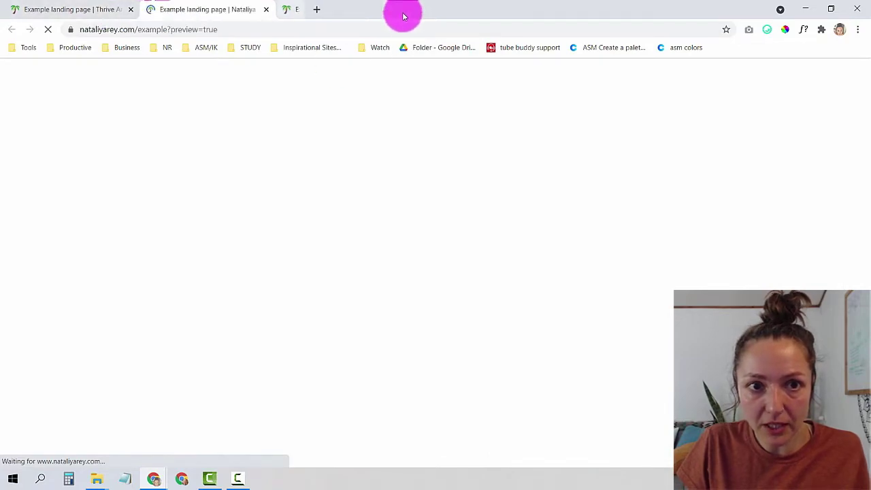
{"action": "scroll", "coordinate": [379, 126], "scroll_direction": "down", "scroll_amount": 2}
{"action": "scroll", "coordinate": [380, 126], "scroll_direction": "up", "scroll_amount": 2}
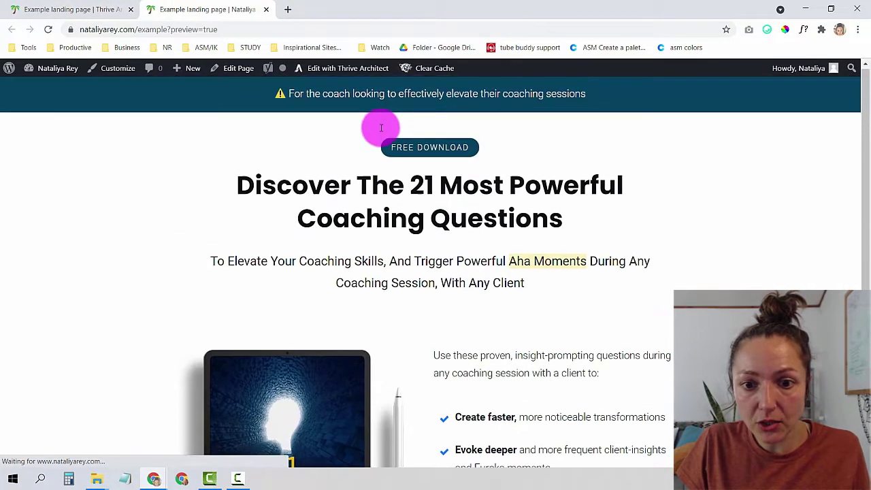
{"action": "scroll", "coordinate": [376, 136], "scroll_direction": "down", "scroll_amount": 2}
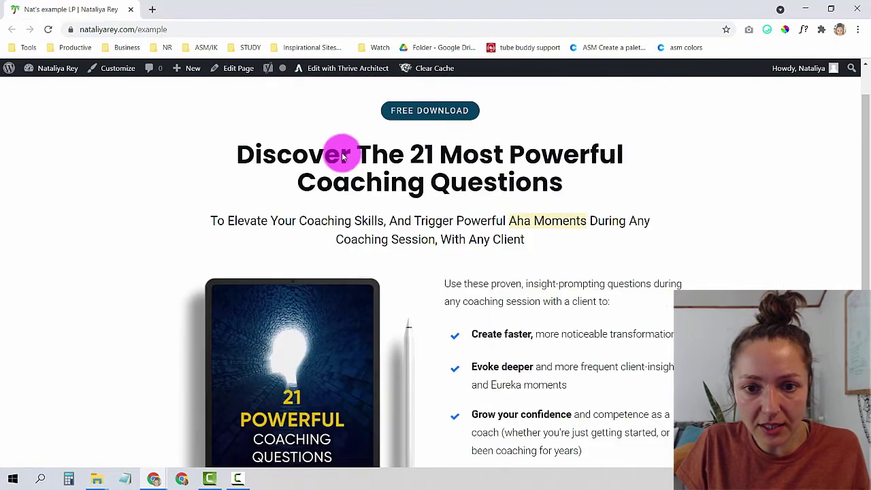
{"action": "scroll", "coordinate": [340, 150], "scroll_direction": "down", "scroll_amount": 2}
{"action": "scroll", "coordinate": [393, 272], "scroll_direction": "up", "scroll_amount": 2}
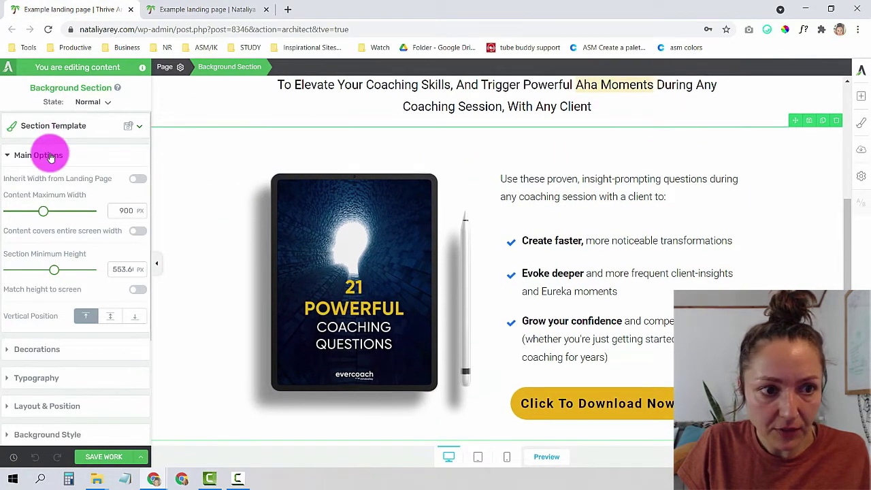
Try a 0 top padding on the section, undo it back to 45 px, and save
{"action": "left_click", "coordinate": [45, 154]}
{"action": "left_click", "coordinate": [31, 238]}
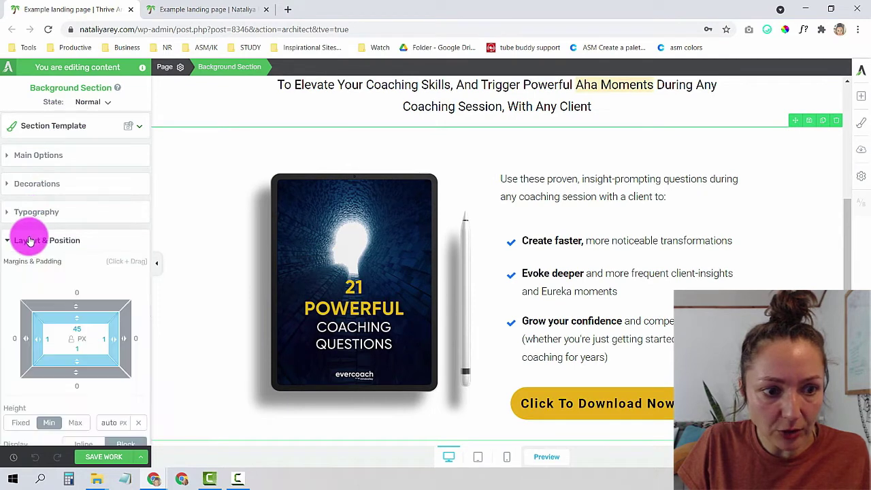
{"action": "left_click", "coordinate": [78, 330]}
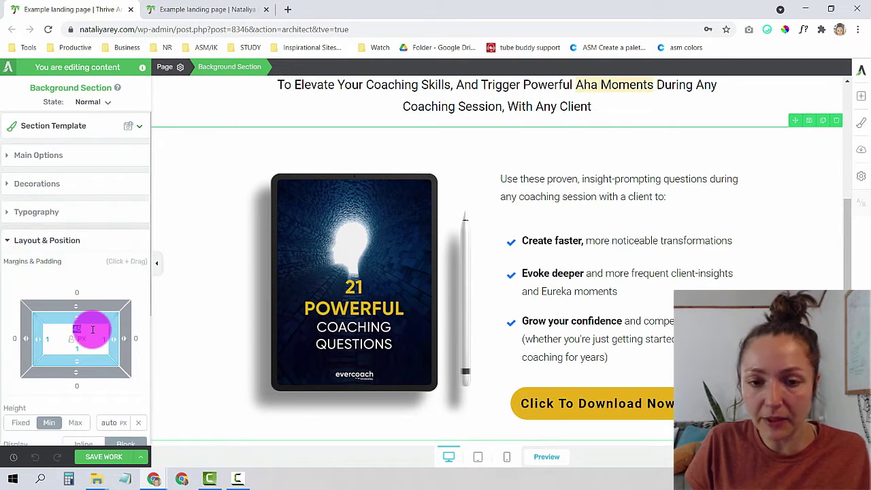
{"action": "type", "text": "0"}
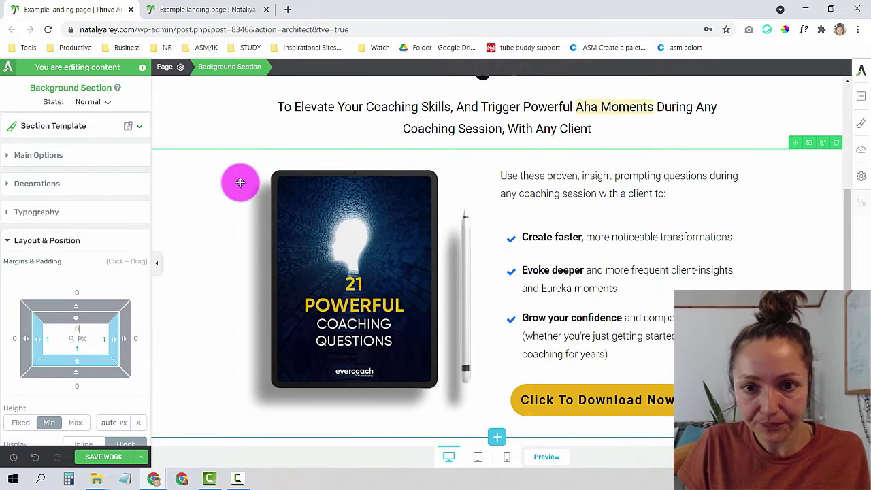
{"action": "key", "text": "ctrl+z"}
{"action": "left_click", "coordinate": [109, 457]}
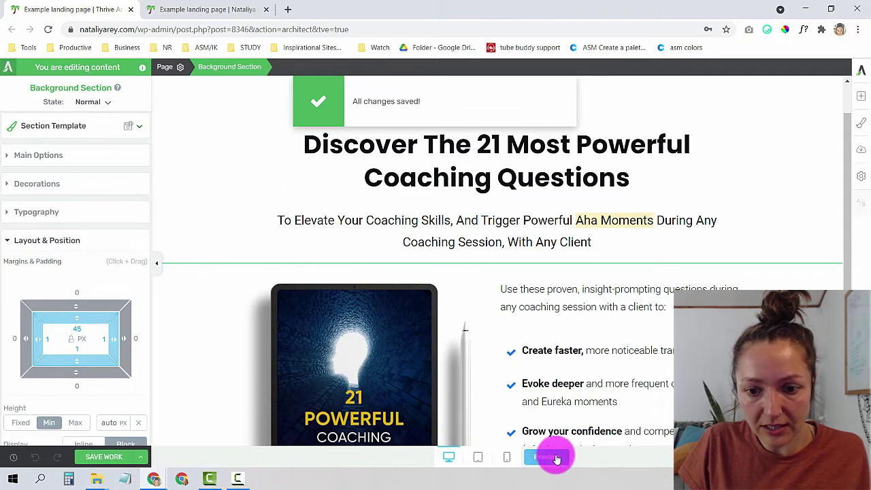
Preview the saved landing page and scroll through it
{"action": "left_click", "coordinate": [551, 457]}
{"action": "left_click", "coordinate": [402, 10]}
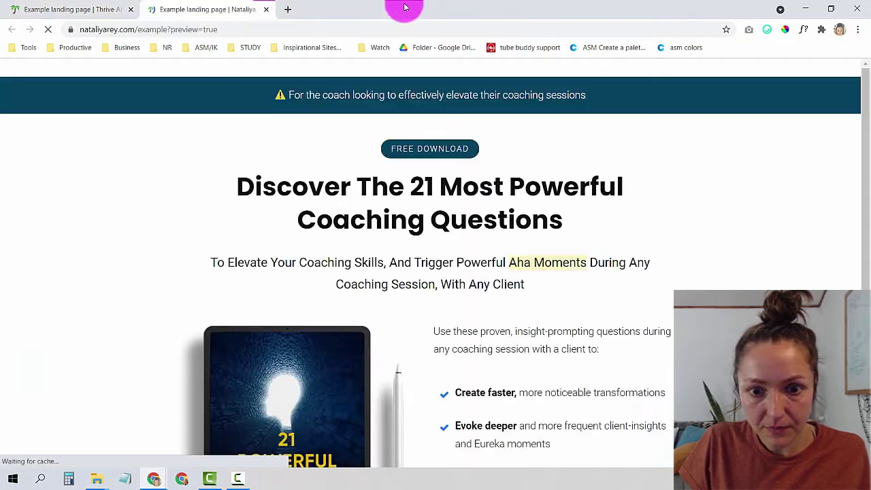
{"action": "scroll", "coordinate": [324, 190], "scroll_direction": "down", "scroll_amount": 2}
{"action": "scroll", "coordinate": [324, 197], "scroll_direction": "up", "scroll_amount": 2}
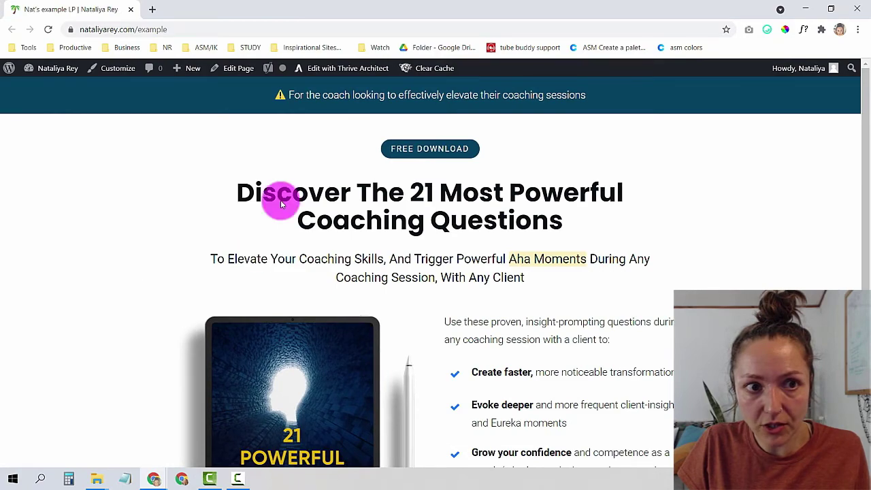
{"action": "scroll", "coordinate": [324, 283], "scroll_direction": "down", "scroll_amount": 1}
{"action": "scroll", "coordinate": [323, 284], "scroll_direction": "up", "scroll_amount": 1}
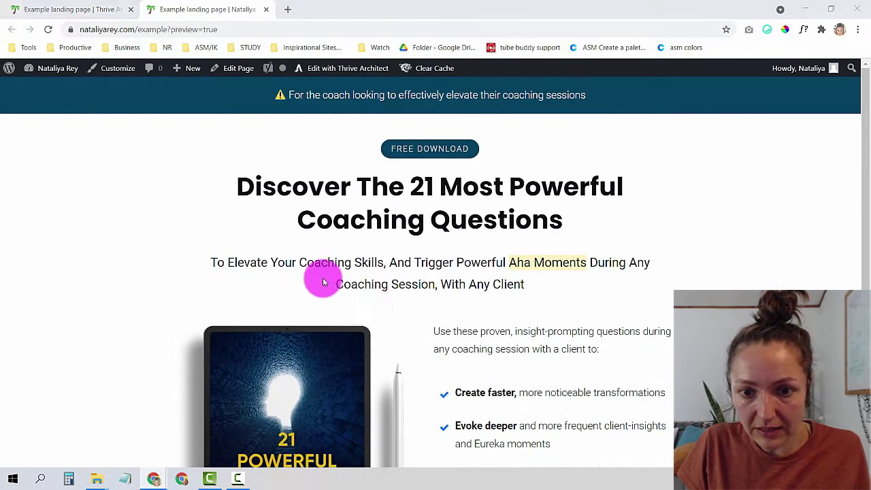
{"action": "scroll", "coordinate": [369, 295], "scroll_direction": "down", "scroll_amount": 2}
{"action": "scroll", "coordinate": [370, 293], "scroll_direction": "up", "scroll_amount": 2}
{"action": "scroll", "coordinate": [367, 296], "scroll_direction": "down", "scroll_amount": 2}
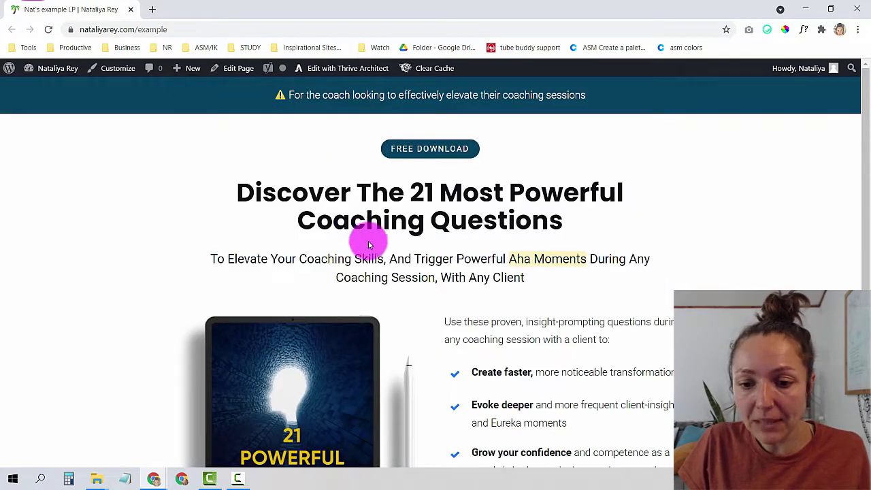
{"action": "scroll", "coordinate": [437, 373], "scroll_direction": "down", "scroll_amount": 2}
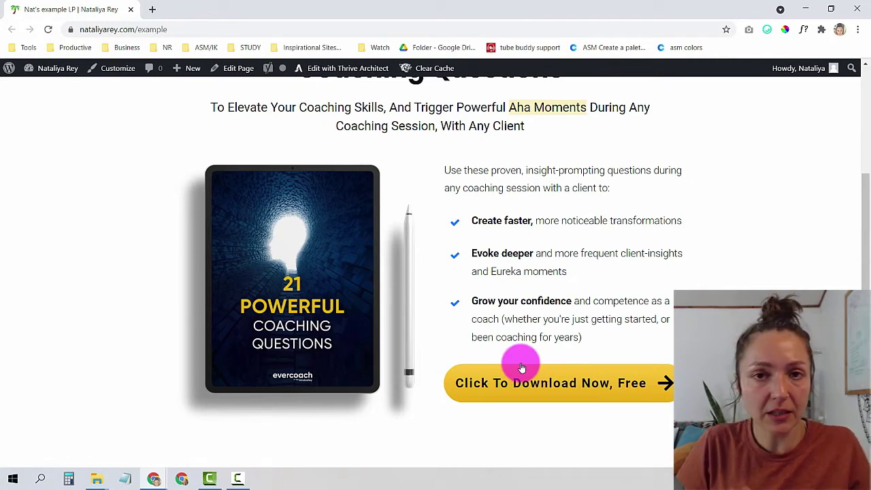
Back in the editor, use Save Work > Save and Preview to view the page live
{"action": "key", "text": "alt+Tab"}
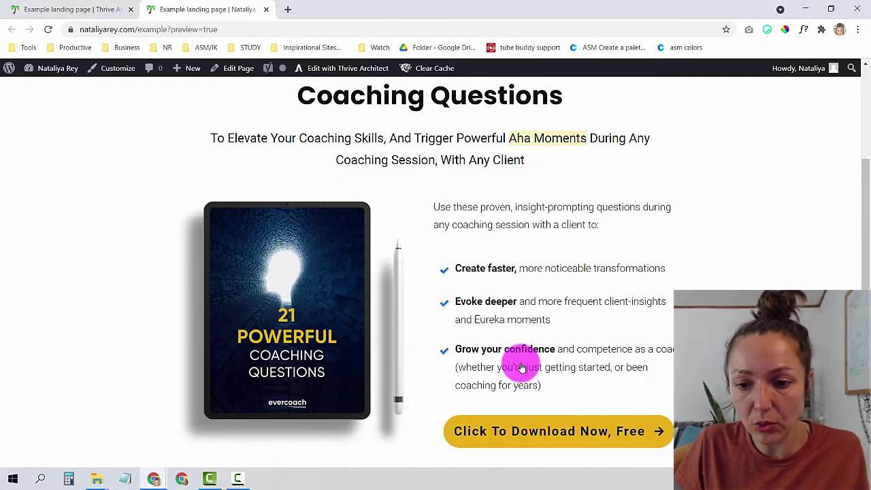
{"action": "scroll", "coordinate": [524, 182], "scroll_direction": "up", "scroll_amount": 2}
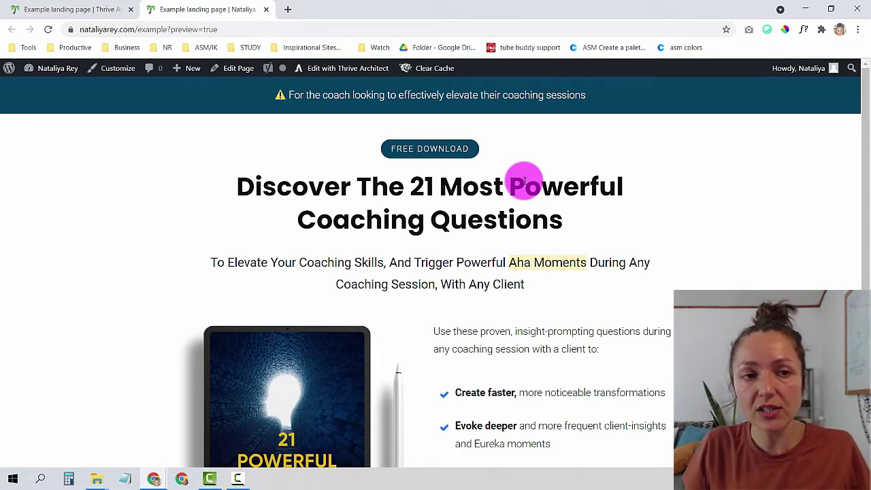
{"action": "left_click", "coordinate": [90, 10]}
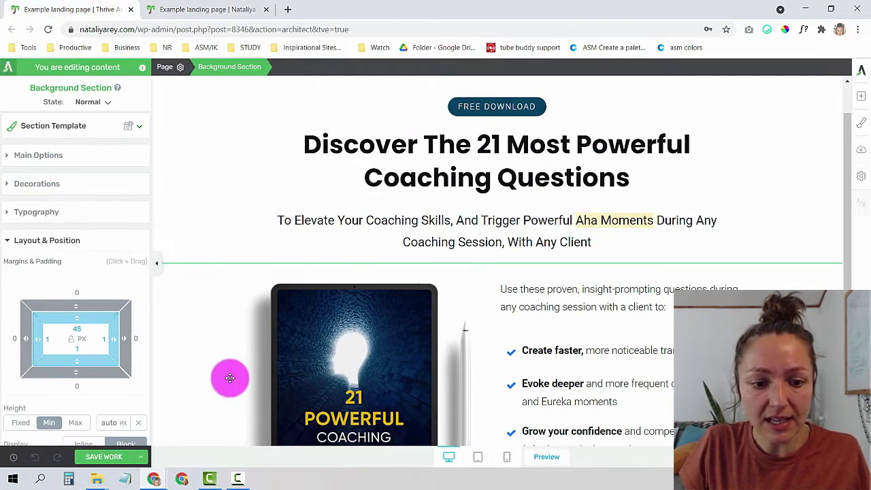
{"action": "left_click", "coordinate": [141, 457]}
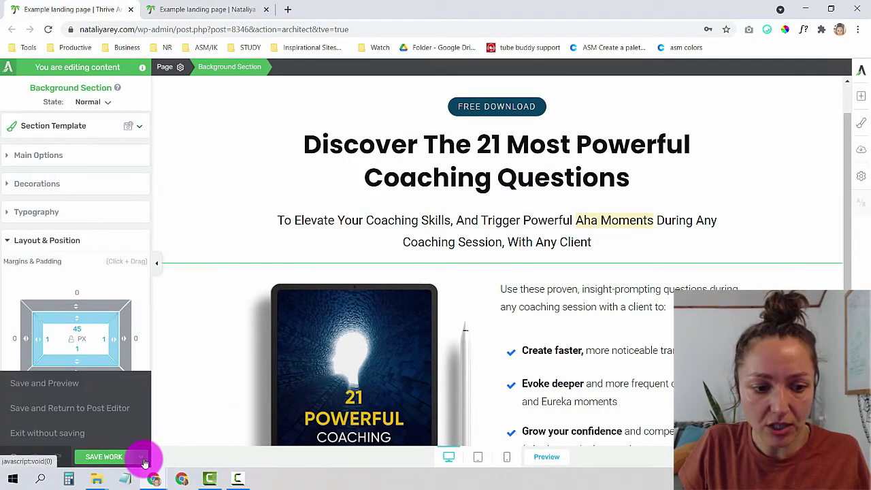
{"action": "left_click", "coordinate": [55, 385]}
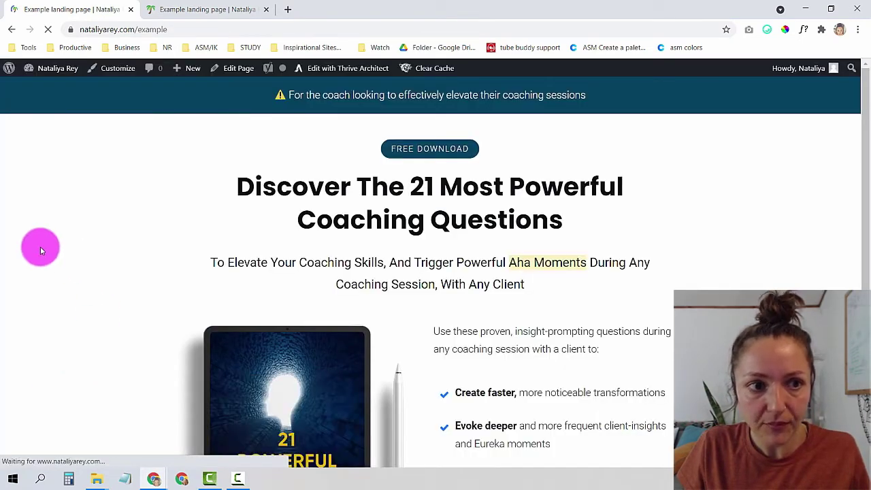
Open the WordPress Dashboard from the site-name menu in a new tab
{"action": "mouse_move", "coordinate": [42, 68]}
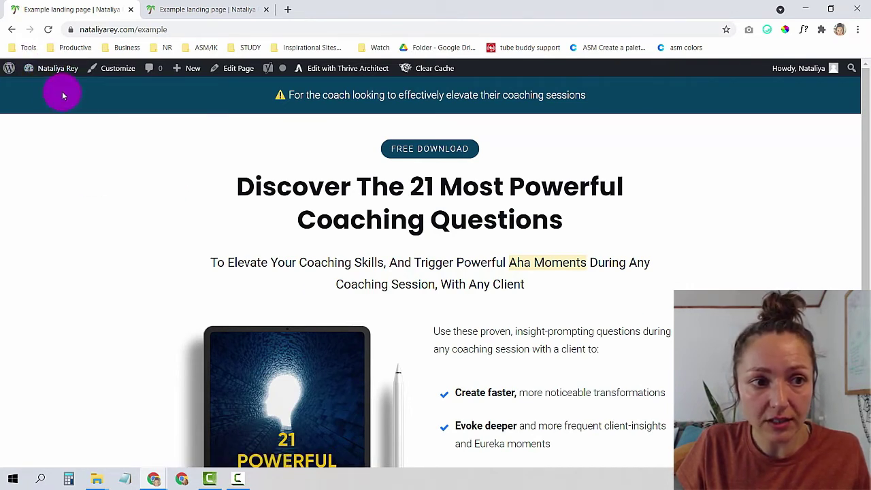
{"action": "right_click", "coordinate": [42, 92]}
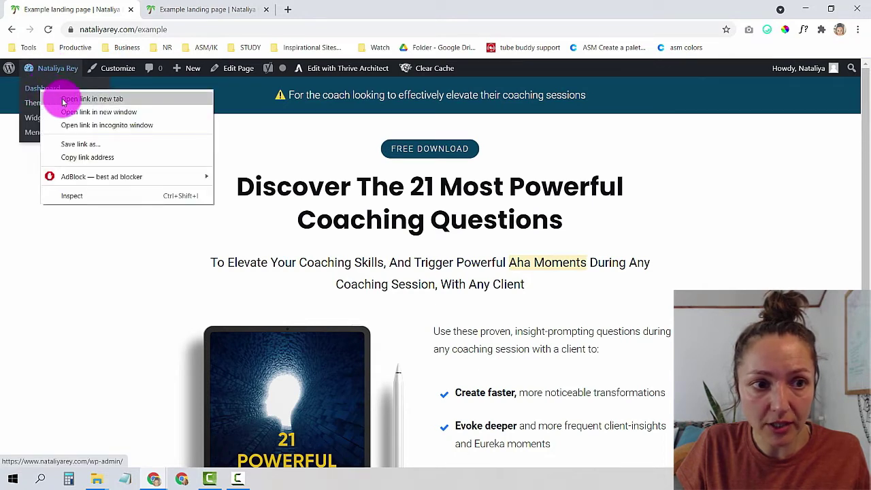
{"action": "left_click", "coordinate": [67, 102]}
{"action": "left_click_drag", "start_coordinate": [93, 8], "coordinate": [223, 9]}
Close the duplicate tab and go to Pages > All Pages in the dashboard
{"action": "left_click", "coordinate": [131, 10]}
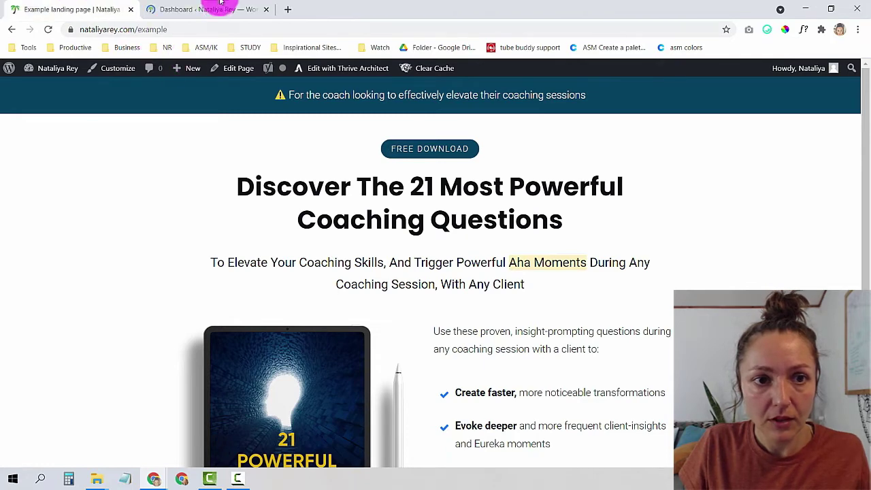
{"action": "left_click", "coordinate": [219, 8]}
{"action": "mouse_move", "coordinate": [30, 197]}
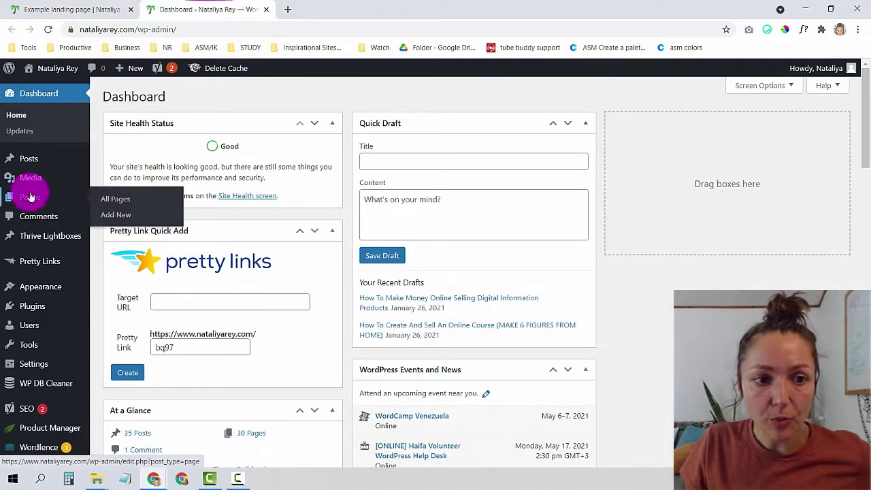
{"action": "left_click", "coordinate": [109, 199]}
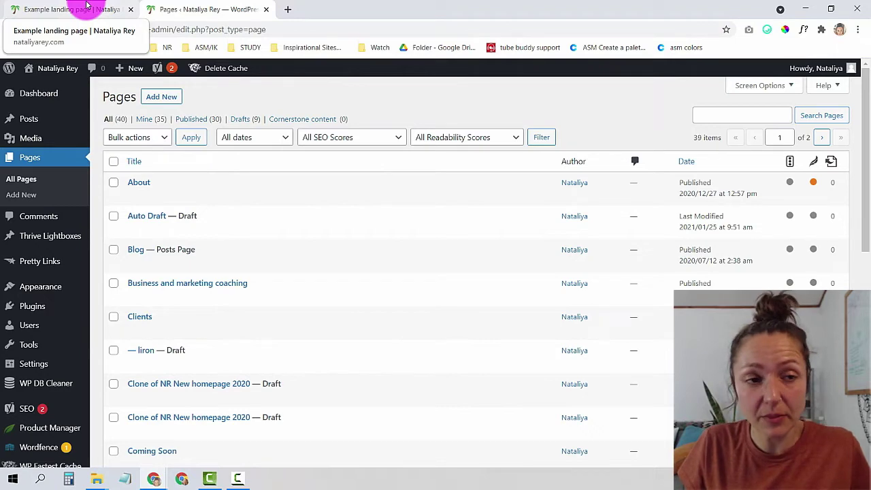
Find the Example landing page and open its Clone in a new tab
{"action": "left_click", "coordinate": [87, 5]}
{"action": "left_click", "coordinate": [164, 9]}
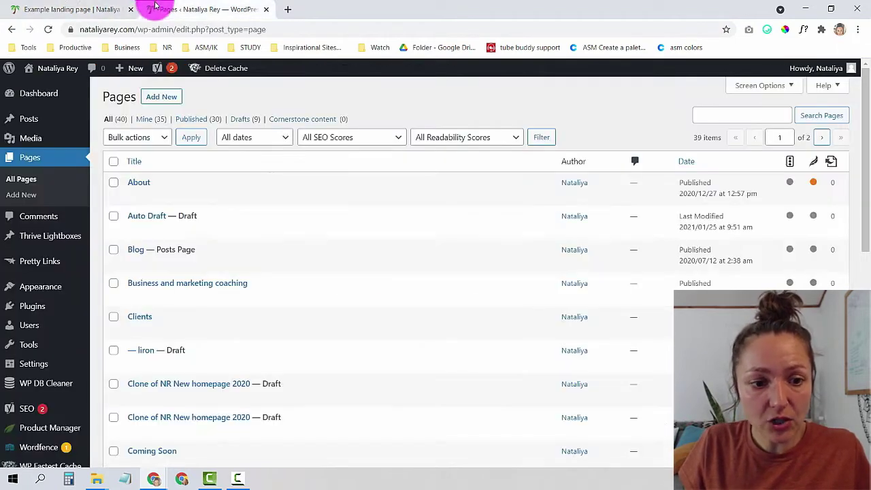
{"action": "scroll", "coordinate": [244, 220], "scroll_direction": "down", "scroll_amount": 4}
{"action": "scroll", "coordinate": [244, 219], "scroll_direction": "down", "scroll_amount": 3}
{"action": "left_click", "coordinate": [22, 122]}
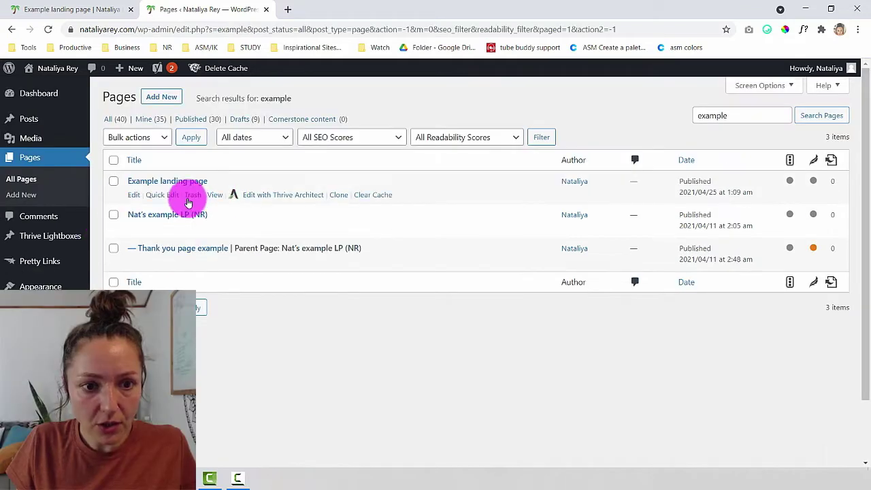
{"action": "right_click", "coordinate": [340, 198]}
{"action": "left_click", "coordinate": [364, 204]}
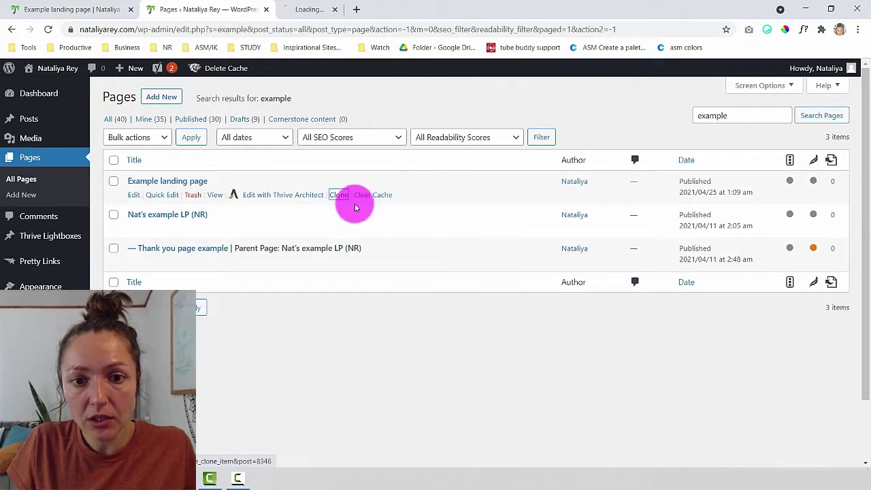
{"action": "left_click", "coordinate": [331, 7]}
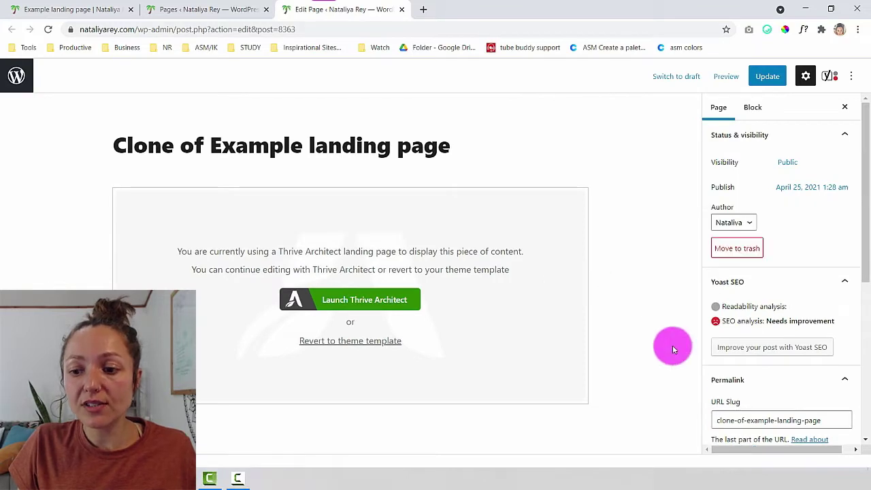
Preview the cloned page in a new tab and check its web address
{"action": "left_click", "coordinate": [726, 77]}
{"action": "left_click", "coordinate": [726, 181]}
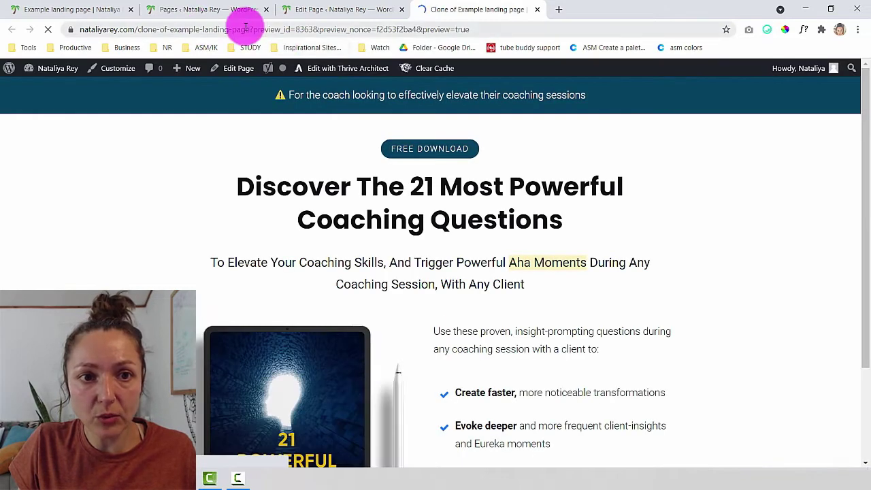
{"action": "left_click_drag", "start_coordinate": [249, 29], "coordinate": [41, 34]}
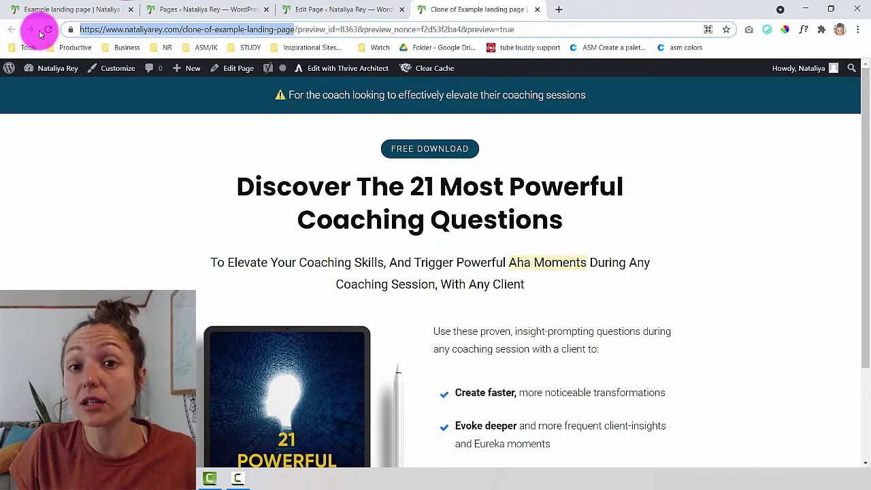
{"action": "left_click", "coordinate": [340, 9]}
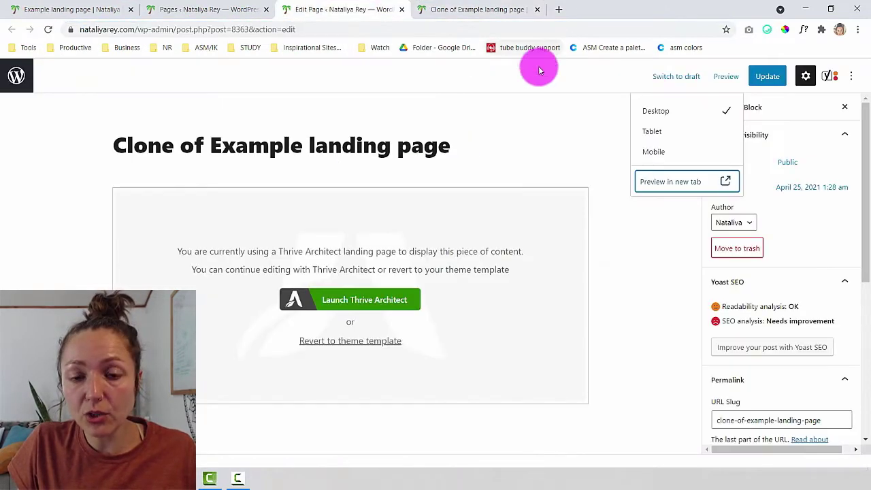
Retitle the clone 'Thank you page' and close its preview tab
{"action": "left_click", "coordinate": [252, 139]}
{"action": "mouse_move", "coordinate": [466, 183]}
{"action": "left_mouse_down"}
{"action": "mouse_move", "coordinate": [136, 124]}
{"action": "mouse_move", "coordinate": [91, 106]}
{"action": "left_mouse_up"}
{"action": "type", "text": "Thank you"}
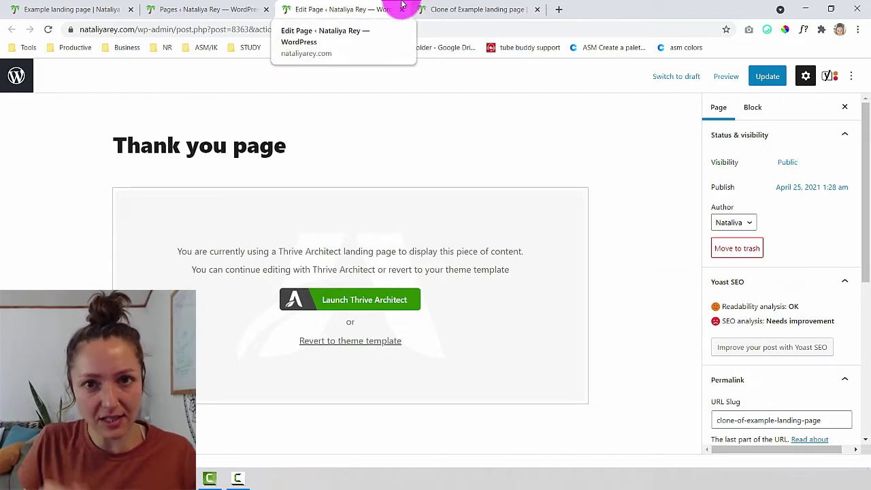
{"action": "left_click", "coordinate": [65, 10]}
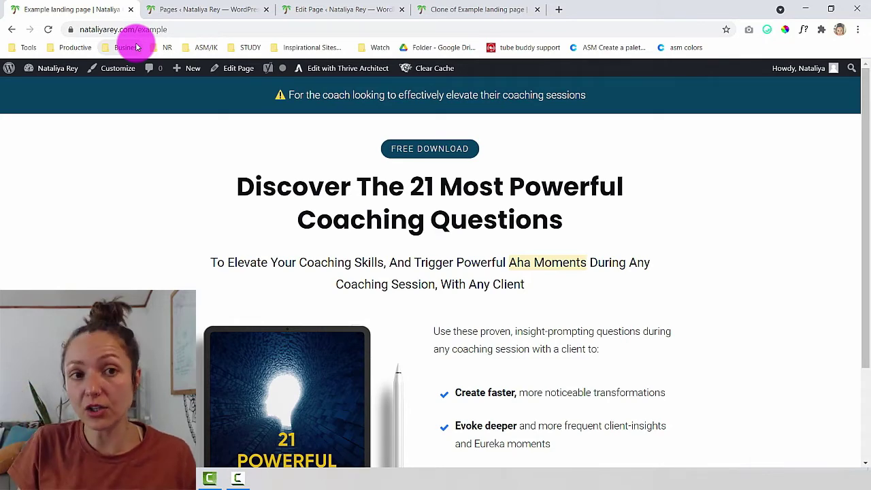
{"action": "left_click", "coordinate": [490, 10]}
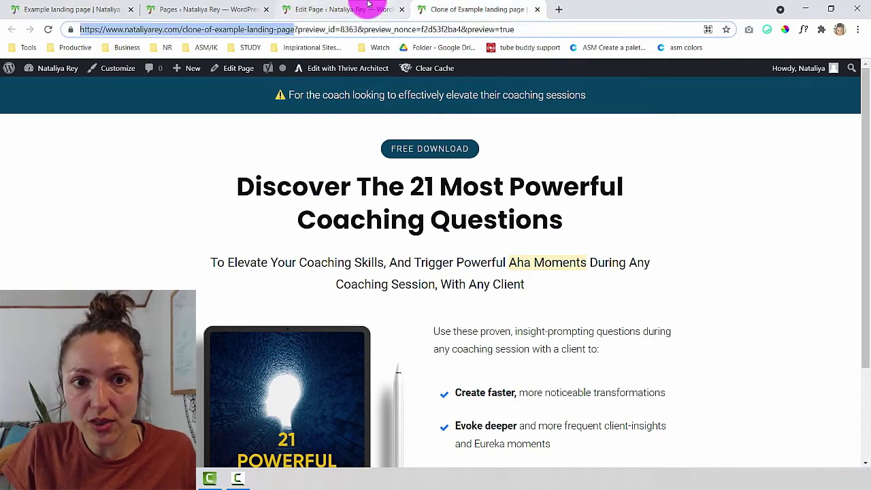
{"action": "left_click", "coordinate": [368, 4]}
{"action": "left_click", "coordinate": [537, 10]}
Set the URL slug to thank-you and the parent page to Example landing page
{"action": "scroll", "coordinate": [777, 214], "scroll_direction": "down", "scroll_amount": 5}
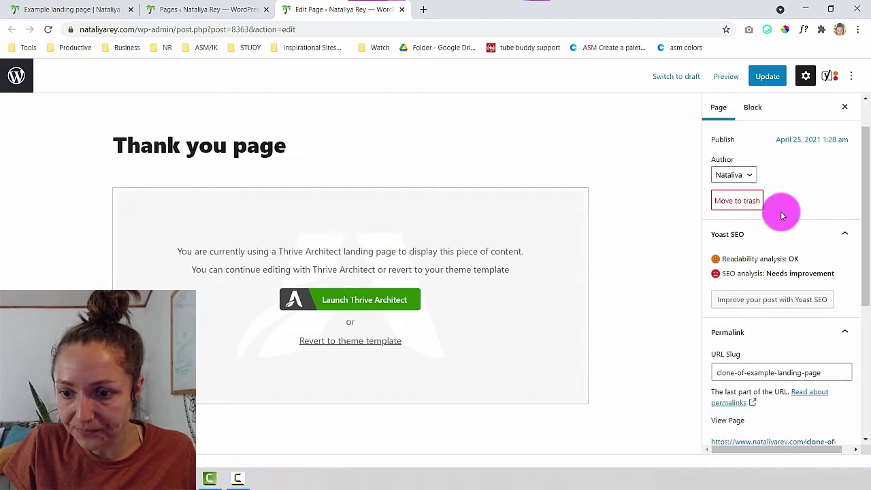
{"action": "scroll", "coordinate": [793, 204], "scroll_direction": "up", "scroll_amount": 2}
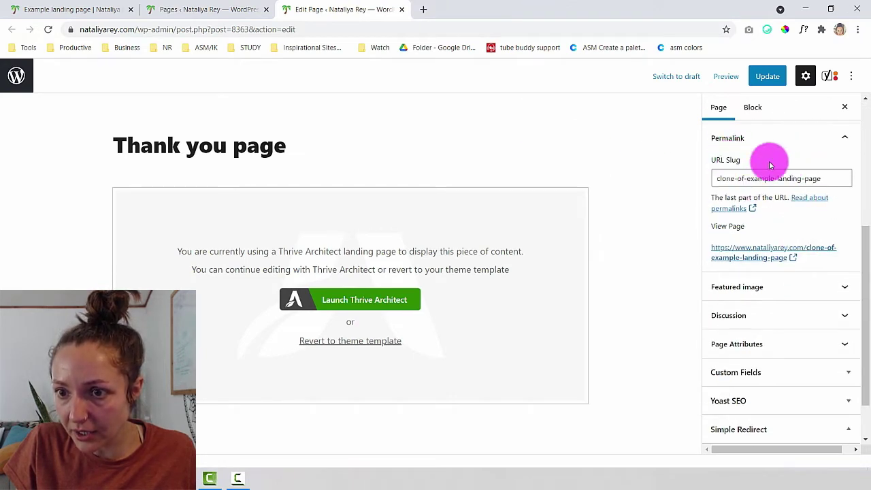
{"action": "left_click_drag", "start_coordinate": [836, 177], "coordinate": [674, 174]}
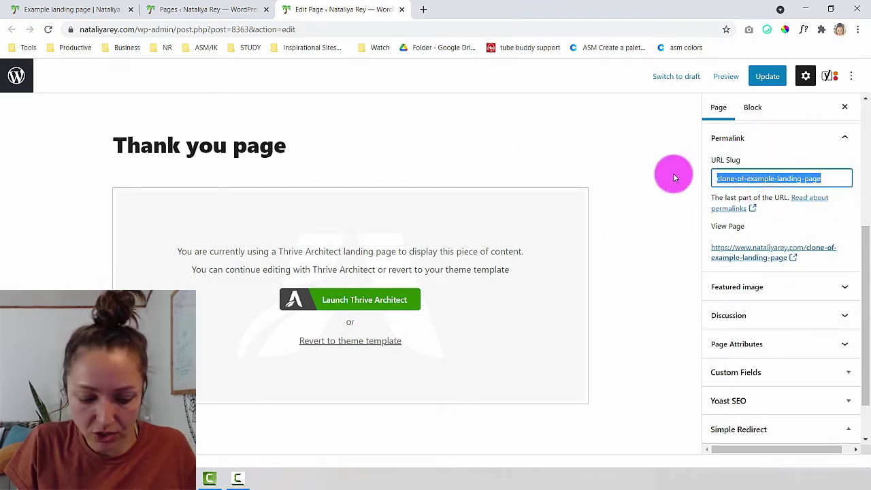
{"action": "type", "text": "thank-yo"}
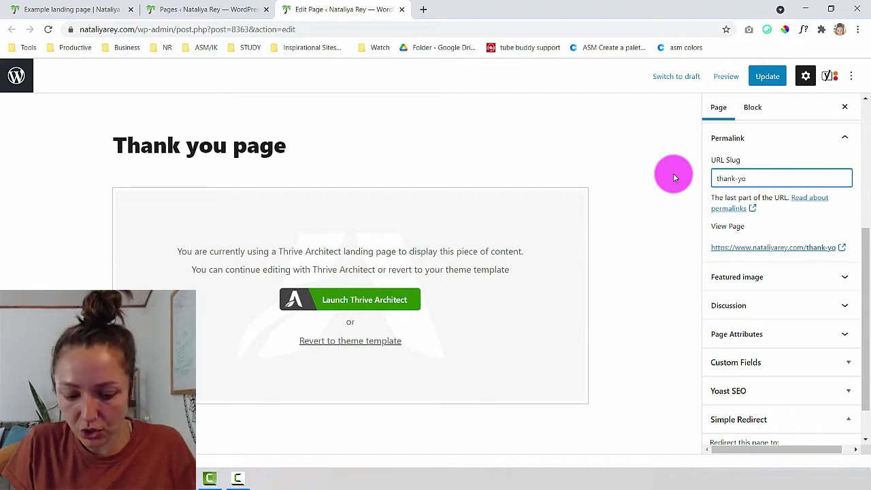
{"action": "type", "text": "u"}
{"action": "scroll", "coordinate": [731, 261], "scroll_direction": "down", "scroll_amount": 1}
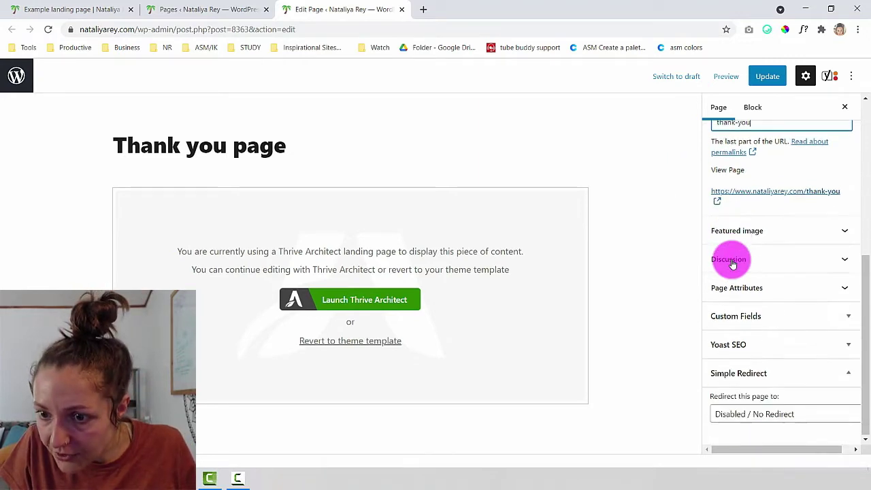
{"action": "left_click", "coordinate": [742, 287]}
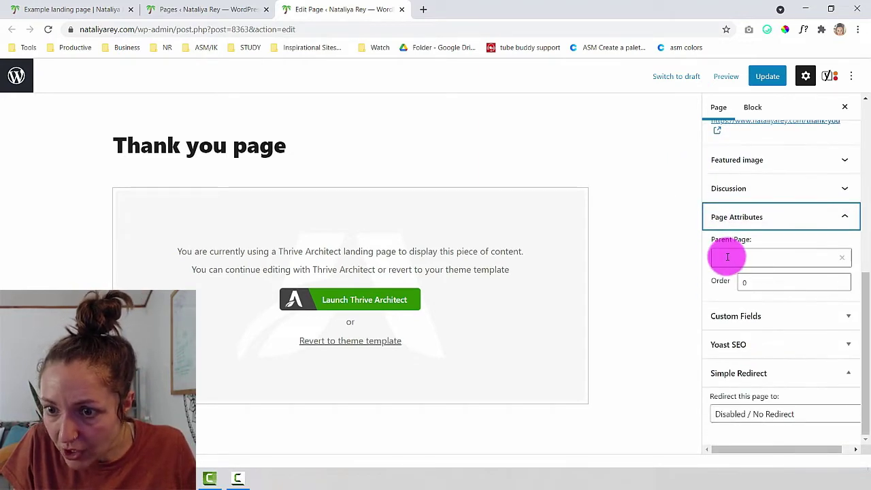
{"action": "left_click", "coordinate": [727, 256]}
{"action": "type", "text": "exa"}
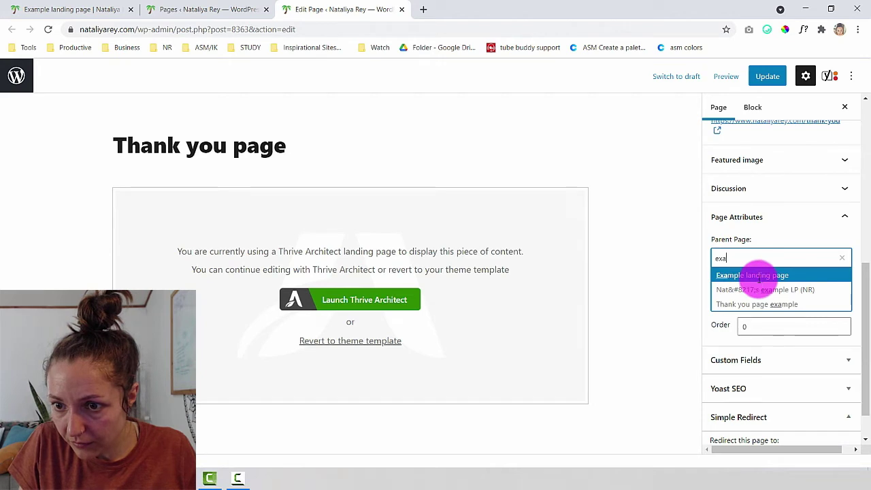
{"action": "left_click", "coordinate": [758, 276]}
Update the page and open the live thank-you page in a new tab
{"action": "scroll", "coordinate": [759, 281], "scroll_direction": "up", "scroll_amount": 3}
{"action": "left_click", "coordinate": [763, 76]}
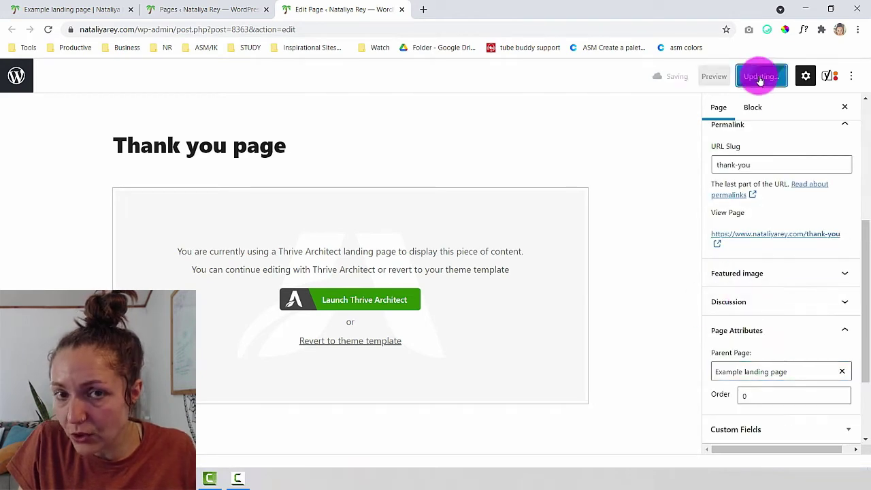
{"action": "scroll", "coordinate": [785, 128], "scroll_direction": "up", "scroll_amount": 1}
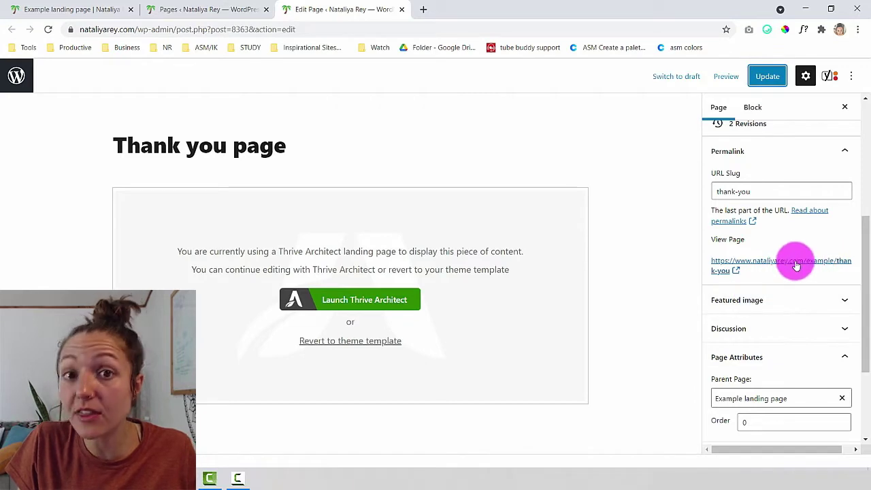
{"action": "left_click", "coordinate": [736, 271]}
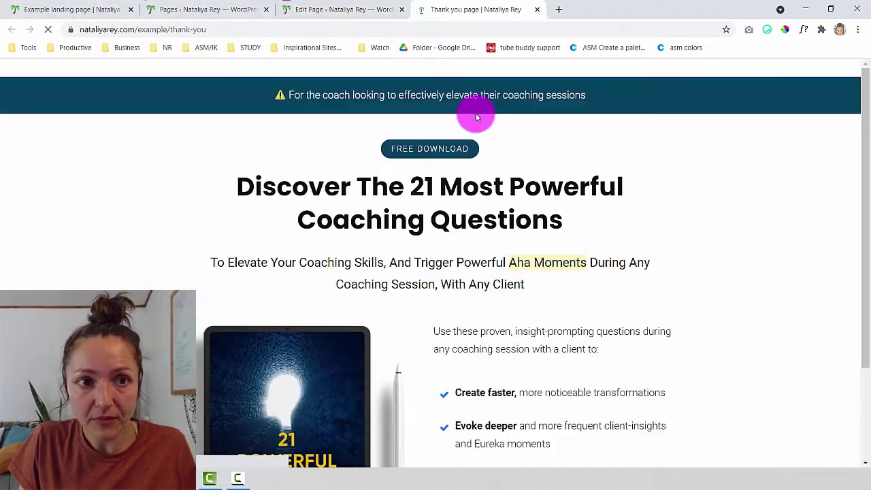
Open the live /example/thank-you page in Thrive Architect and close the old page-editor tab
{"action": "scroll", "coordinate": [68, 159], "scroll_direction": "down", "scroll_amount": 3}
{"action": "scroll", "coordinate": [286, 334], "scroll_direction": "up", "scroll_amount": 3}
{"action": "left_click", "coordinate": [212, 28]}
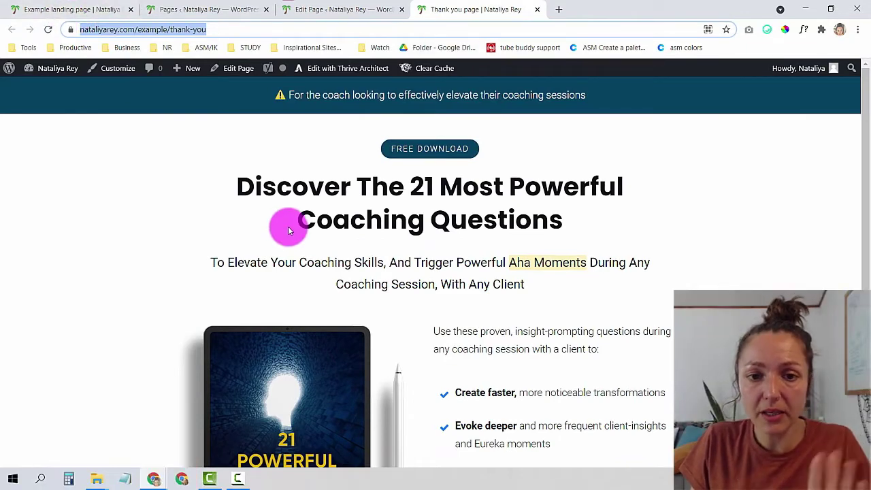
{"action": "left_click", "coordinate": [344, 10]}
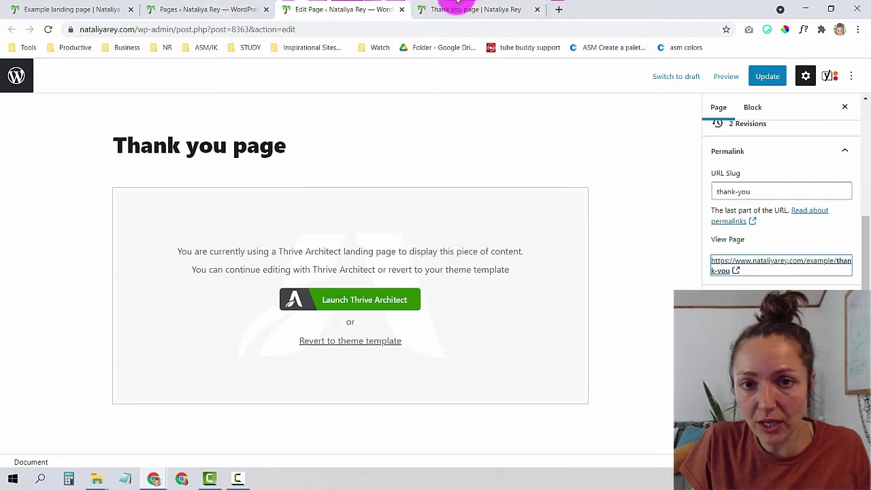
{"action": "left_click", "coordinate": [453, 7]}
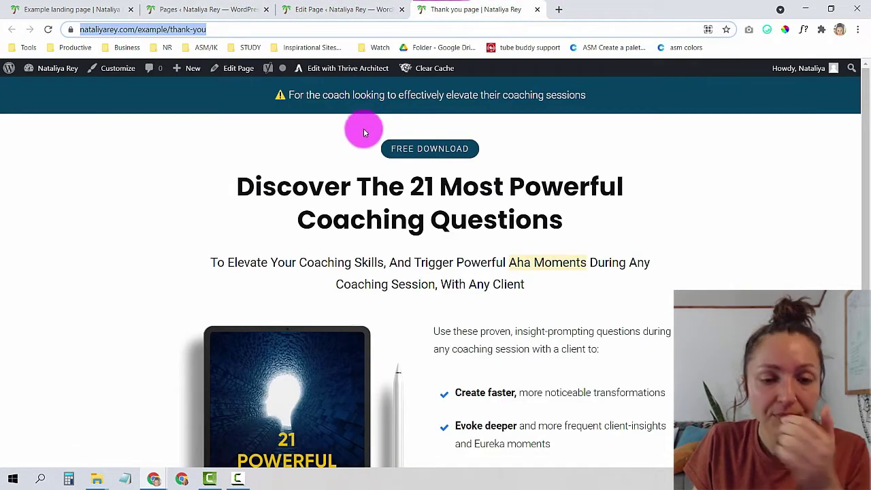
{"action": "left_click", "coordinate": [340, 68]}
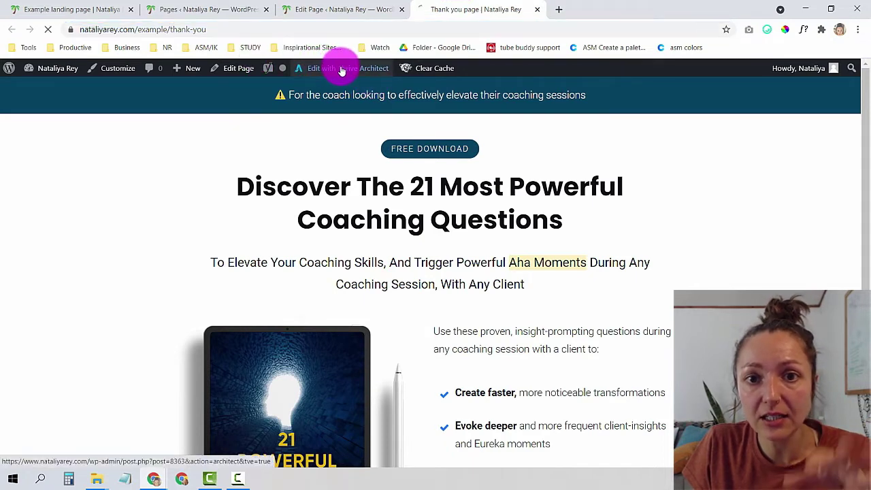
{"action": "left_click", "coordinate": [401, 10]}
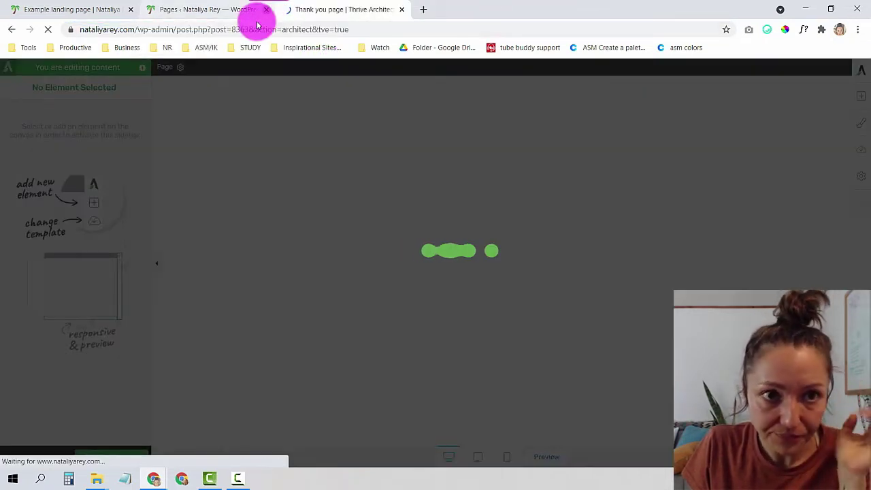
Change the main heading to 'Thank You!' with each word capitalized
{"action": "left_click", "coordinate": [266, 10]}
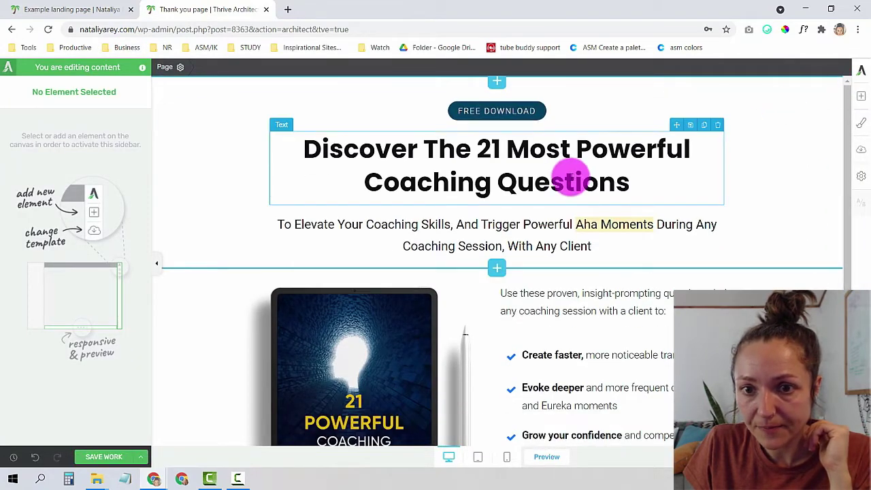
{"action": "left_click", "coordinate": [537, 165]}
{"action": "triple_click", "coordinate": [537, 165]}
{"action": "type", "text": "t"}
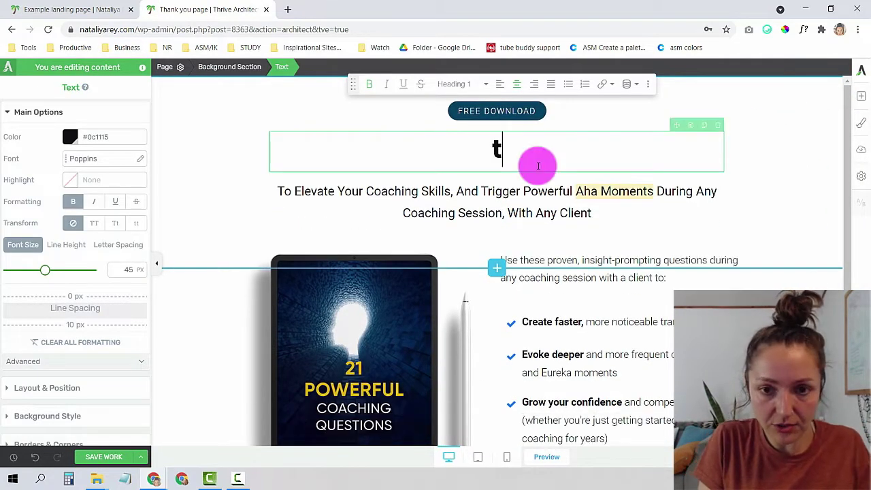
{"action": "type", "text": "hank you!"}
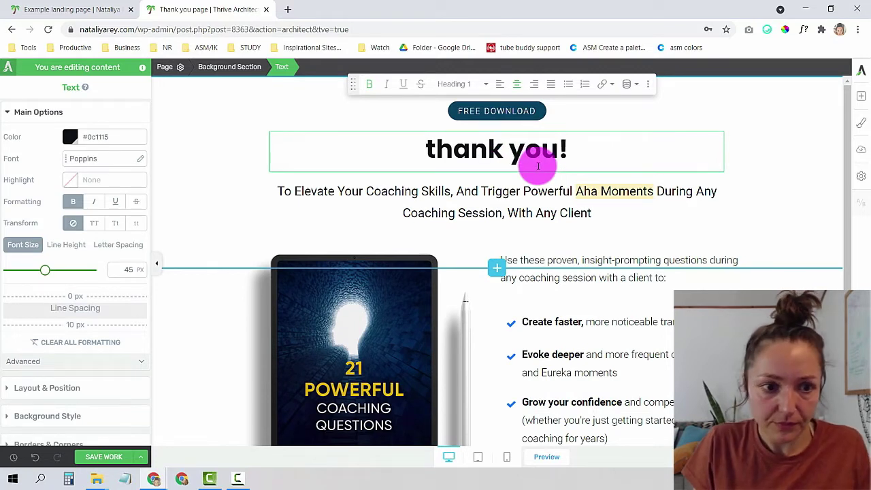
{"action": "left_click", "coordinate": [117, 228]}
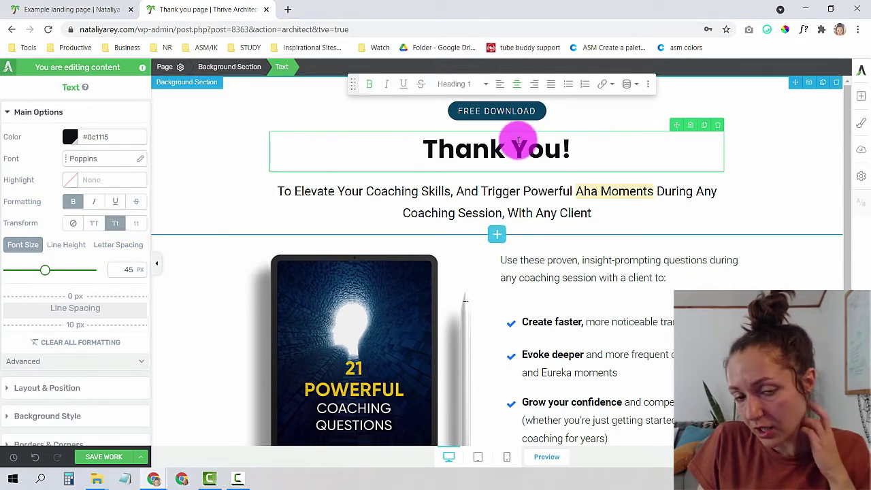
Replace the subheadline with 'Please head over to your email inbox to find the freebie!'
{"action": "left_click", "coordinate": [459, 191]}
{"action": "triple_click", "coordinate": [453, 193]}
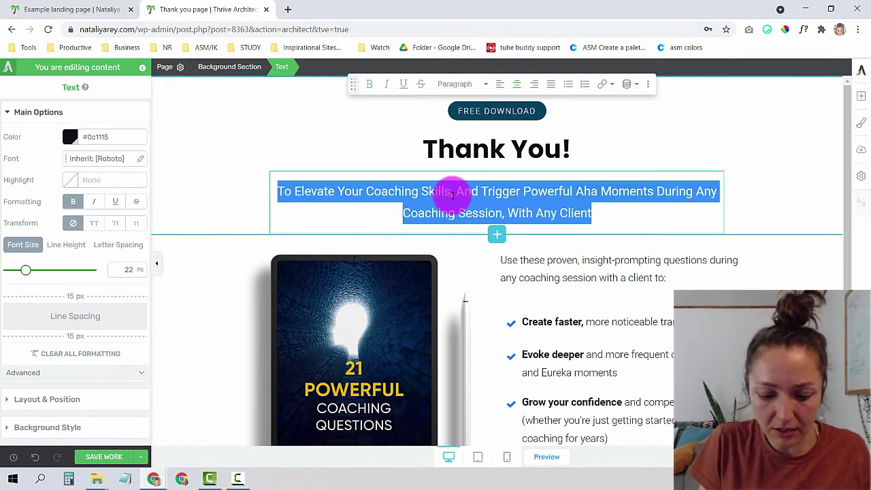
{"action": "type", "text": "Please"}
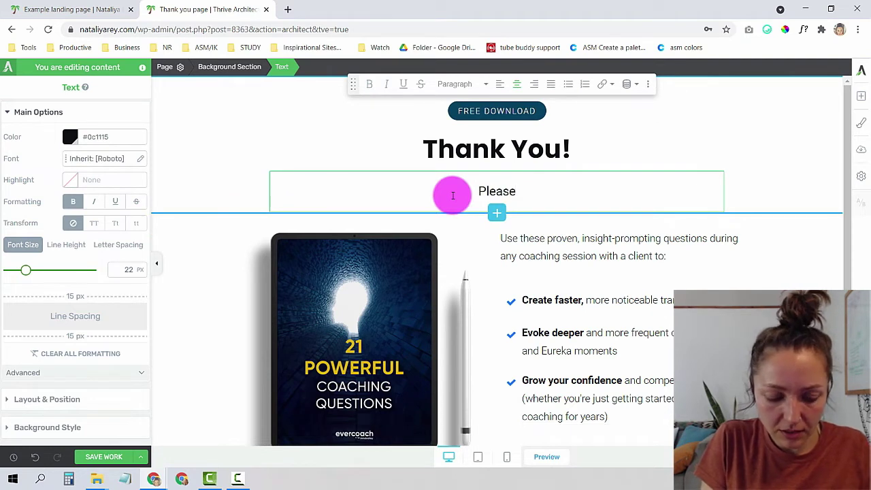
{"action": "type", "text": " head over to your email inb"}
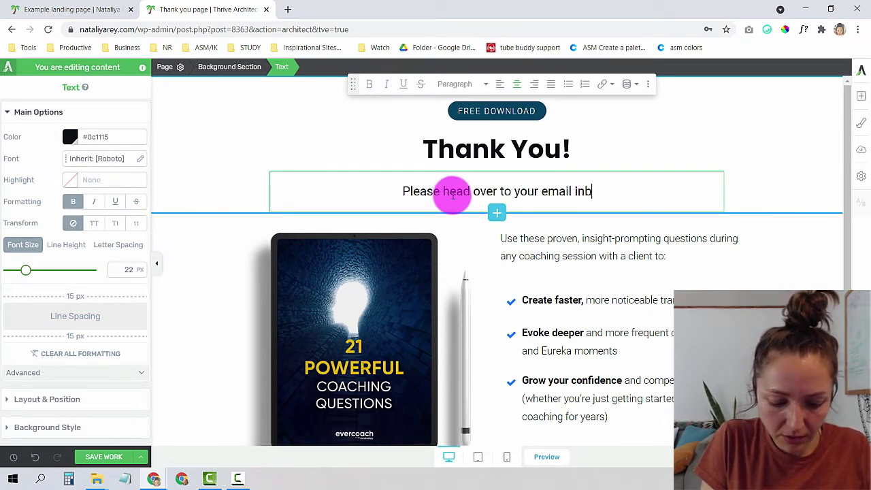
{"action": "type", "text": "ox to find th"}
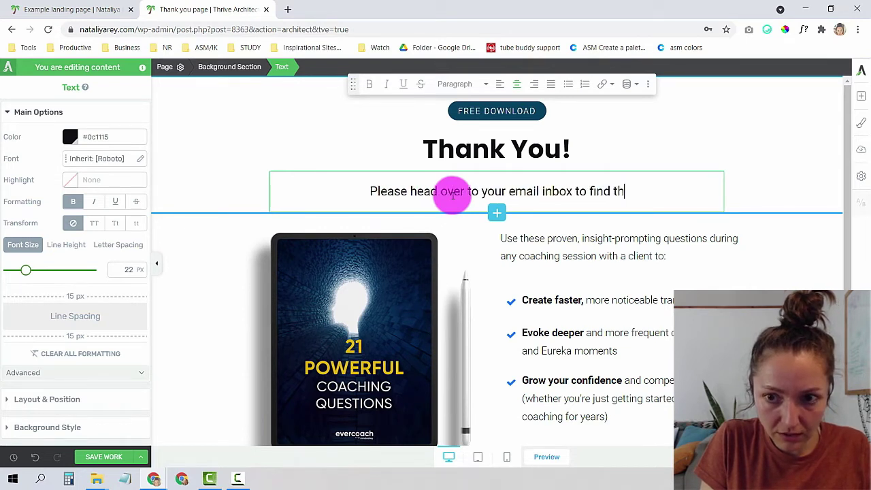
{"action": "type", "text": "e freebie!"}
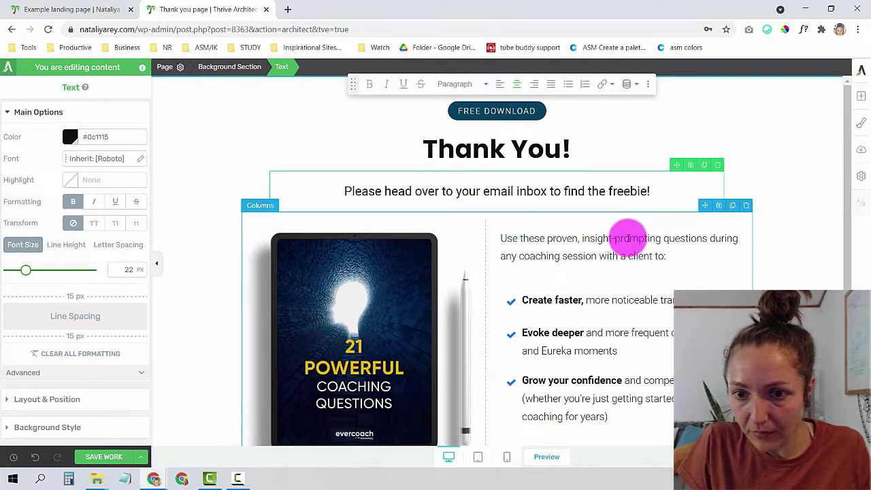
Move the ebook image under the thank-you text and delete the bullet-list section
{"action": "left_click", "coordinate": [734, 138]}
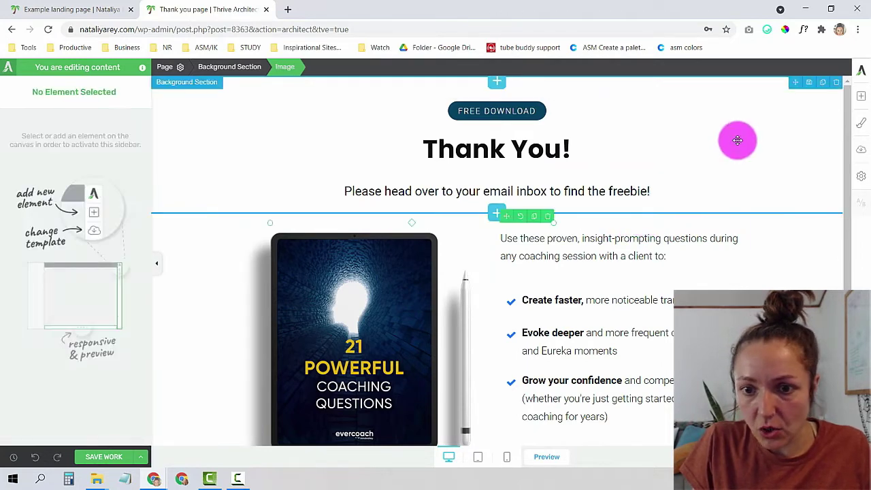
{"action": "scroll", "coordinate": [501, 400], "scroll_direction": "down", "scroll_amount": 2}
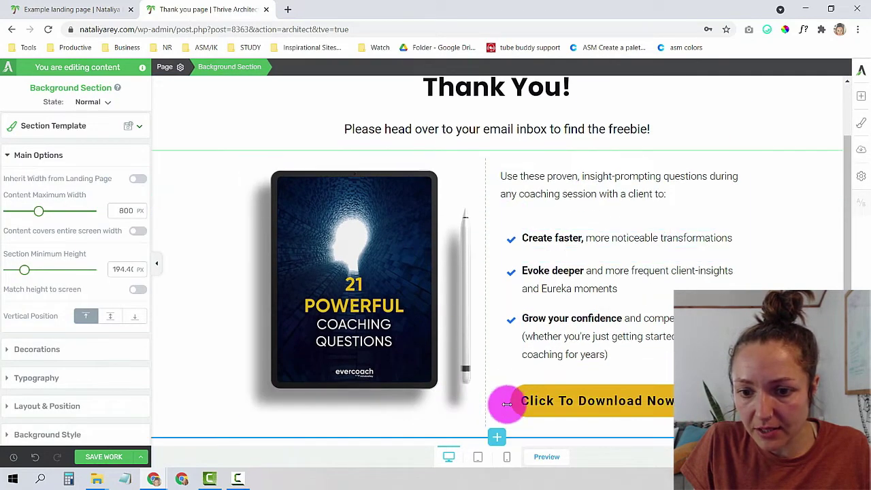
{"action": "scroll", "coordinate": [521, 349], "scroll_direction": "up", "scroll_amount": 2}
{"action": "left_click", "coordinate": [321, 273]}
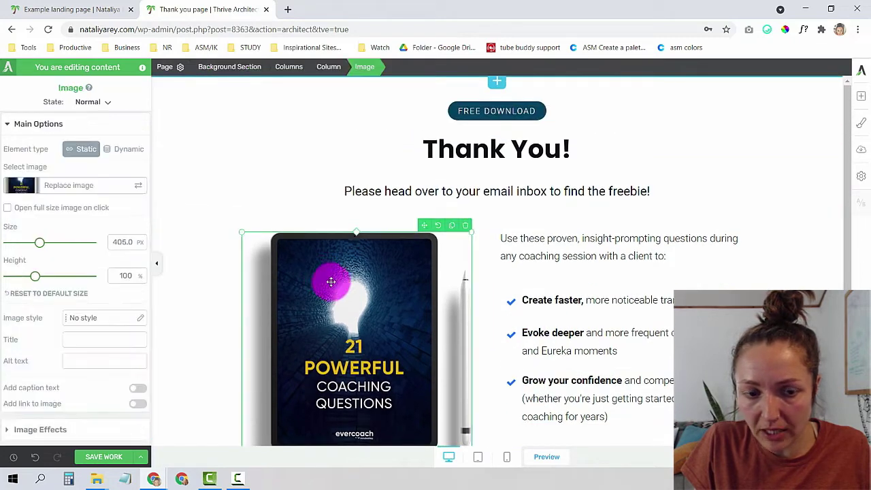
{"action": "left_click_drag", "start_coordinate": [424, 225], "coordinate": [515, 191]}
{"action": "scroll", "coordinate": [512, 191], "scroll_direction": "down", "scroll_amount": 5}
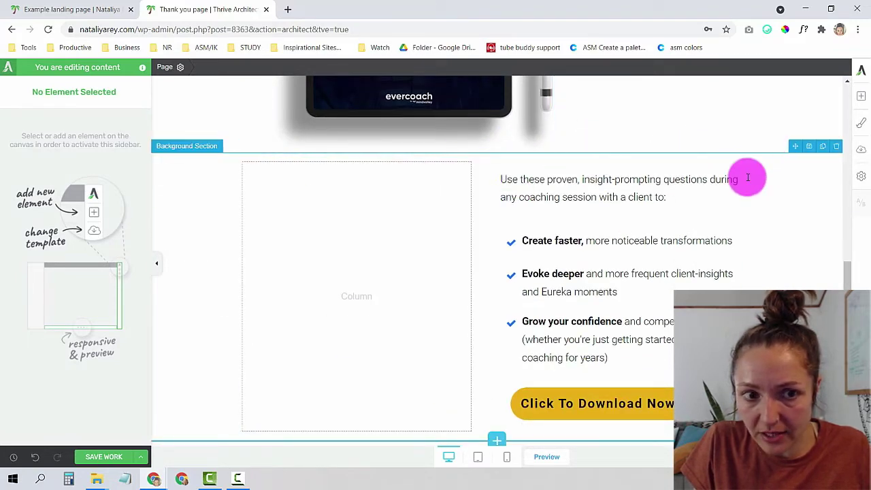
{"action": "left_click", "coordinate": [815, 176]}
{"action": "left_click", "coordinate": [836, 146]}
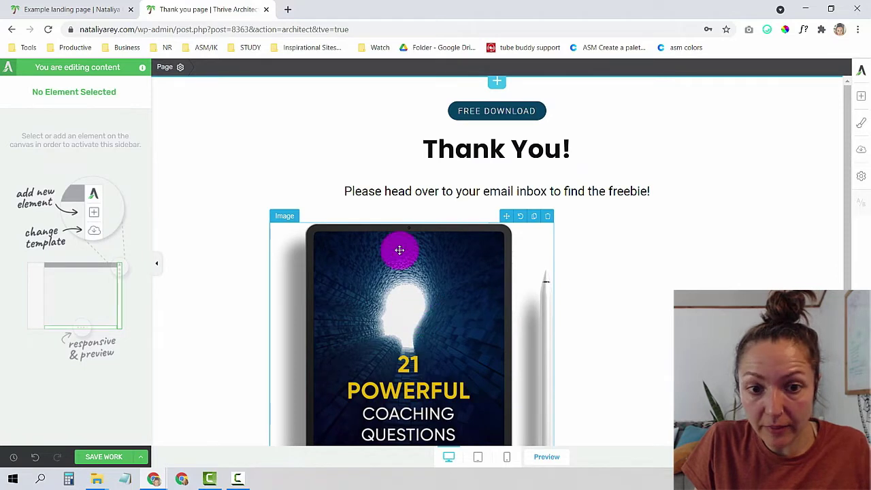
Centre the ebook image, shrink it to about 324 px, and delete the FREE DOWNLOAD button
{"action": "left_click", "coordinate": [410, 283]}
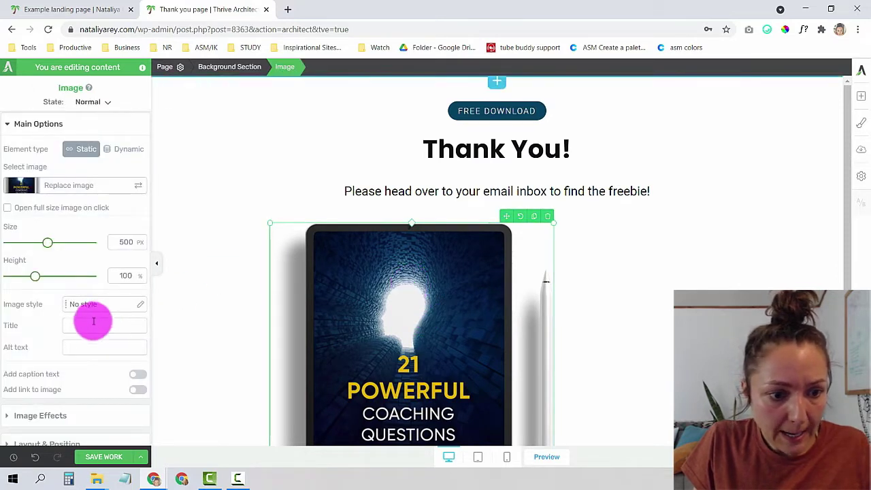
{"action": "scroll", "coordinate": [91, 324], "scroll_direction": "down", "scroll_amount": 2}
{"action": "left_click", "coordinate": [46, 332]}
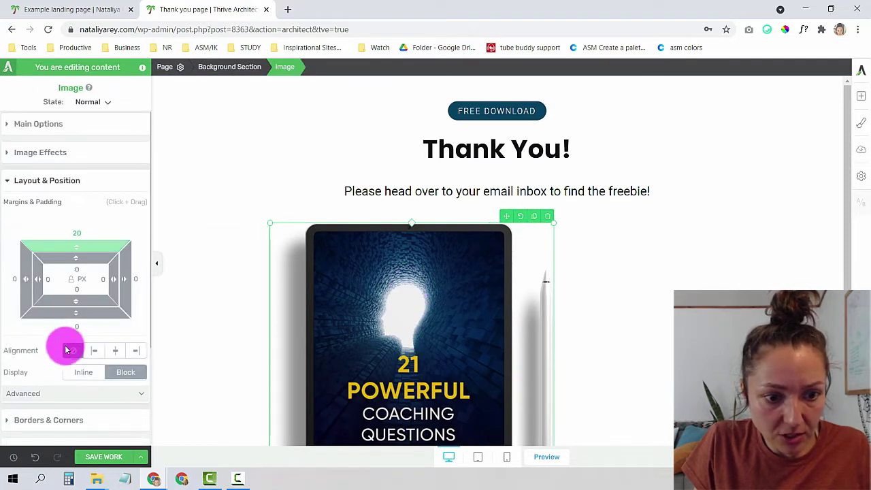
{"action": "left_click", "coordinate": [114, 350]}
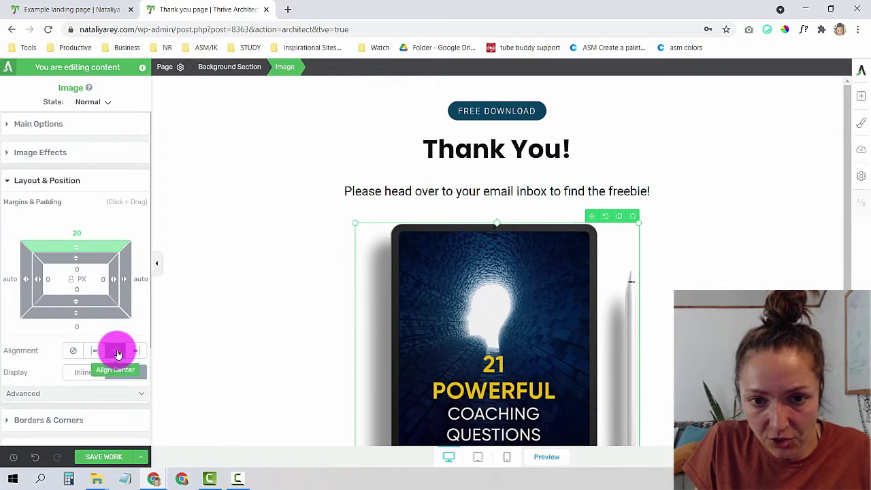
{"action": "left_click", "coordinate": [58, 123]}
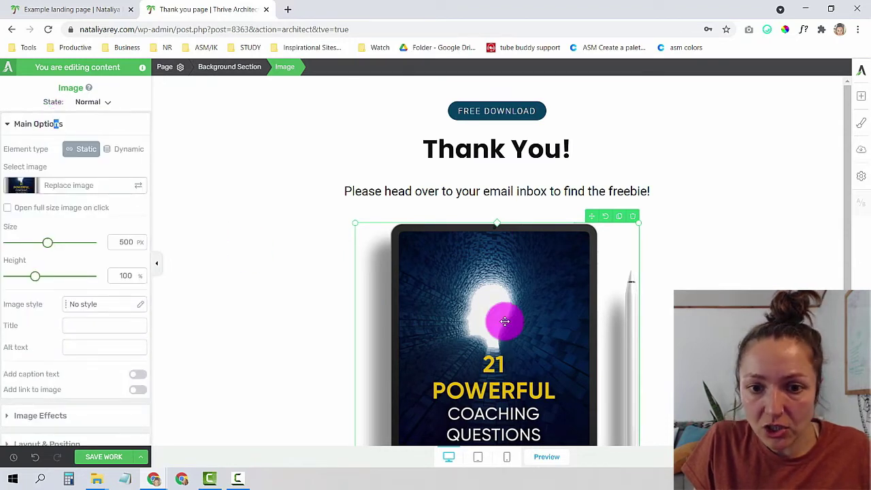
{"action": "left_click_drag", "start_coordinate": [47, 242], "coordinate": [34, 246]}
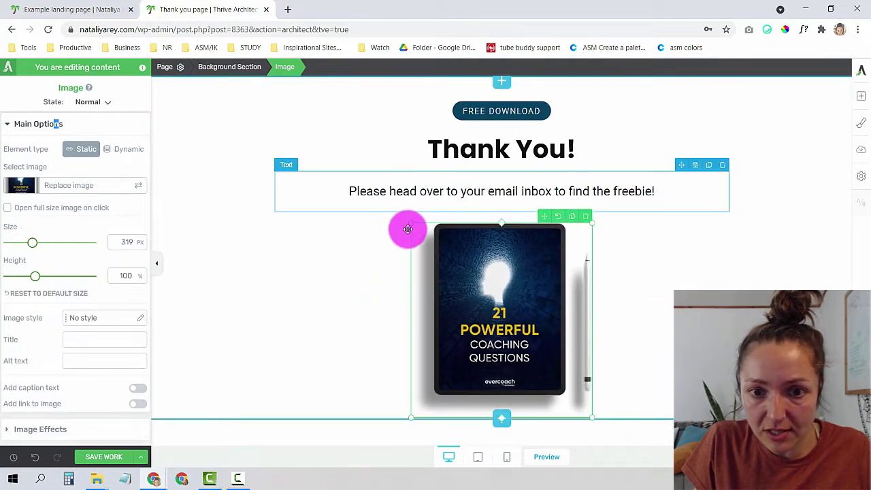
{"action": "left_click_drag", "start_coordinate": [409, 219], "coordinate": [385, 262]}
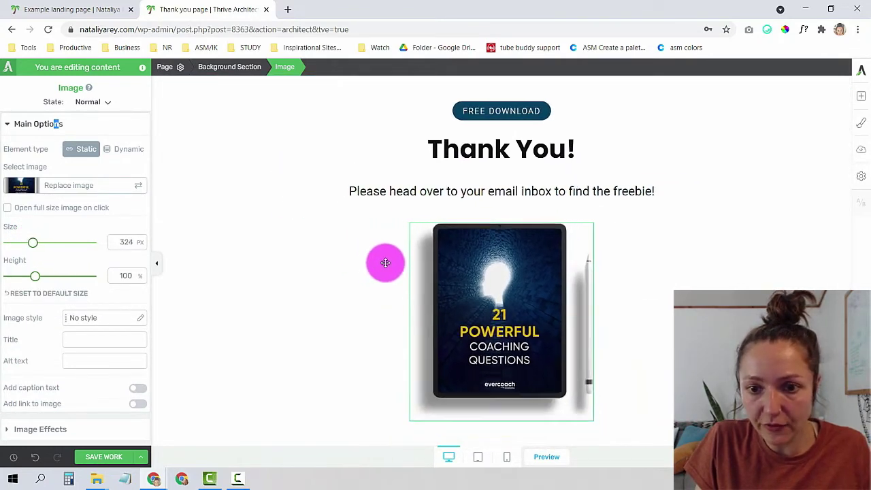
{"action": "left_click", "coordinate": [766, 222]}
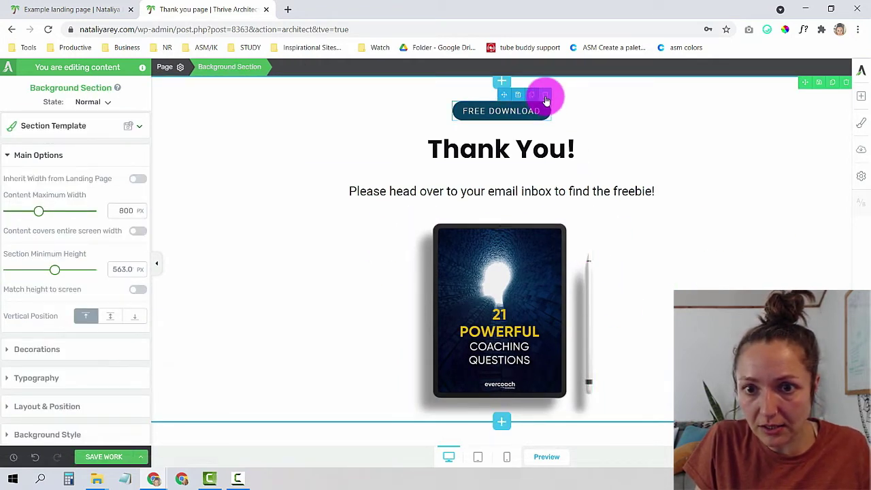
{"action": "left_click", "coordinate": [546, 100]}
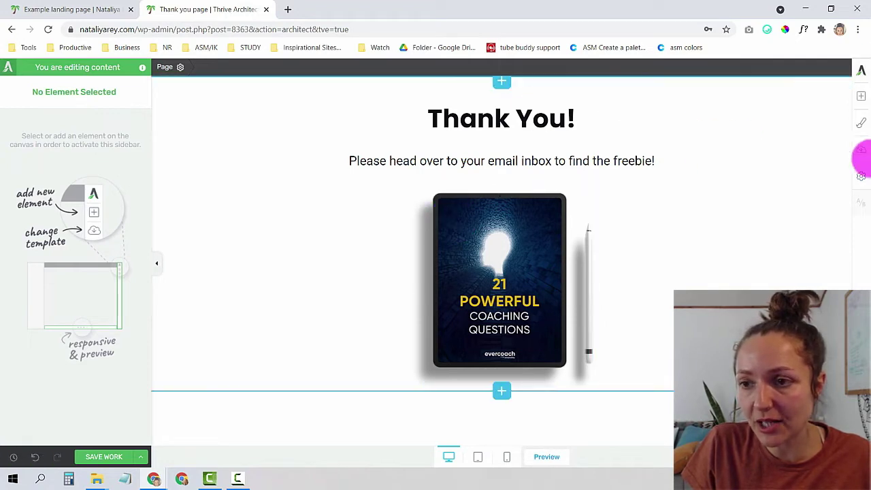
Add a Countdown Evergreen under the subheadline using the Countdown timer 05 design
{"action": "left_click", "coordinate": [861, 99]}
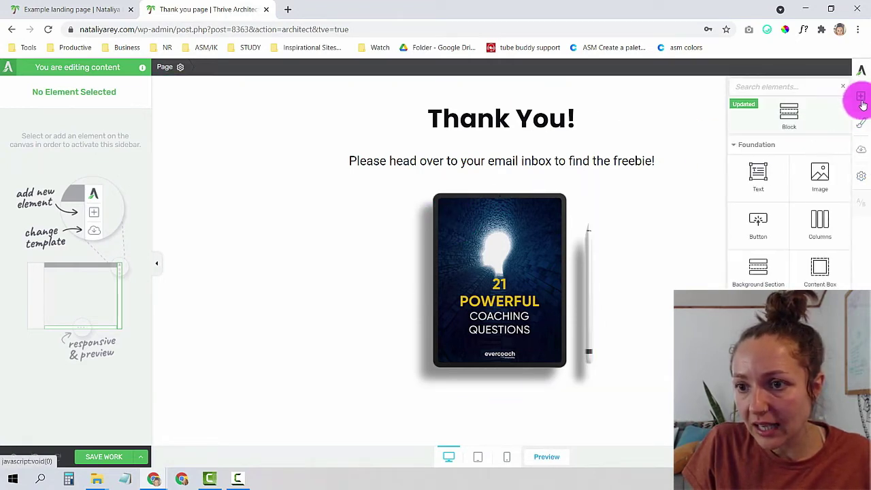
{"action": "type", "text": "ever"}
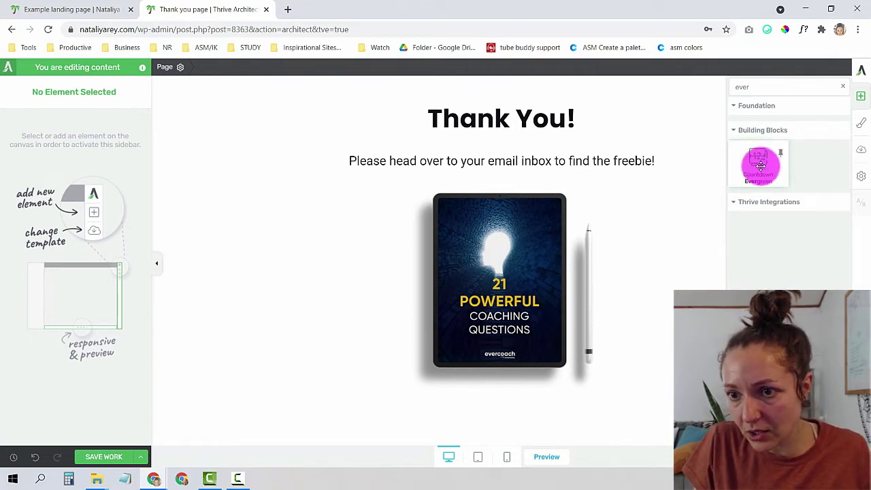
{"action": "left_click_drag", "start_coordinate": [765, 158], "coordinate": [508, 178]}
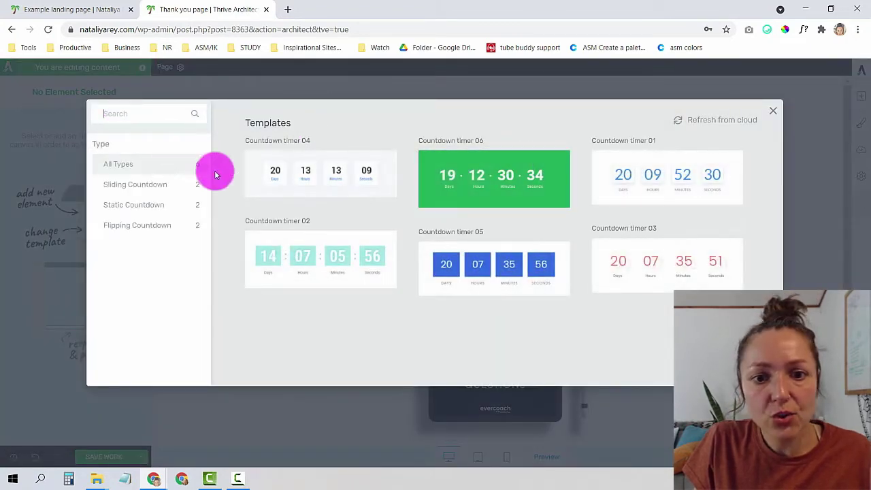
{"action": "left_click", "coordinate": [506, 284]}
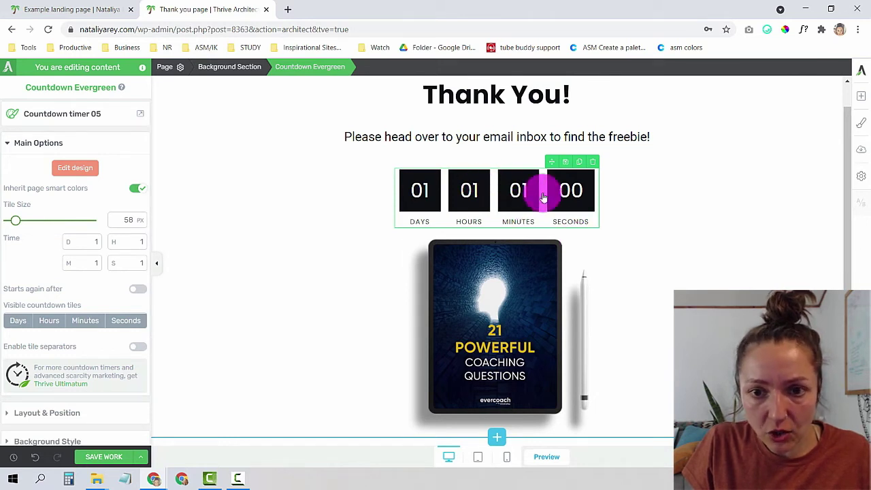
Set the countdown to 0 days, 0 hours, 5 minutes, 0 seconds
{"action": "double_click", "coordinate": [96, 242]}
{"action": "type", "text": "0"}
{"action": "double_click", "coordinate": [141, 242]}
{"action": "type", "text": "0"}
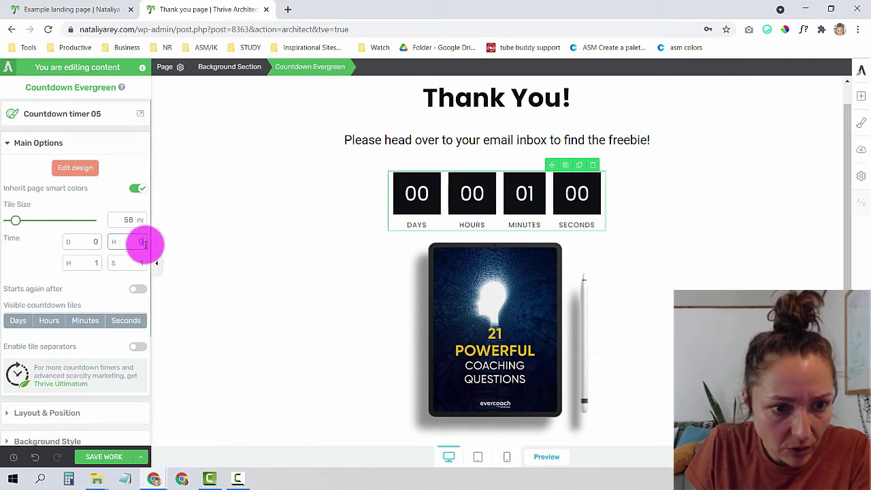
{"action": "left_click_drag", "start_coordinate": [98, 264], "coordinate": [90, 265]}
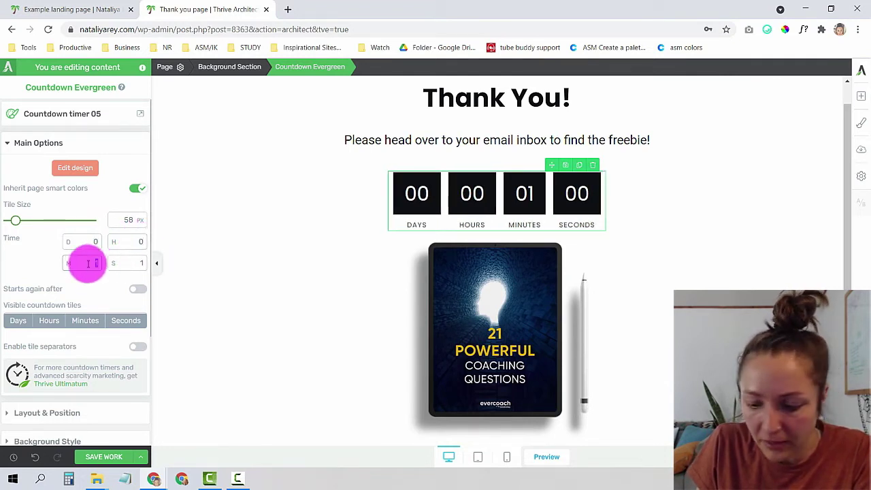
{"action": "type", "text": "12"}
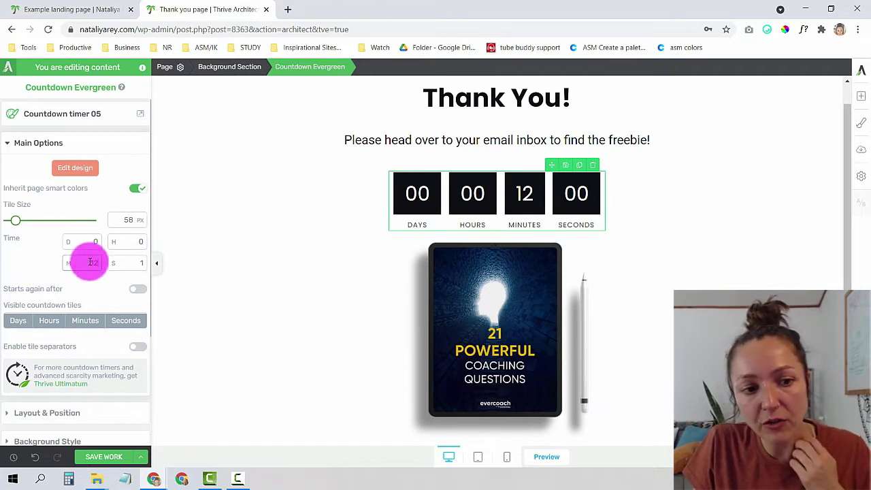
{"action": "type", "text": "5"}
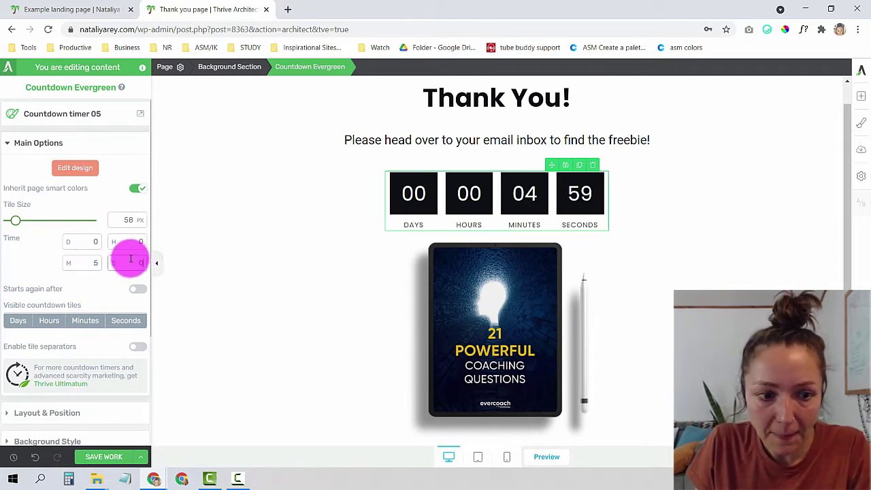
{"action": "left_click", "coordinate": [112, 459]}
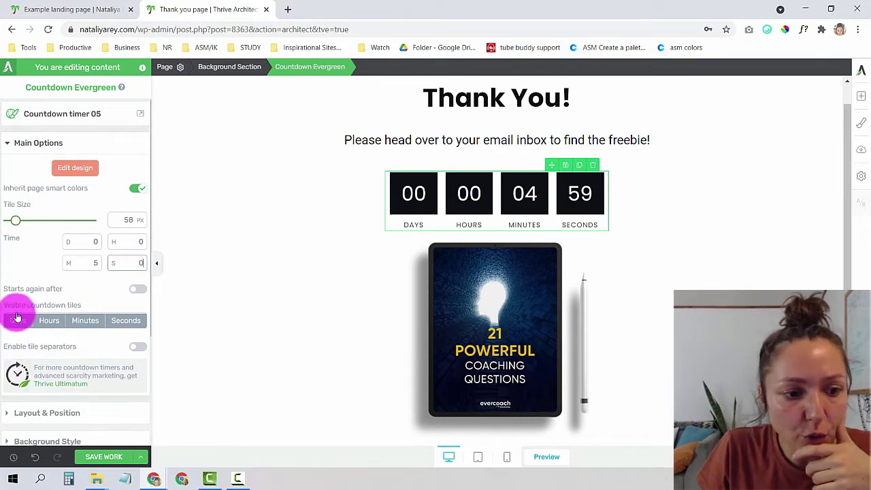
Hide the days and hours tiles, save the page, and preview it
{"action": "left_click", "coordinate": [16, 322]}
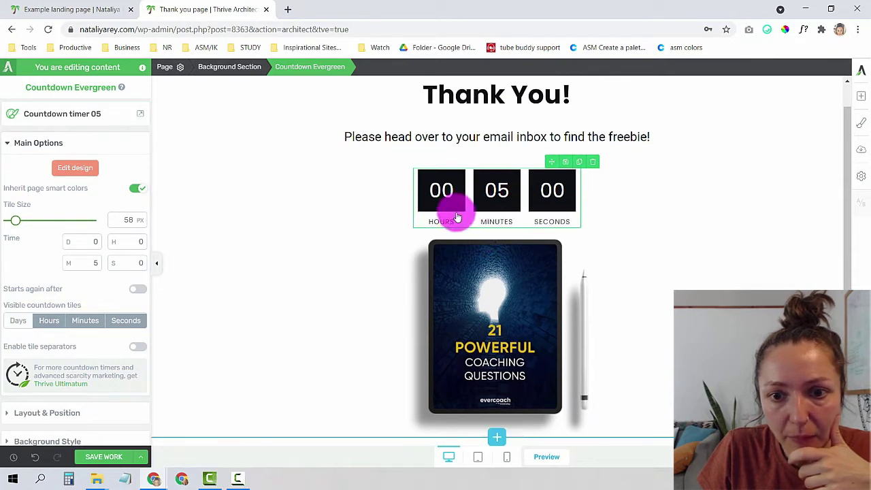
{"action": "left_click", "coordinate": [49, 325]}
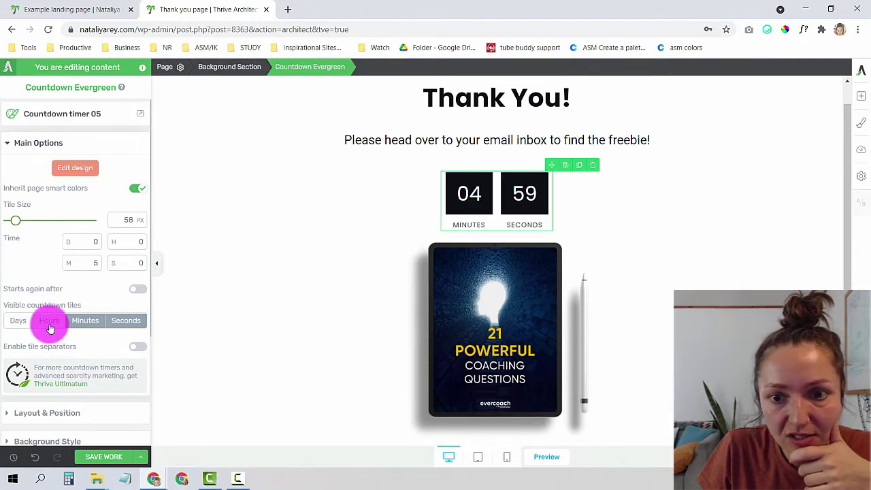
{"action": "left_click", "coordinate": [106, 458]}
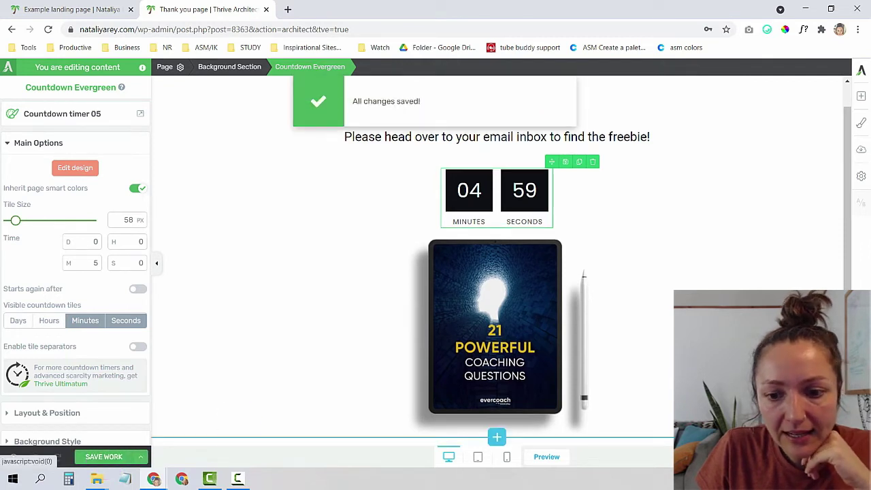
{"action": "left_click", "coordinate": [548, 468]}
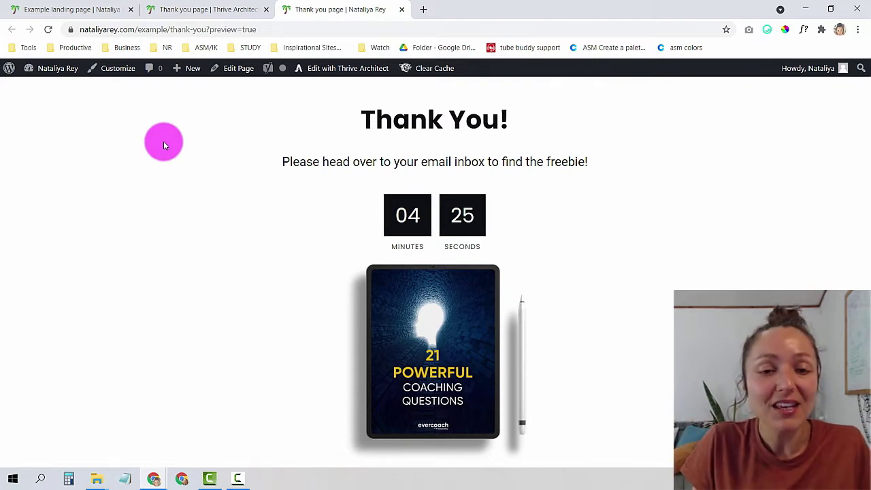
Save and preview the thank-you page live, closing the duplicate tab
{"action": "left_click", "coordinate": [218, 9]}
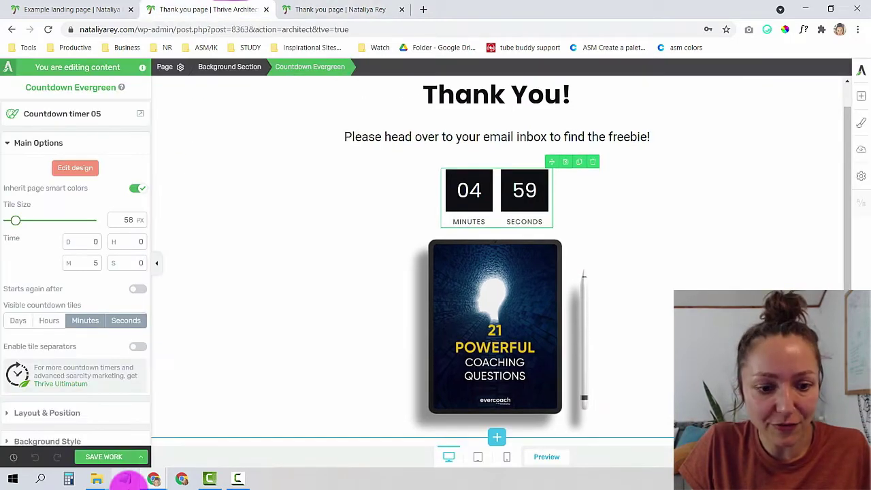
{"action": "left_click", "coordinate": [142, 460]}
{"action": "left_click", "coordinate": [59, 383]}
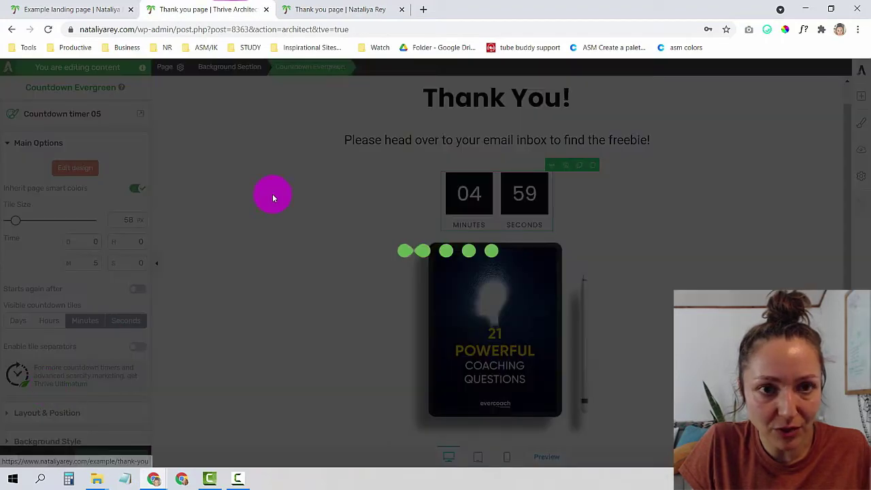
{"action": "left_click", "coordinate": [401, 10]}
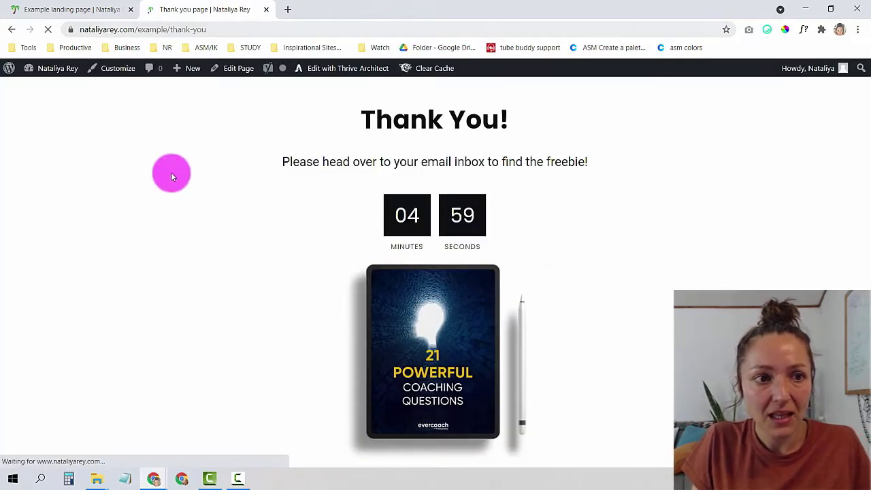
Open the admin dashboard in a new first-place tab and go to Thrive Dashboard
{"action": "left_click", "coordinate": [38, 8]}
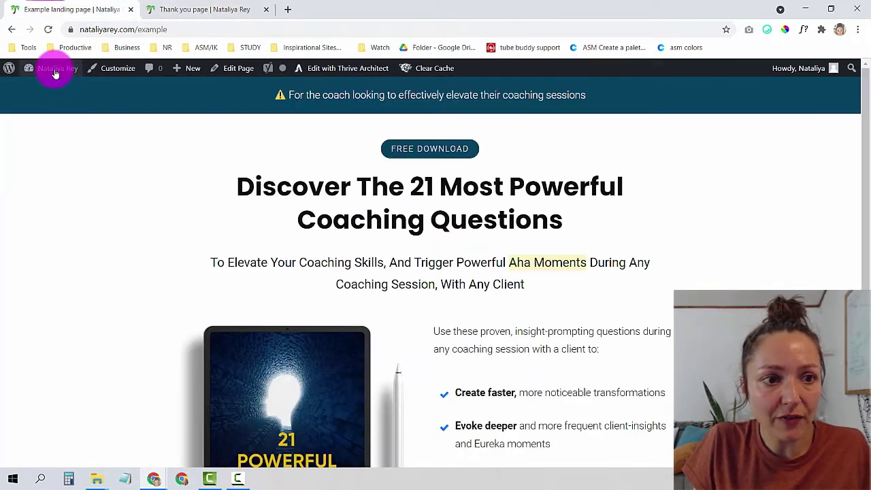
{"action": "right_click", "coordinate": [42, 88]}
{"action": "left_click", "coordinate": [59, 92]}
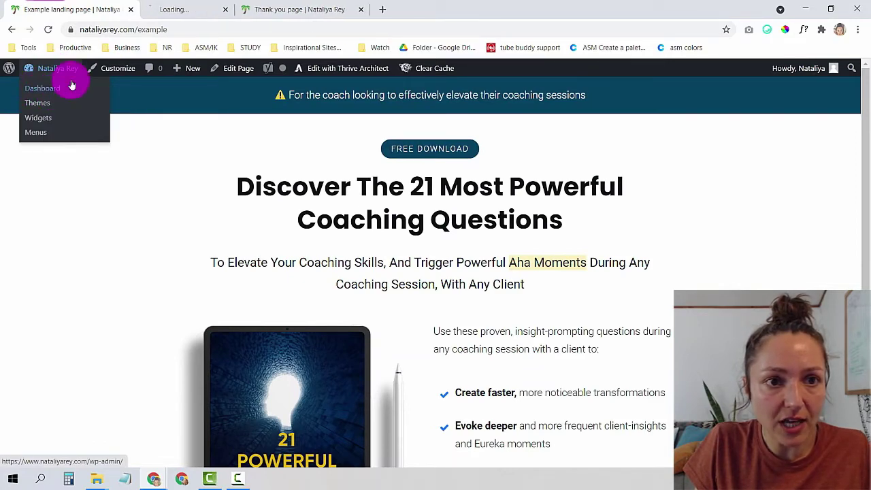
{"action": "left_click", "coordinate": [190, 7]}
{"action": "left_click_drag", "start_coordinate": [191, 3], "coordinate": [59, 5]}
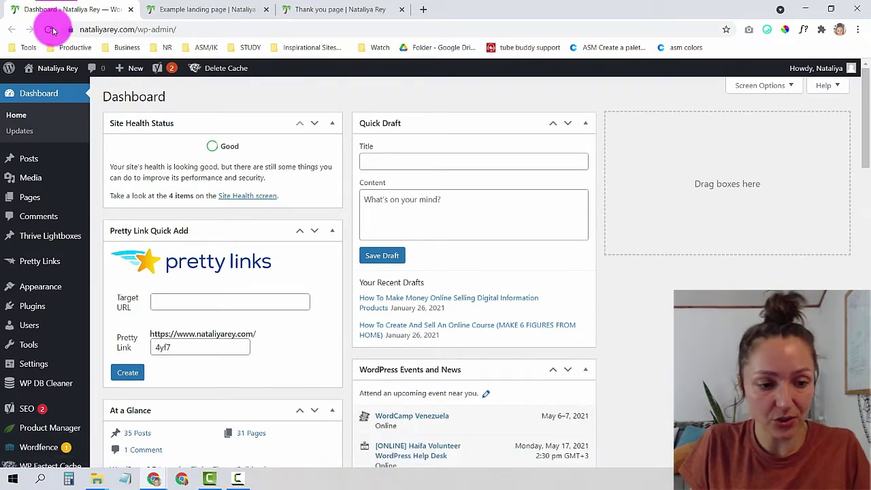
{"action": "mouse_move", "coordinate": [43, 202]}
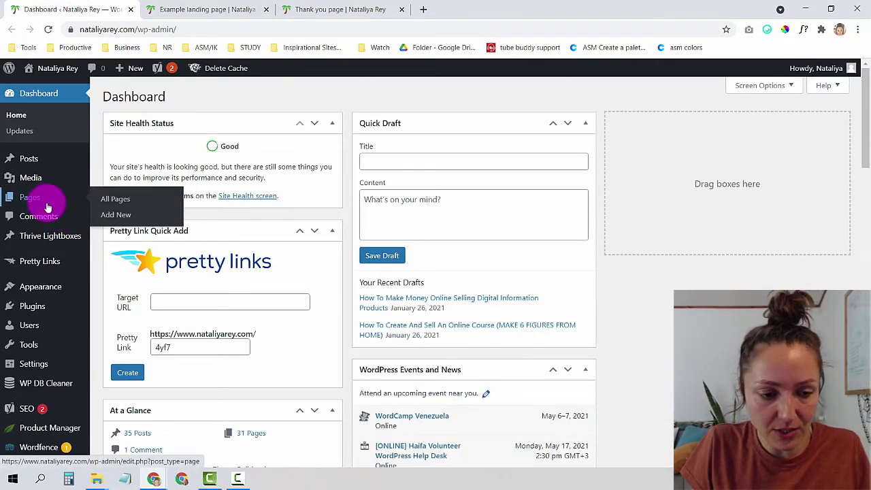
{"action": "scroll", "coordinate": [48, 211], "scroll_direction": "down", "scroll_amount": 3}
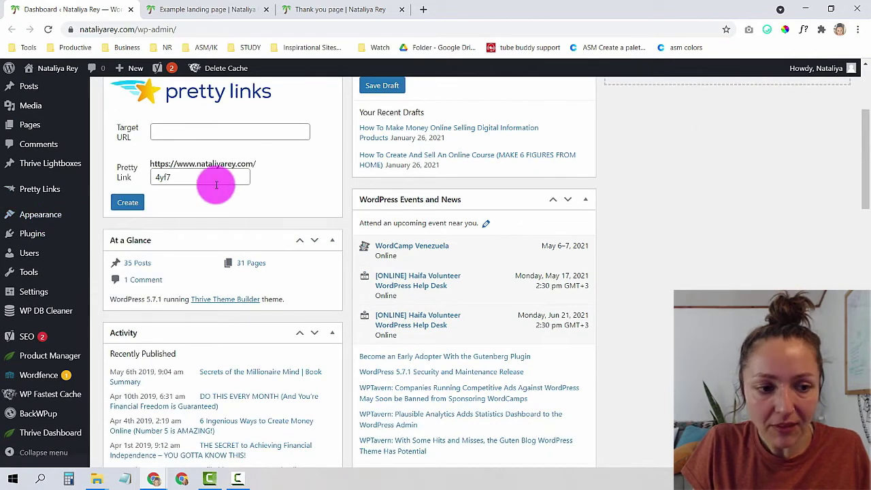
{"action": "mouse_move", "coordinate": [45, 441]}
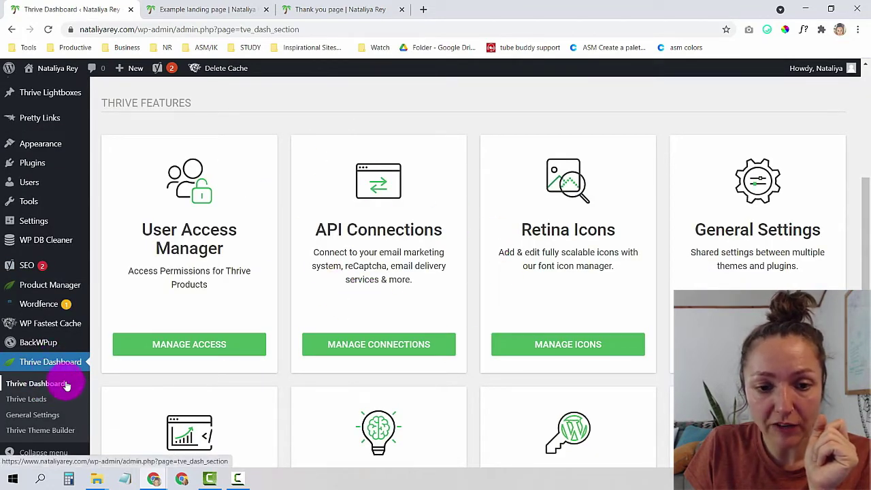
{"action": "scroll", "coordinate": [316, 170], "scroll_direction": "down", "scroll_amount": 3}
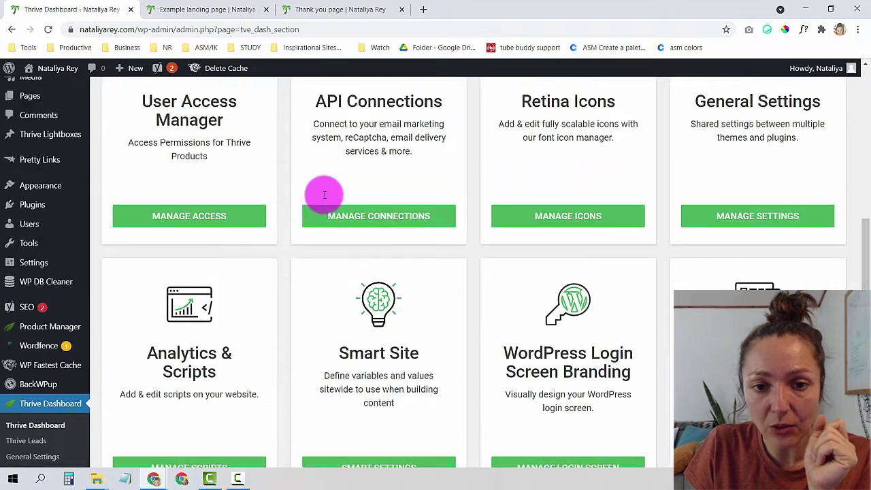
{"action": "scroll", "coordinate": [354, 187], "scroll_direction": "up", "scroll_amount": 1}
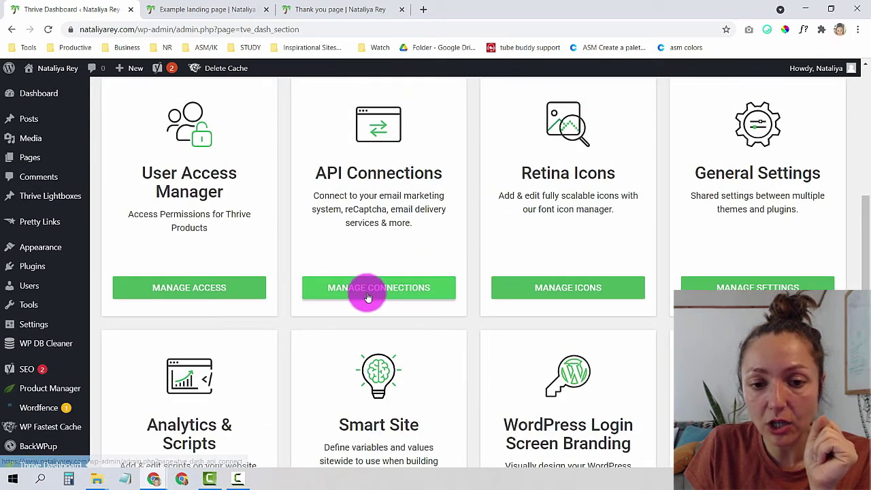
Add a new AWeber API connection under Manage Connections and start authorizing it
{"action": "left_click", "coordinate": [365, 291]}
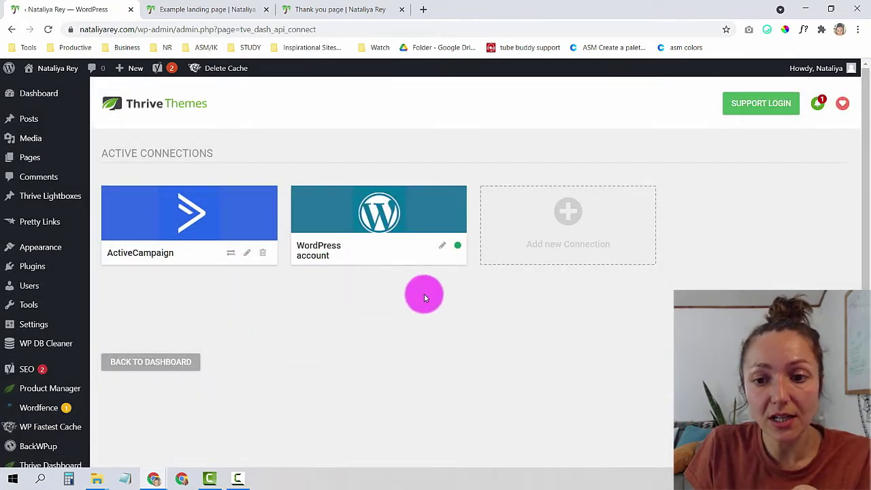
{"action": "left_click", "coordinate": [567, 217]}
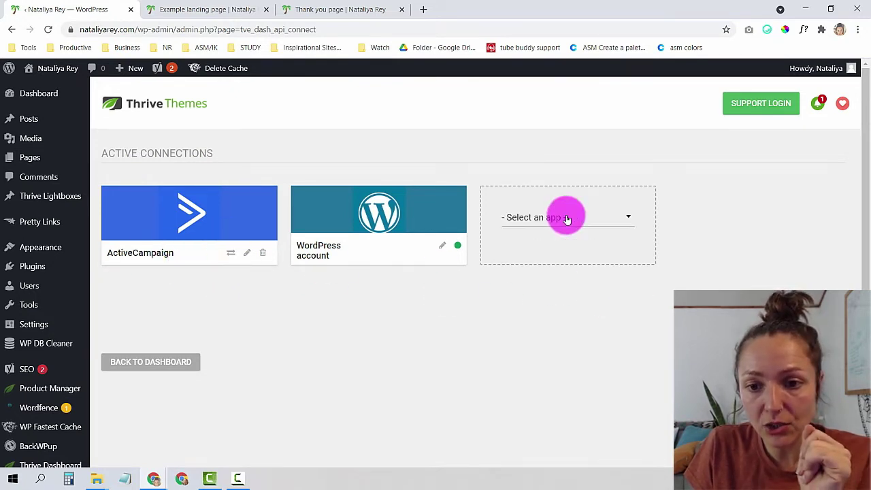
{"action": "left_click", "coordinate": [528, 219]}
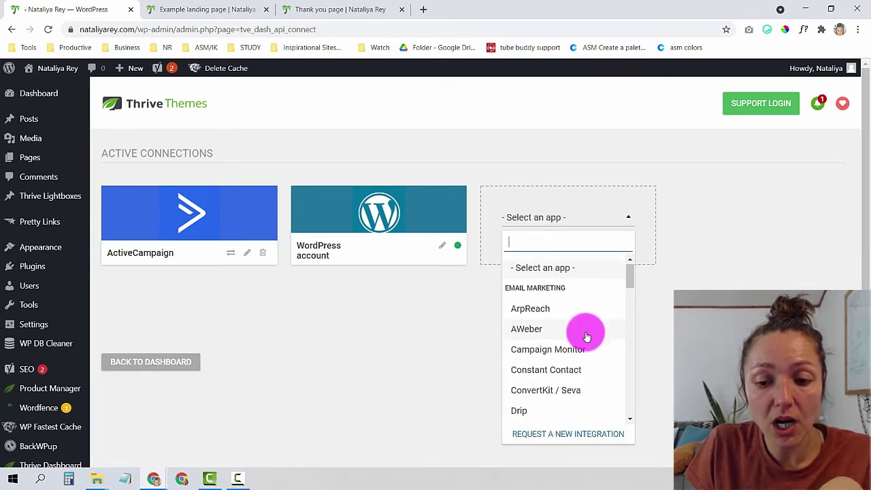
{"action": "scroll", "coordinate": [583, 332], "scroll_direction": "down", "scroll_amount": 5}
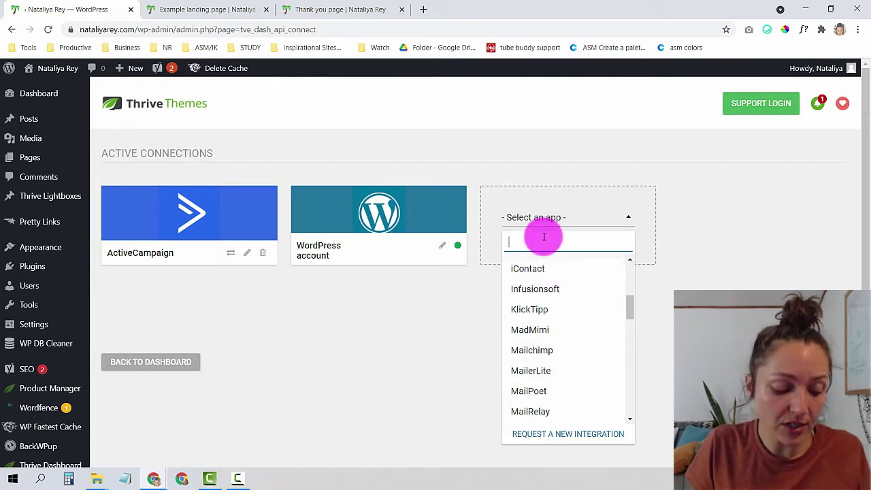
{"action": "type", "text": "awe"}
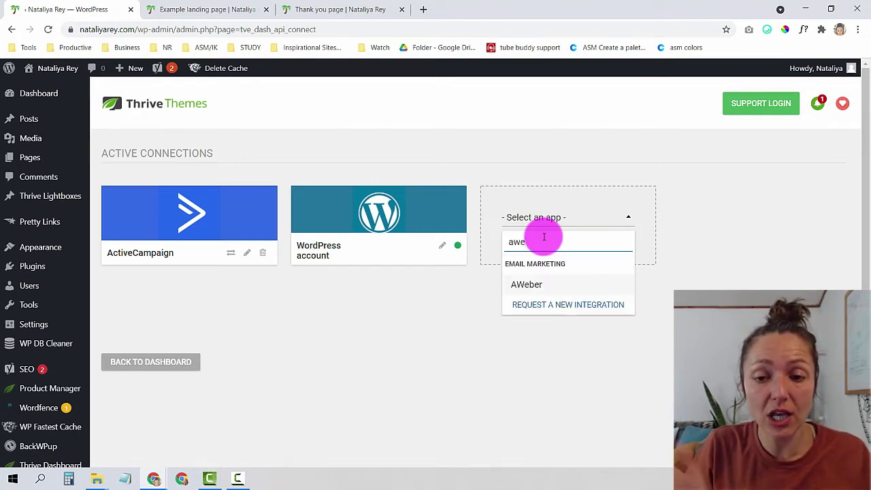
{"action": "left_click", "coordinate": [548, 286]}
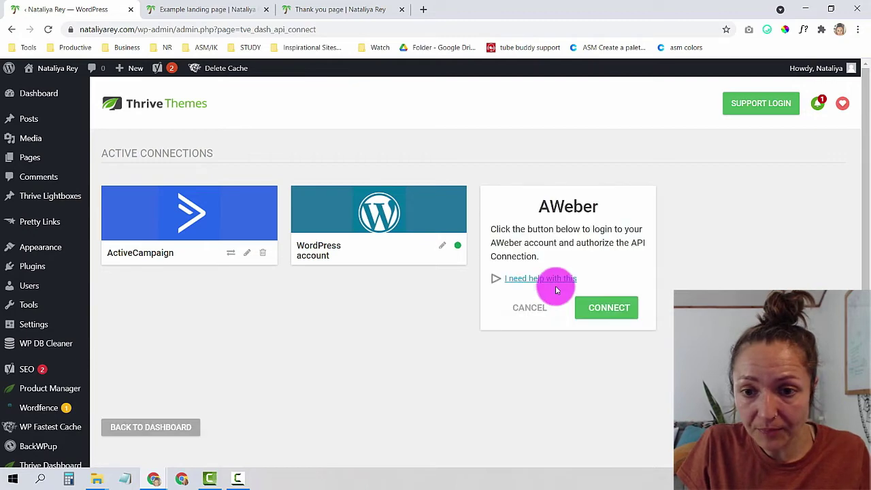
{"action": "left_click", "coordinate": [602, 306]}
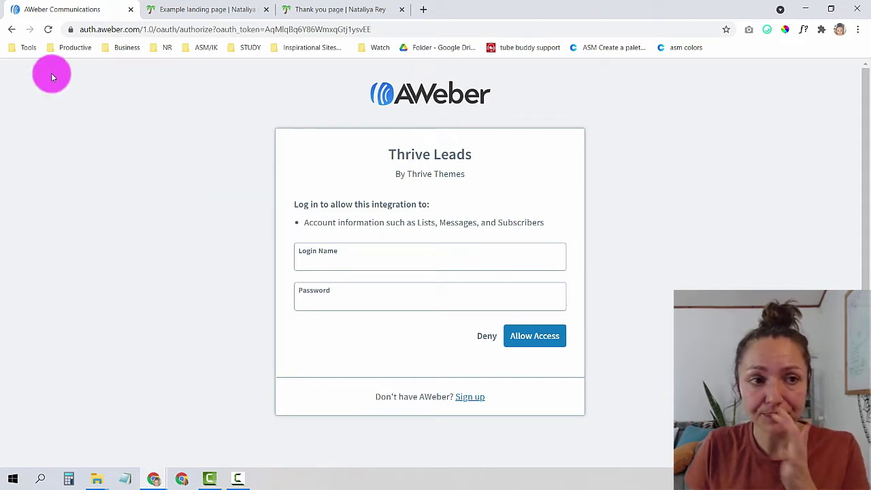
Go back from the AWeber login page to the Thrive API connections list
{"action": "left_click", "coordinate": [10, 29]}
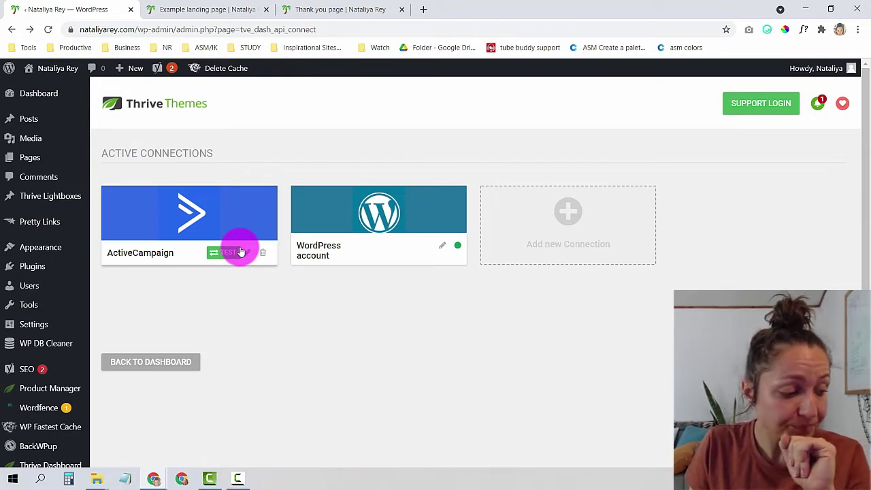
{"action": "left_click", "coordinate": [171, 9]}
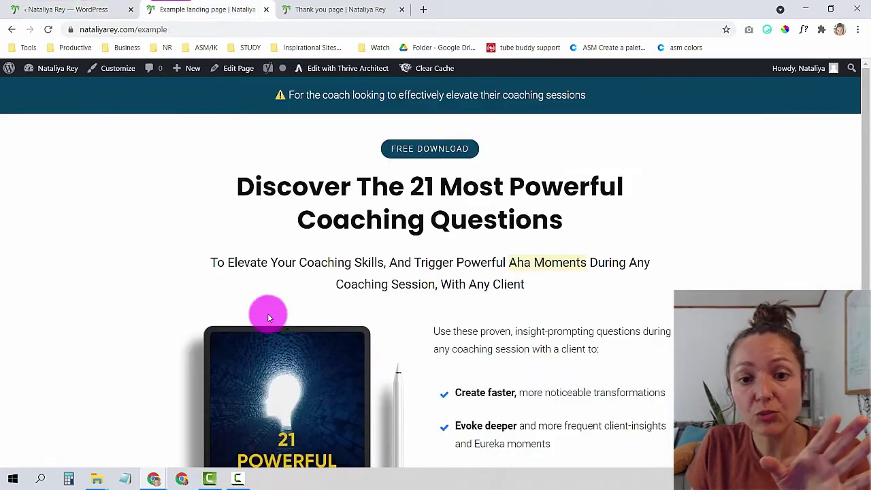
{"action": "scroll", "coordinate": [256, 286], "scroll_direction": "down", "scroll_amount": 2}
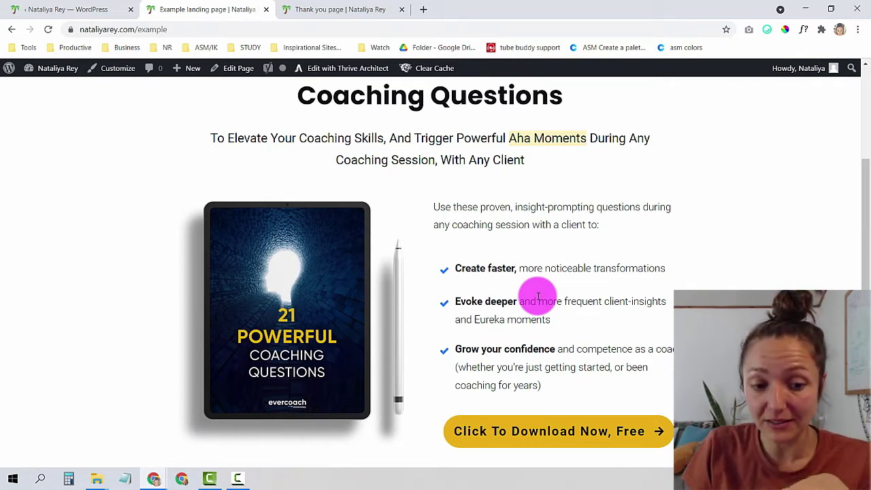
{"action": "key", "text": "alt+Tab"}
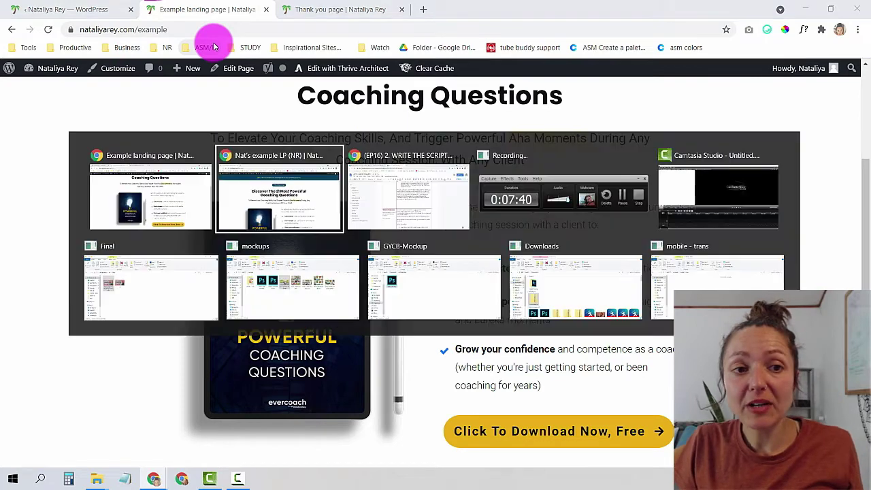
{"action": "scroll", "coordinate": [288, 184], "scroll_direction": "down", "scroll_amount": 3}
{"action": "left_click", "coordinate": [544, 396]}
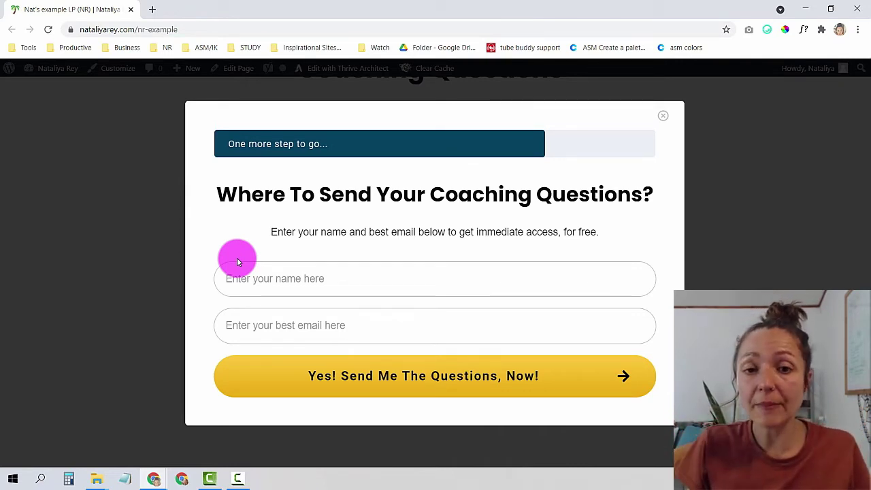
{"action": "left_click", "coordinate": [664, 120]}
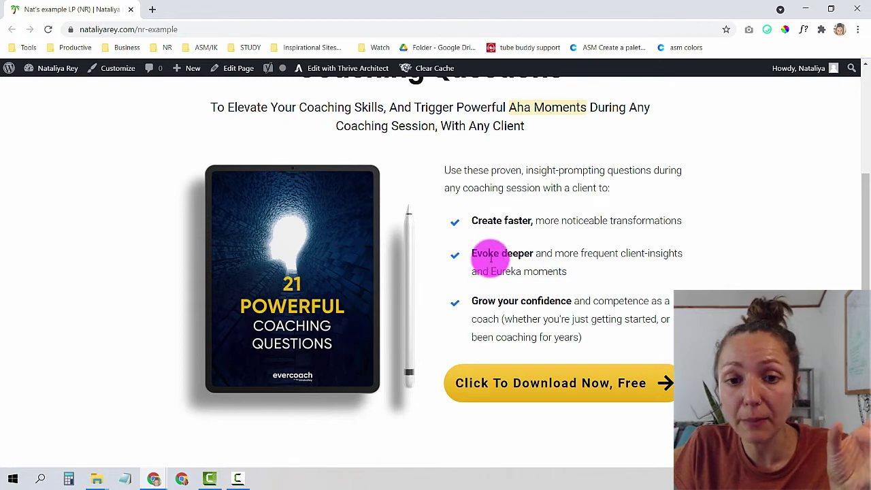
{"action": "scroll", "coordinate": [494, 265], "scroll_direction": "up", "scroll_amount": 1}
{"action": "scroll", "coordinate": [494, 265], "scroll_direction": "up", "scroll_amount": 2}
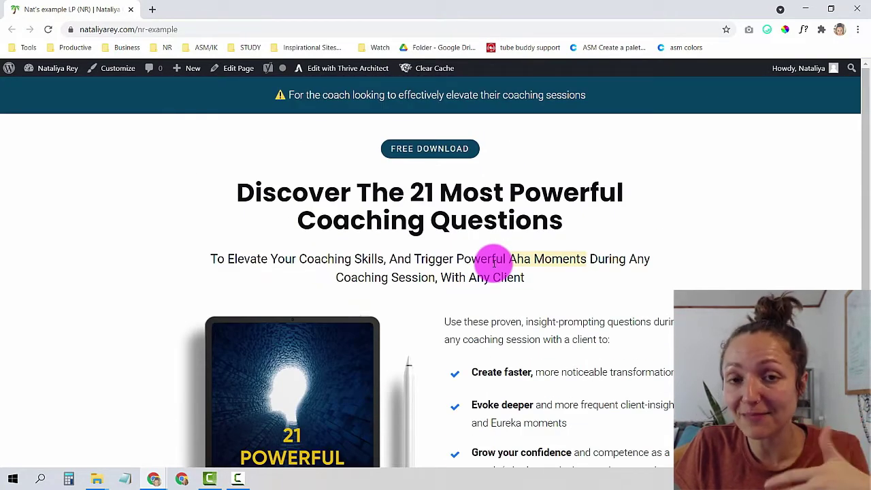
{"action": "scroll", "coordinate": [494, 264], "scroll_direction": "down", "scroll_amount": 3}
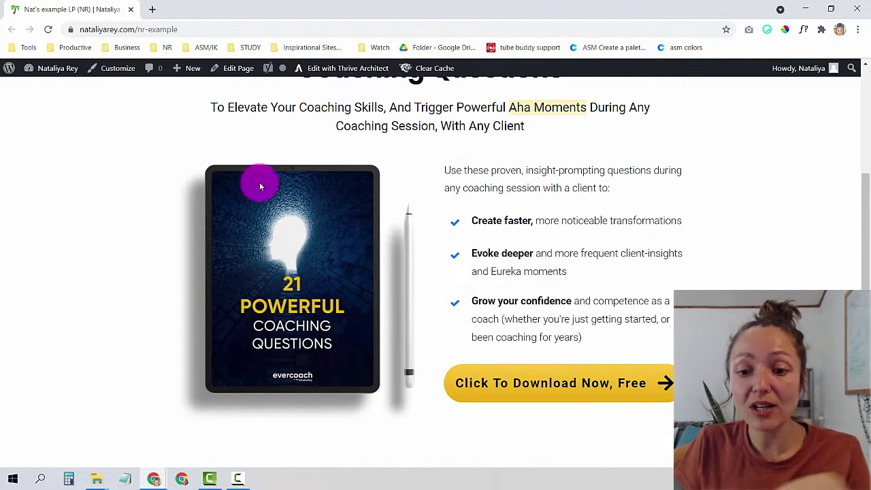
{"action": "left_click", "coordinate": [546, 377]}
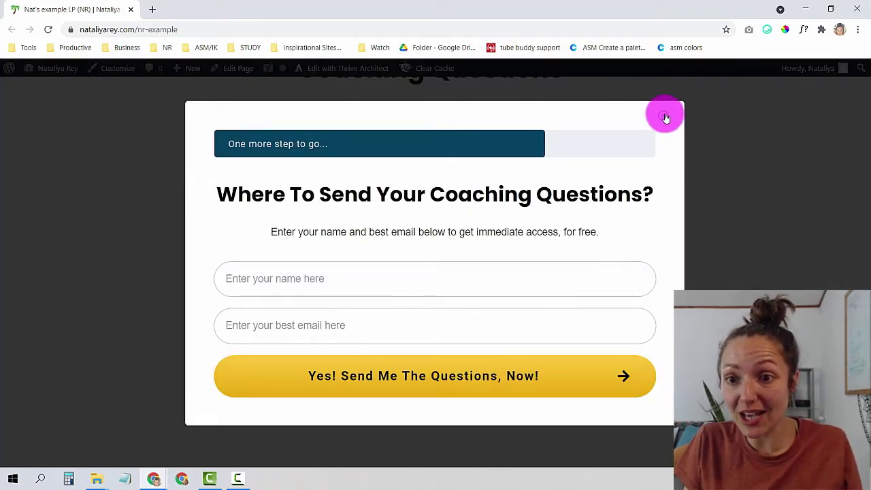
{"action": "left_click", "coordinate": [653, 113]}
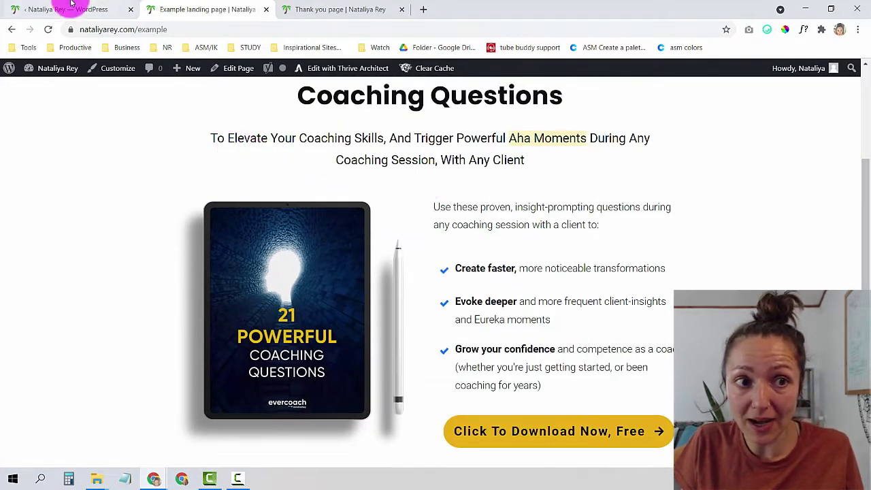
{"action": "left_click", "coordinate": [61, 9]}
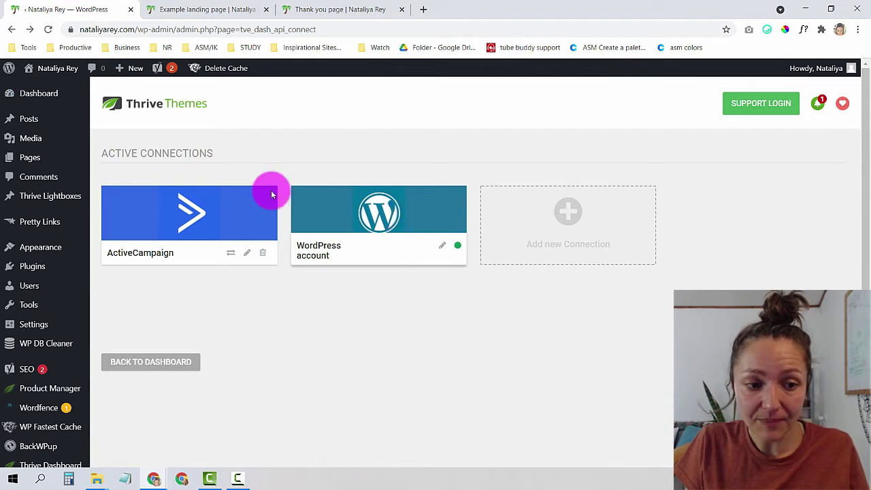
In Thrive Product Manager, tick Install Product under Clever Widgets
{"action": "scroll", "coordinate": [232, 209], "scroll_direction": "down", "scroll_amount": 1}
{"action": "mouse_move", "coordinate": [64, 434]}
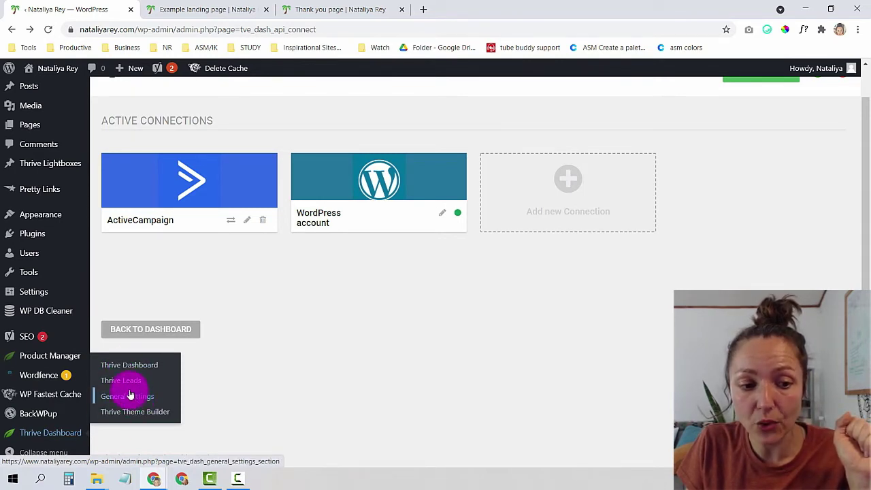
{"action": "left_click", "coordinate": [35, 359]}
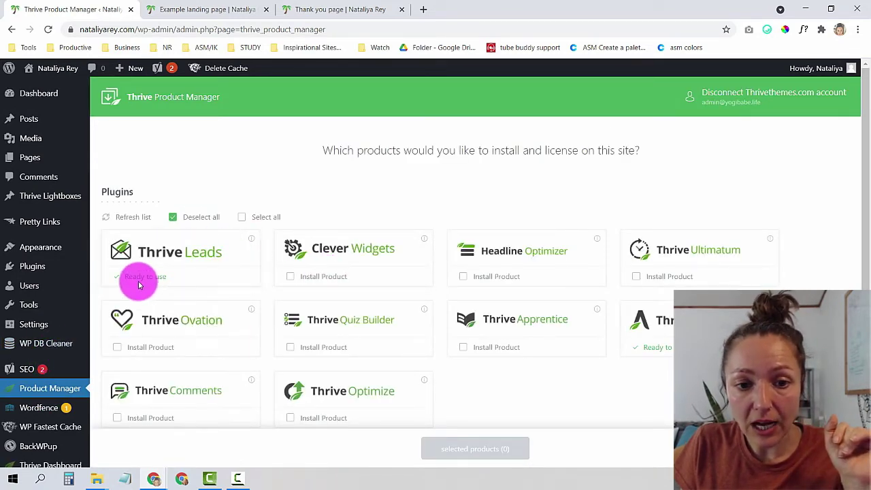
{"action": "left_click", "coordinate": [290, 277]}
{"action": "scroll", "coordinate": [340, 340], "scroll_direction": "down", "scroll_amount": 2}
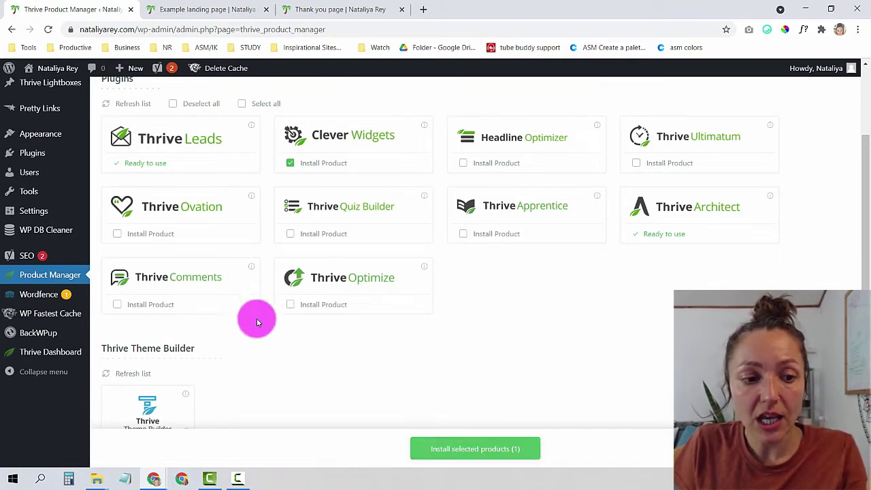
Go to Thrive Leads from the Thrive Dashboard sidebar menu
{"action": "mouse_move", "coordinate": [21, 351]}
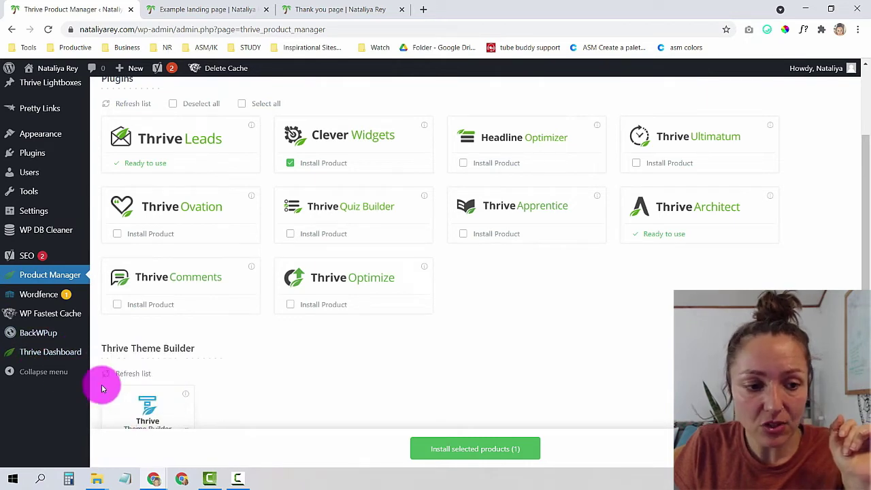
{"action": "mouse_move", "coordinate": [48, 350]}
{"action": "left_click", "coordinate": [125, 372]}
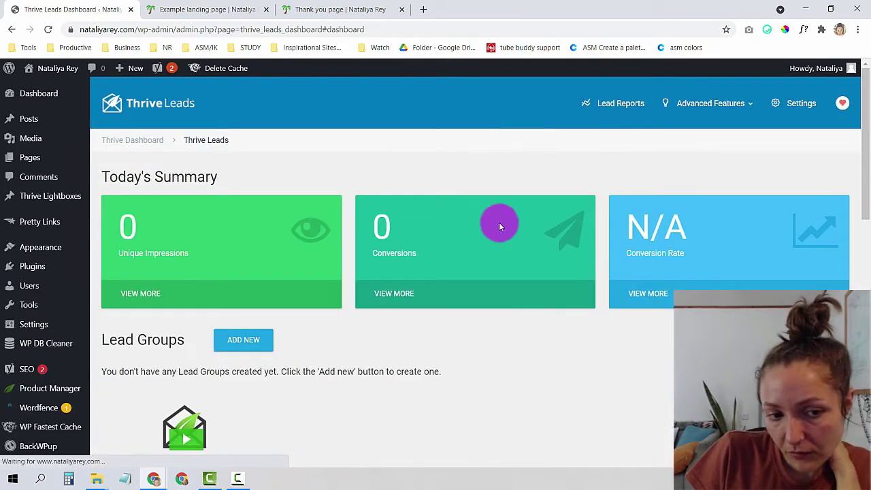
Open the signup popup on the reference example landing page
{"action": "scroll", "coordinate": [501, 221], "scroll_direction": "down", "scroll_amount": 3}
{"action": "scroll", "coordinate": [505, 246], "scroll_direction": "down", "scroll_amount": 6}
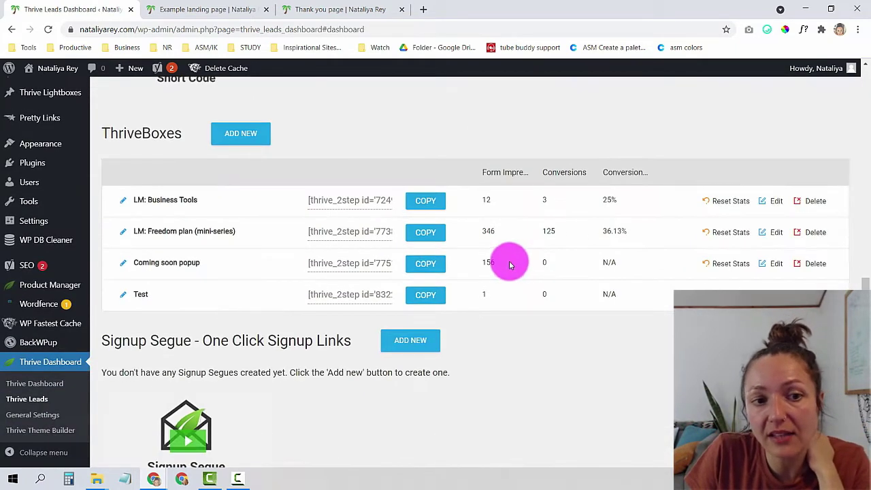
{"action": "left_click", "coordinate": [183, 9]}
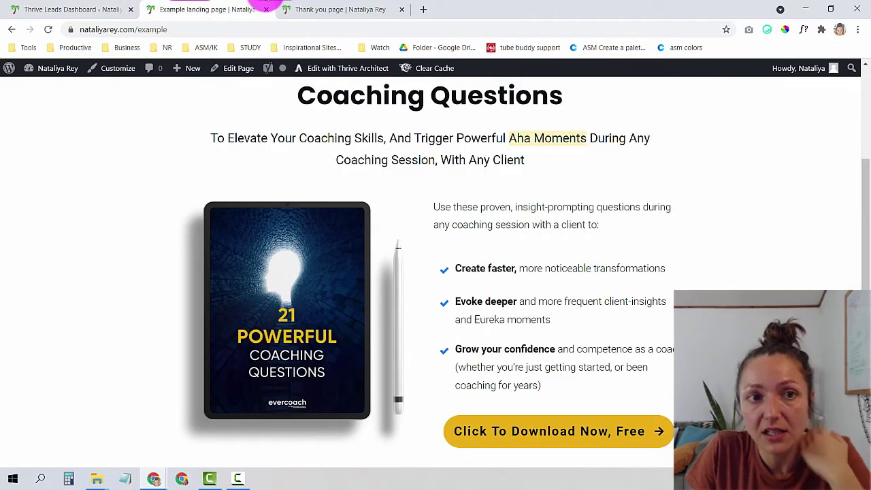
{"action": "left_click", "coordinate": [32, 7]}
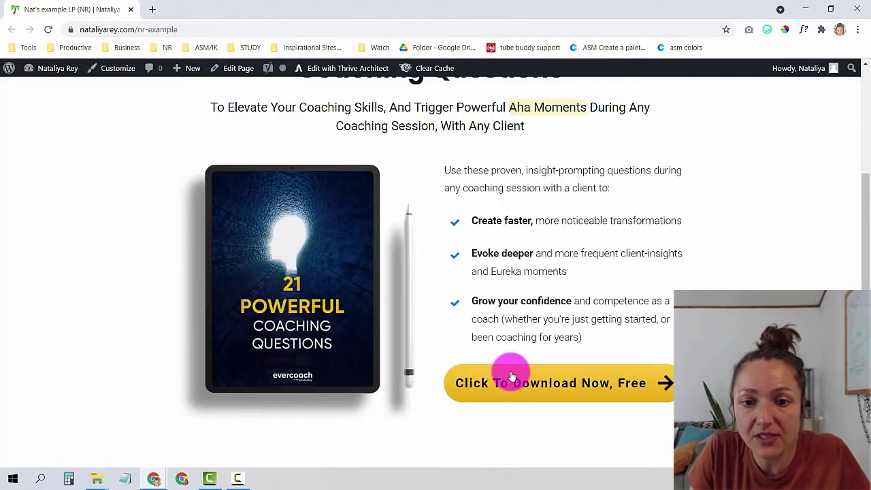
{"action": "left_click", "coordinate": [522, 369]}
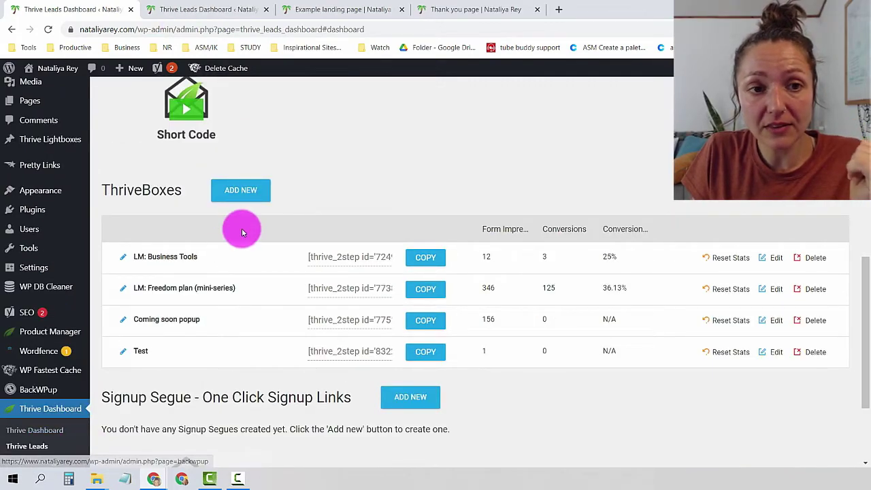
Add a new ThriveBox named 'a name'
{"action": "left_click", "coordinate": [253, 196]}
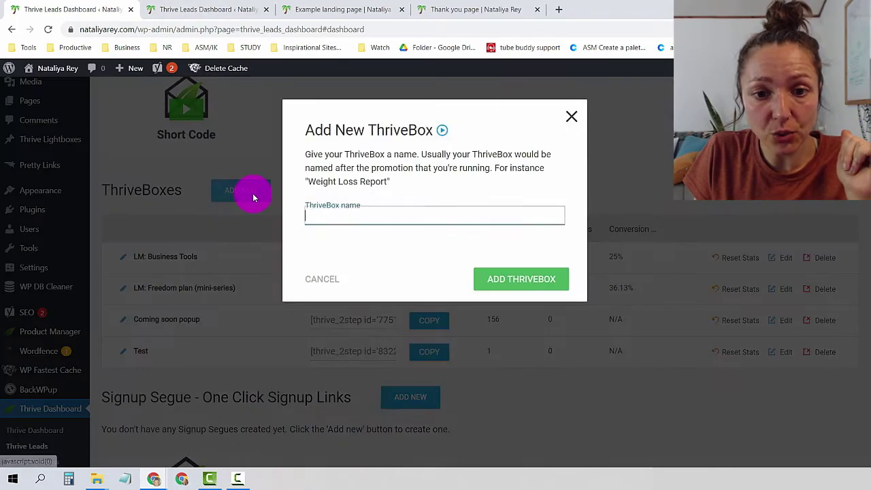
{"action": "type", "text": "a name"}
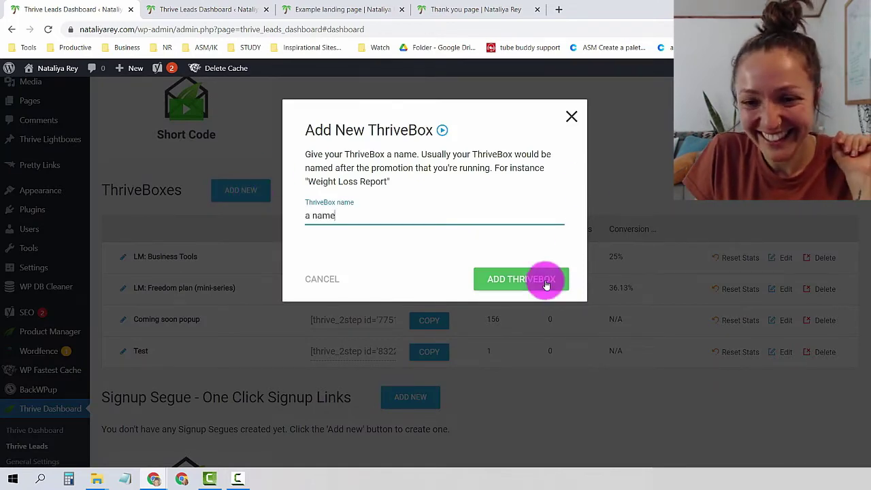
{"action": "left_click", "coordinate": [544, 279]}
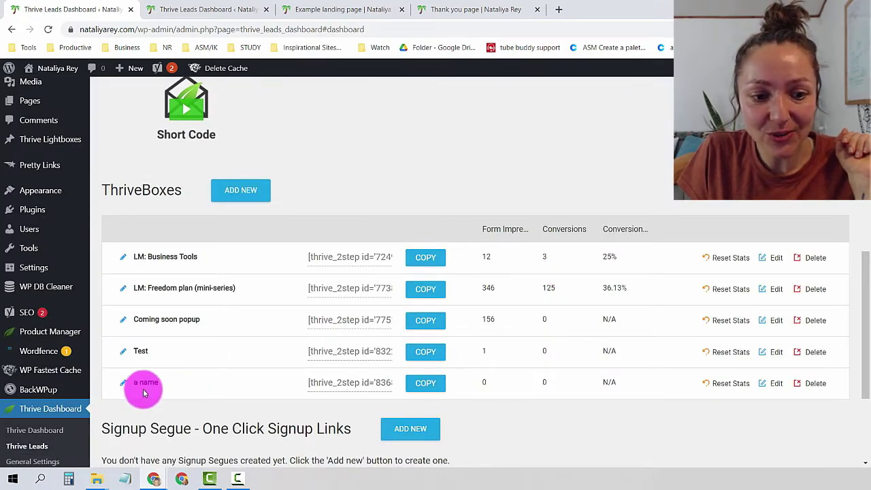
Create a form named 'test' in the 'a name' ThriveBox and open its design
{"action": "left_click", "coordinate": [775, 385]}
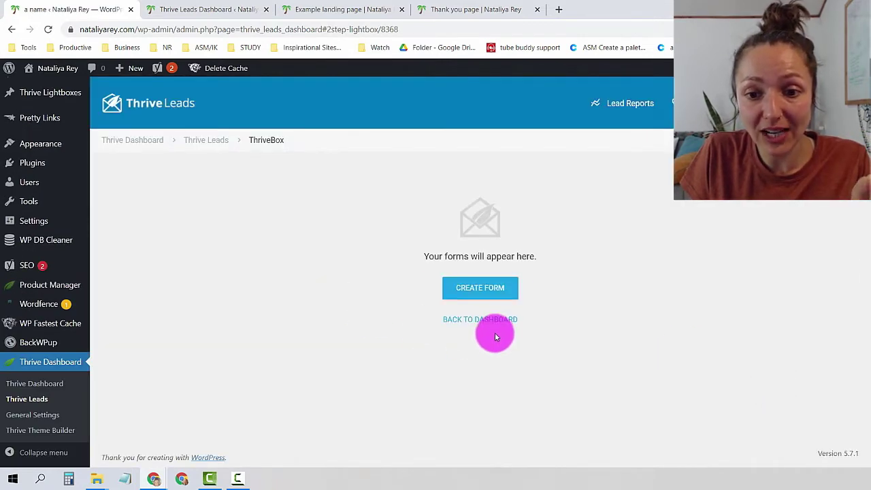
{"action": "left_click", "coordinate": [476, 286]}
{"action": "left_click", "coordinate": [351, 195]}
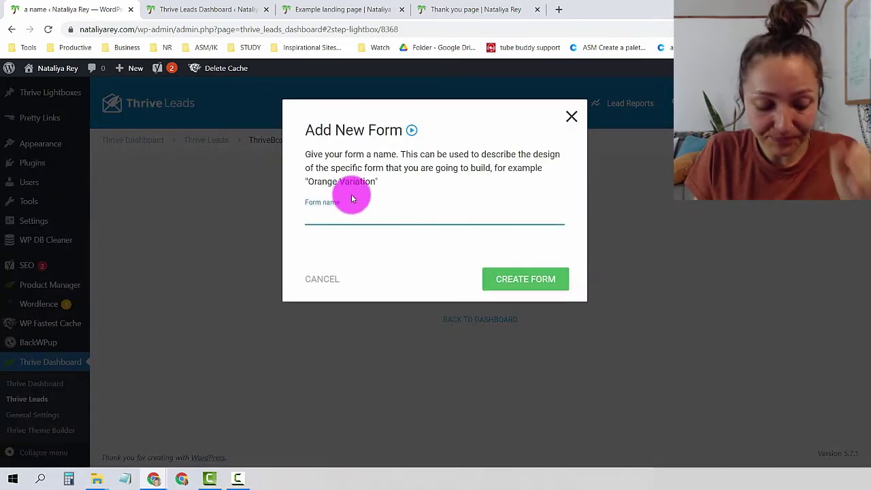
{"action": "type", "text": "test"}
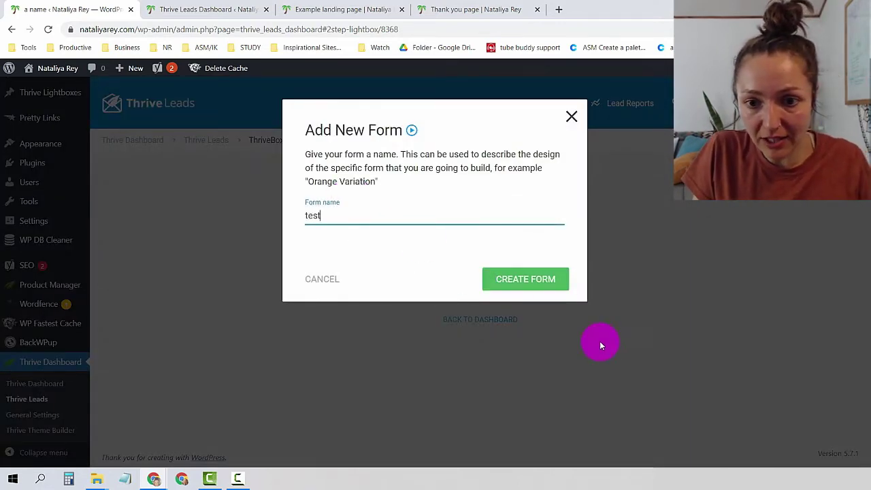
{"action": "left_click", "coordinate": [554, 280]}
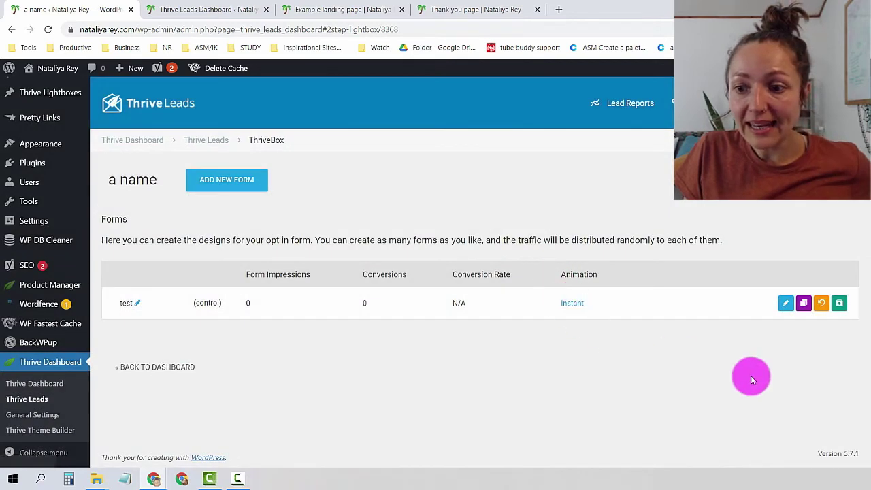
{"action": "left_click", "coordinate": [785, 303]}
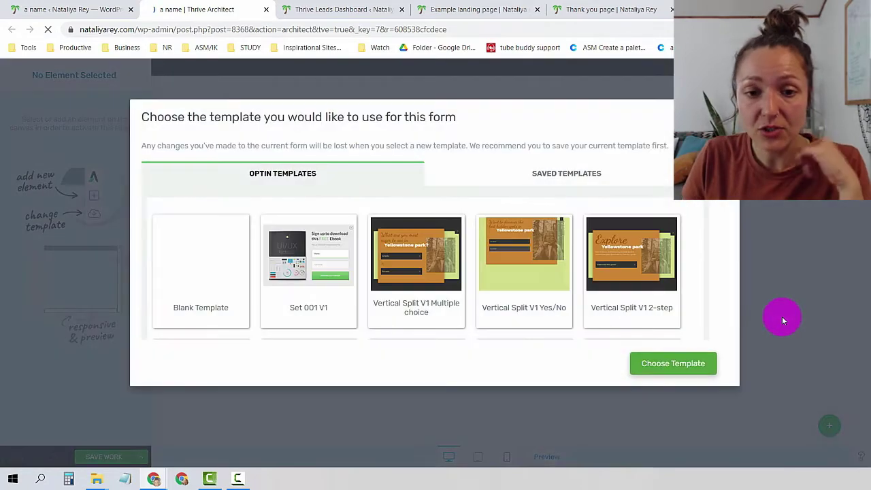
Browse the Optin Templates grid and select LP Bright Lead Generation
{"action": "scroll", "coordinate": [381, 246], "scroll_direction": "down", "scroll_amount": 10}
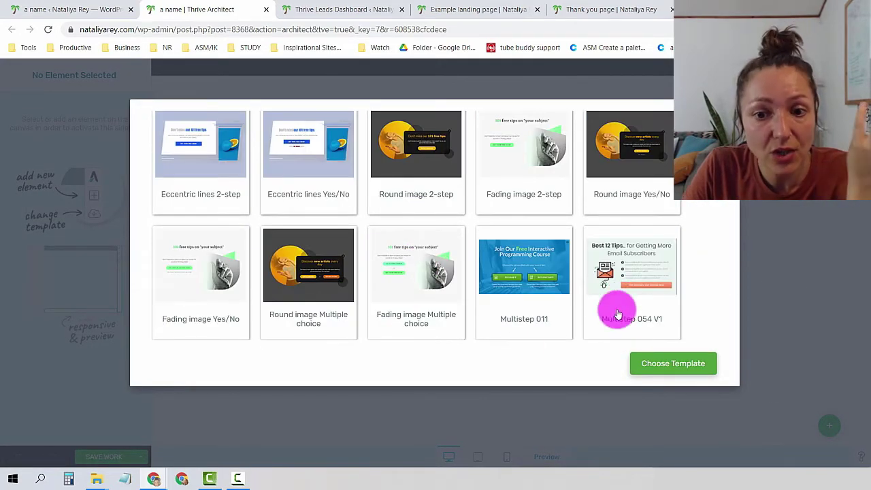
{"action": "scroll", "coordinate": [398, 331], "scroll_direction": "up", "scroll_amount": 2}
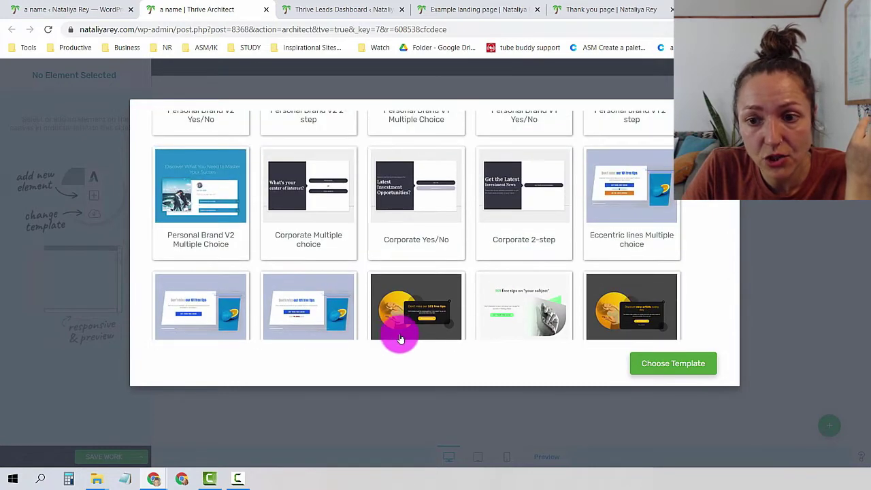
{"action": "scroll", "coordinate": [398, 336], "scroll_direction": "down", "scroll_amount": 8}
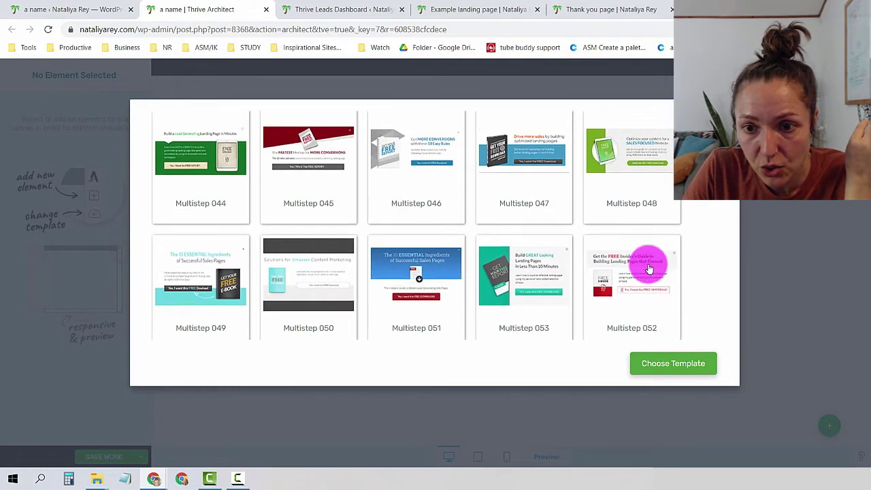
{"action": "scroll", "coordinate": [599, 282], "scroll_direction": "up", "scroll_amount": 15}
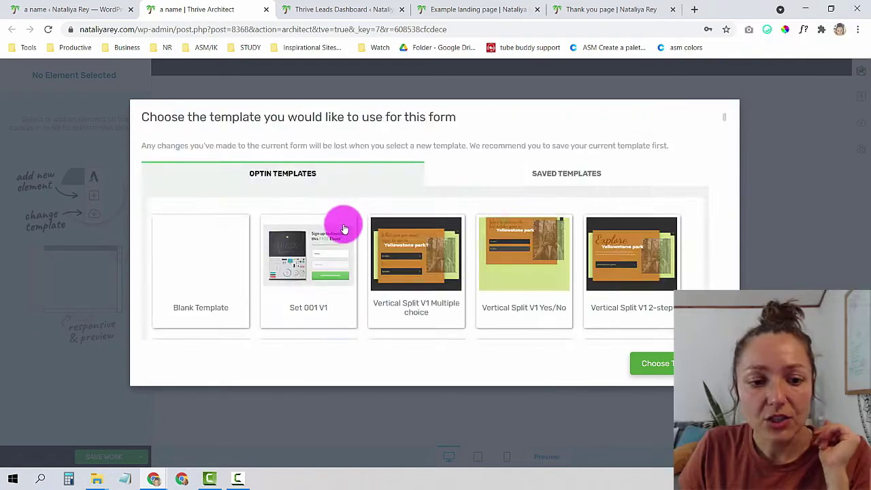
{"action": "scroll", "coordinate": [349, 208], "scroll_direction": "down", "scroll_amount": 15}
{"action": "scroll", "coordinate": [356, 207], "scroll_direction": "up", "scroll_amount": 8}
{"action": "scroll", "coordinate": [357, 208], "scroll_direction": "down", "scroll_amount": 5}
{"action": "scroll", "coordinate": [229, 195], "scroll_direction": "up", "scroll_amount": 1}
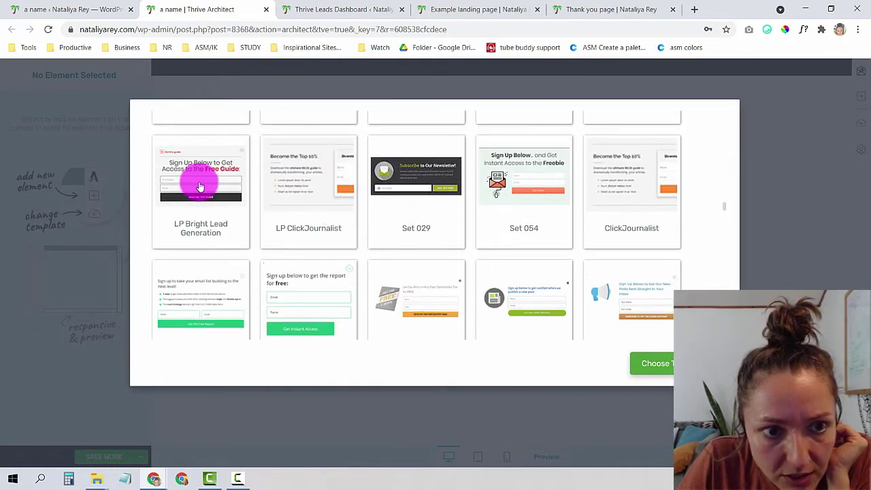
{"action": "left_click", "coordinate": [229, 195]}
Apply the template and paste 'Where To Send Your Coaching Questions?' from the example popup as plain-text heading
{"action": "left_click", "coordinate": [663, 363]}
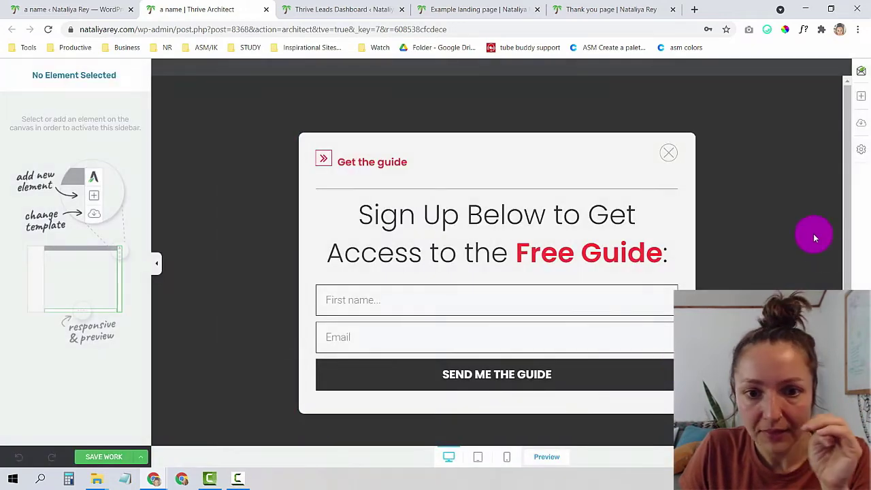
{"action": "left_click", "coordinate": [419, 203]}
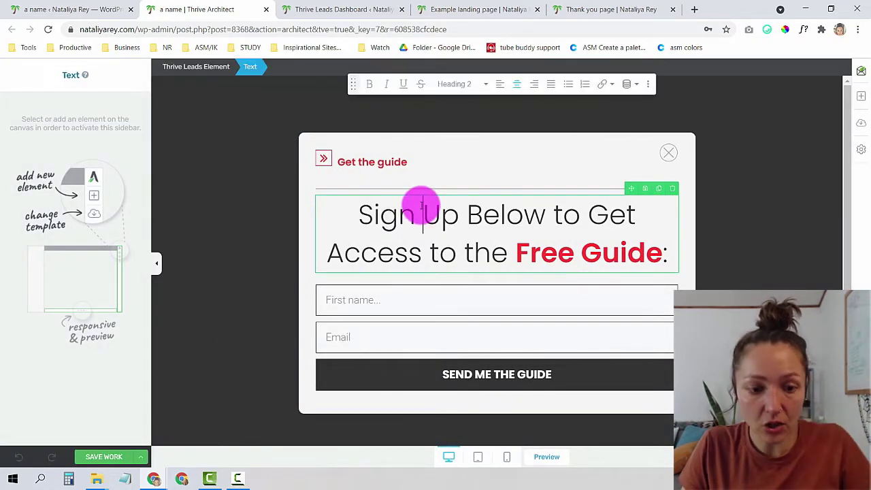
{"action": "triple_click", "coordinate": [420, 203]}
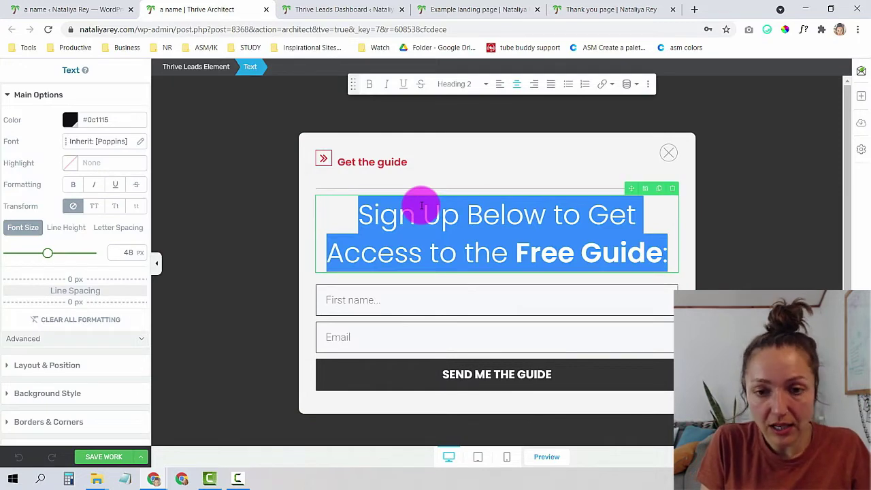
{"action": "key", "text": "alt+Tab"}
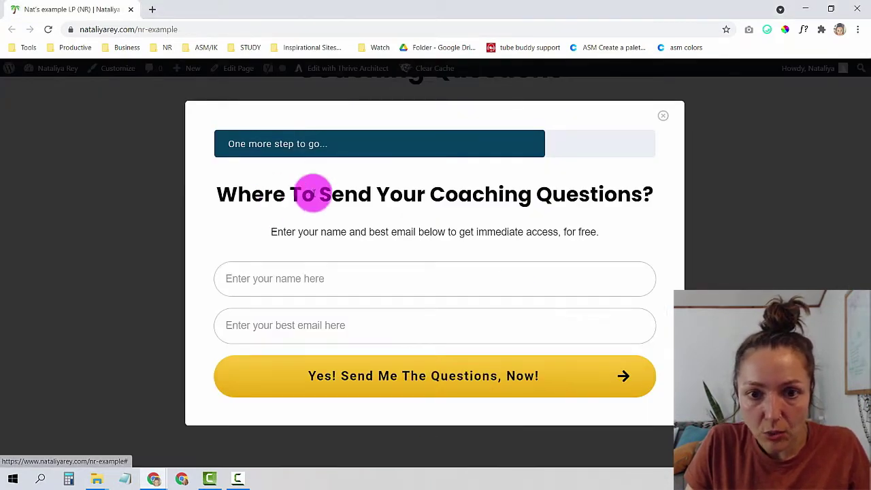
{"action": "left_click_drag", "start_coordinate": [659, 195], "coordinate": [221, 195]}
{"action": "key", "text": "ctrl+c"}
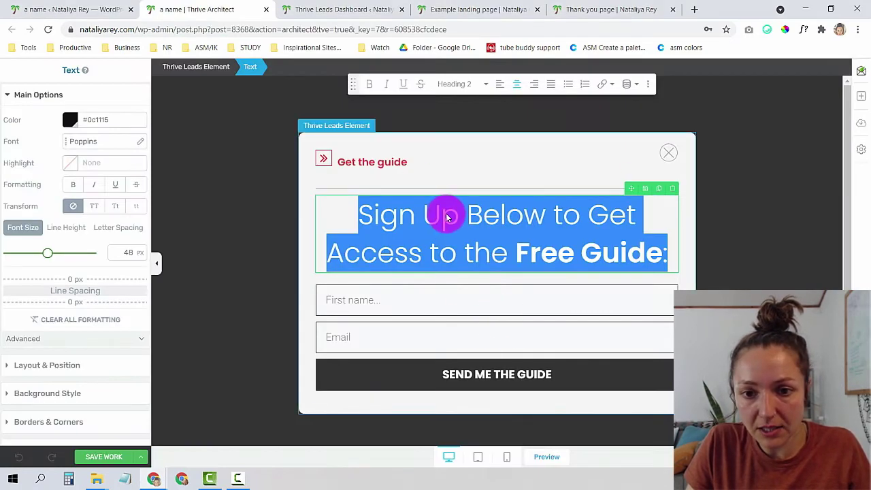
{"action": "right_click", "coordinate": [444, 215]}
{"action": "left_click", "coordinate": [538, 282]}
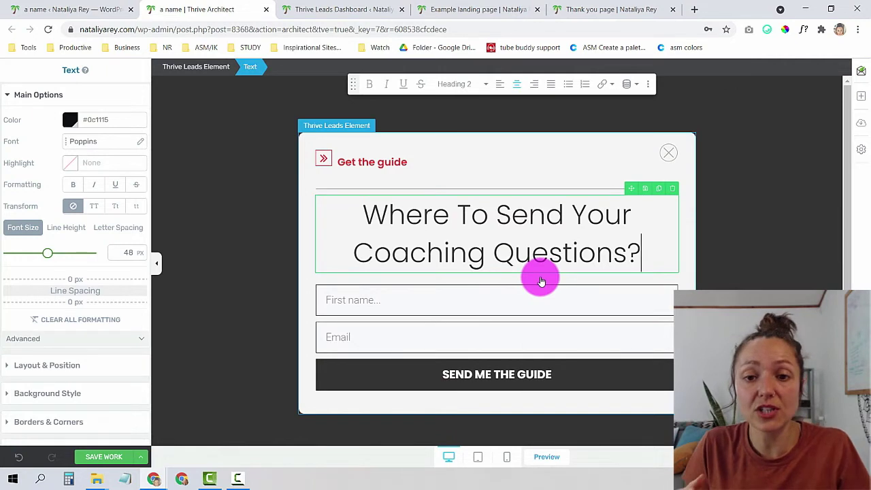
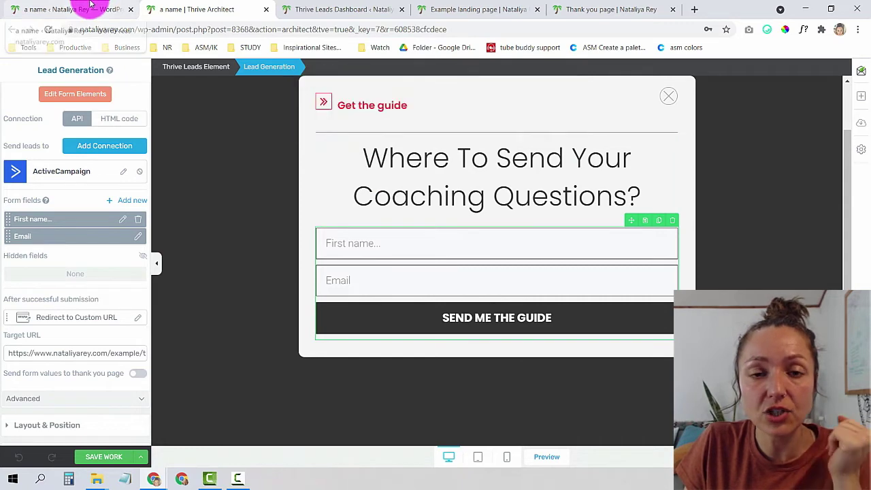
From the Thrive Leads ThriveBoxes list, open the Test ThriveBox in a new tab
{"action": "left_click", "coordinate": [34, 9]}
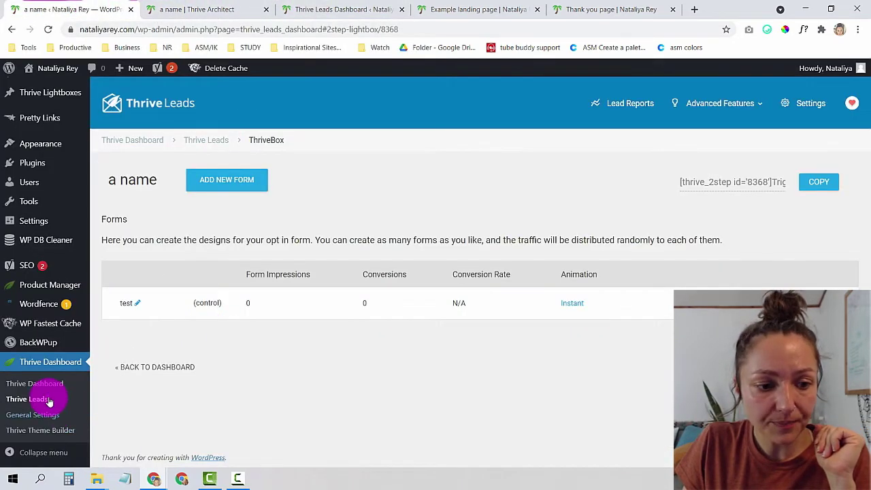
{"action": "left_click", "coordinate": [39, 398]}
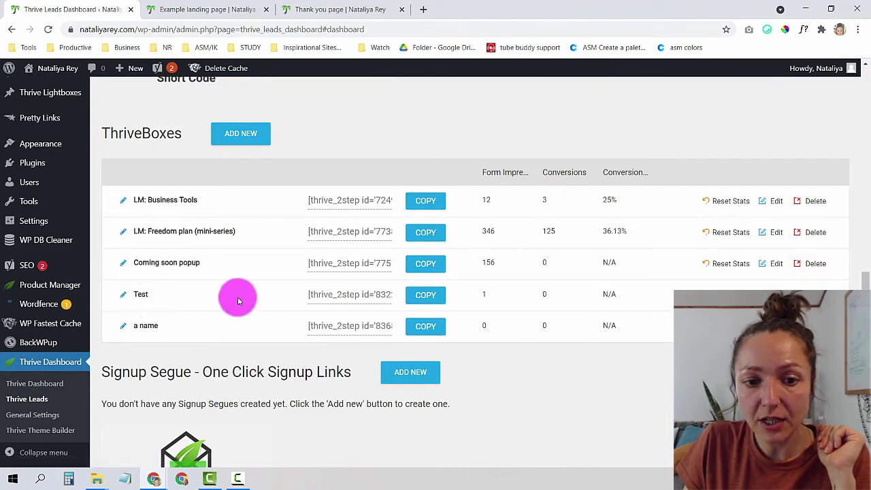
{"action": "middle_click", "coordinate": [770, 294]}
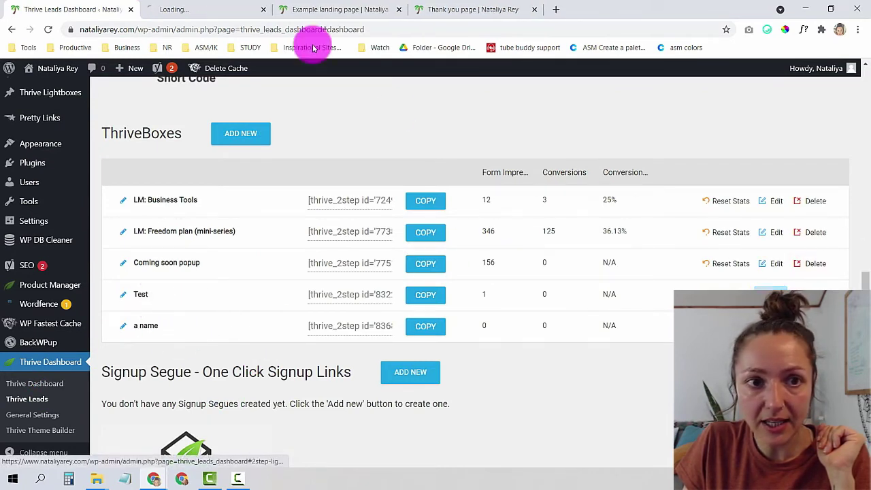
{"action": "left_click", "coordinate": [235, 9]}
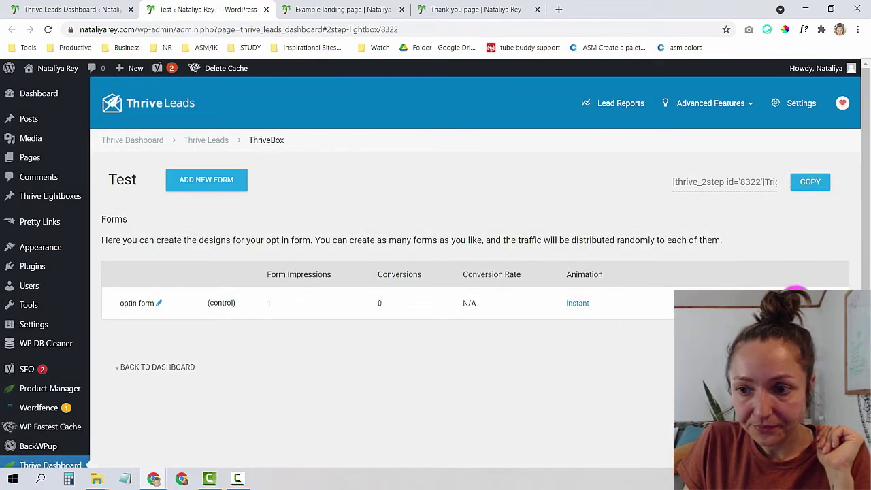
Review the Test ThriveBox's opt-in form design, then return to the Thrive Leads dashboard
{"action": "left_click", "coordinate": [775, 293]}
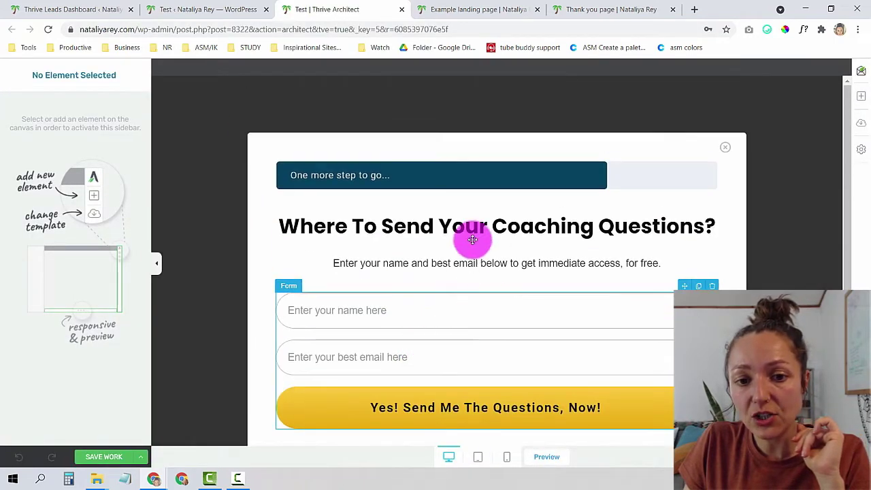
{"action": "scroll", "coordinate": [409, 238], "scroll_direction": "down", "scroll_amount": 2}
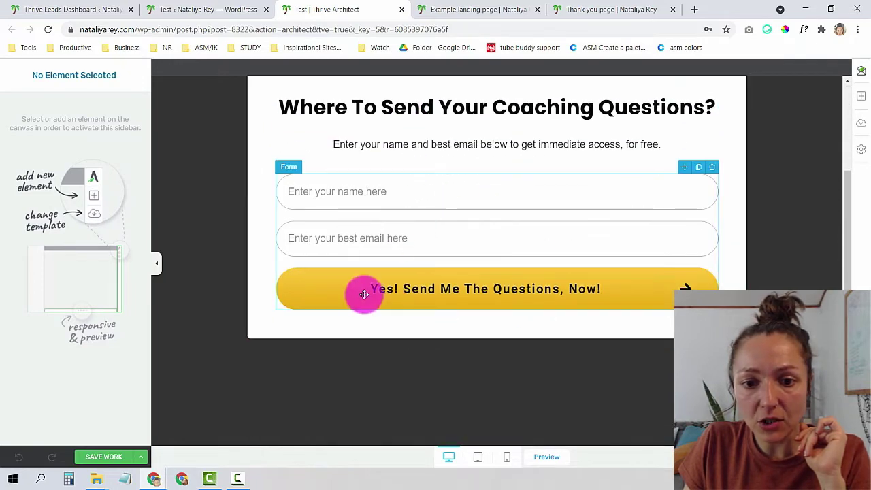
{"action": "scroll", "coordinate": [285, 180], "scroll_direction": "up", "scroll_amount": 2}
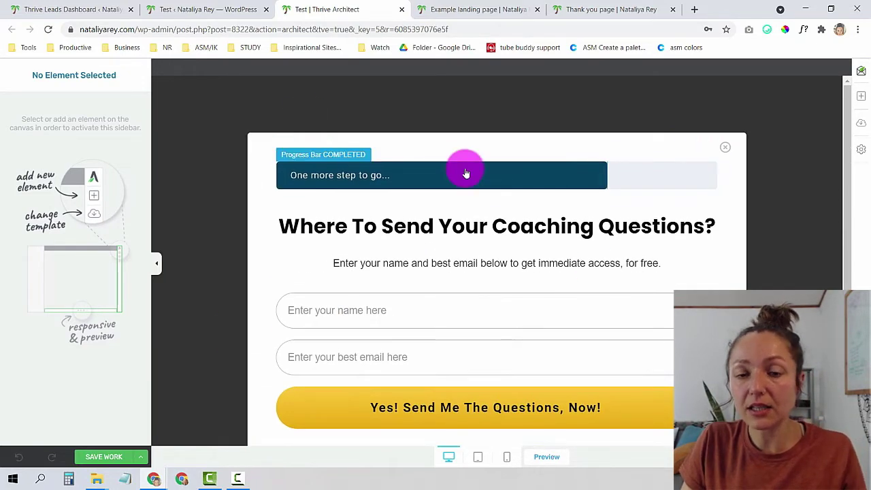
{"action": "scroll", "coordinate": [459, 174], "scroll_direction": "down", "scroll_amount": 2}
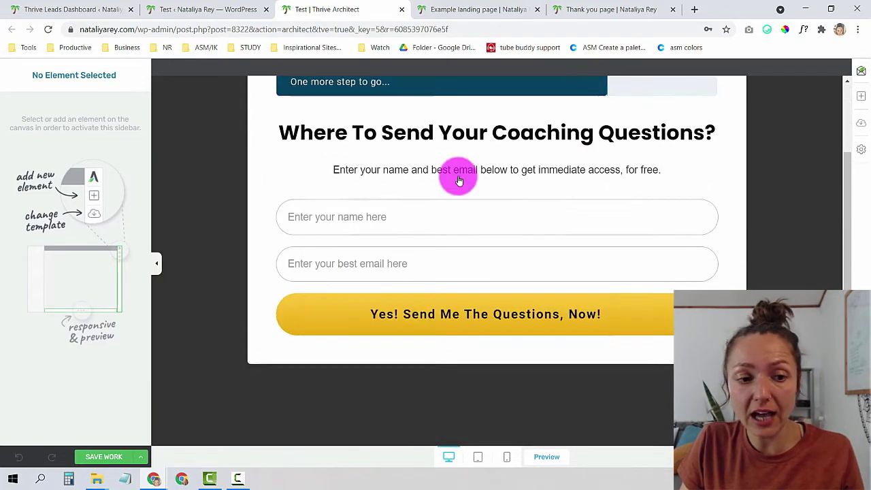
{"action": "left_click", "coordinate": [88, 7]}
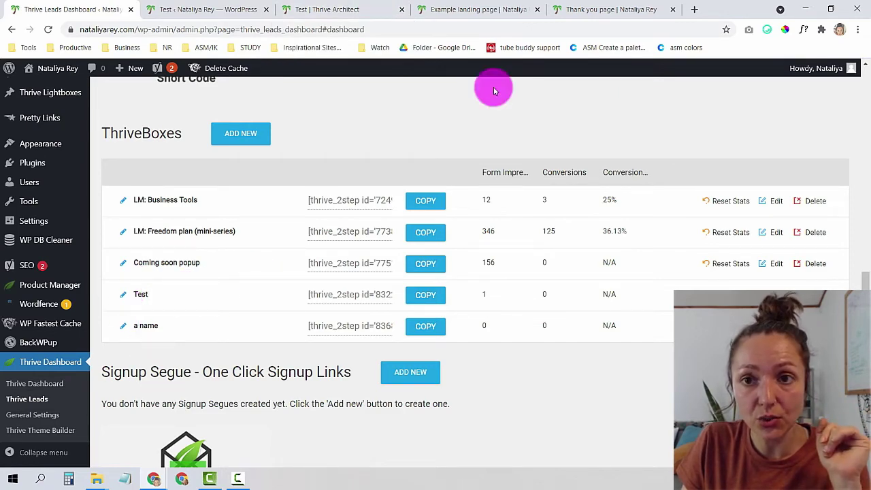
Open the Example landing page with Edit with Thrive Architect from the admin bar
{"action": "left_click", "coordinate": [435, 9]}
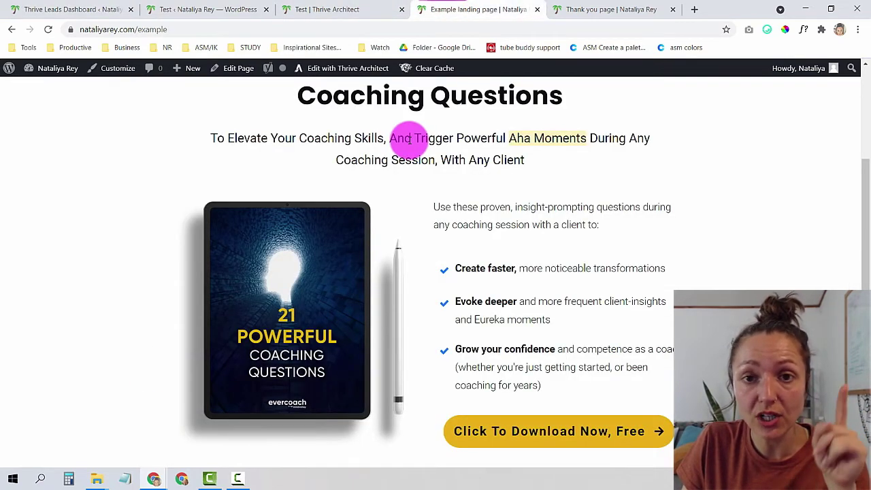
{"action": "scroll", "coordinate": [405, 143], "scroll_direction": "up", "scroll_amount": 3}
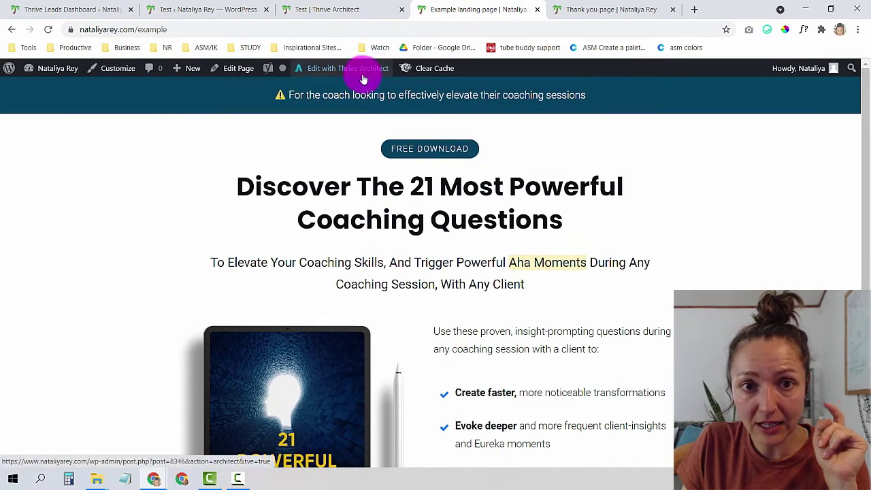
{"action": "left_click", "coordinate": [363, 68]}
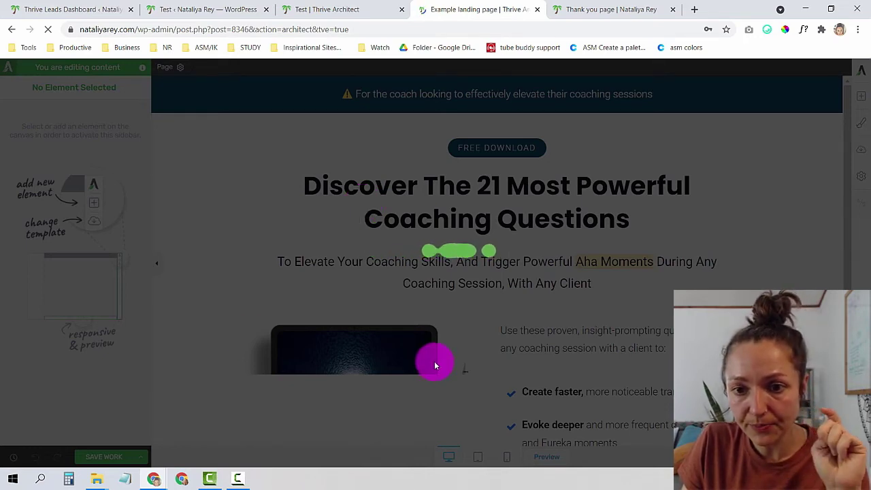
{"action": "scroll", "coordinate": [437, 359], "scroll_direction": "down", "scroll_amount": 3}
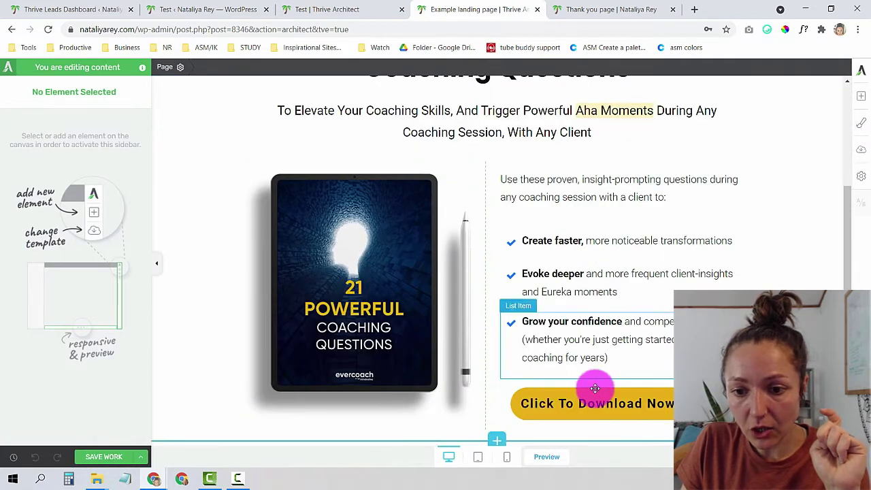
Delete the existing Link action from the Click To Download Now button's Animation & Action
{"action": "left_click", "coordinate": [595, 387]}
{"action": "left_click", "coordinate": [607, 390]}
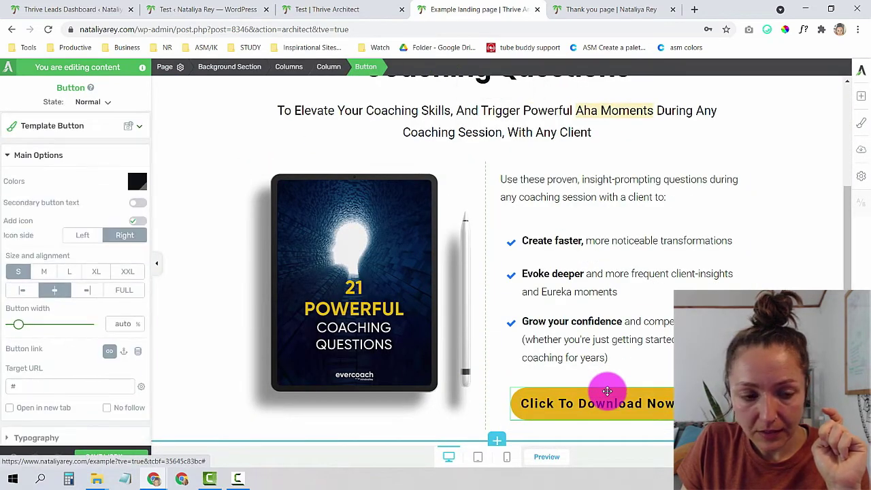
{"action": "scroll", "coordinate": [82, 292], "scroll_direction": "down", "scroll_amount": 3}
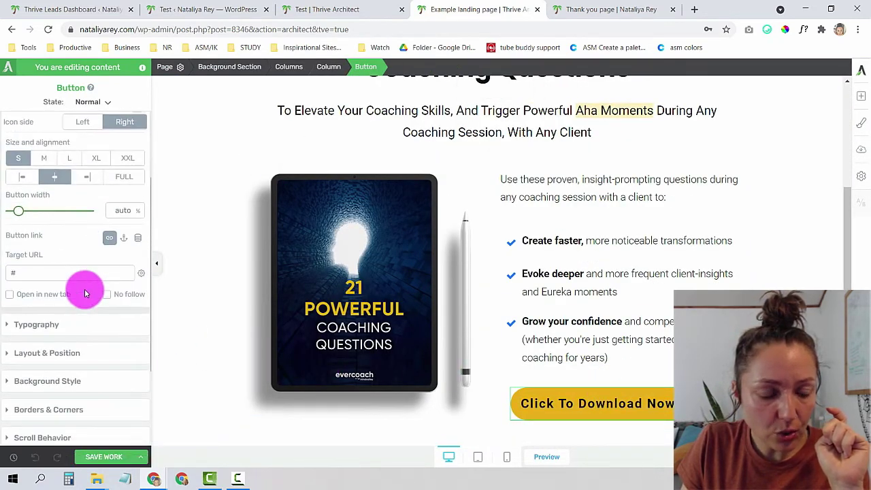
{"action": "scroll", "coordinate": [85, 293], "scroll_direction": "down", "scroll_amount": 2}
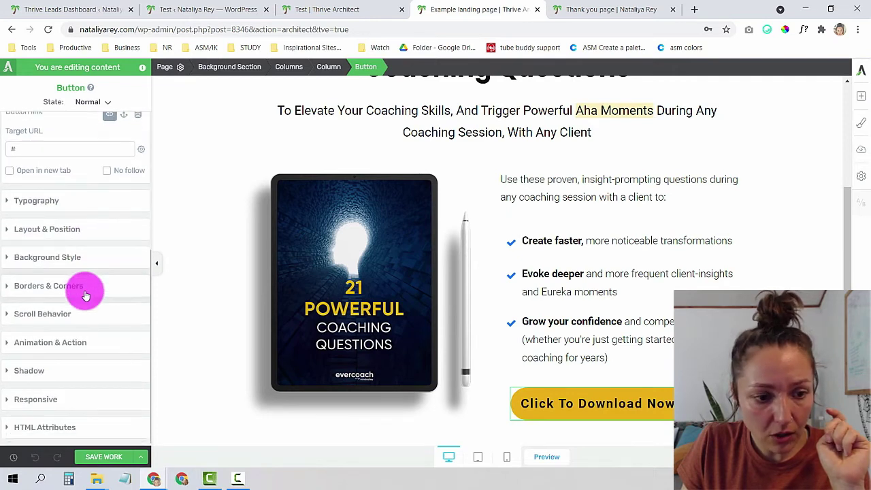
{"action": "left_click", "coordinate": [60, 344]}
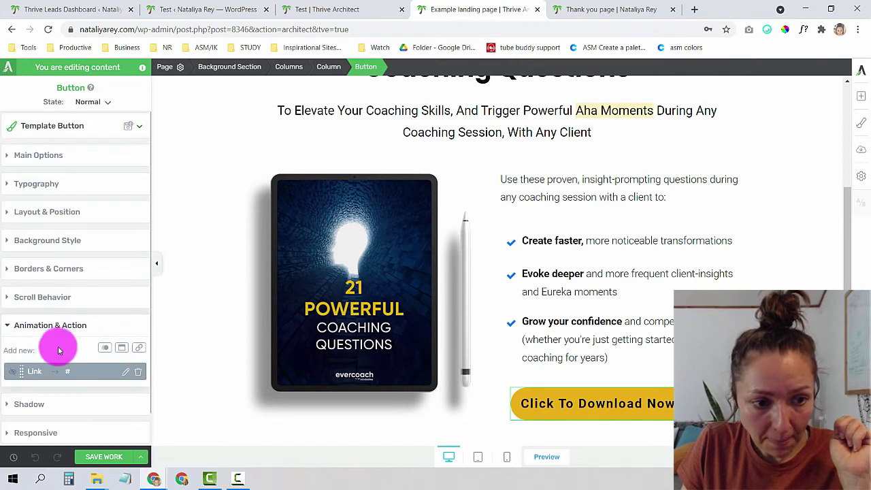
{"action": "left_click", "coordinate": [137, 373]}
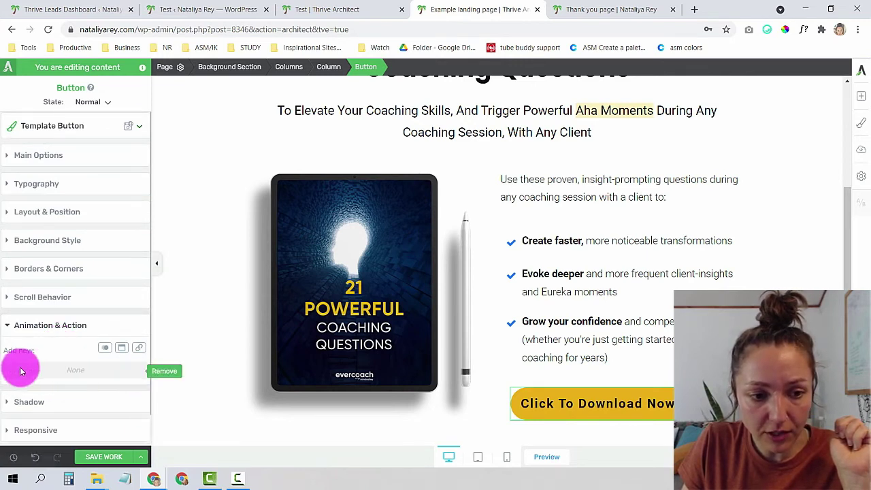
Start an Open Thrive Leads ThriveBox popup action with 'Test' selected, then discard it
{"action": "left_click", "coordinate": [123, 350]}
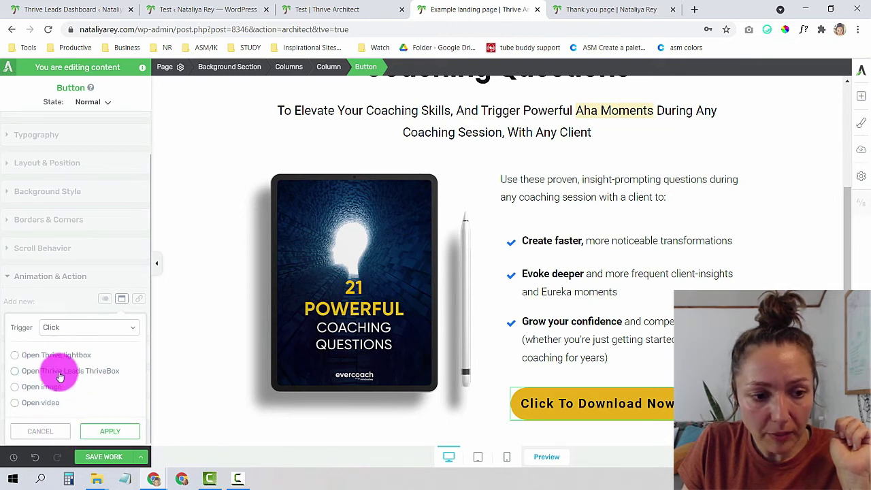
{"action": "left_click", "coordinate": [61, 376]}
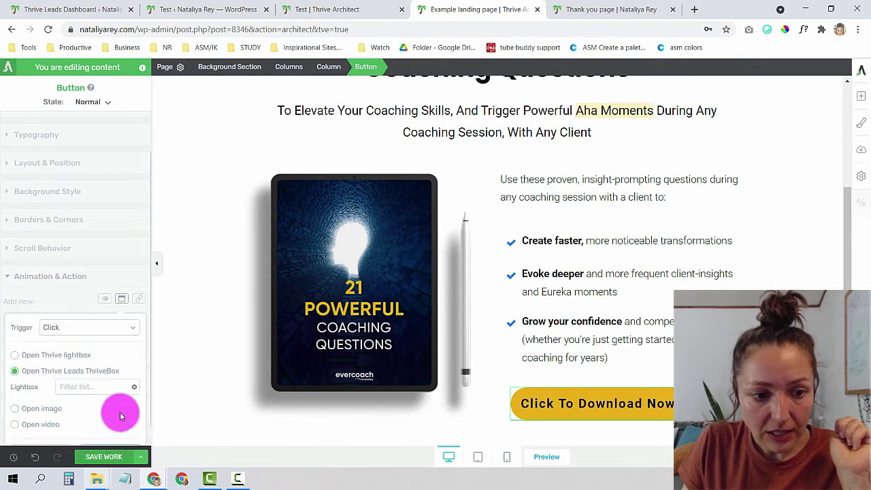
{"action": "left_click", "coordinate": [81, 385]}
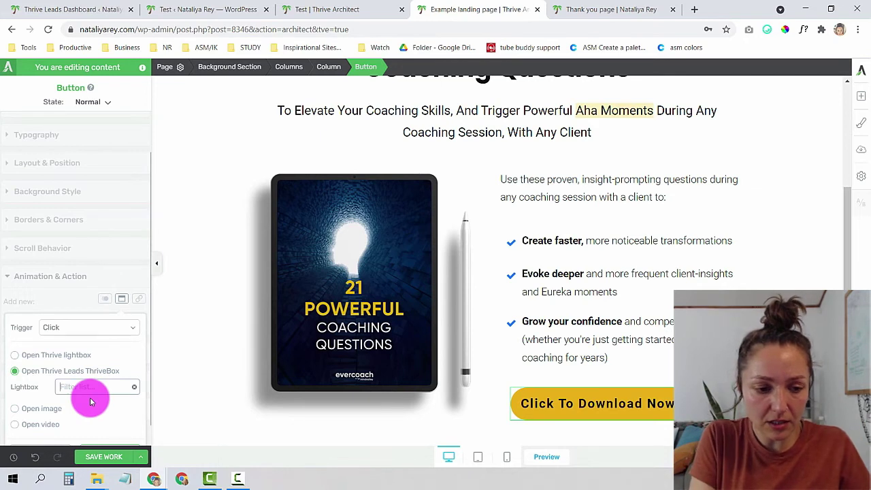
{"action": "type", "text": "te"}
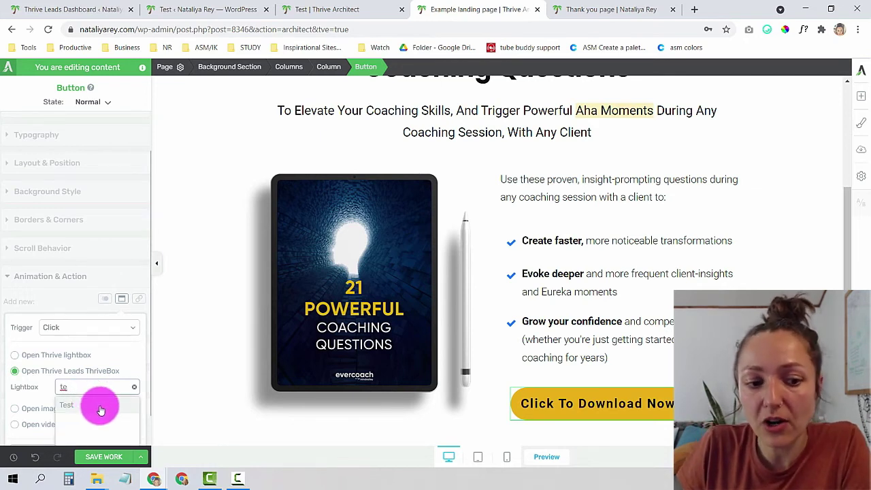
{"action": "left_click", "coordinate": [91, 404]}
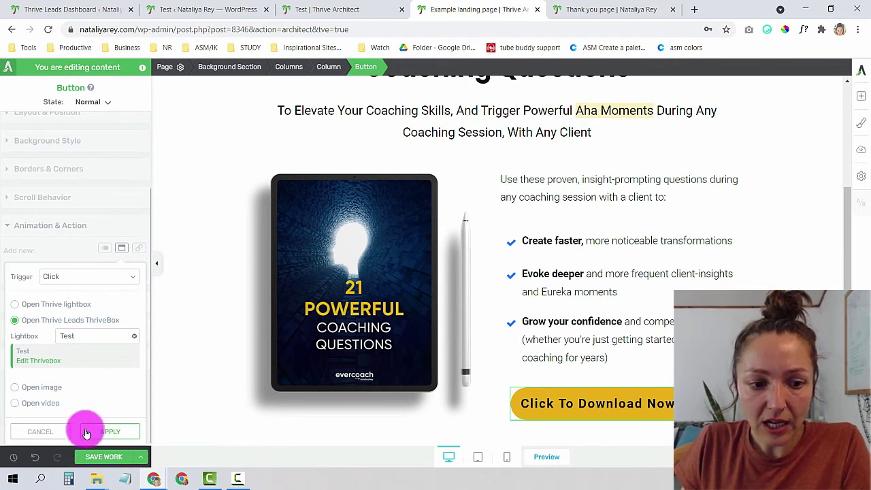
{"action": "left_click", "coordinate": [44, 431]}
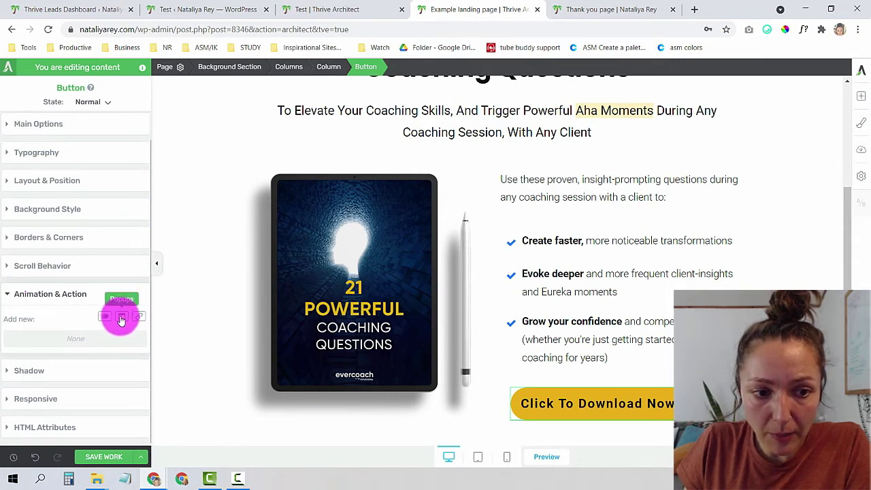
Re-add the popup action opening the Test ThriveBox, apply it, and save the work
{"action": "left_click", "coordinate": [121, 318]}
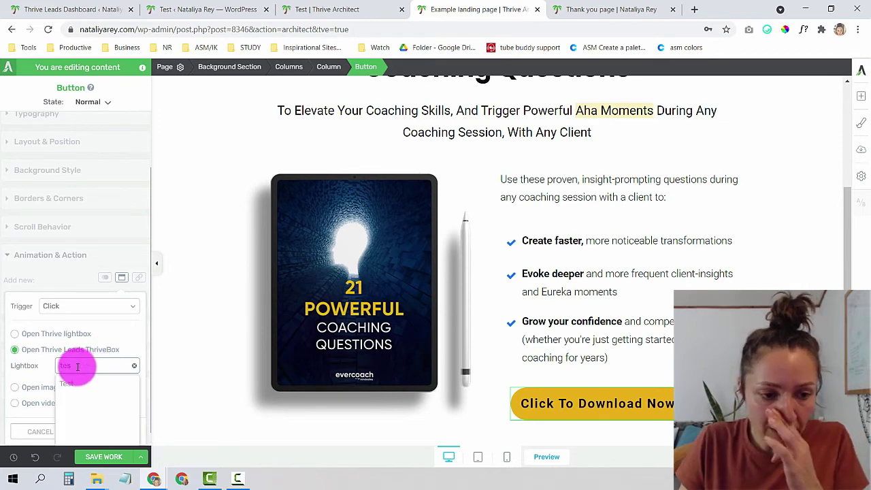
{"action": "left_click", "coordinate": [68, 383]}
{"action": "left_click", "coordinate": [49, 5]}
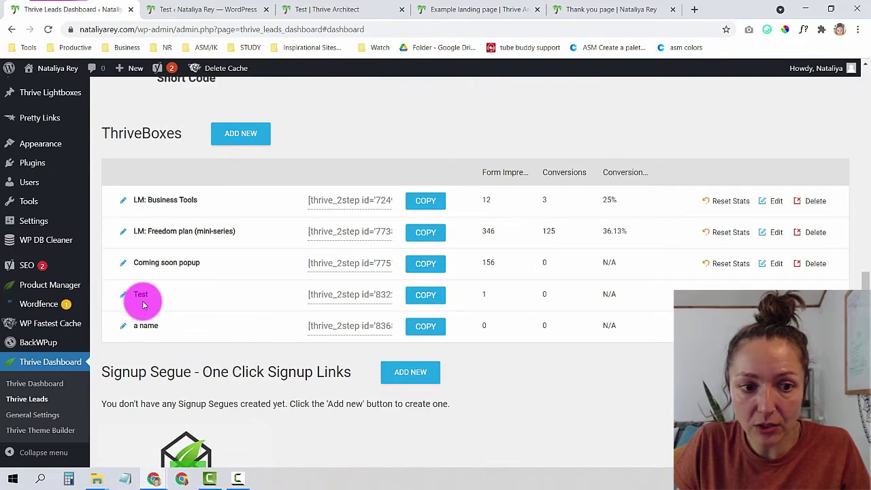
{"action": "left_click", "coordinate": [476, 9]}
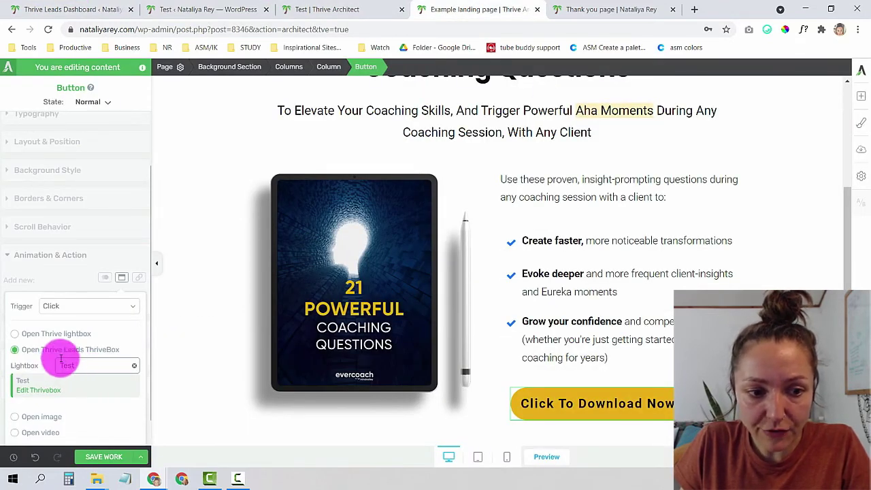
{"action": "scroll", "coordinate": [68, 367], "scroll_direction": "down", "scroll_amount": 1}
{"action": "left_click", "coordinate": [102, 430]}
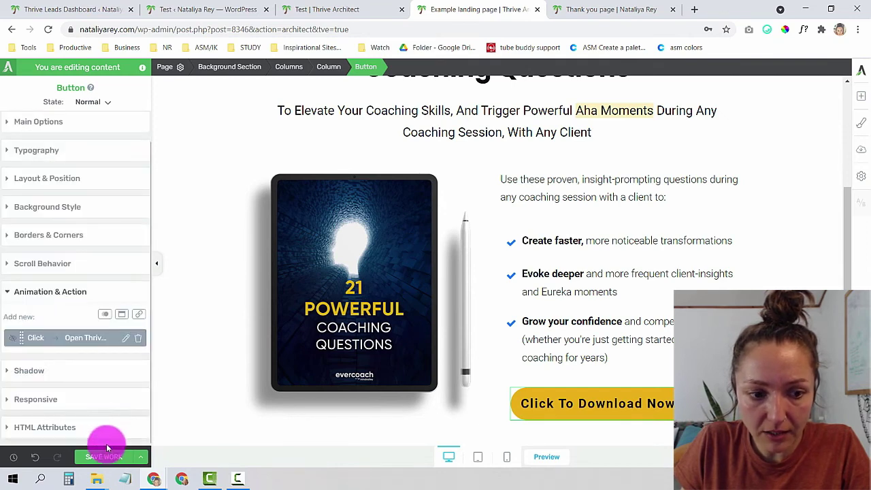
{"action": "left_click", "coordinate": [107, 455]}
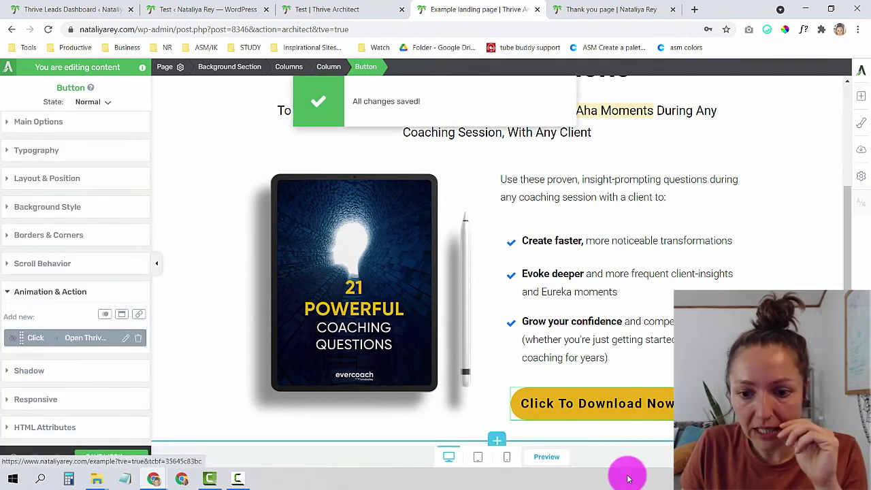
Preview the page, check 'Click To Download Now, Free' pops up the opt-in form, then close it
{"action": "left_click", "coordinate": [546, 456]}
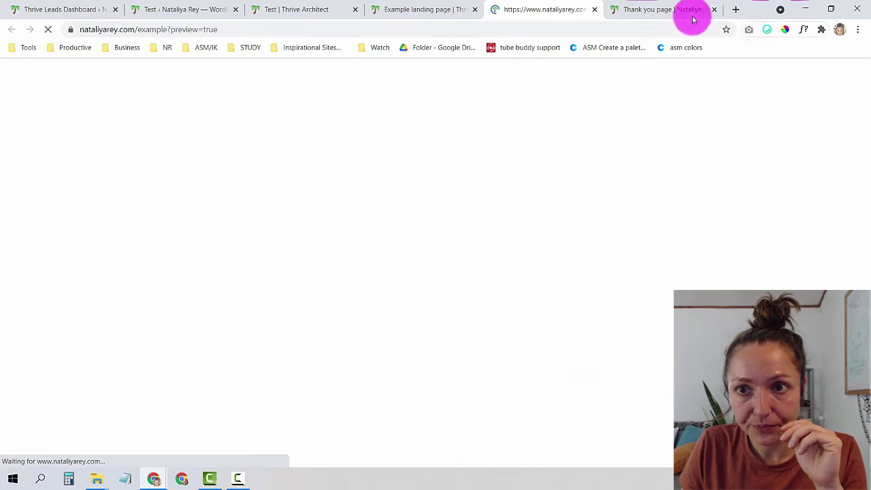
{"action": "scroll", "coordinate": [652, 203], "scroll_direction": "down", "scroll_amount": 1}
{"action": "scroll", "coordinate": [653, 200], "scroll_direction": "down", "scroll_amount": 1}
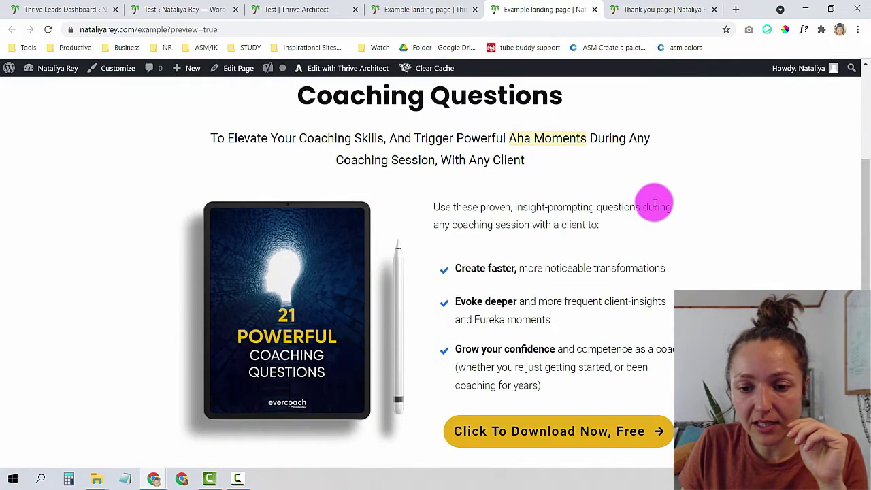
{"action": "left_click", "coordinate": [530, 435]}
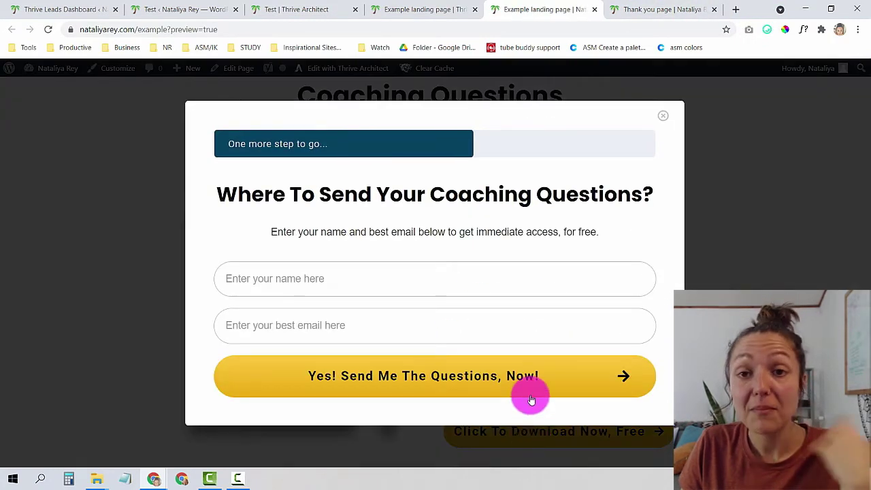
{"action": "left_click", "coordinate": [663, 119]}
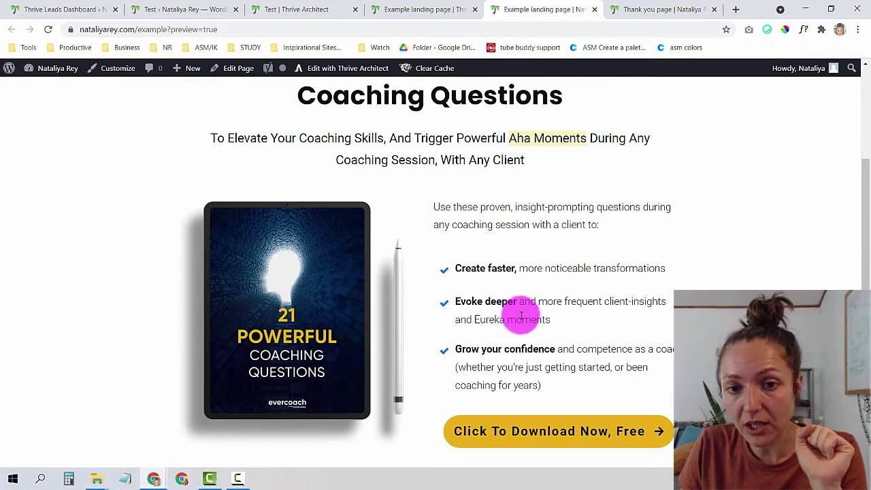
{"action": "scroll", "coordinate": [521, 286], "scroll_direction": "up", "scroll_amount": 2}
{"action": "left_click", "coordinate": [435, 9]}
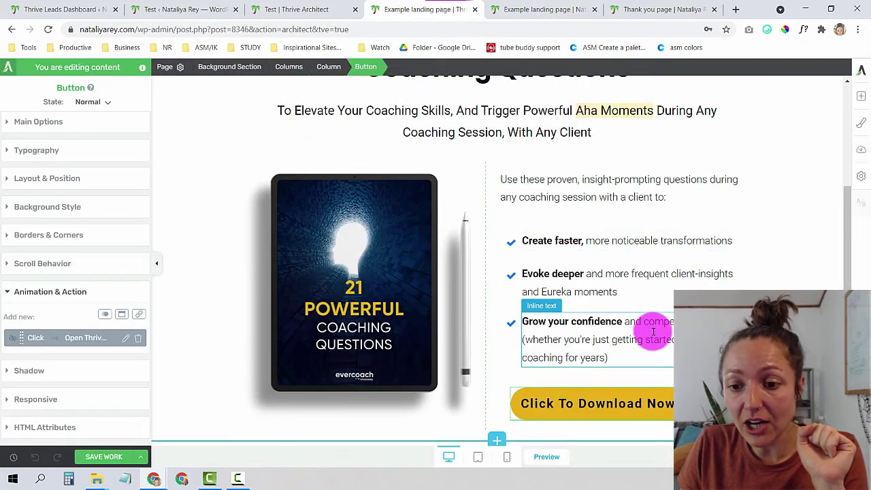
Give the ebook image a click action opening the Test ThriveBox
{"action": "scroll", "coordinate": [657, 397], "scroll_direction": "up", "scroll_amount": 3}
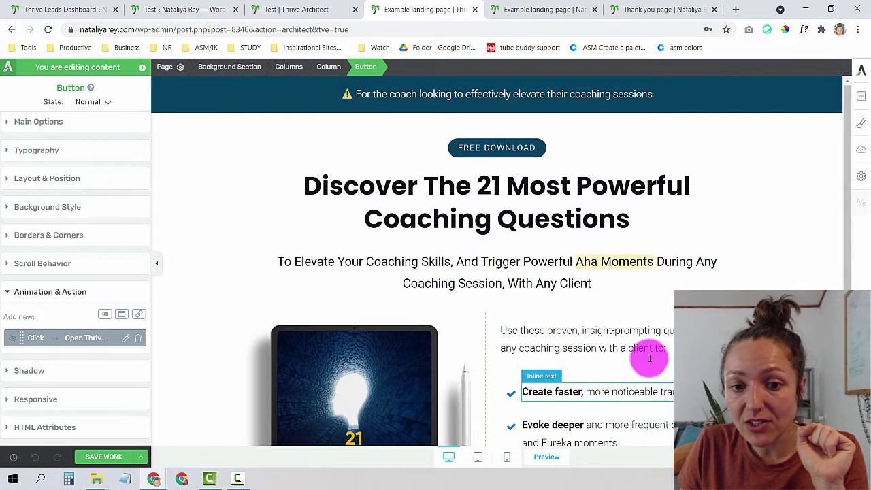
{"action": "scroll", "coordinate": [649, 358], "scroll_direction": "down", "scroll_amount": 2}
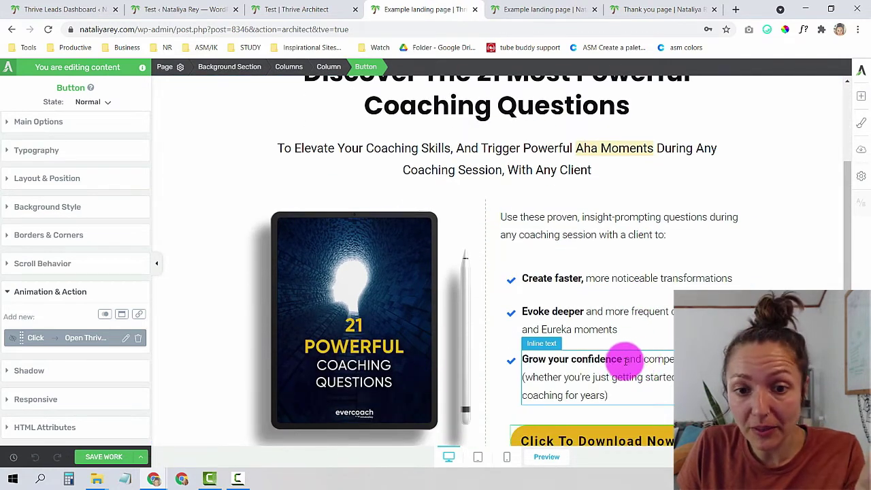
{"action": "left_click", "coordinate": [391, 249]}
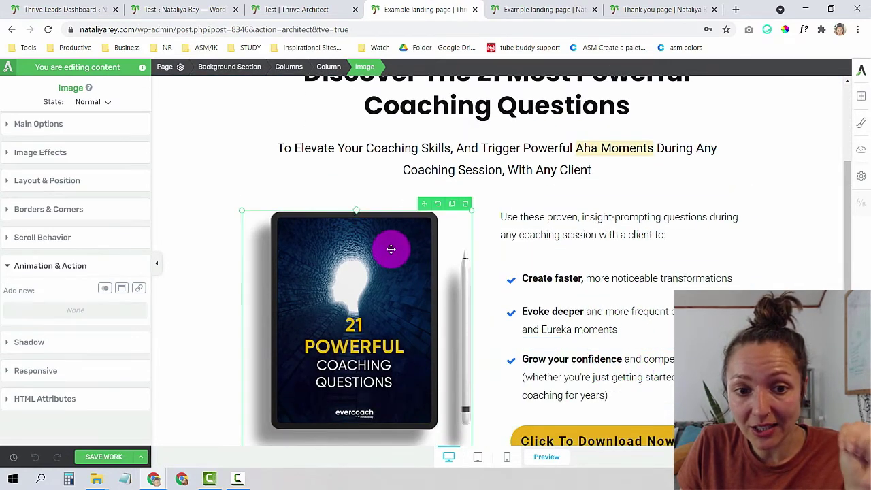
{"action": "left_click", "coordinate": [122, 289]}
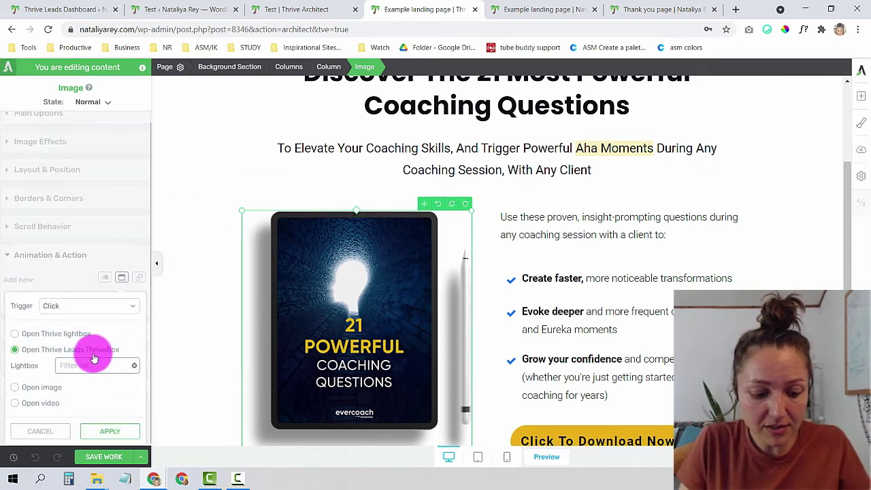
{"action": "type", "text": "te"}
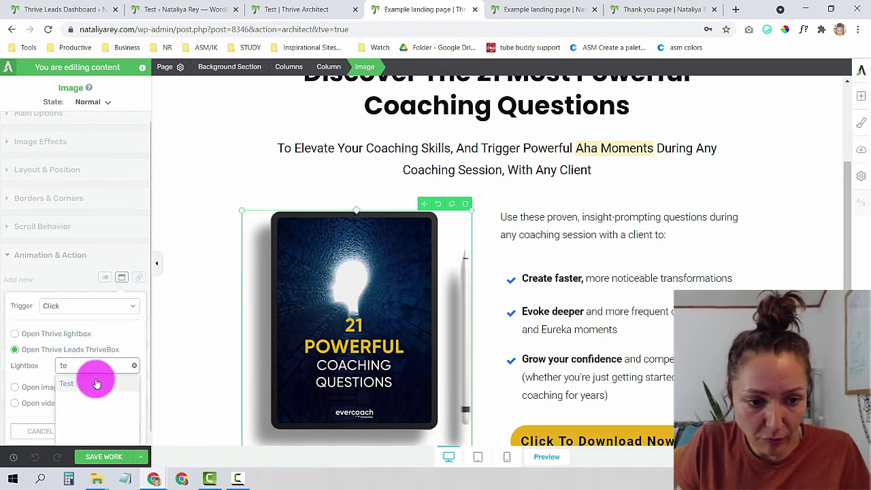
{"action": "left_click", "coordinate": [66, 381]}
{"action": "scroll", "coordinate": [102, 422], "scroll_direction": "down", "scroll_amount": 1}
{"action": "left_click", "coordinate": [103, 435]}
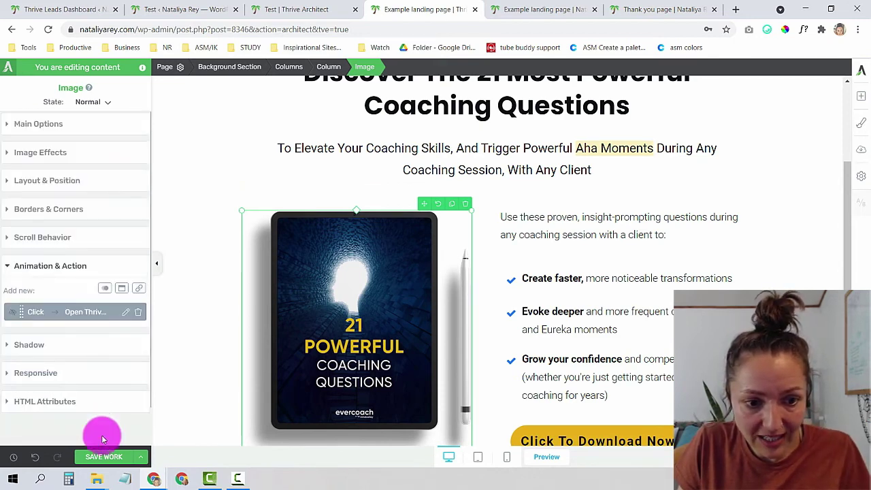
{"action": "scroll", "coordinate": [301, 272], "scroll_direction": "up", "scroll_amount": 2}
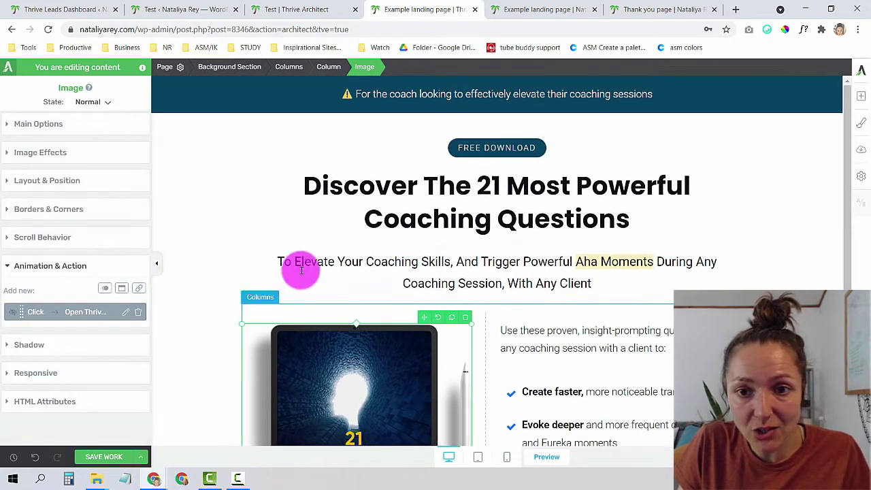
Replace the top FREE DOWNLOAD button's link with an Open Test ThriveBox action and save
{"action": "left_click", "coordinate": [541, 147]}
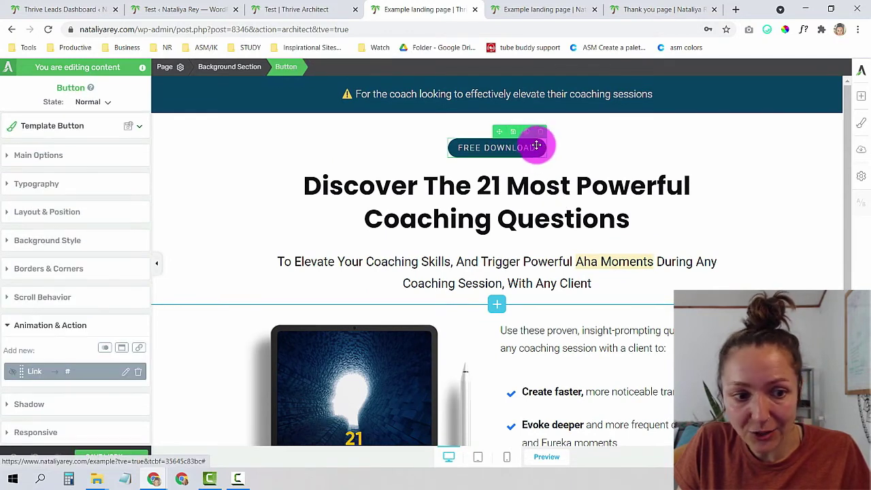
{"action": "left_click", "coordinate": [137, 375]}
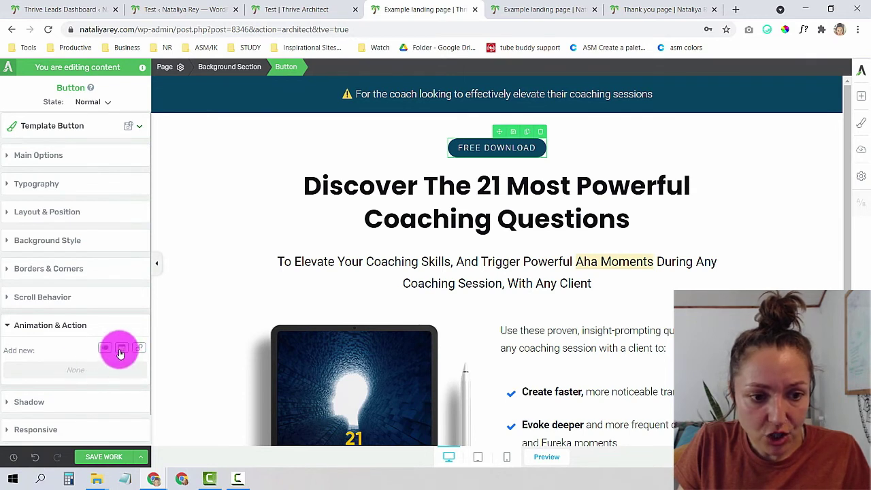
{"action": "left_click", "coordinate": [122, 348]}
{"action": "left_click", "coordinate": [15, 349]}
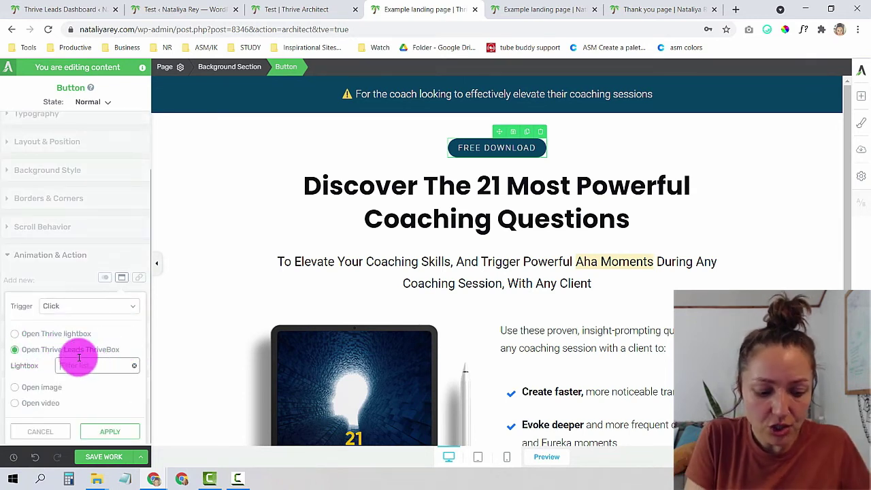
{"action": "left_click", "coordinate": [82, 383]}
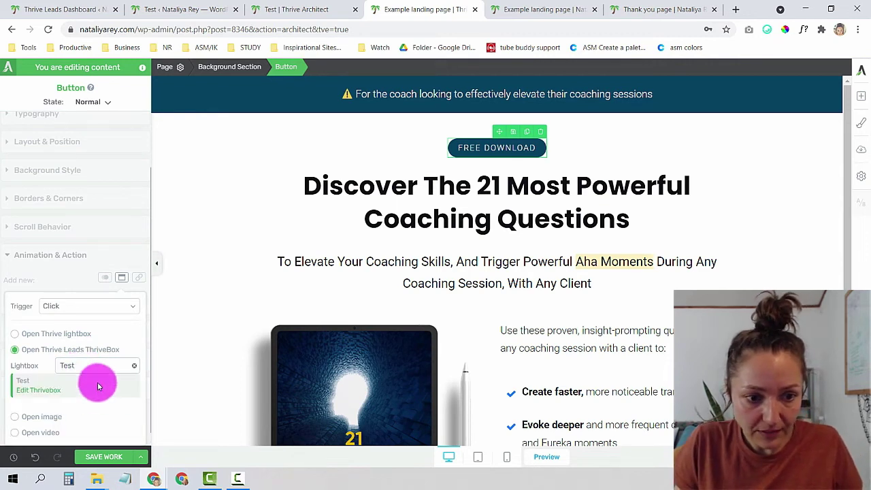
{"action": "left_click", "coordinate": [122, 425]}
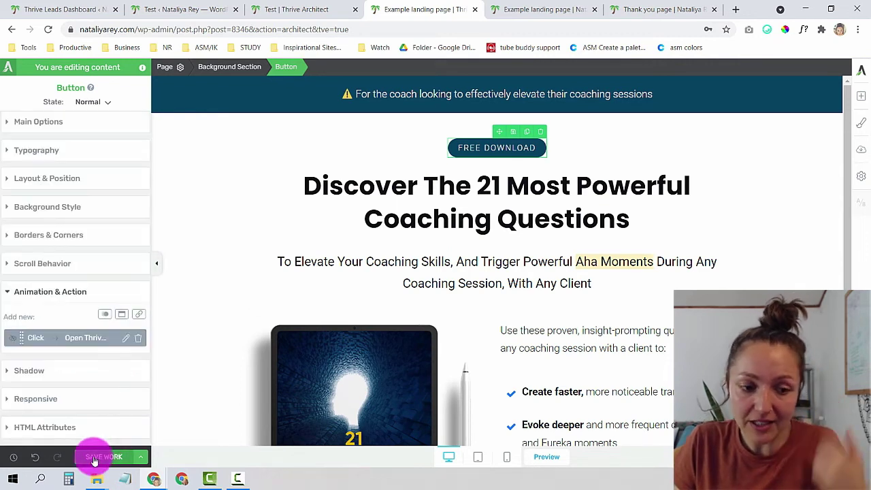
{"action": "left_click", "coordinate": [95, 459]}
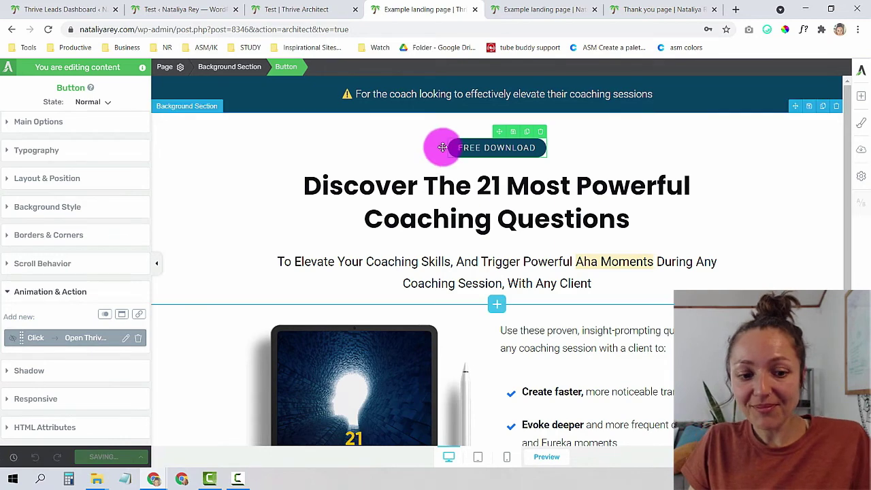
In the preview, confirm FREE DOWNLOAD and the book image both open the opt-in form
{"action": "left_click", "coordinate": [551, 466]}
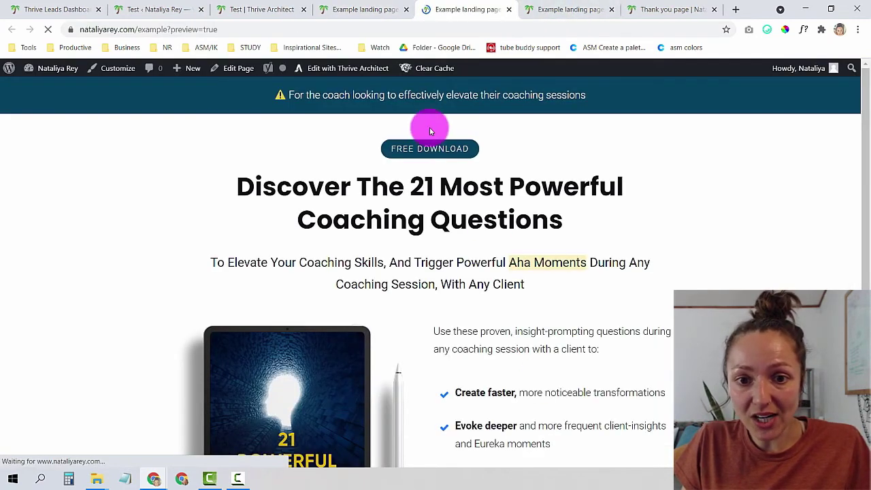
{"action": "left_click", "coordinate": [436, 151]}
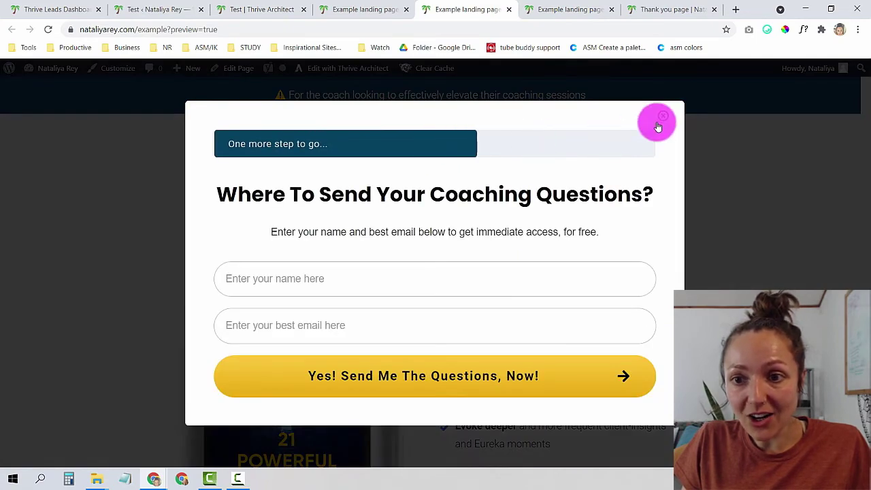
{"action": "left_click", "coordinate": [661, 116]}
{"action": "scroll", "coordinate": [579, 241], "scroll_direction": "down", "scroll_amount": 2}
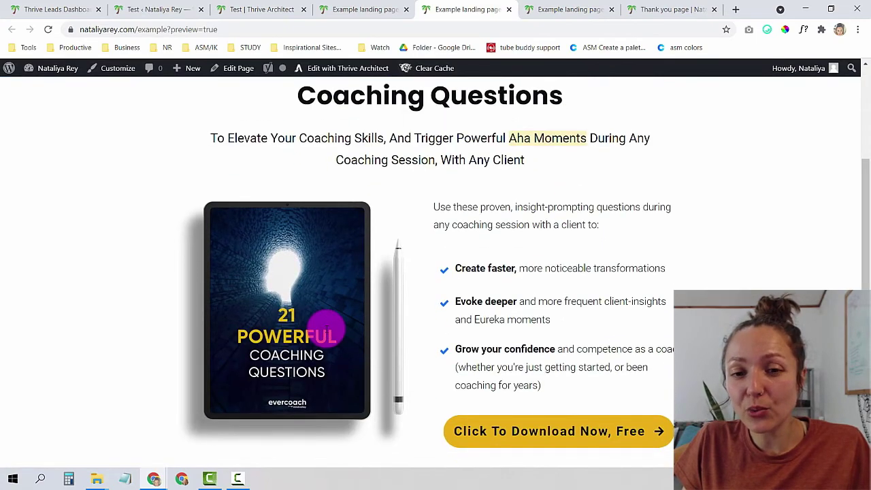
{"action": "left_click", "coordinate": [327, 379]}
{"action": "left_click", "coordinate": [663, 119]}
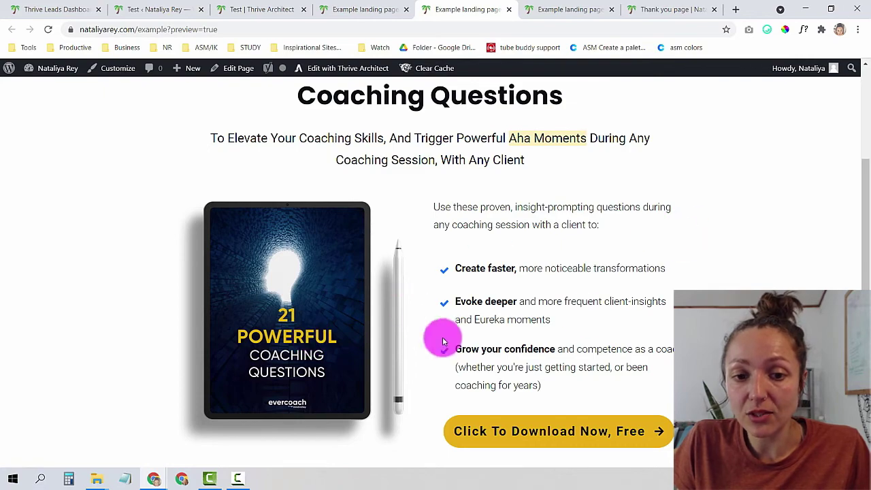
{"action": "left_click", "coordinate": [322, 285]}
{"action": "left_click", "coordinate": [663, 116]}
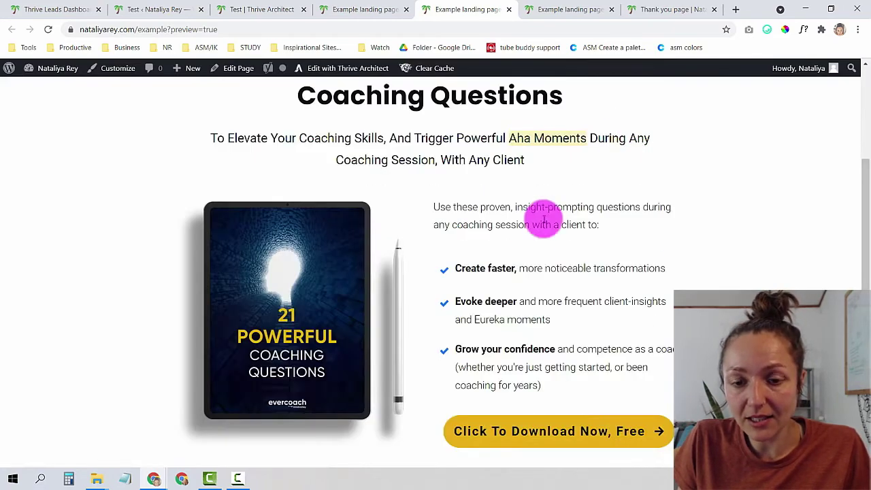
{"action": "scroll", "coordinate": [550, 229], "scroll_direction": "up", "scroll_amount": 2}
Move the preview into its own window and delete '?preview=true' from the URL
{"action": "left_click_drag", "start_coordinate": [476, 10], "coordinate": [188, 29]}
{"action": "left_click_drag", "start_coordinate": [402, 32], "coordinate": [651, 6]}
{"action": "key", "text": "BackSpace"}
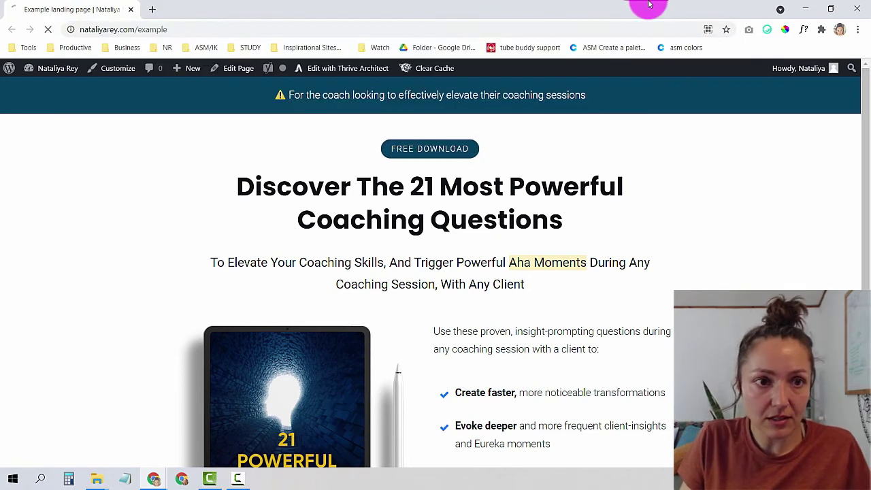
Load the live page, open the opt-in form from the download button, and submit a test sign-up
{"action": "key", "text": "Return"}
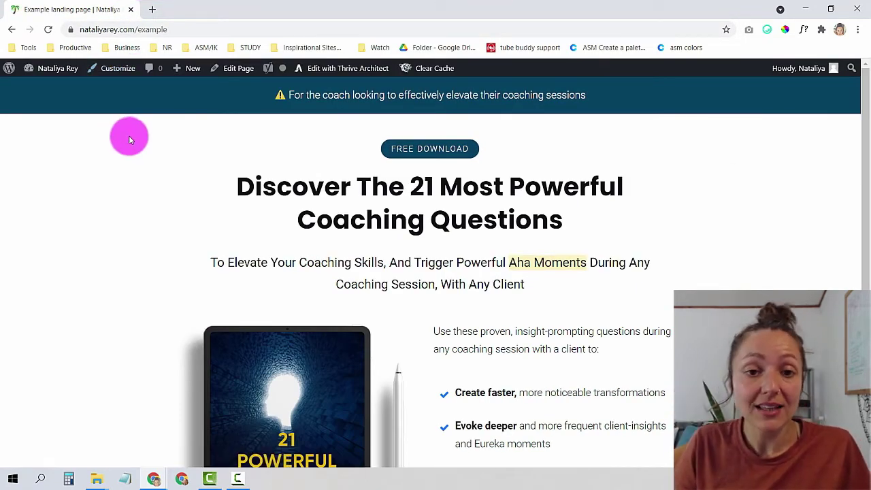
{"action": "scroll", "coordinate": [175, 231], "scroll_direction": "down", "scroll_amount": 2}
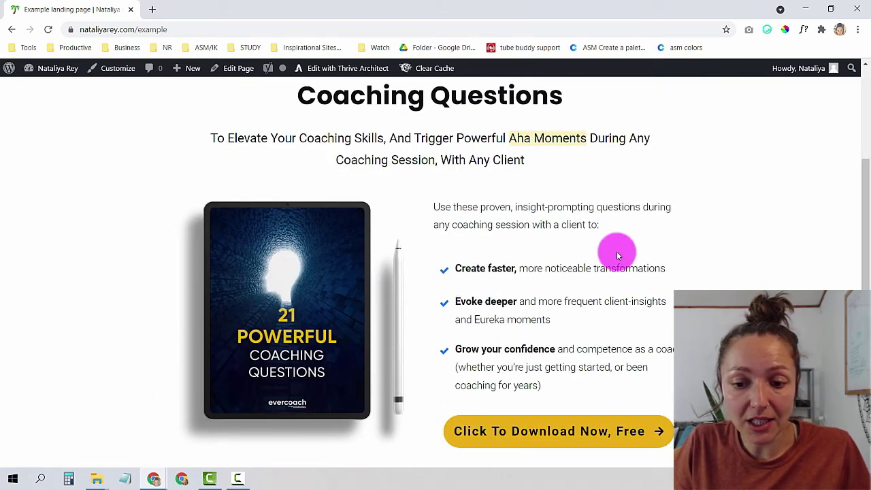
{"action": "left_click", "coordinate": [608, 421]}
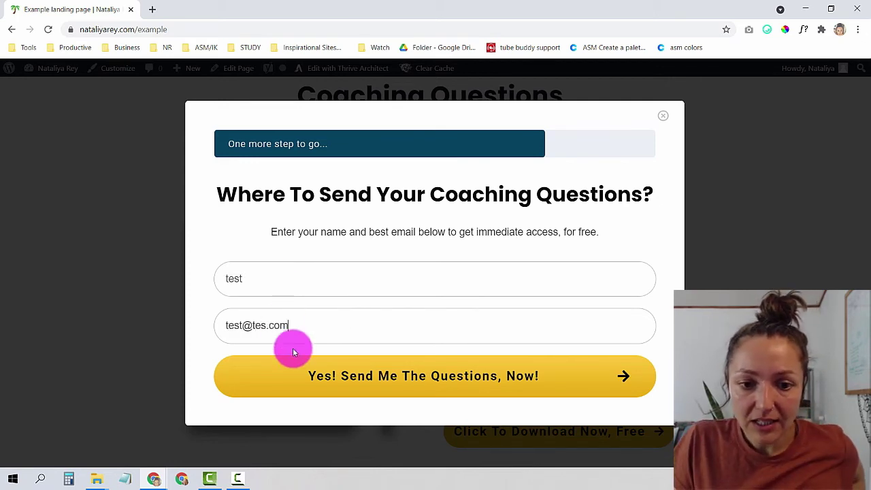
{"action": "left_click", "coordinate": [313, 381]}
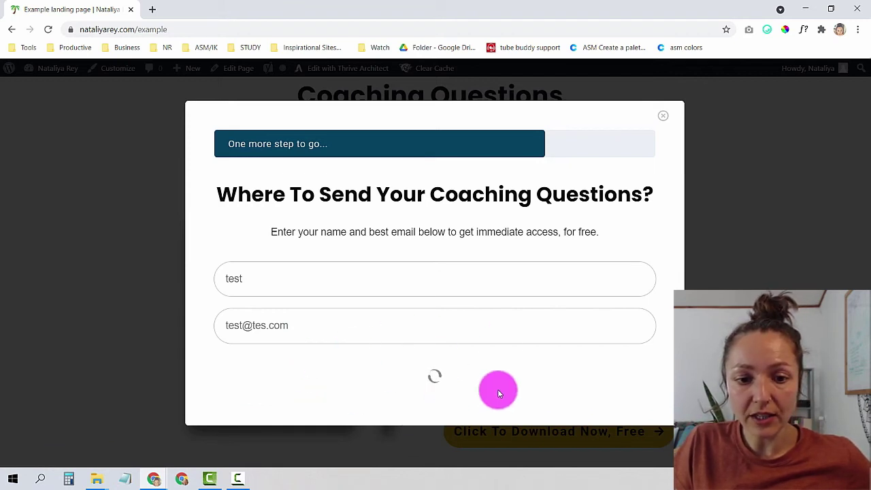